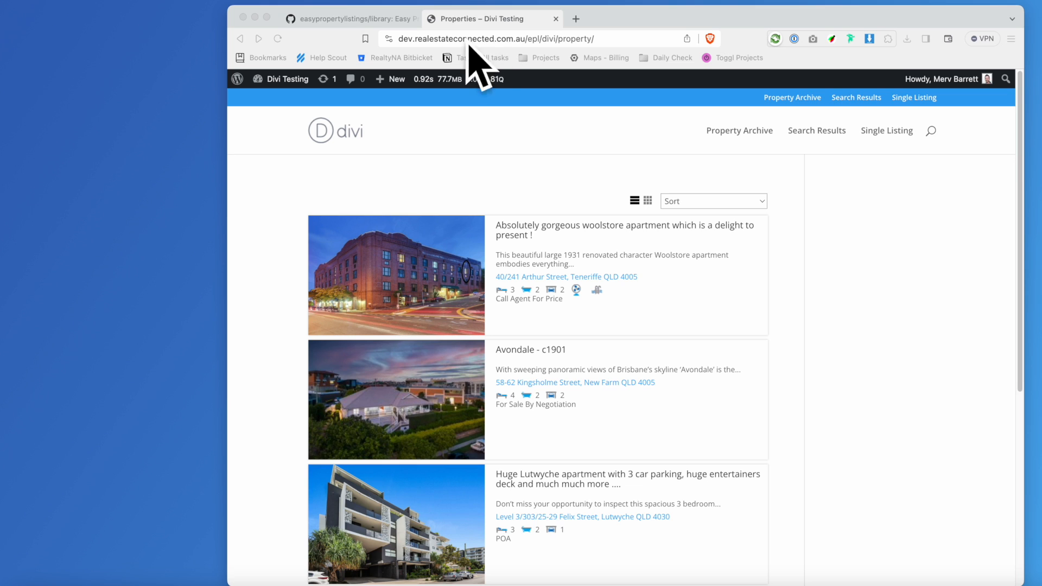
Scroll through the property archive listings, then return to the EPL Divi Testing Site home page.
scroll(361, 131, "down", 2)
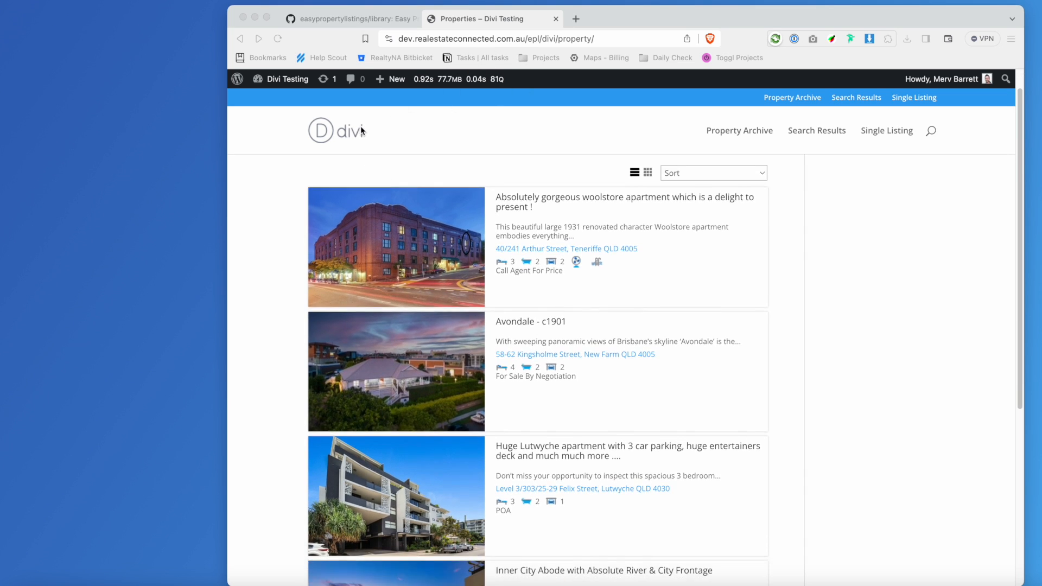
scroll(530, 279, "up", 2)
scroll(619, 269, "down", 1)
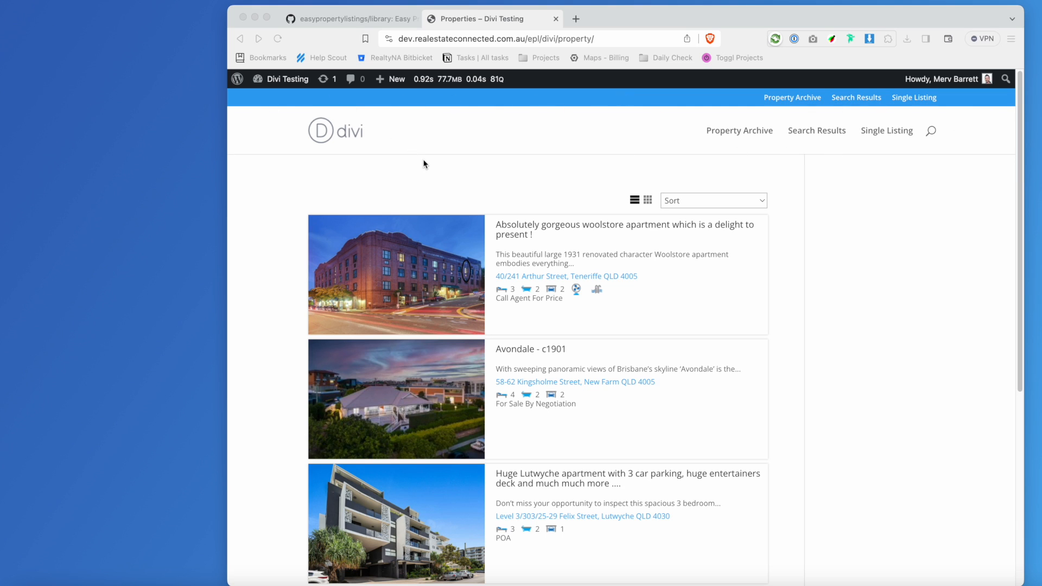
scroll(424, 159, "down", 10)
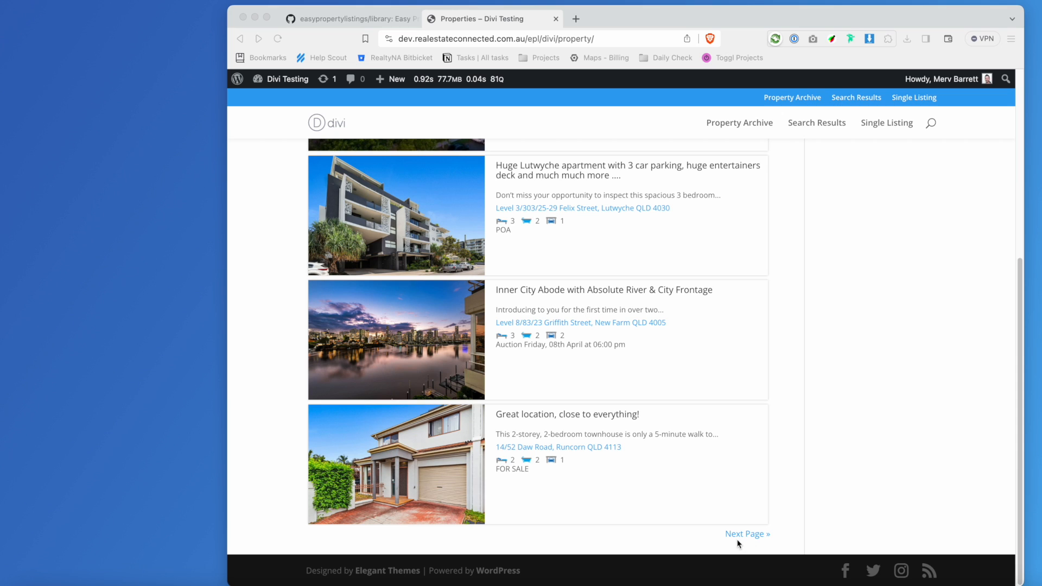
scroll(685, 492, "up", 10)
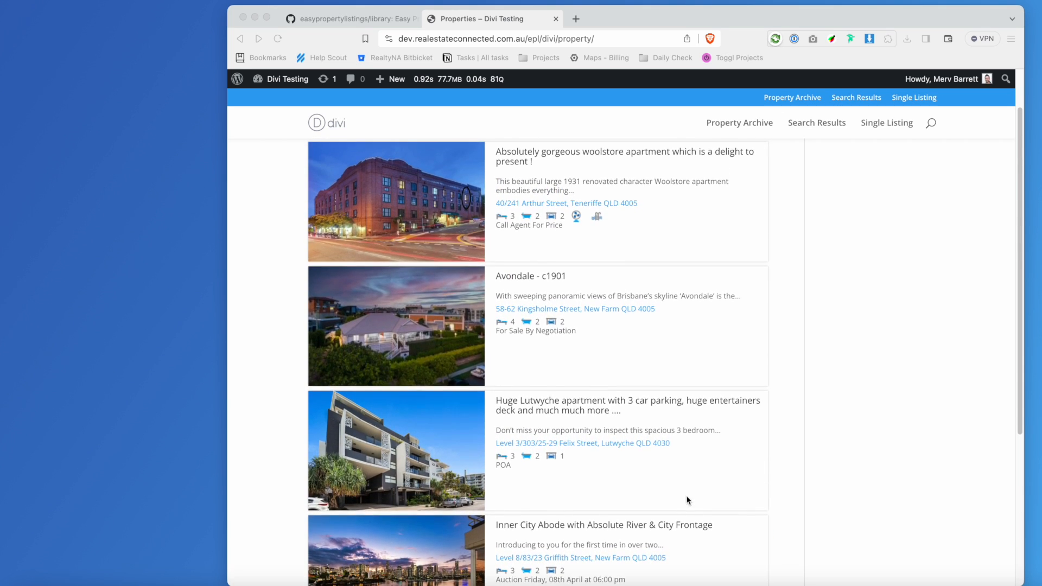
left_click(326, 130)
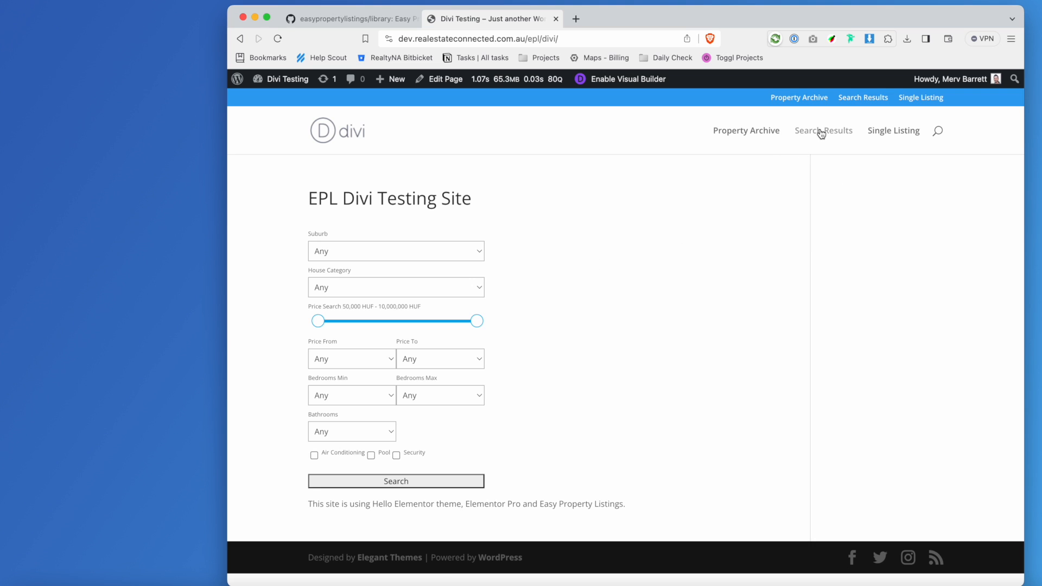
left_click(897, 132)
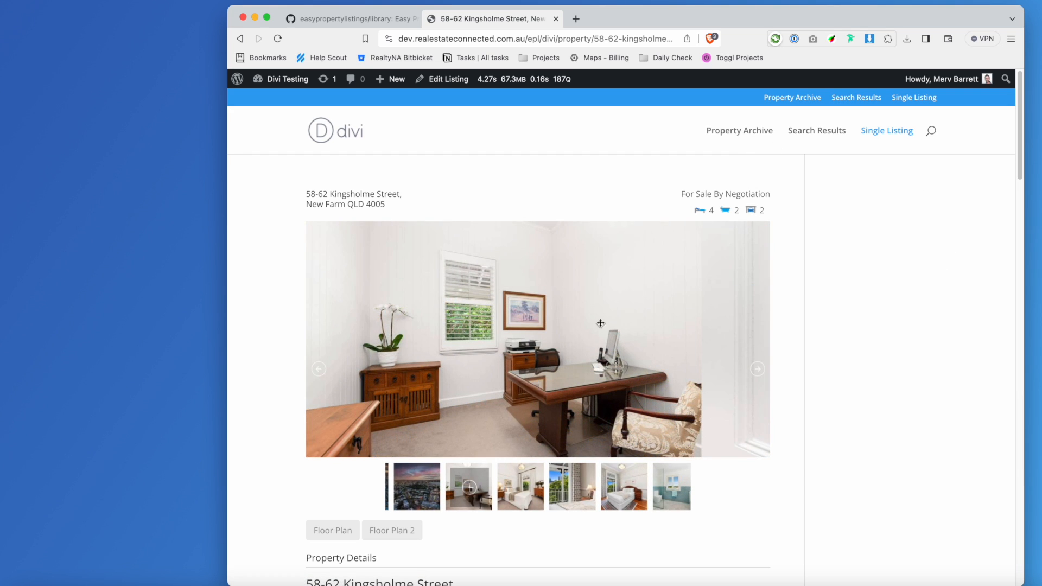
scroll(624, 320, "down", 5)
scroll(625, 320, "down", 7)
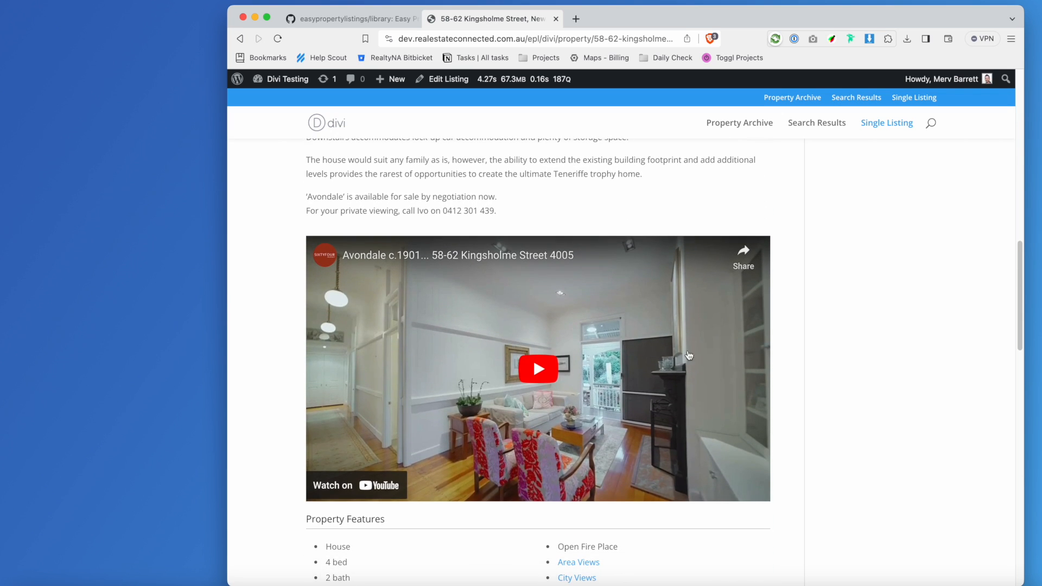
scroll(624, 353, "down", 5)
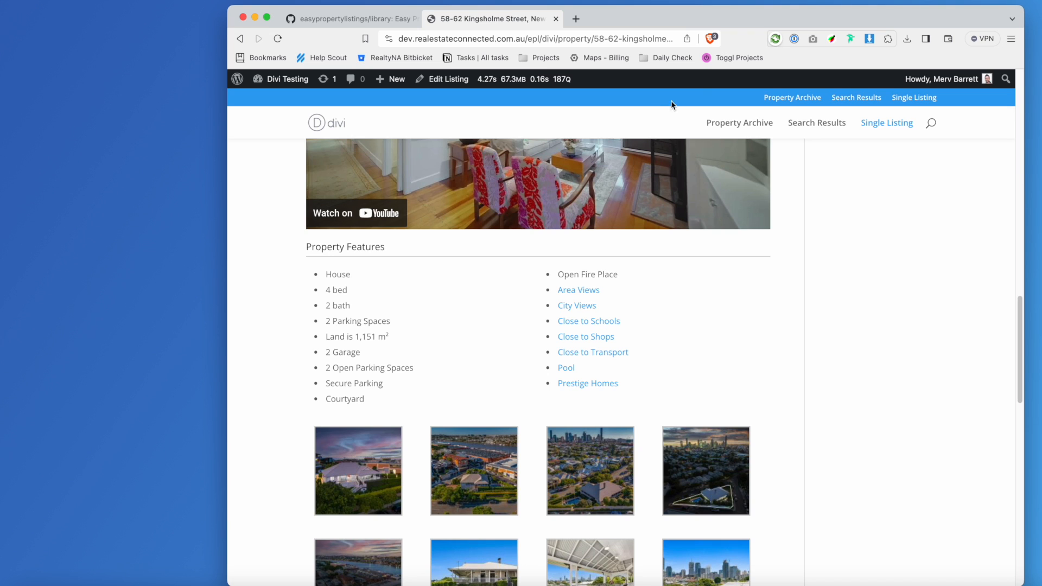
scroll(640, 301, "up", 4)
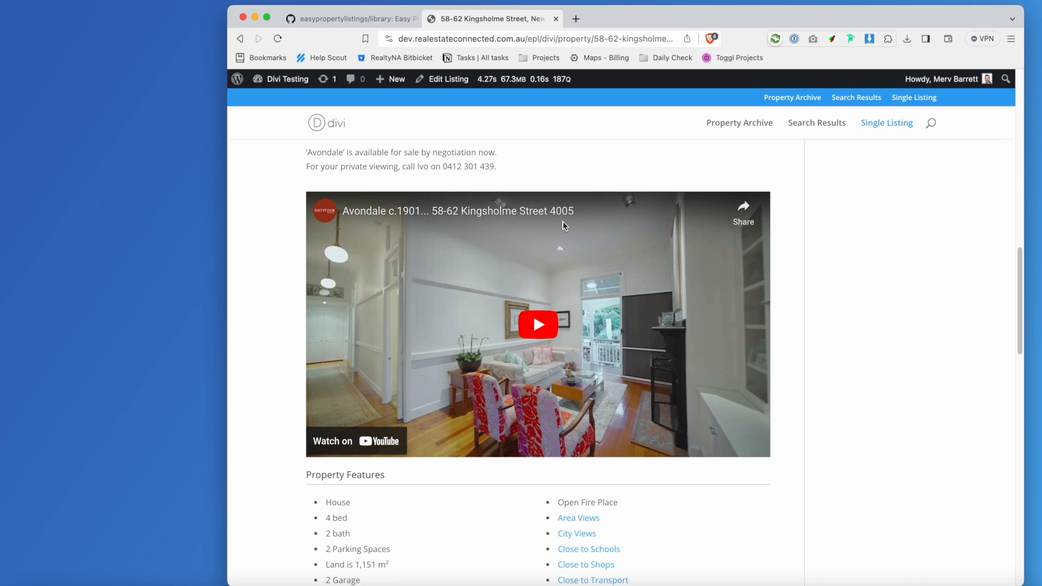
In a new tab, search the codex site for 'listing_element' and open the [listing_element] Shortcode article.
left_click(576, 18)
type("cod")
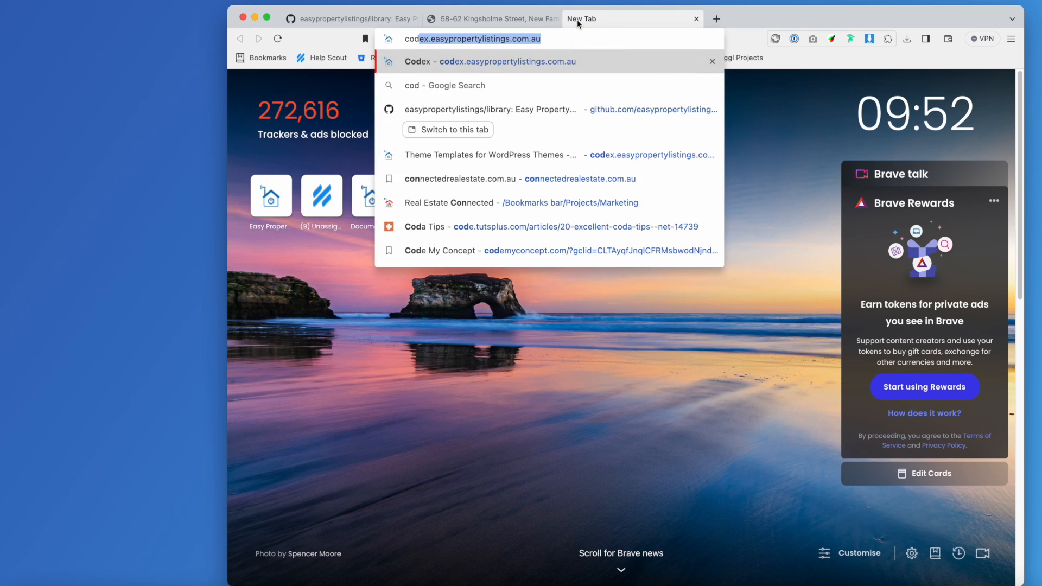
key("Return")
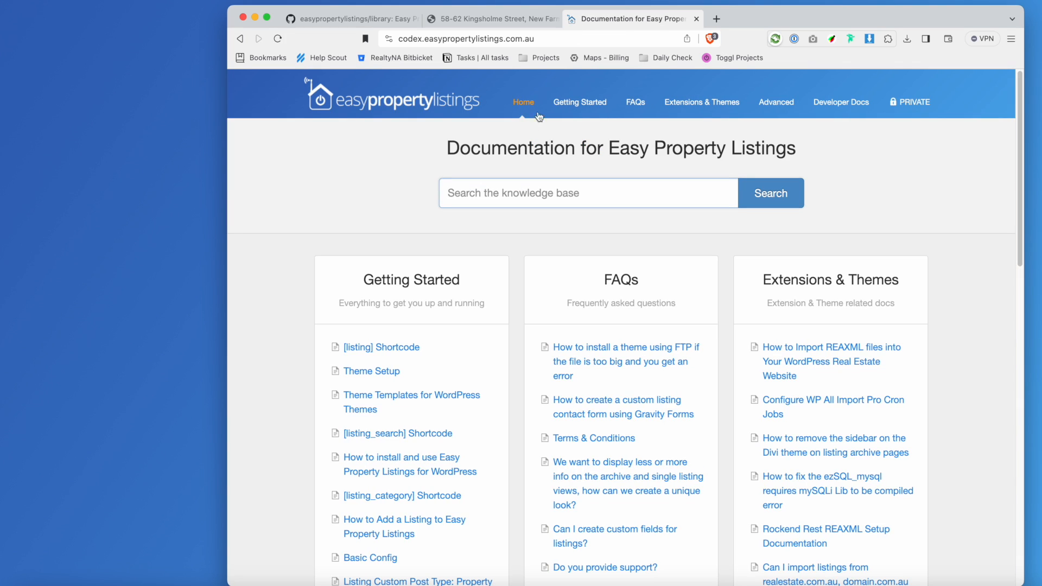
type("l")
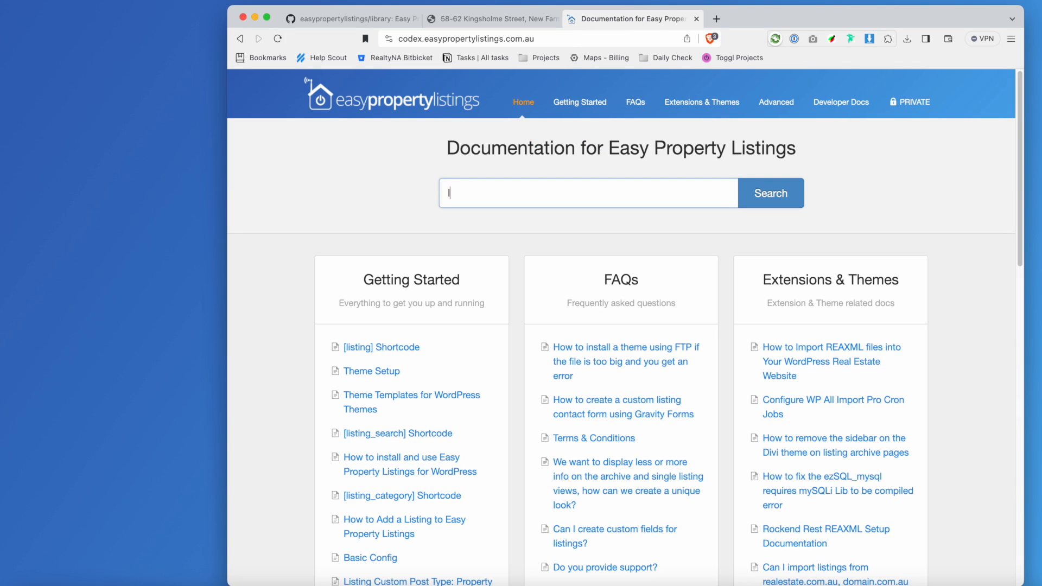
type("isting_element")
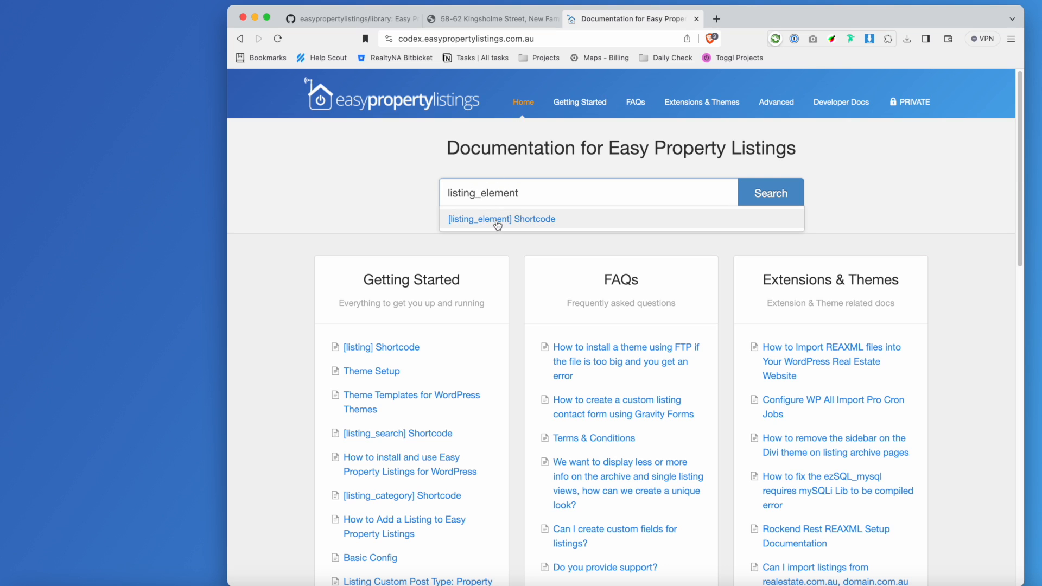
left_click(496, 222)
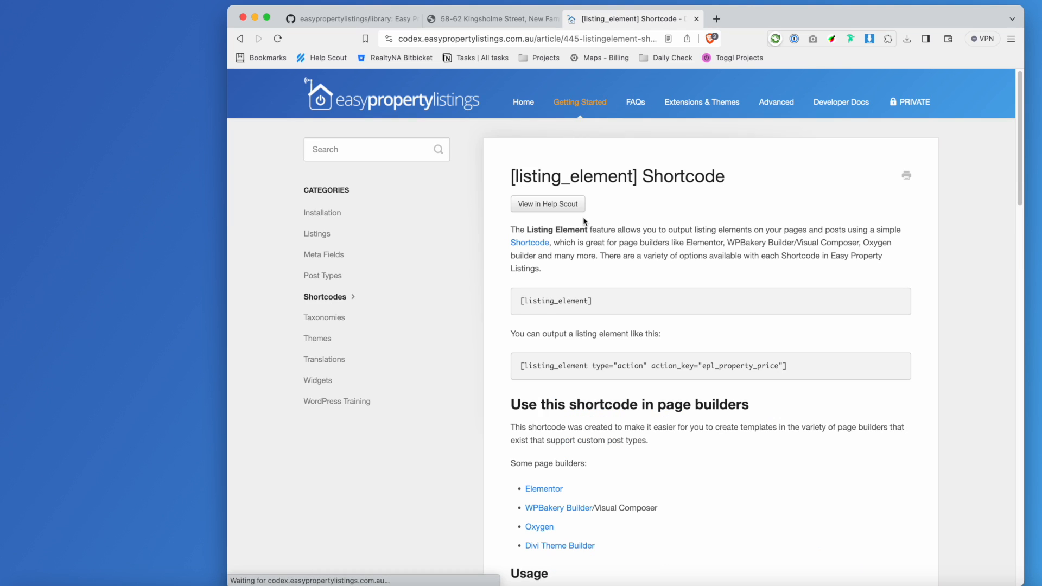
double_click(739, 366)
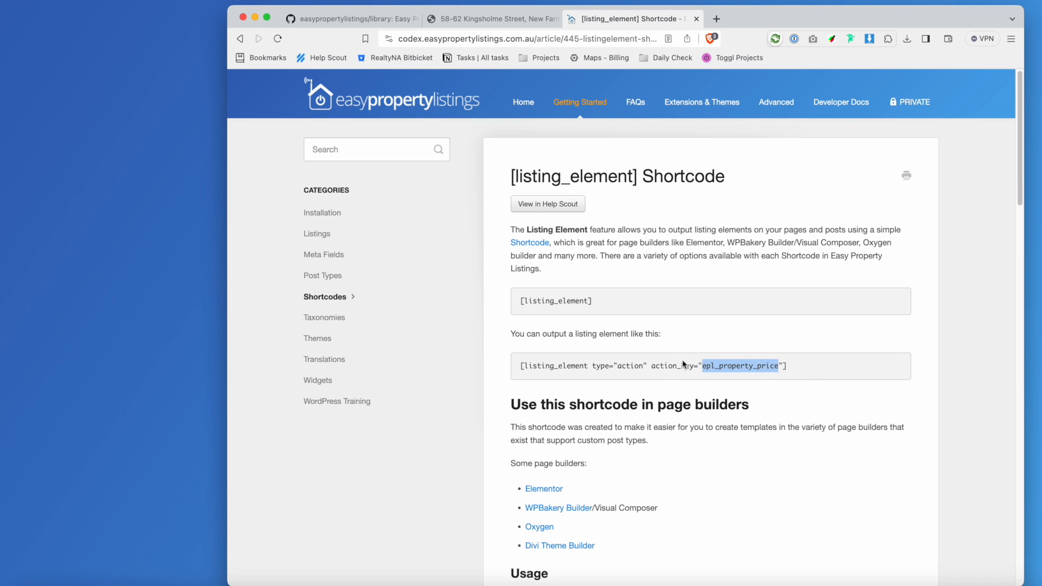
On the Kingsholme Street tab, scroll to the top and select the address and 'For Sale By Negotiation' price.
left_click(481, 20)
scroll(558, 173, "up", 4)
scroll(568, 215, "up", 6)
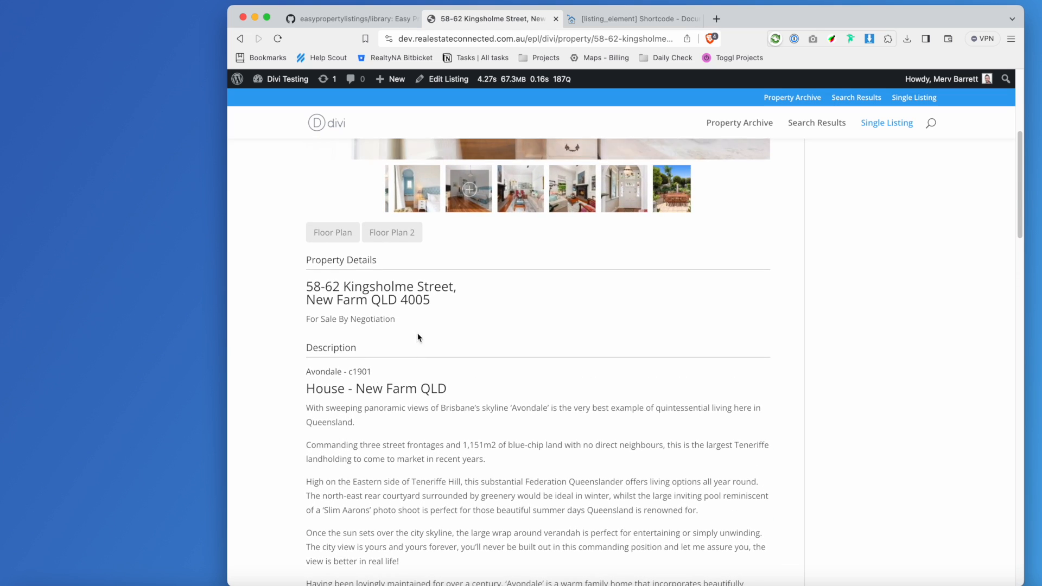
scroll(428, 287, "up", 5)
mouse_move(676, 196)
left_mouse_down()
mouse_move(770, 194)
mouse_move(751, 210)
mouse_move(684, 196)
left_mouse_up()
left_click(777, 194)
triple_click(702, 193)
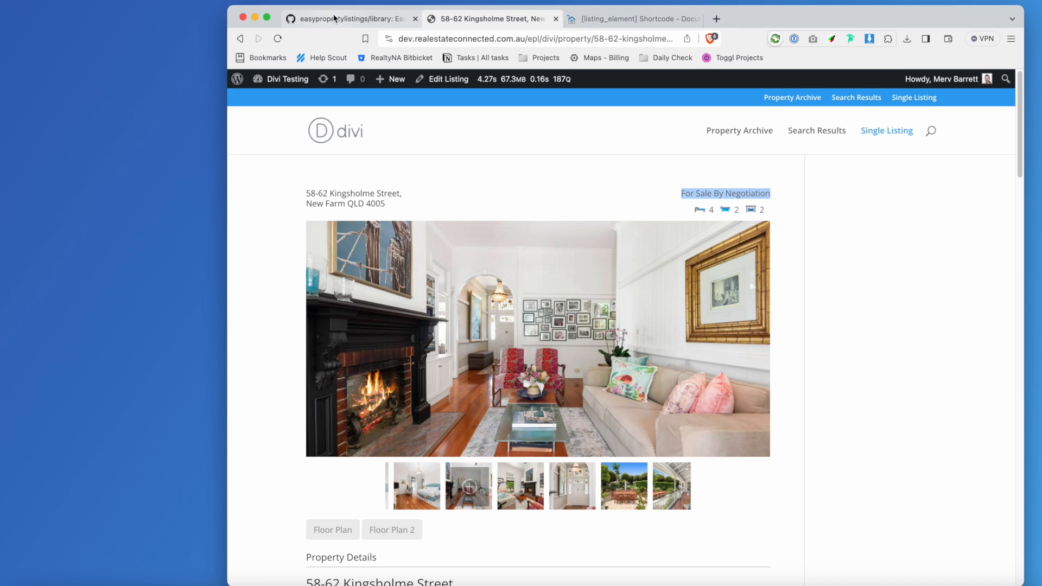
Open the Easy-Property-Listings GitHub repo and view lib/templates/content/content-listing-single.php.
left_click(715, 20)
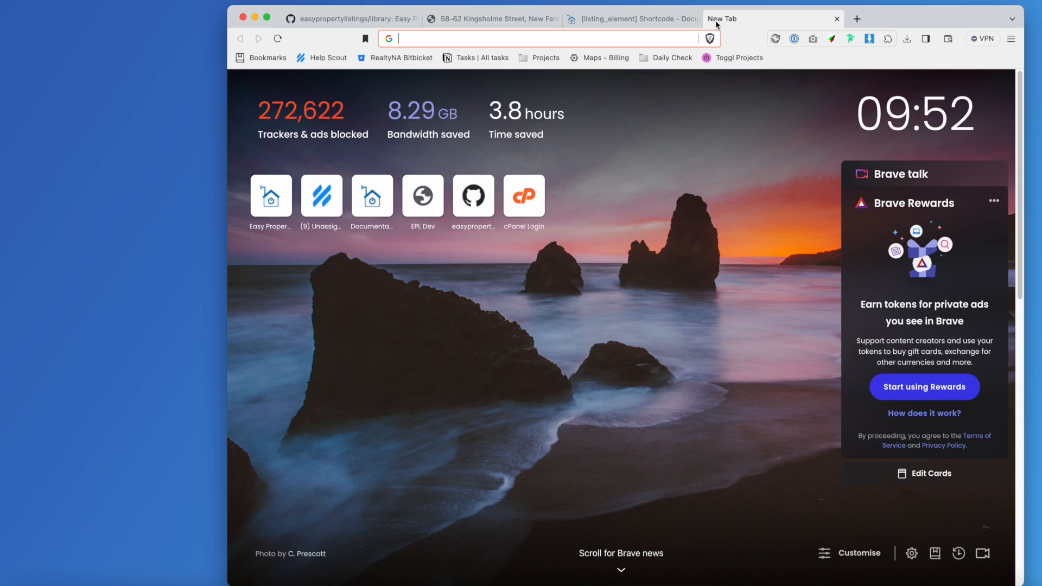
type("github.com/easypropertylistings/Easy-Property-Listings")
key("Return")
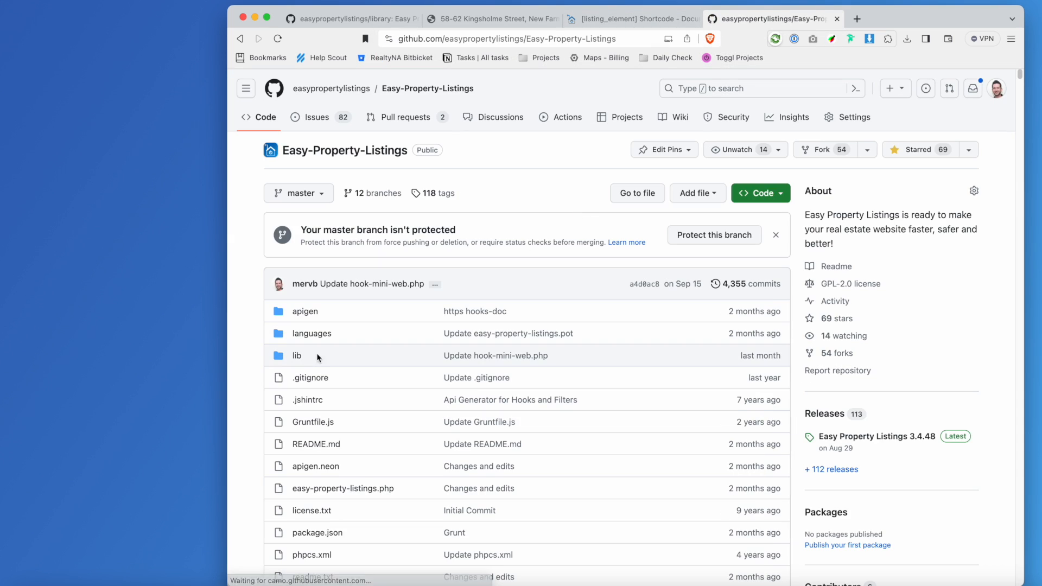
left_click(297, 356)
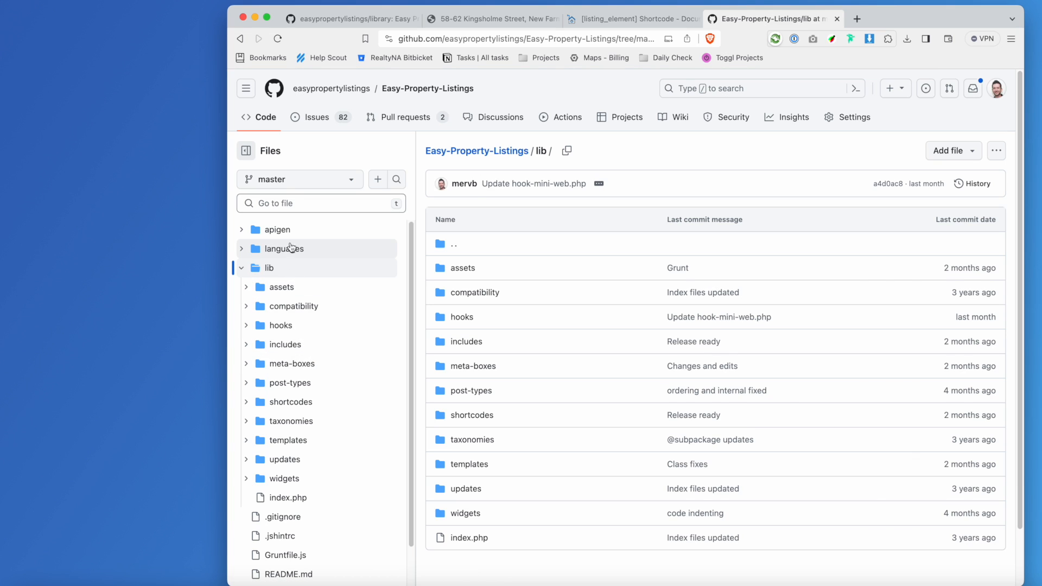
left_click(282, 441)
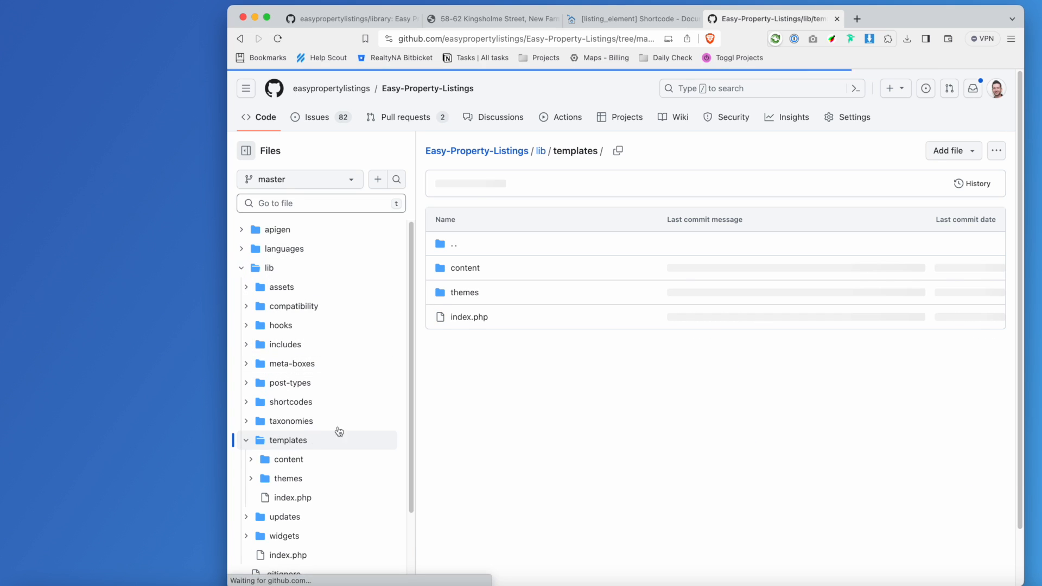
left_click(459, 269)
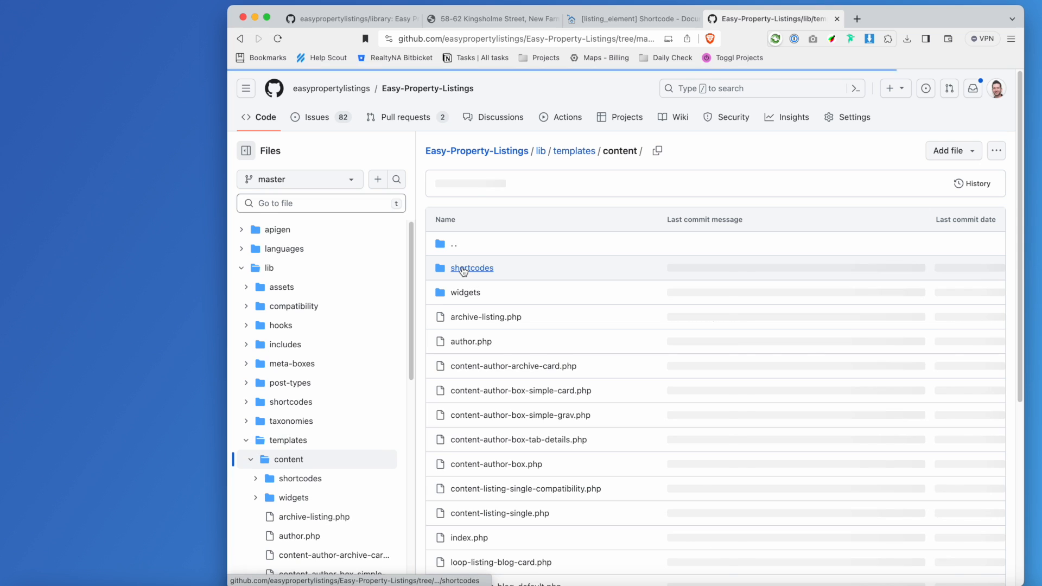
scroll(585, 373, "down", 3)
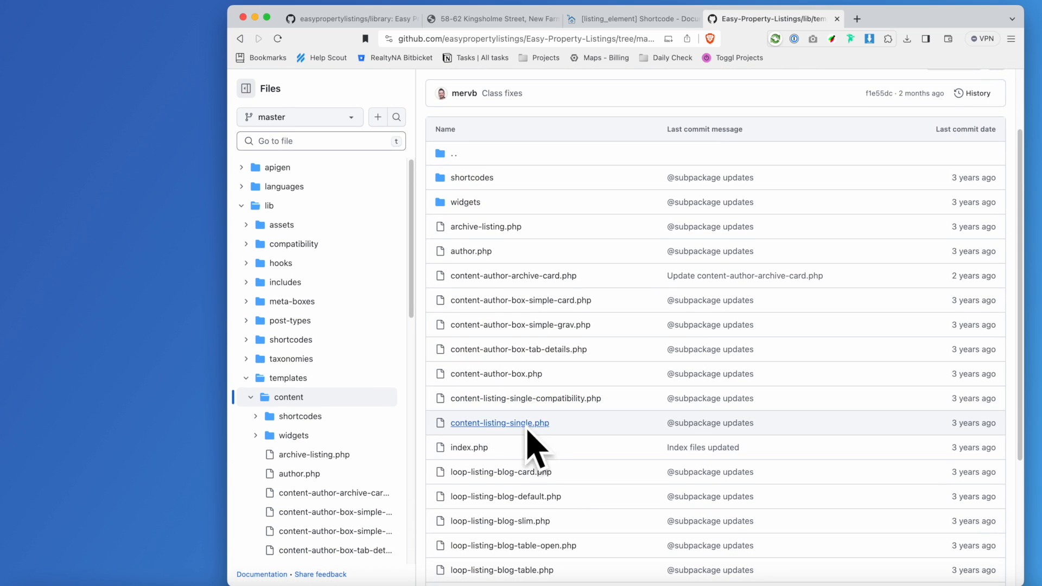
left_click(523, 426)
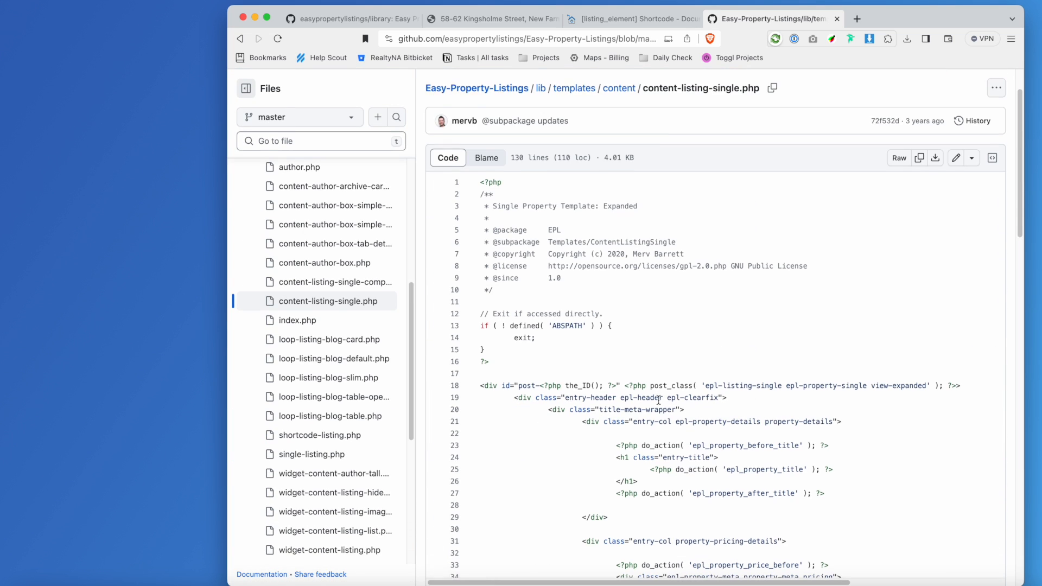
scroll(657, 400, "down", 2)
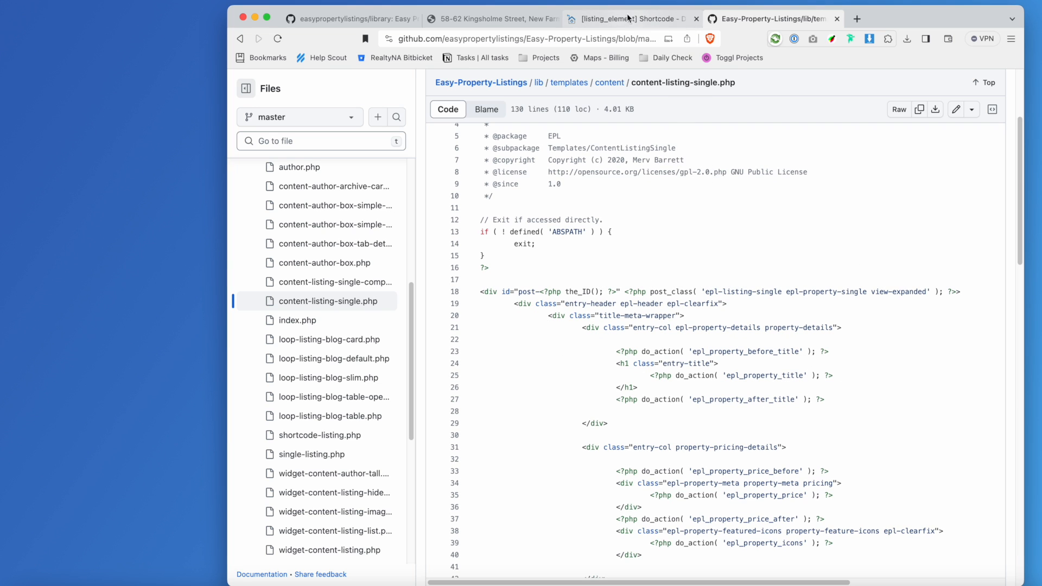
Compare with the listing's Property Details heading, then show references for epl_property_title in the template.
left_click(491, 25)
scroll(537, 339, "down", 3)
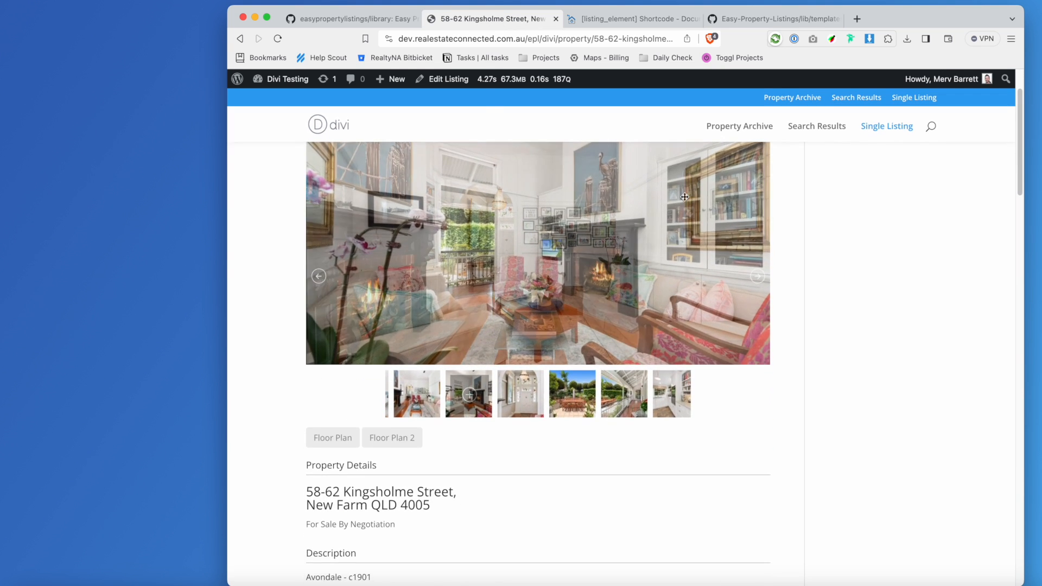
scroll(383, 437, "down", 3)
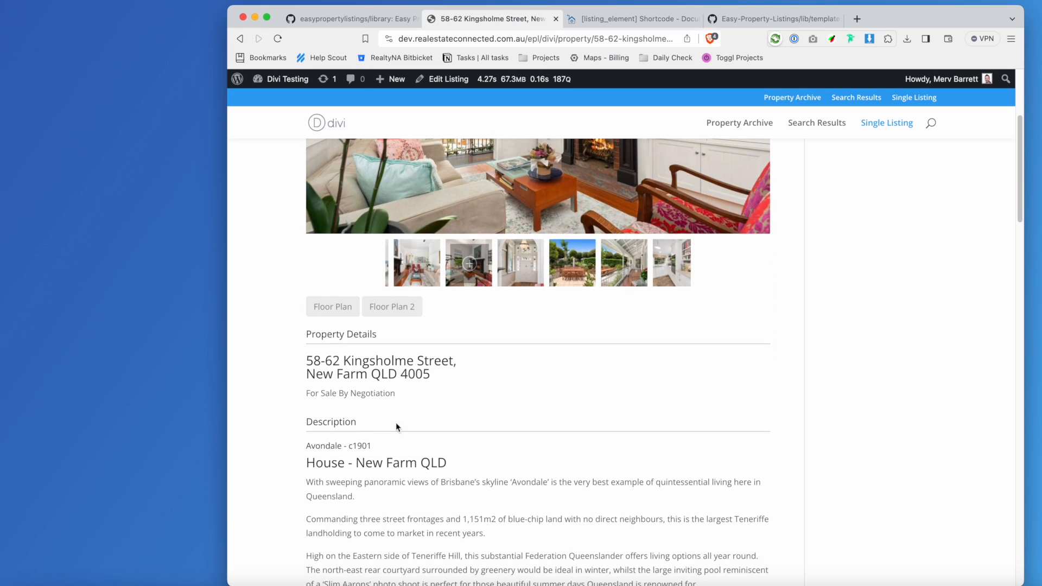
triple_click(348, 339)
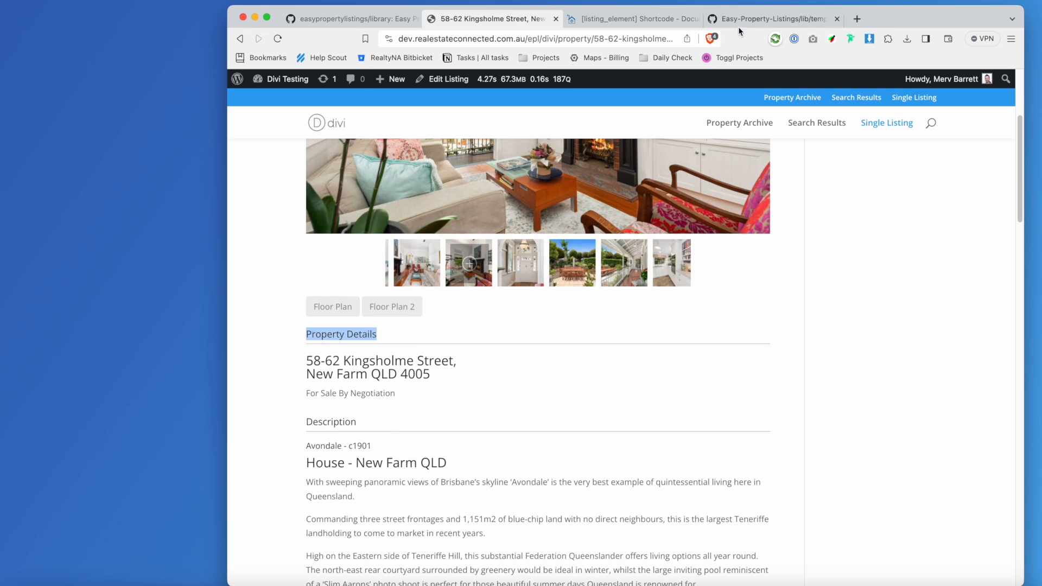
left_click(742, 20)
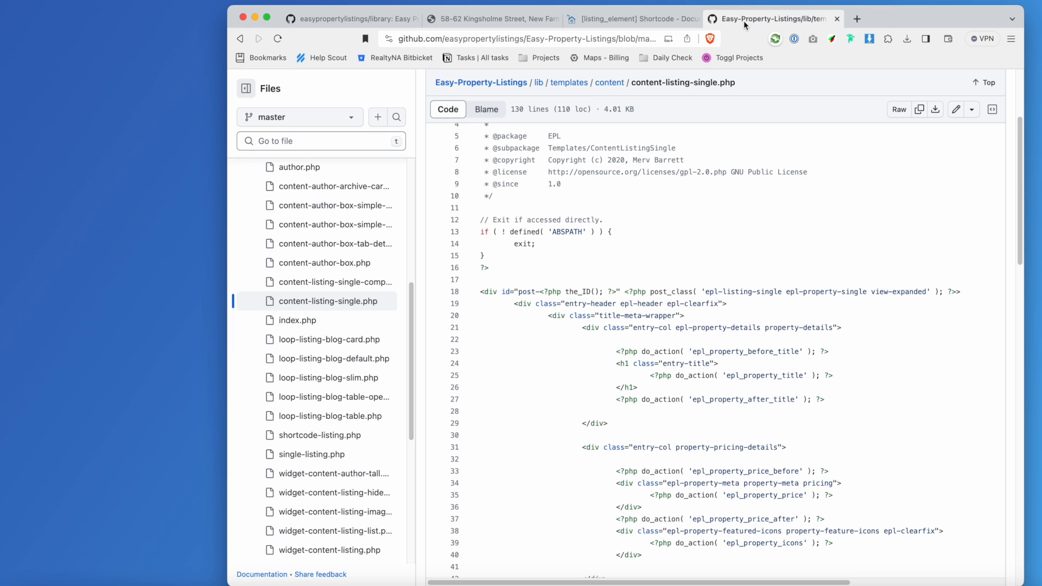
left_click(756, 376)
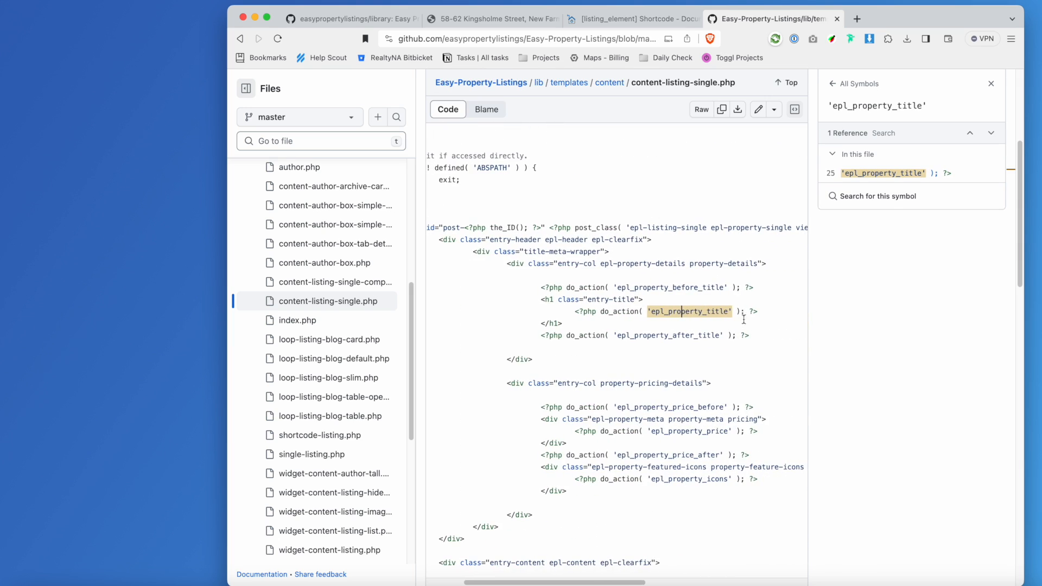
Look up references for the epl_property_price, epl_property_title, featured_image and buttons_single_property hooks.
left_click(653, 431)
left_click(689, 313)
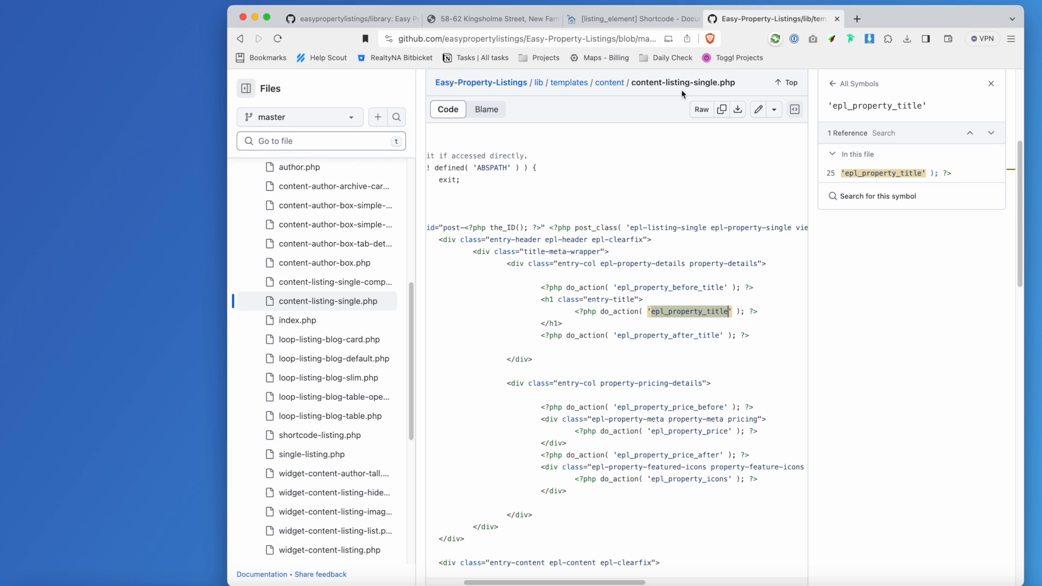
scroll(719, 439, "down", 3)
scroll(719, 439, "down", 5)
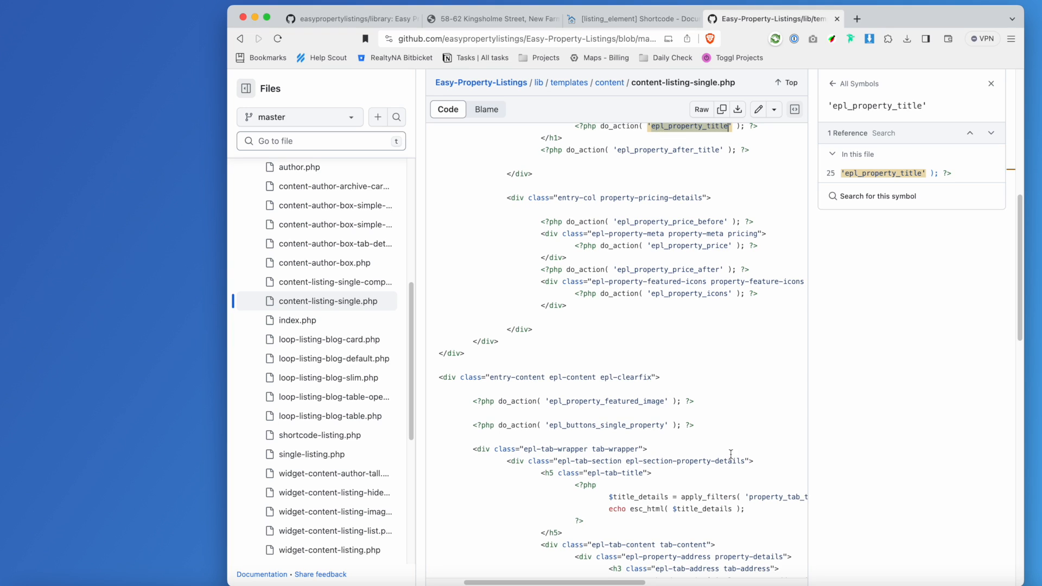
left_click(604, 402)
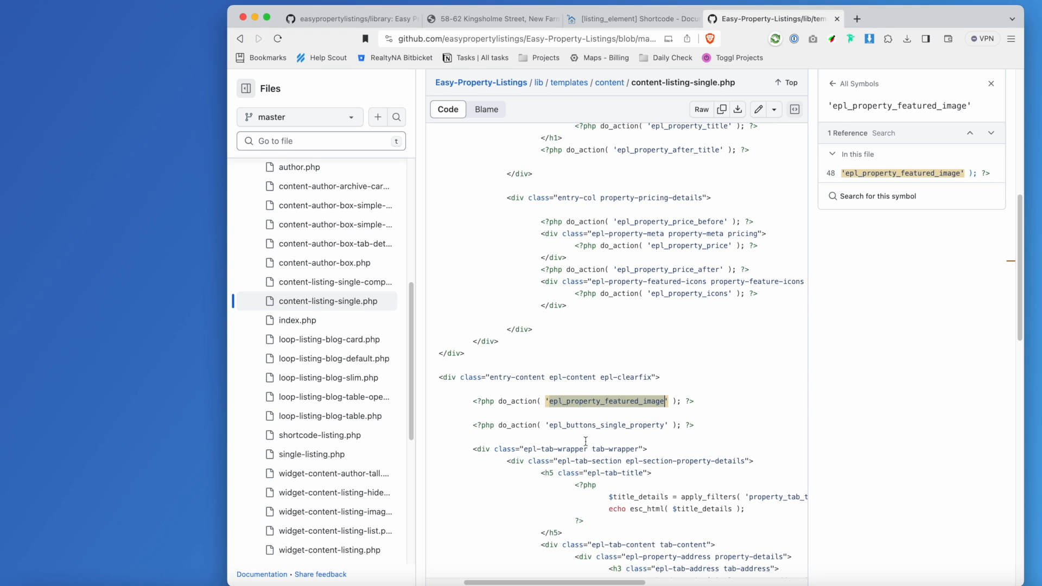
left_click(600, 426)
scroll(613, 432, "down", 5)
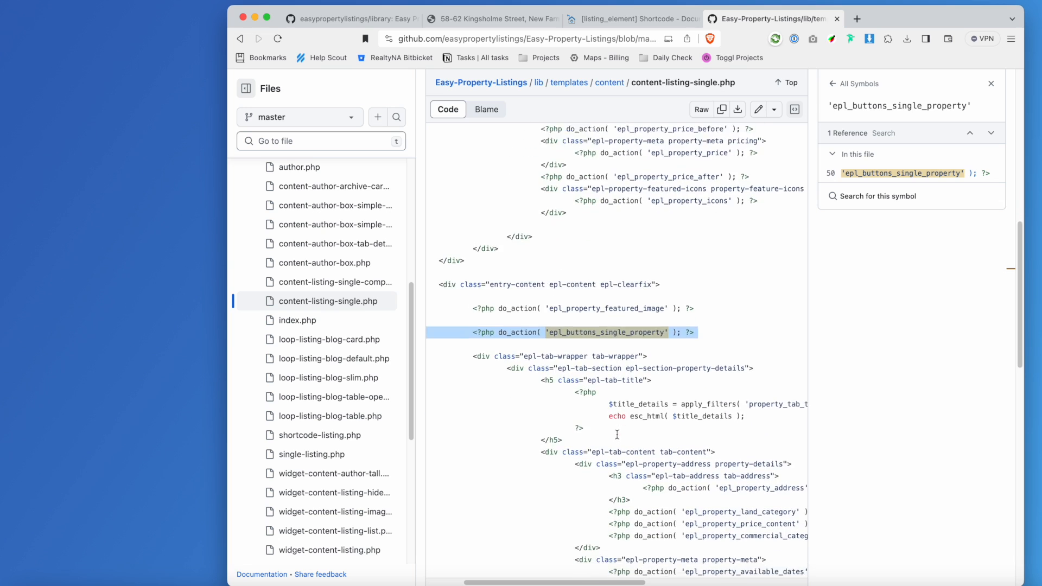
scroll(787, 388, "right", 5)
Look up the epl_property_address, land_category, price_content and commercial_category hooks.
left_click(785, 374)
left_click_drag(717, 372, 573, 375)
scroll(603, 380, "left", 10)
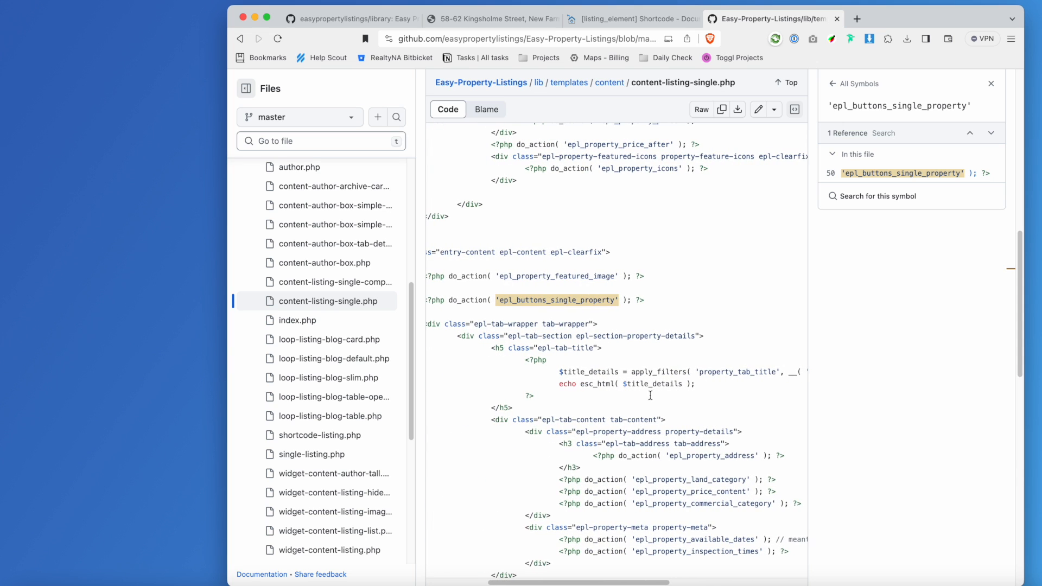
scroll(756, 455, "down", 2)
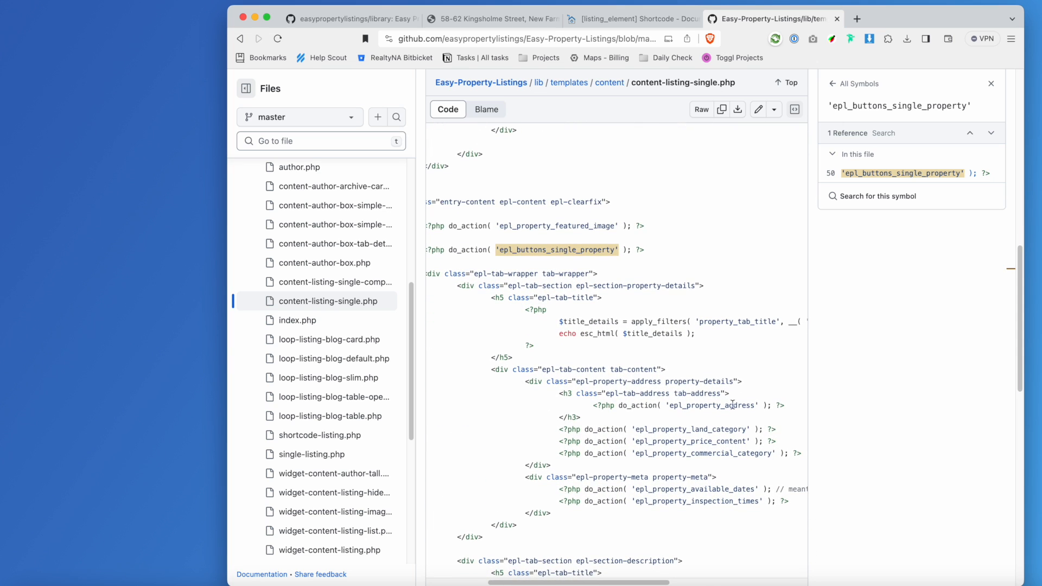
left_click(730, 405)
scroll(731, 407, "down", 3)
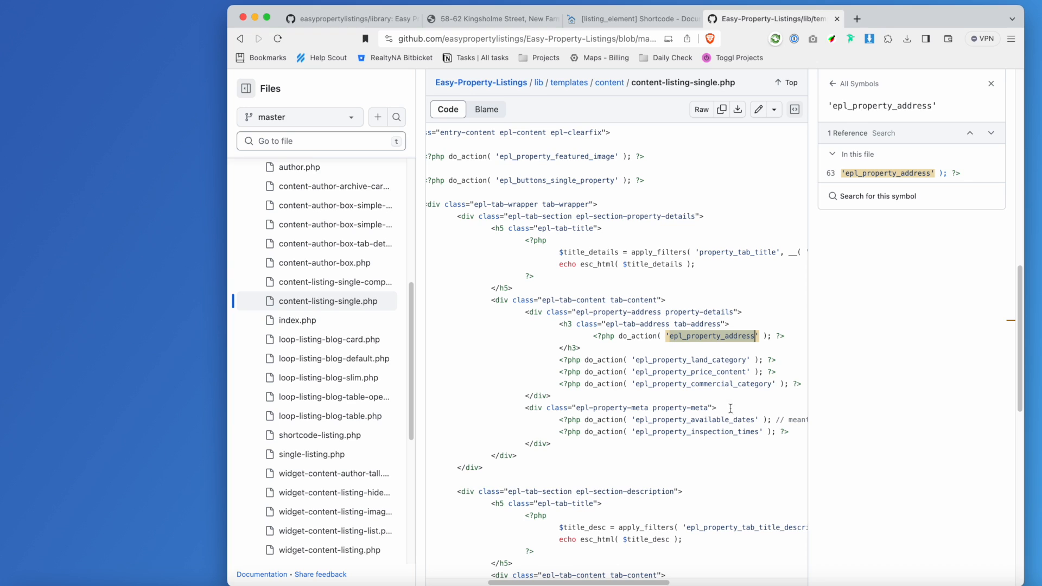
left_click(714, 359)
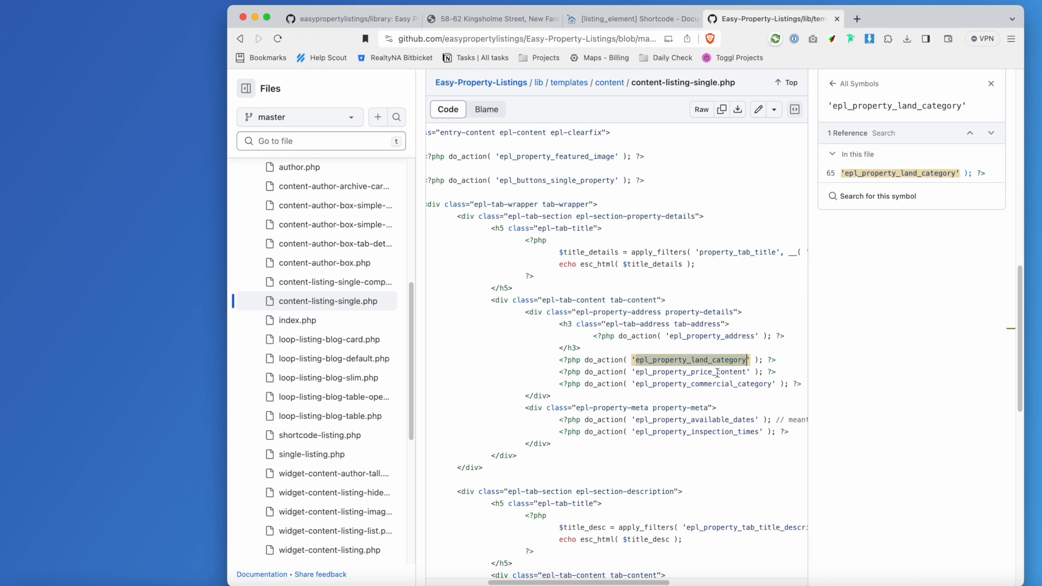
scroll(716, 373, "right", 1)
left_click(716, 373)
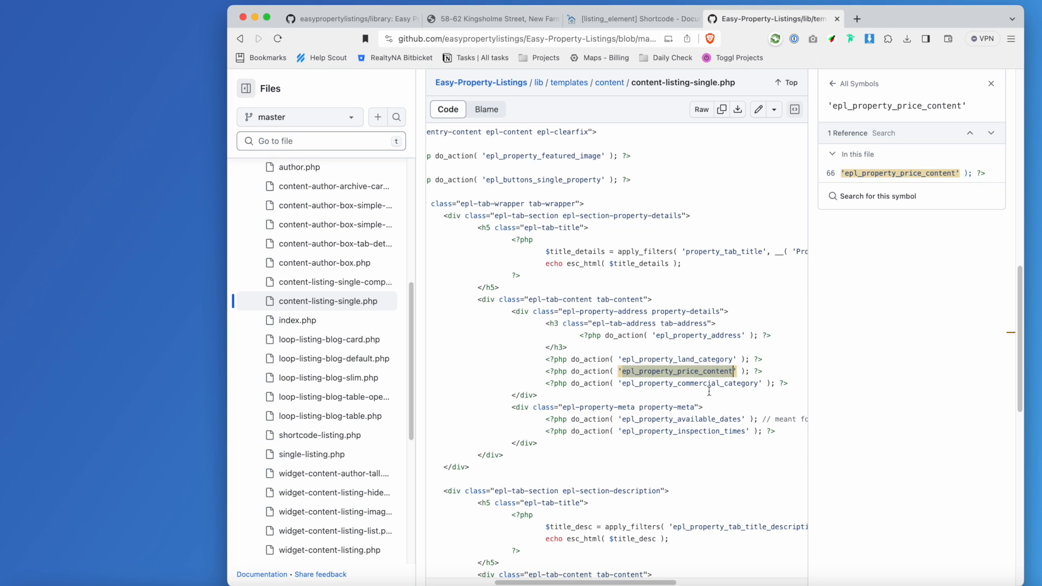
left_click(709, 384)
Look up the available_dates and inspection_times hooks, then return to the Kingsholme Street listing.
left_click(704, 420)
scroll(704, 420, "right", 5)
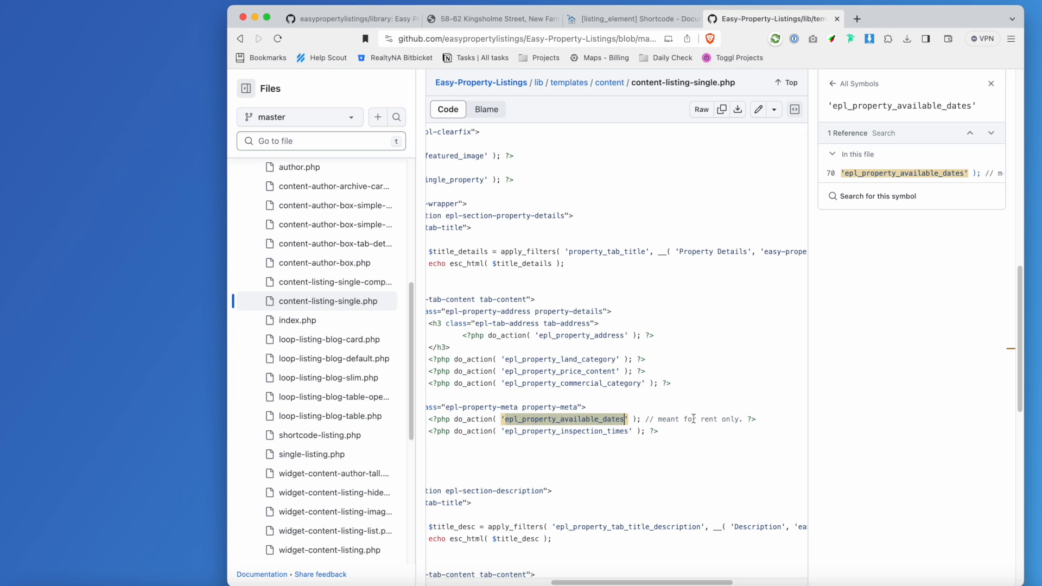
left_click(582, 430)
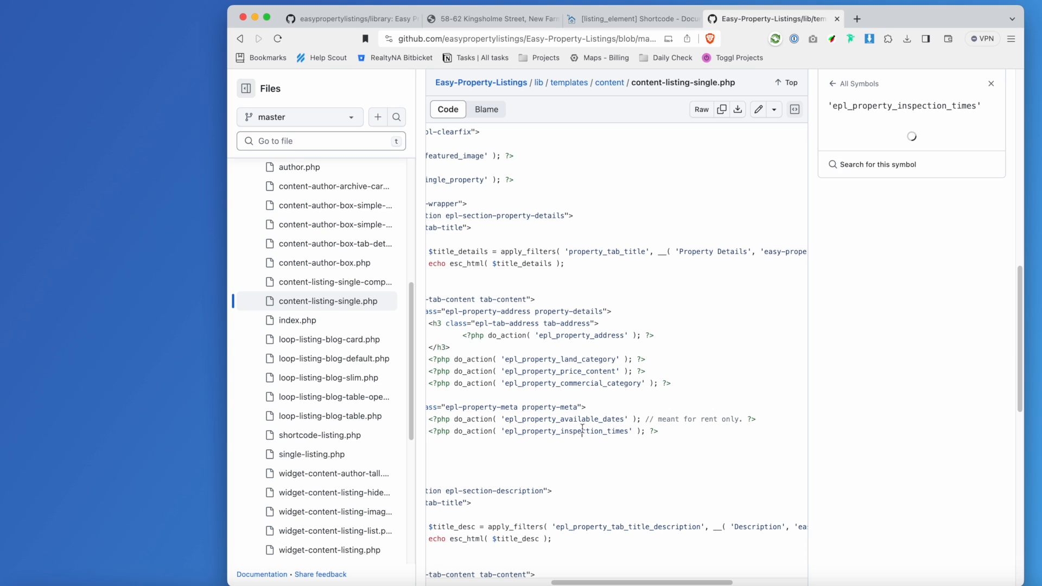
scroll(586, 430, "left", 2)
scroll(601, 433, "left", 4)
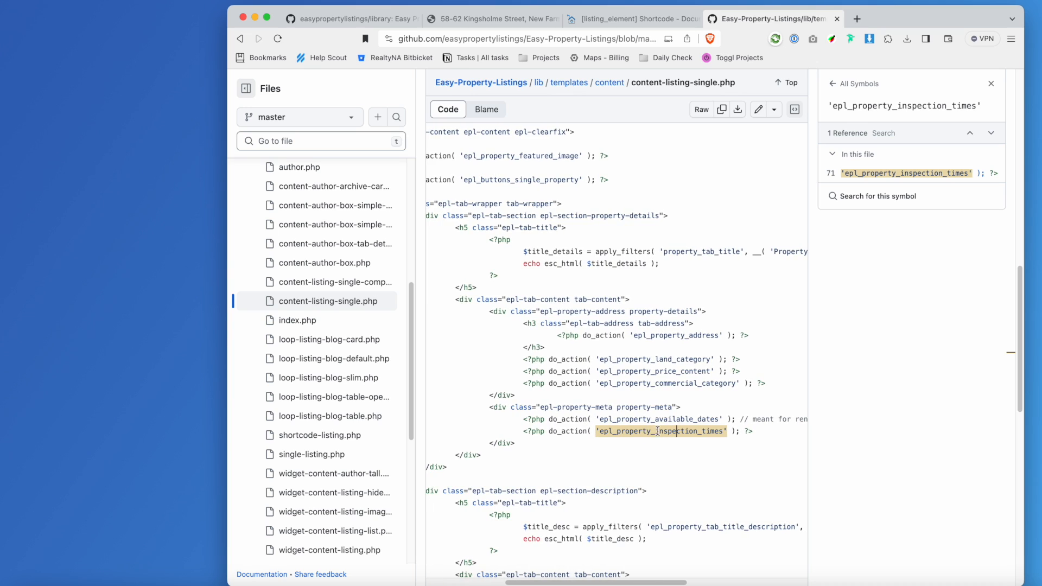
double_click(656, 431)
left_click(644, 359)
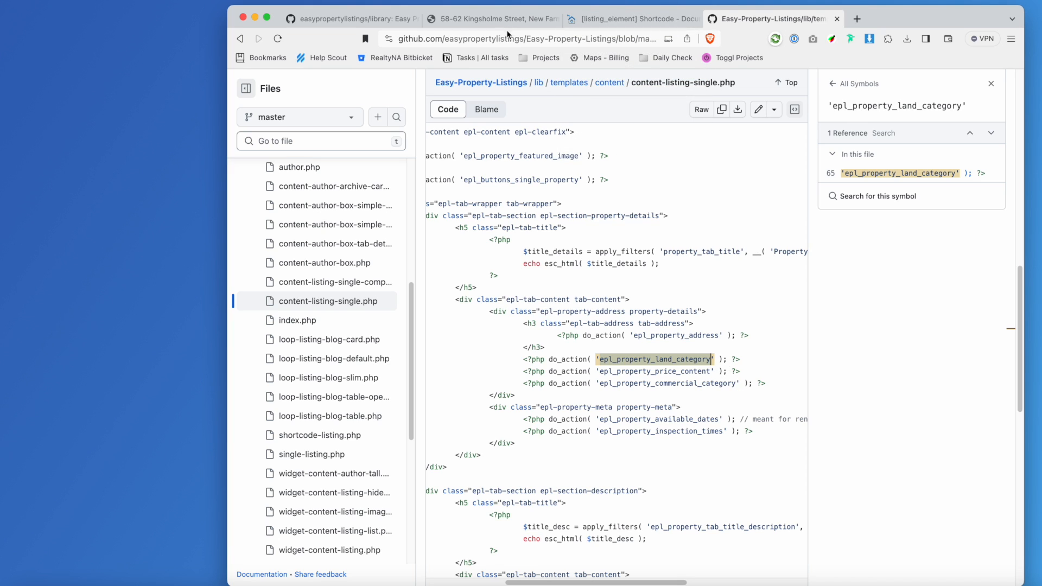
left_click(496, 19)
scroll(579, 320, "up", 5)
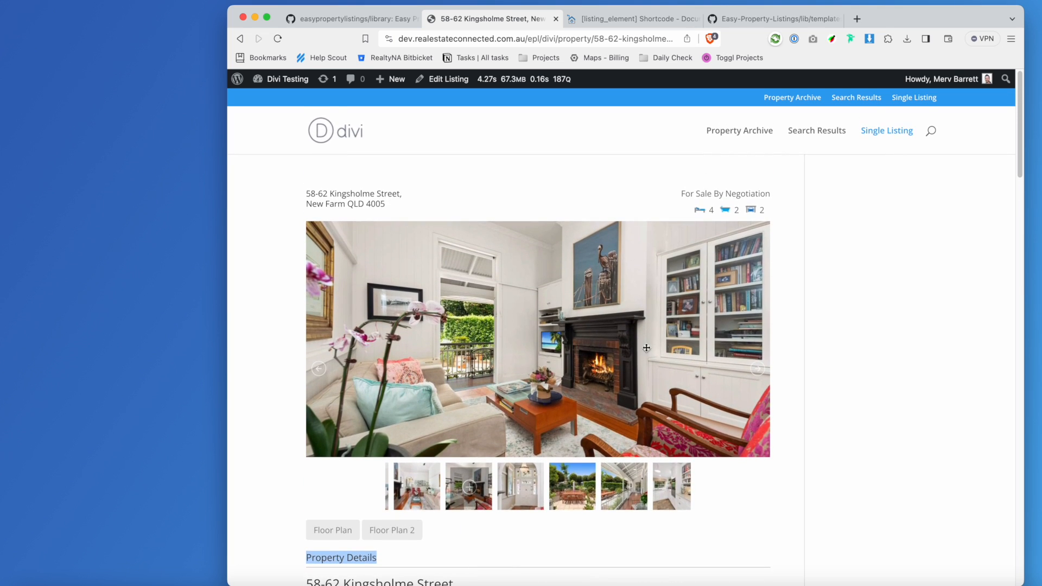
Go to the WordPress Dashboard and open Divi's Theme Builder from the sidebar.
mouse_move(273, 84)
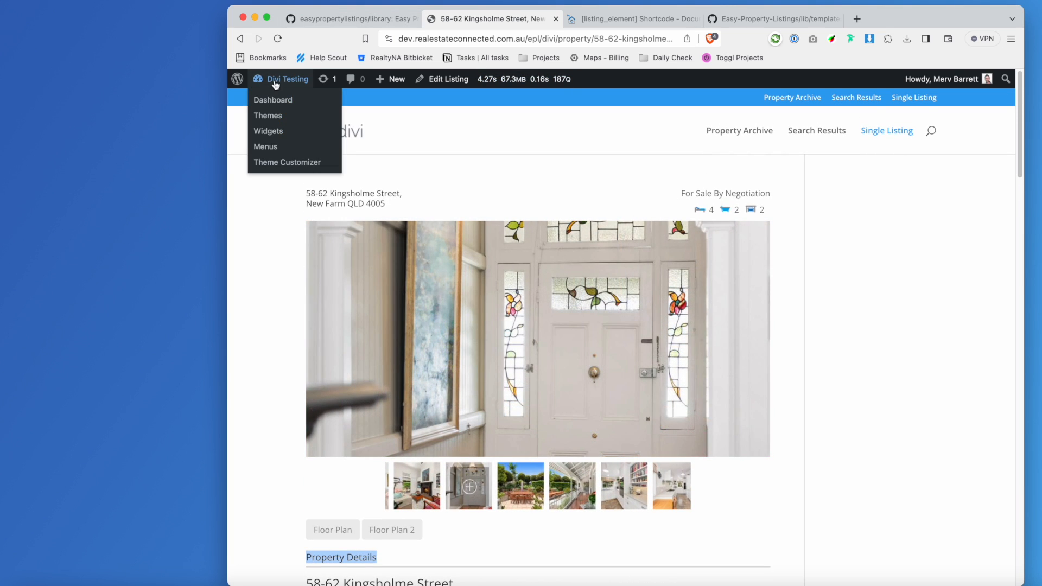
left_click(279, 102)
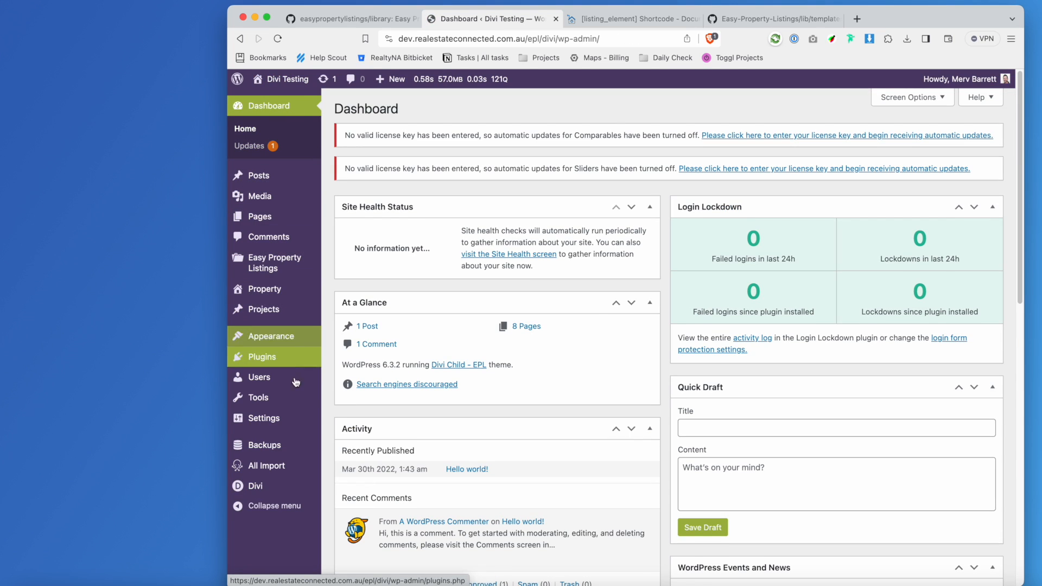
mouse_move(277, 489)
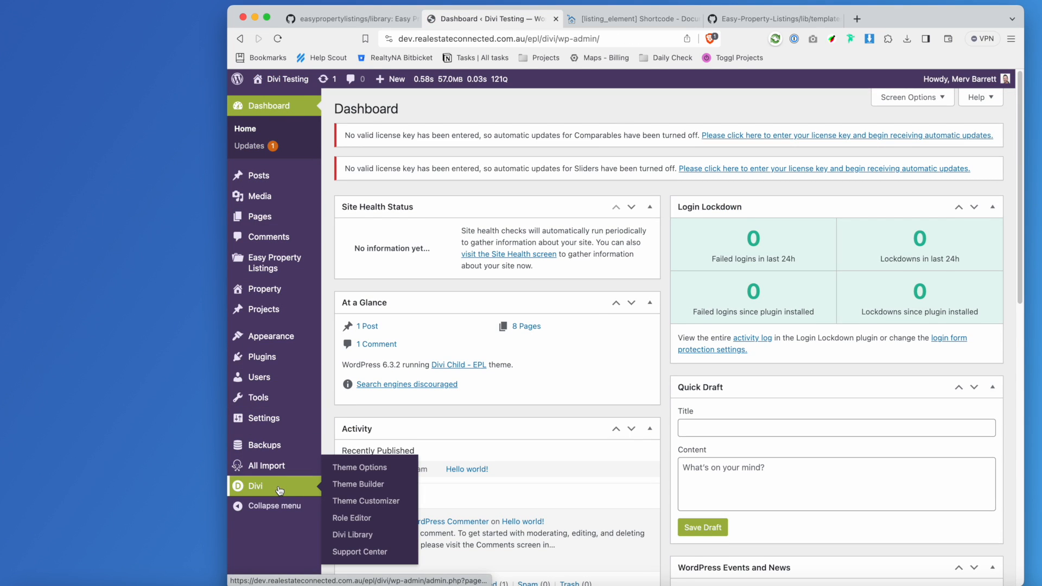
left_click(367, 489)
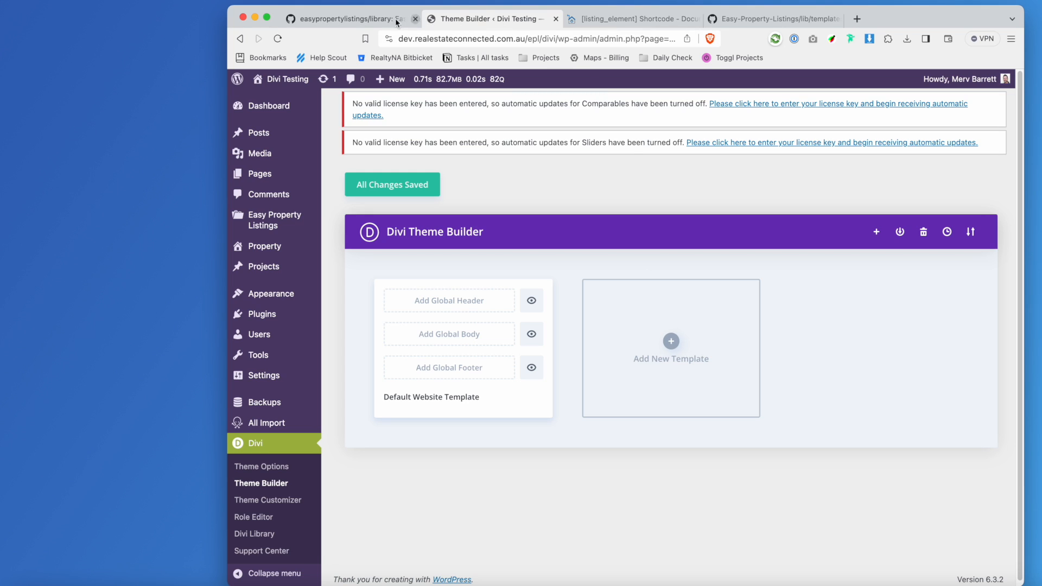
Build a new Theme Builder template assigned to All Properties under Properties and create it.
left_click(675, 346)
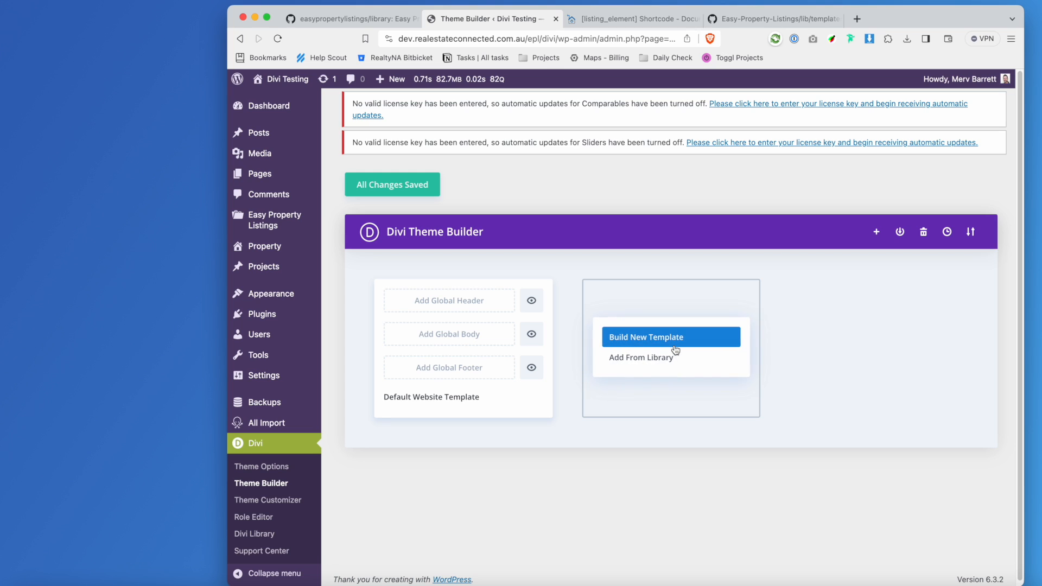
left_click(647, 339)
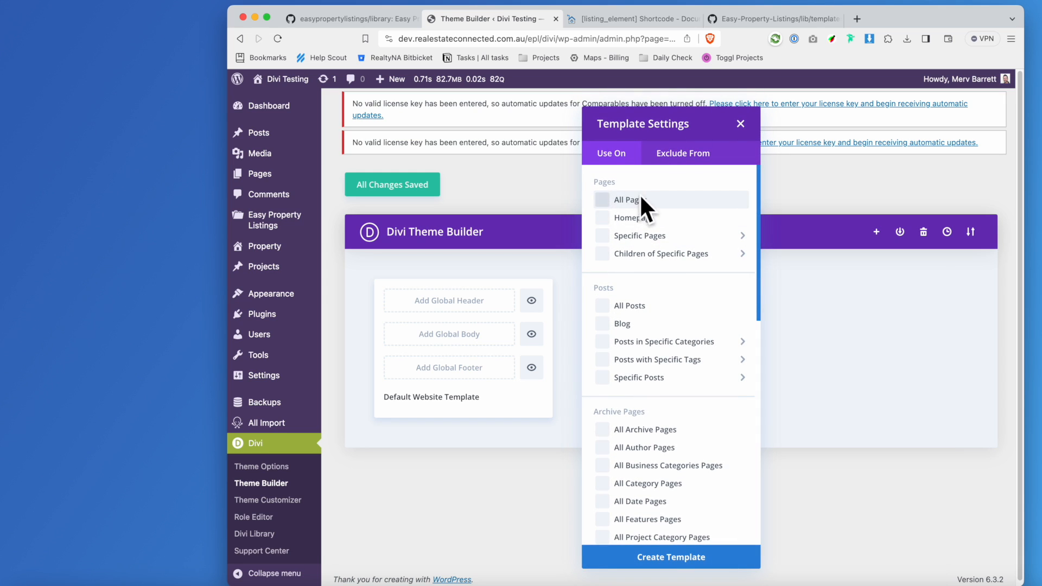
scroll(658, 319, "down", 2)
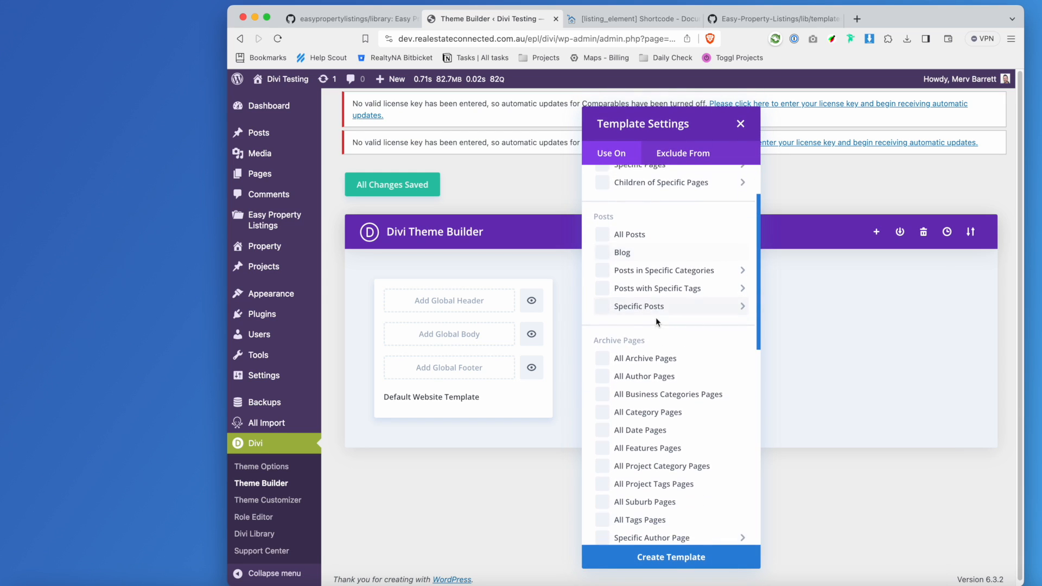
scroll(640, 356, "up", 2)
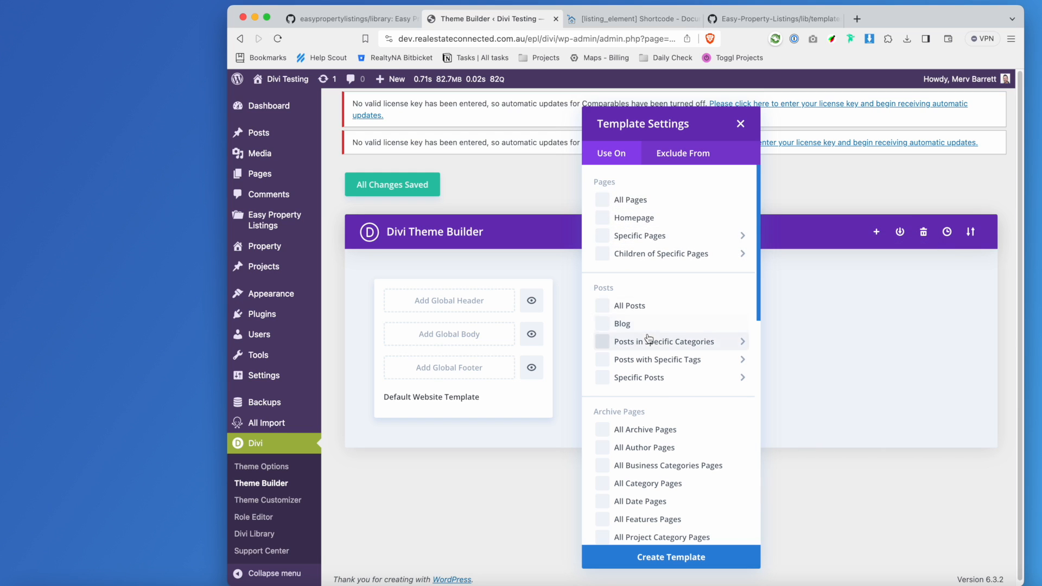
scroll(654, 328, "down", 3)
scroll(650, 323, "down", 8)
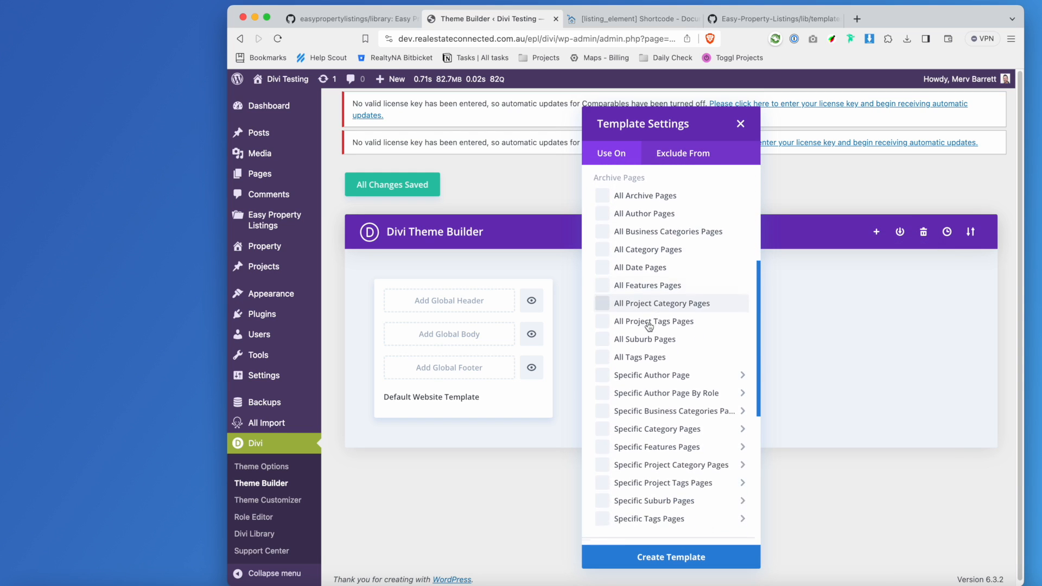
scroll(651, 357, "down", 1)
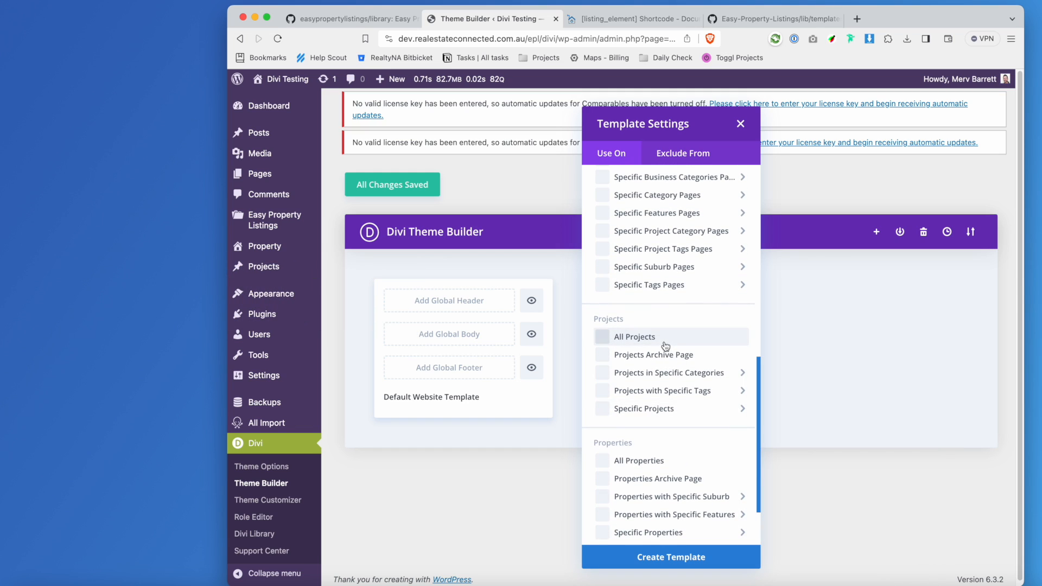
scroll(601, 495, "up", 2)
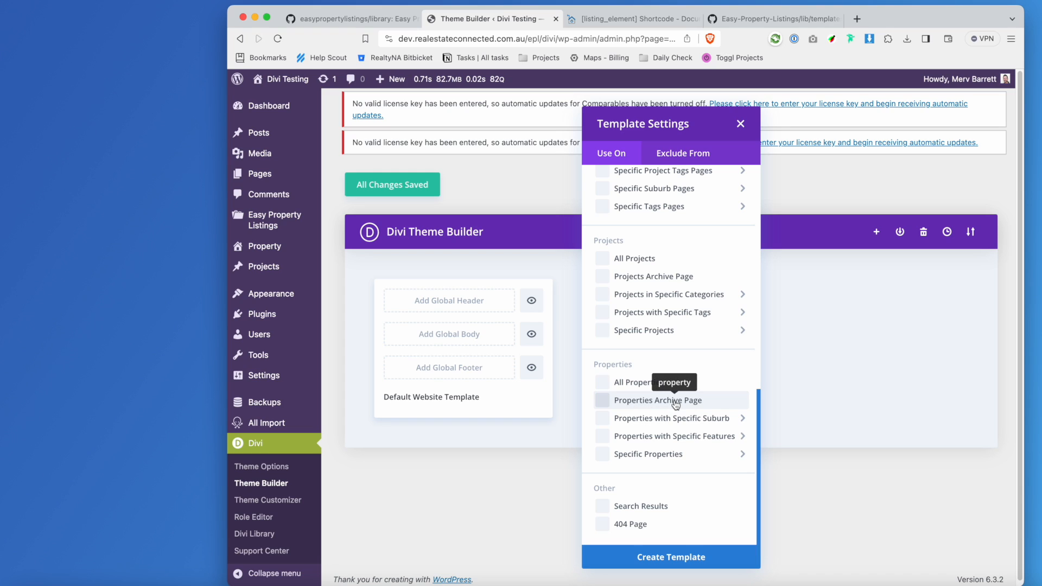
left_click(634, 384)
left_click(685, 559)
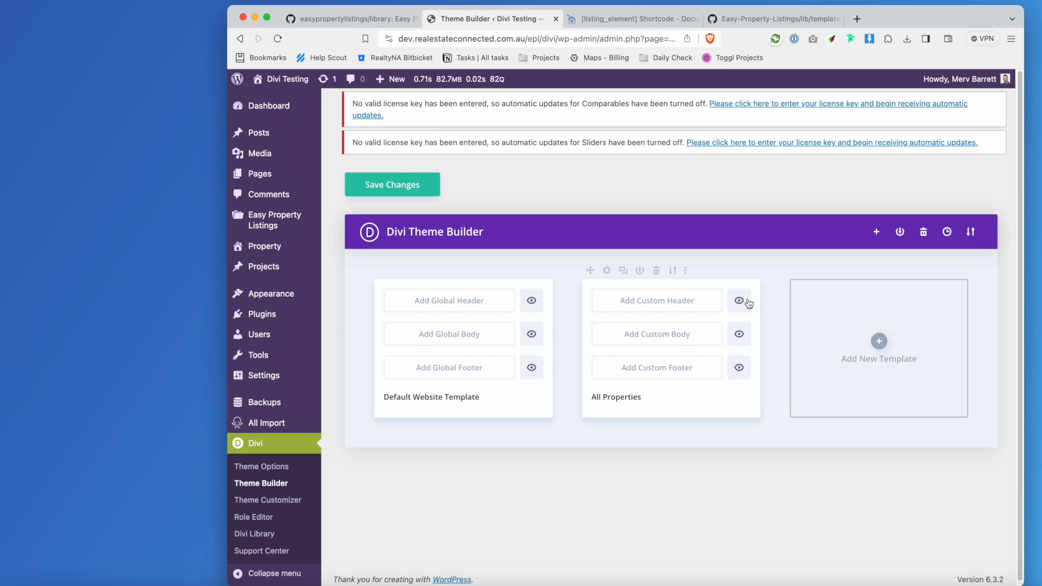
Build and save an empty Custom Body for All Properties, then reopen it in the Divi builder.
left_click(676, 340)
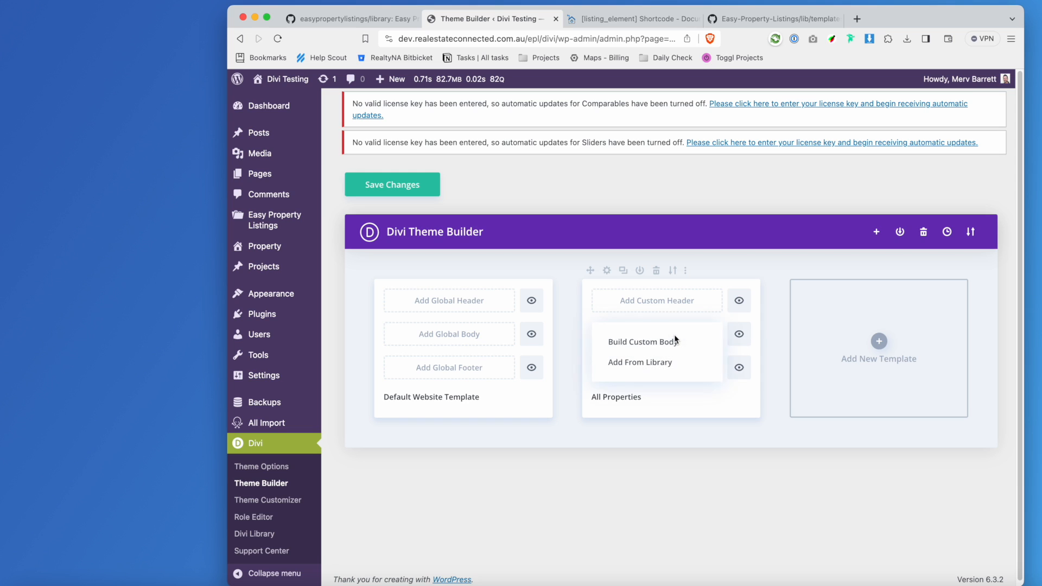
left_click(644, 343)
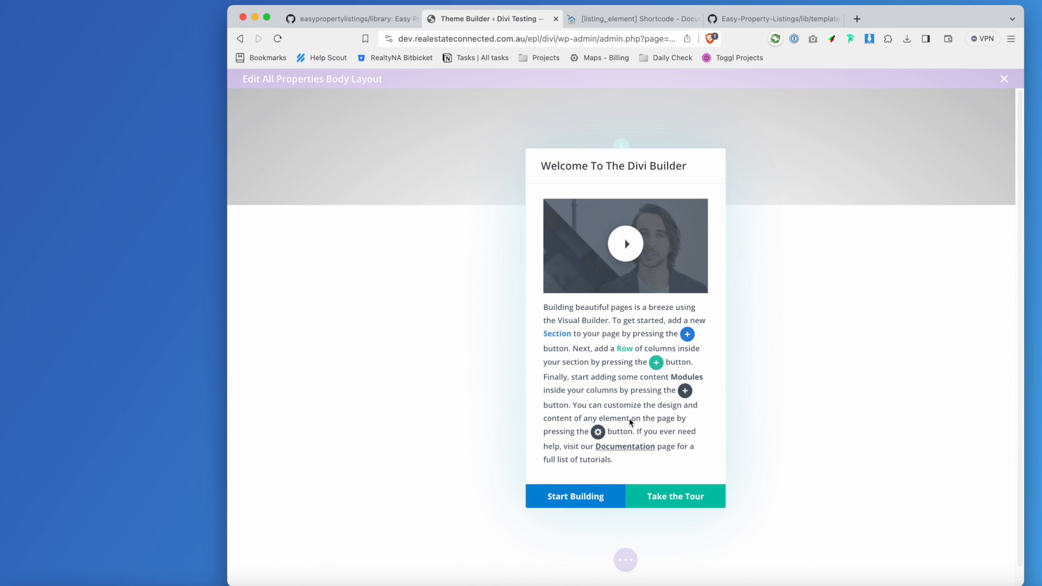
left_click(577, 500)
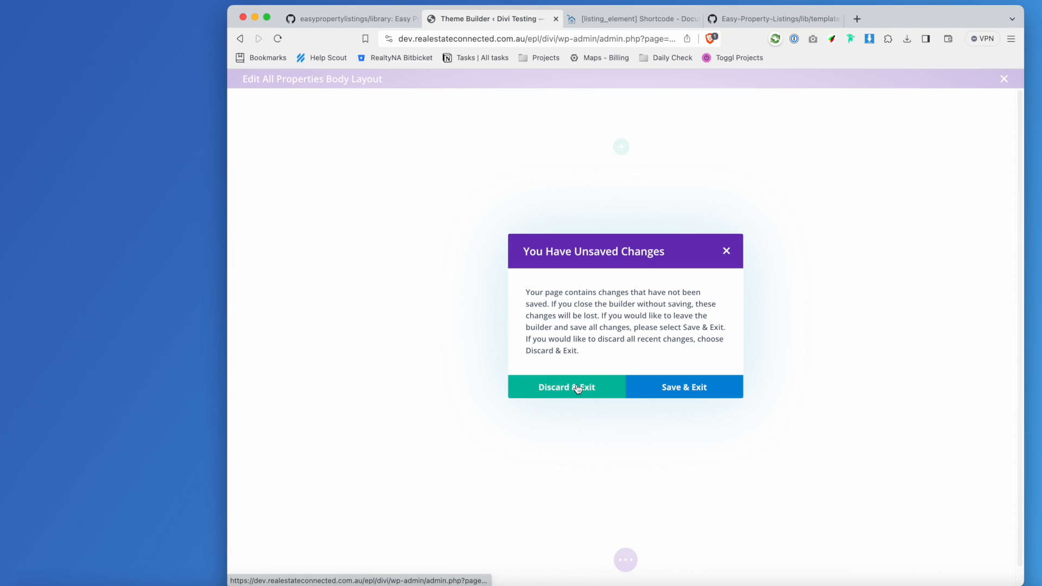
left_click(694, 387)
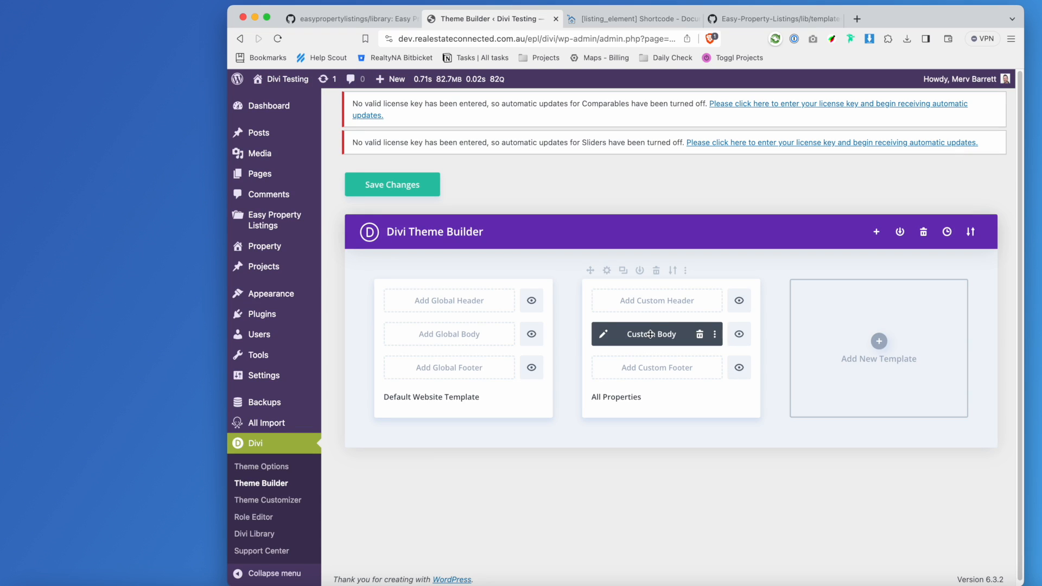
left_click(607, 337)
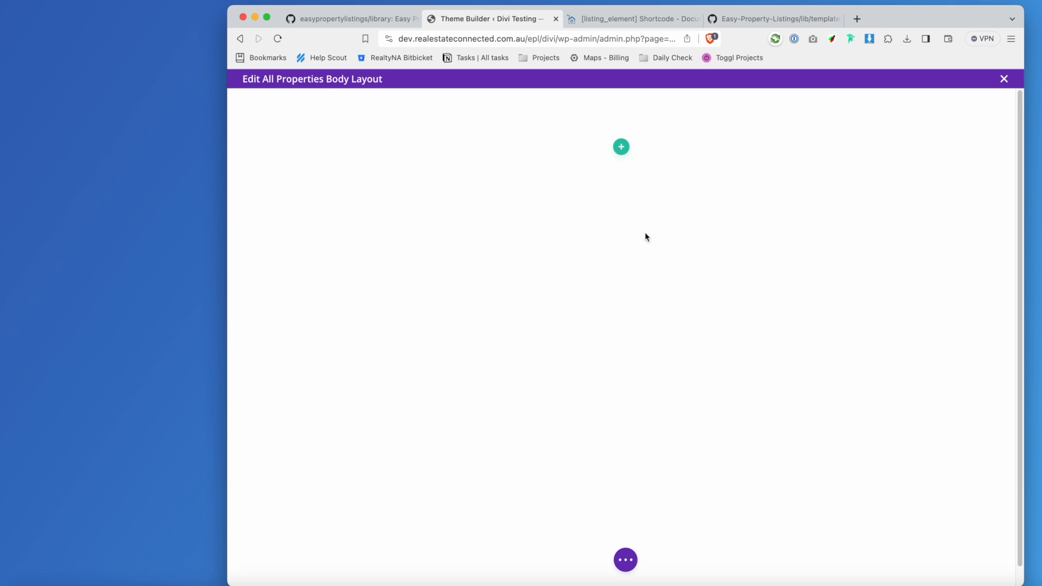
Add a one-column row to the first section and insert a Text module into it.
left_click(625, 147)
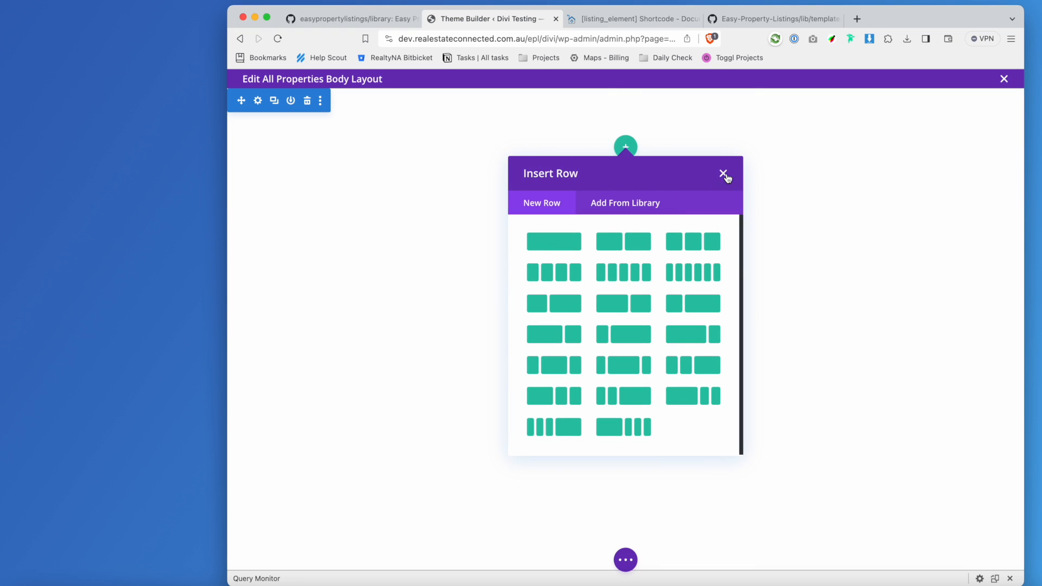
left_click(565, 244)
type("text")
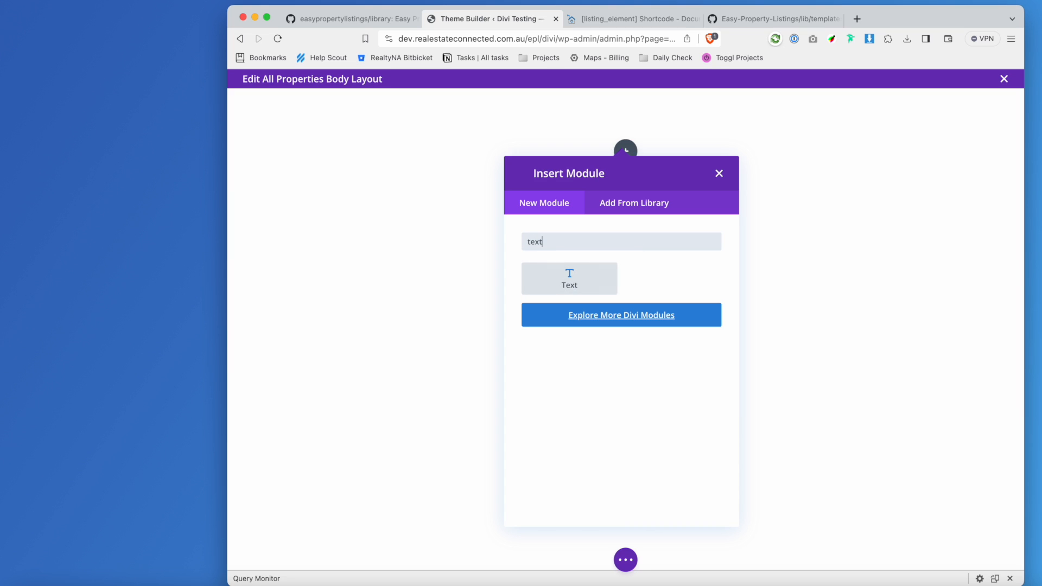
left_click(570, 274)
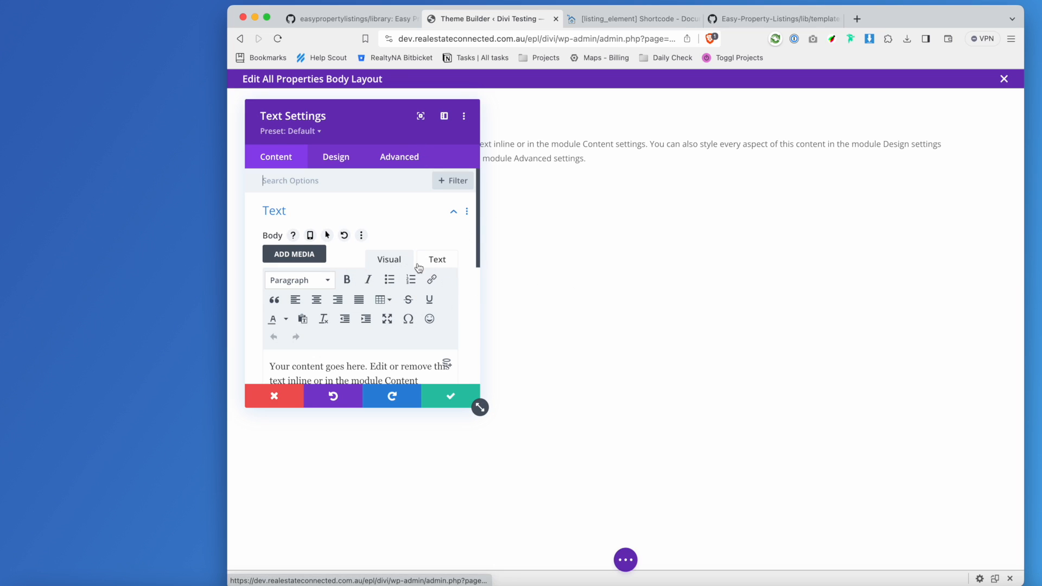
Delete the Text module's placeholder body text in the editor's Text mode.
scroll(434, 260, "down", 1)
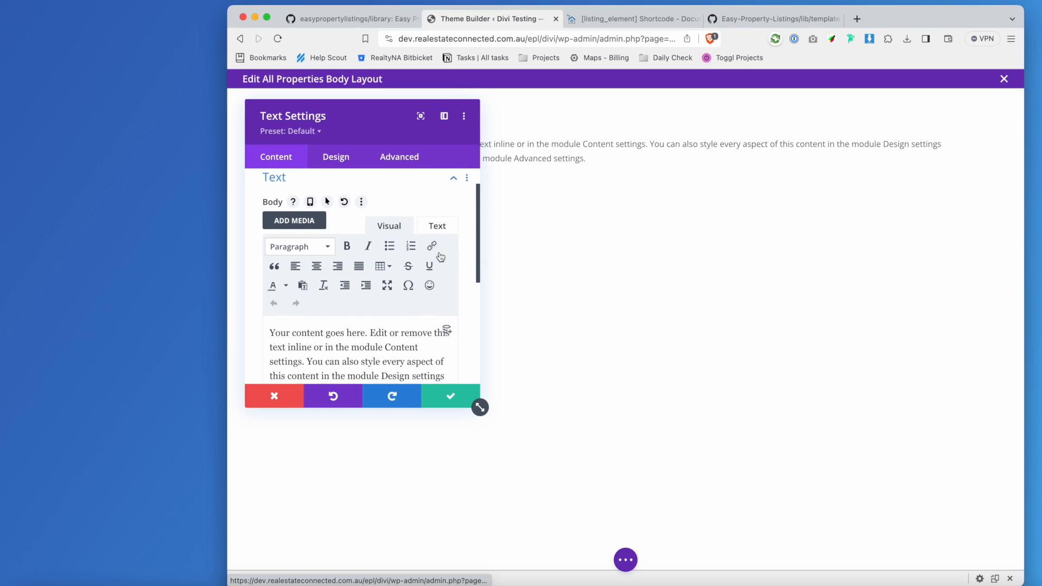
left_click(445, 226)
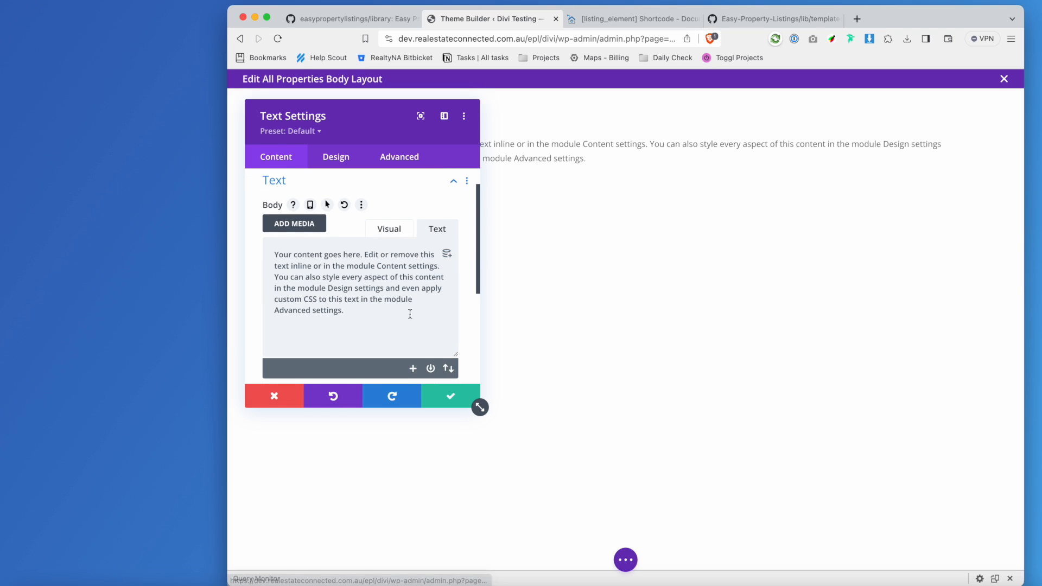
key("super+a")
key("BackSpace")
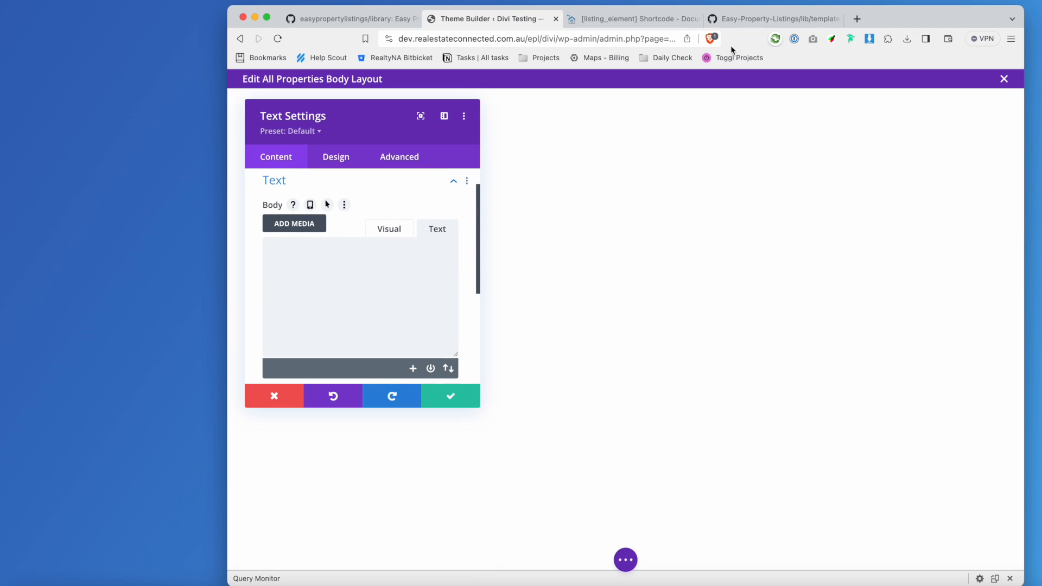
Copy the [listing_element type="action" action_key="epl_property_price"] example into the Text module and save it.
left_click(619, 20)
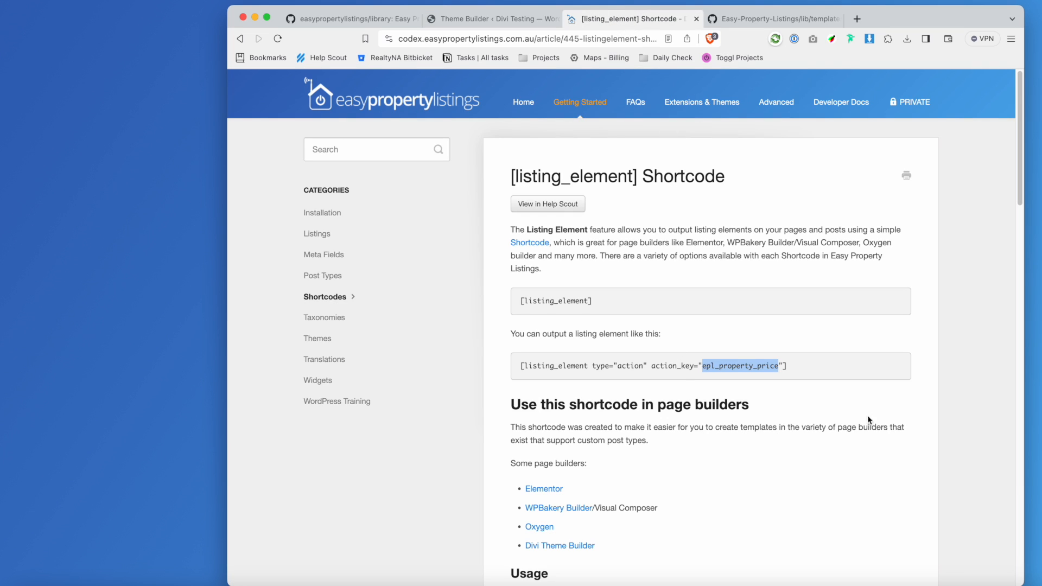
left_click_drag(524, 367, 580, 366)
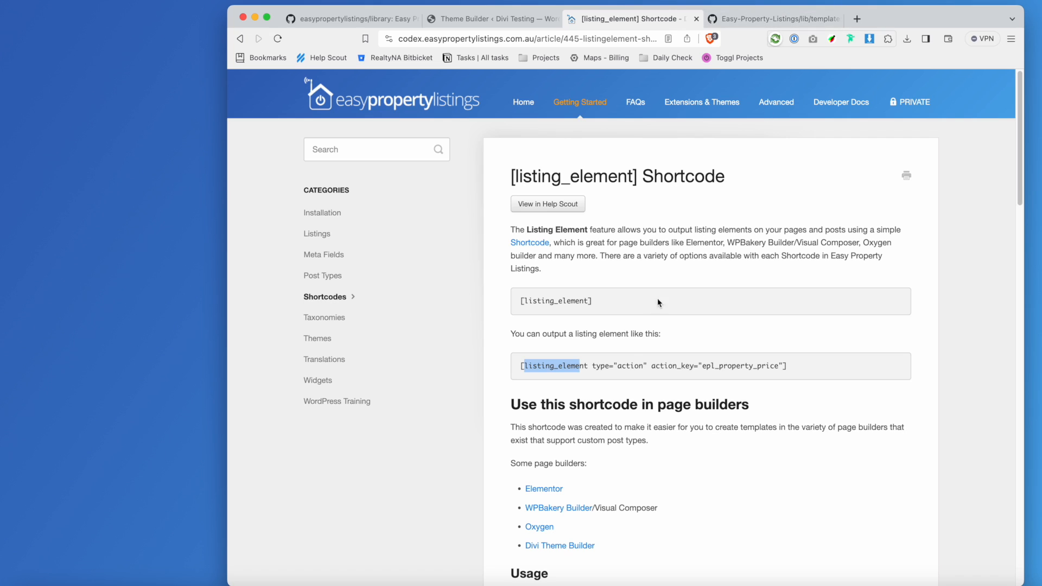
double_click(625, 364)
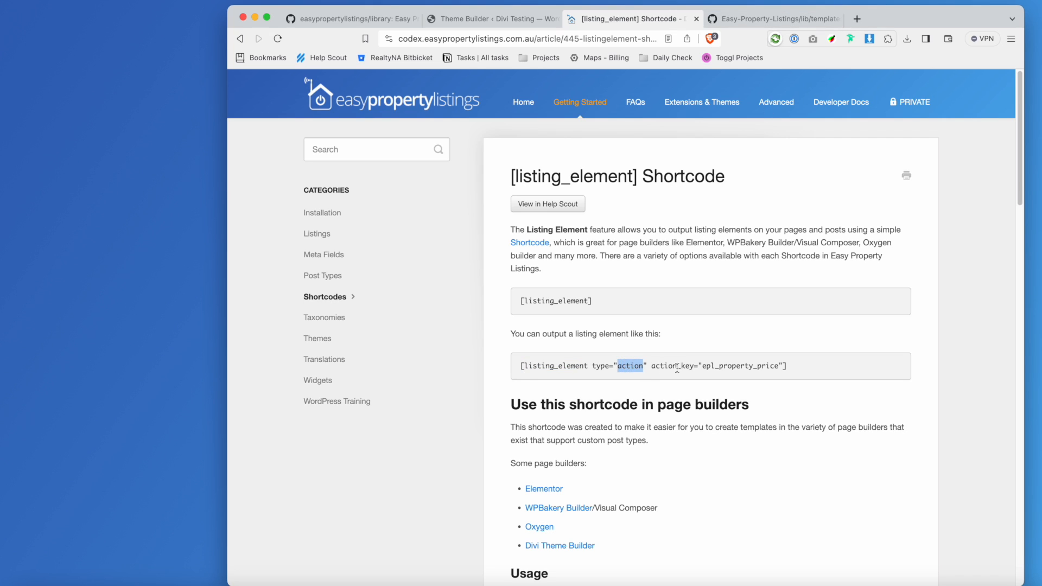
double_click(684, 367)
left_click_drag(787, 366, 502, 370)
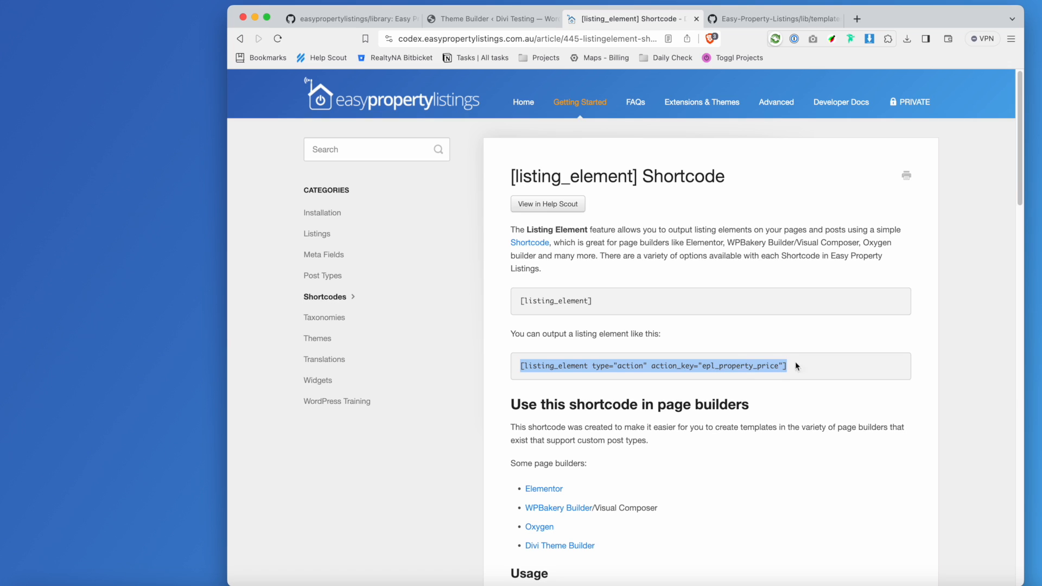
left_click(523, 21)
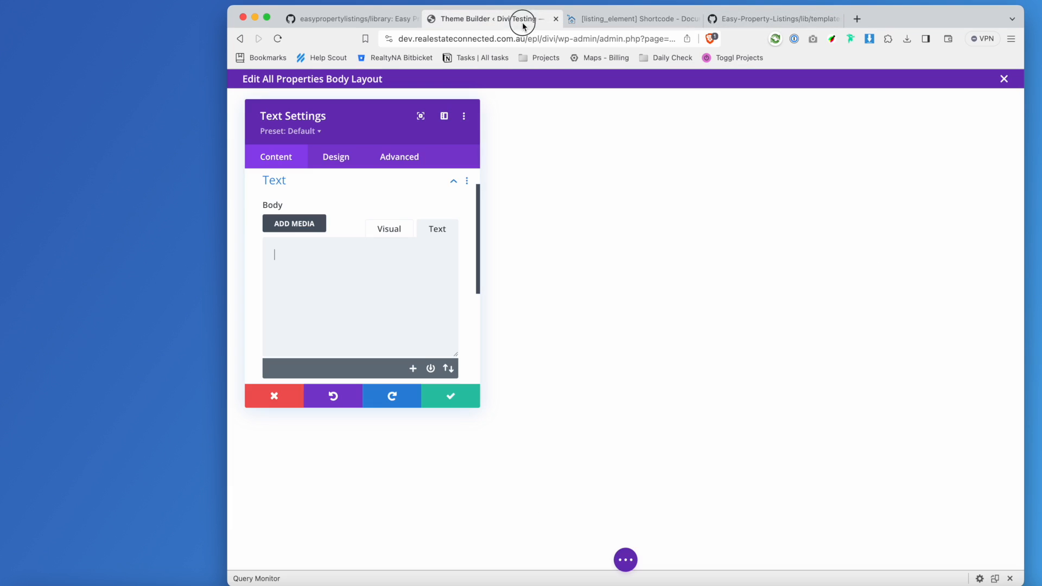
type("[listing_element type=\"action\" action_key=\"epl_property_price\"]")
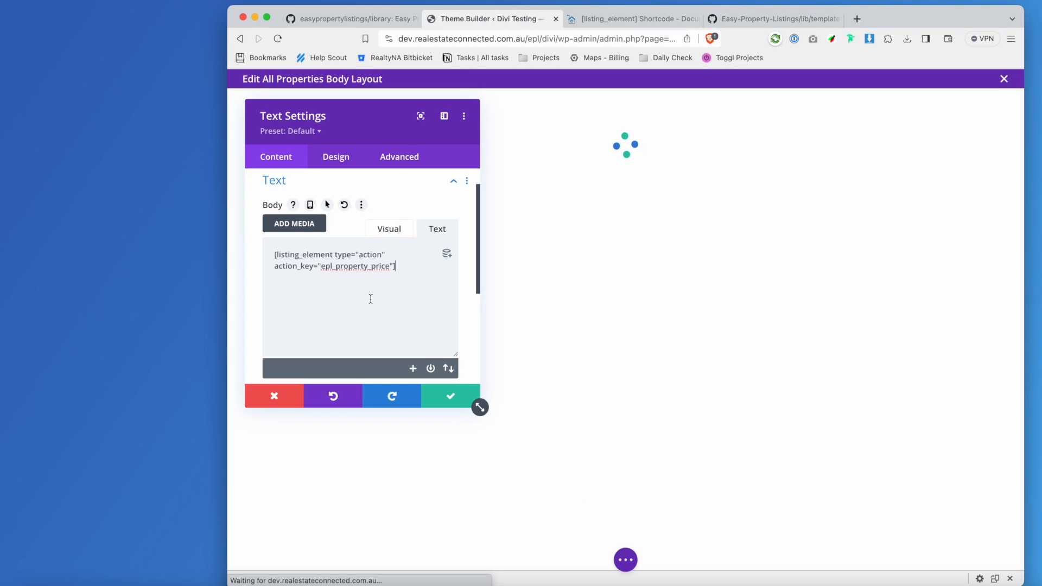
left_click(448, 399)
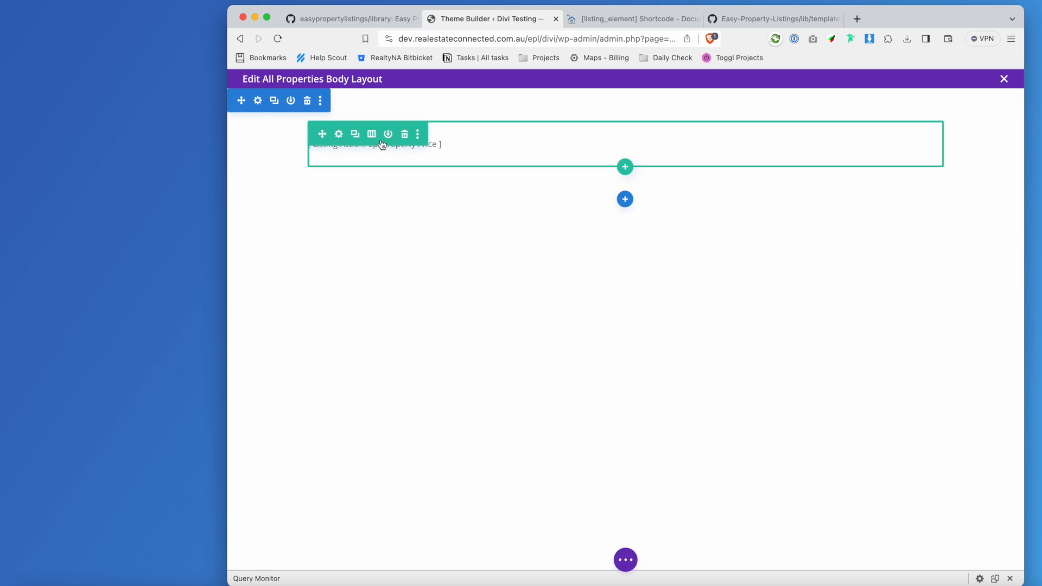
Add a regular single-column section below the first, containing a Text module.
left_click(625, 201)
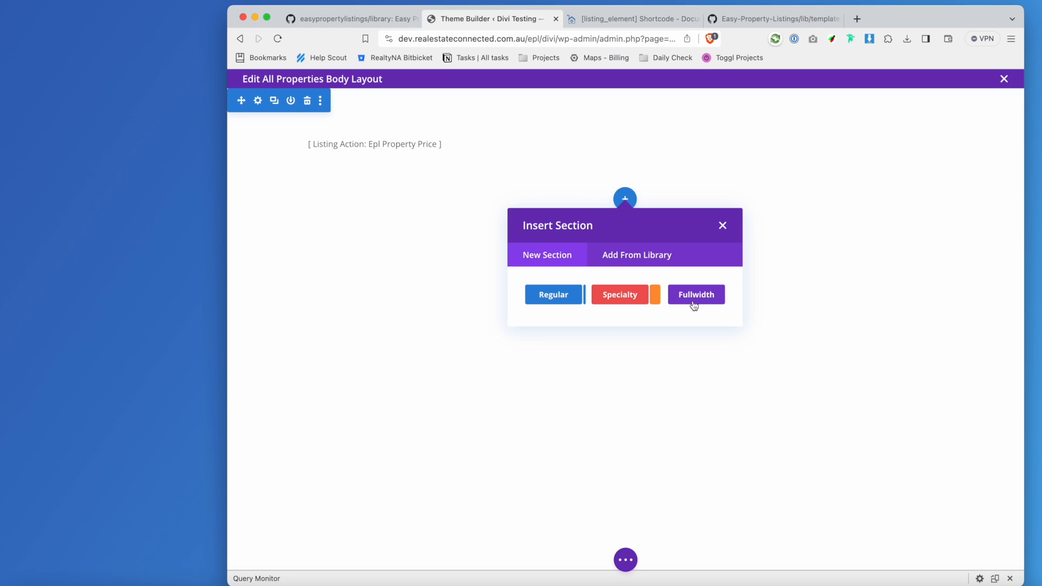
left_click(554, 296)
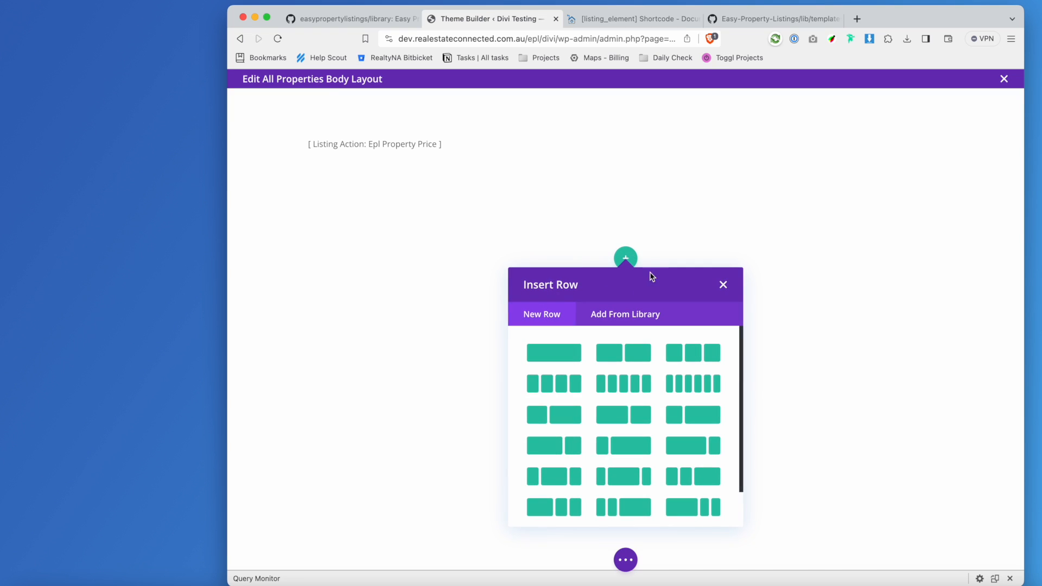
left_click(560, 358)
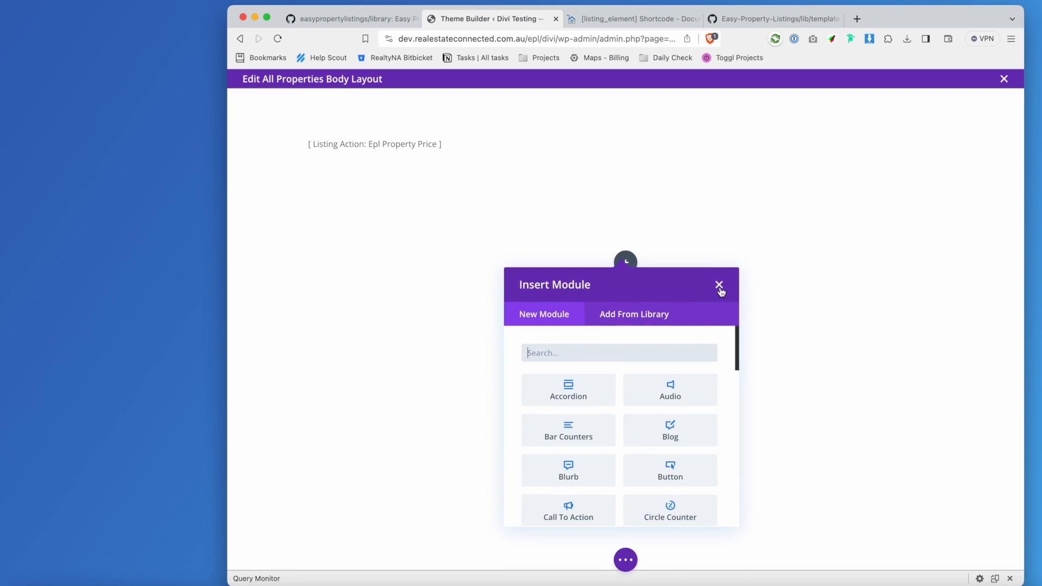
type("test")
type("xt")
left_click(583, 388)
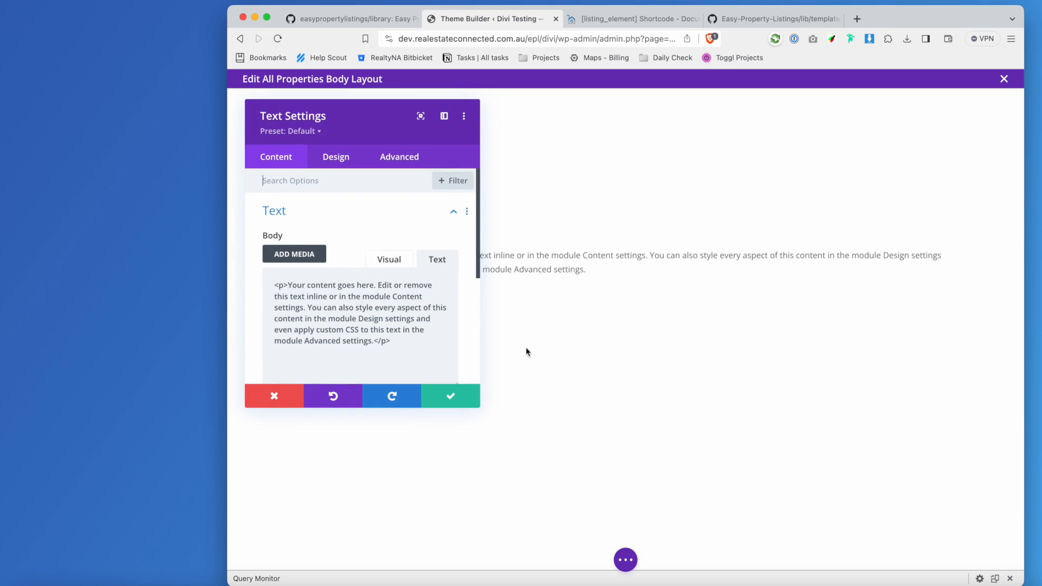
Replace the new Text module's placeholder body with the copied epl_property_price shortcode.
left_click(627, 18)
left_click_drag(792, 366, 520, 367)
key("cmd+c")
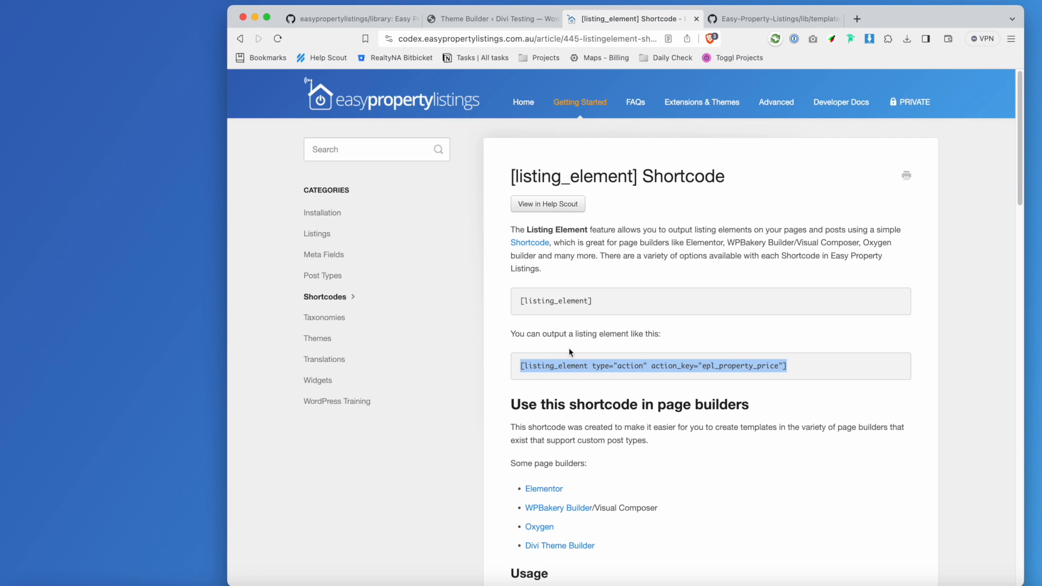
left_click(420, 20)
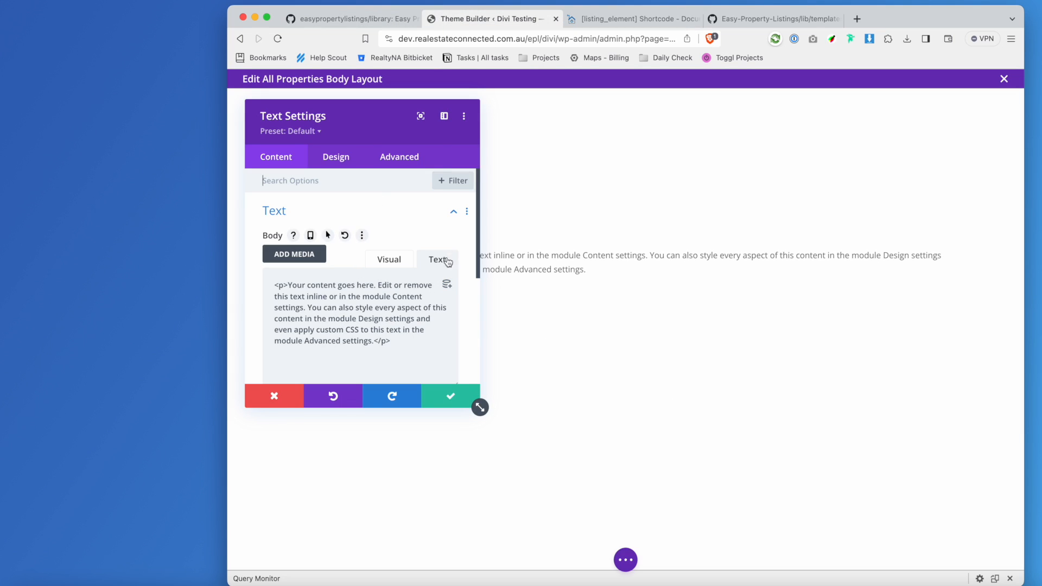
triple_click(412, 334)
key("cmd+v")
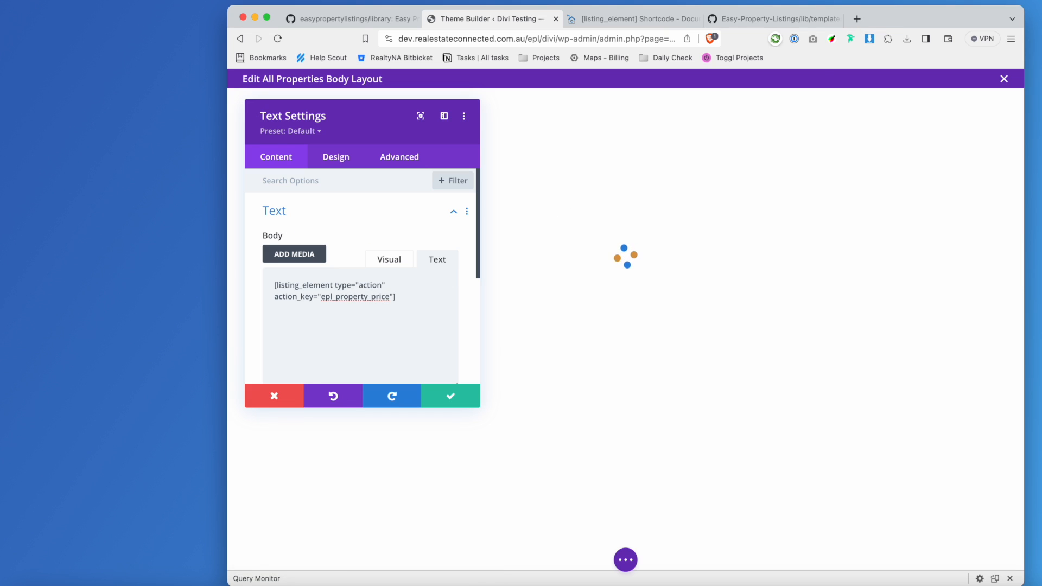
Scroll through content-listing-single.php on GitHub and select the epl_property_address action name.
left_click(761, 20)
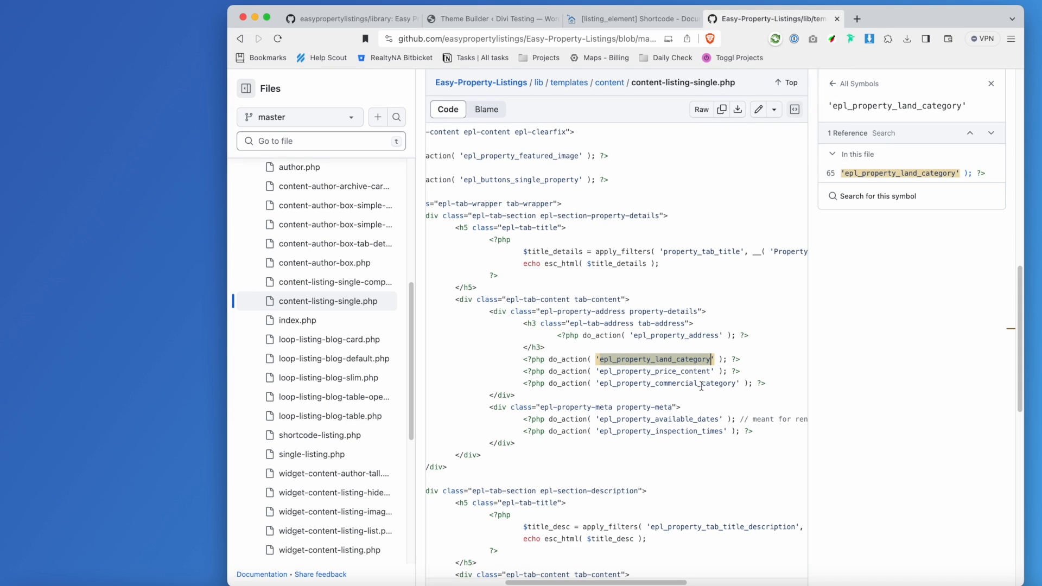
scroll(701, 391, "up", 10)
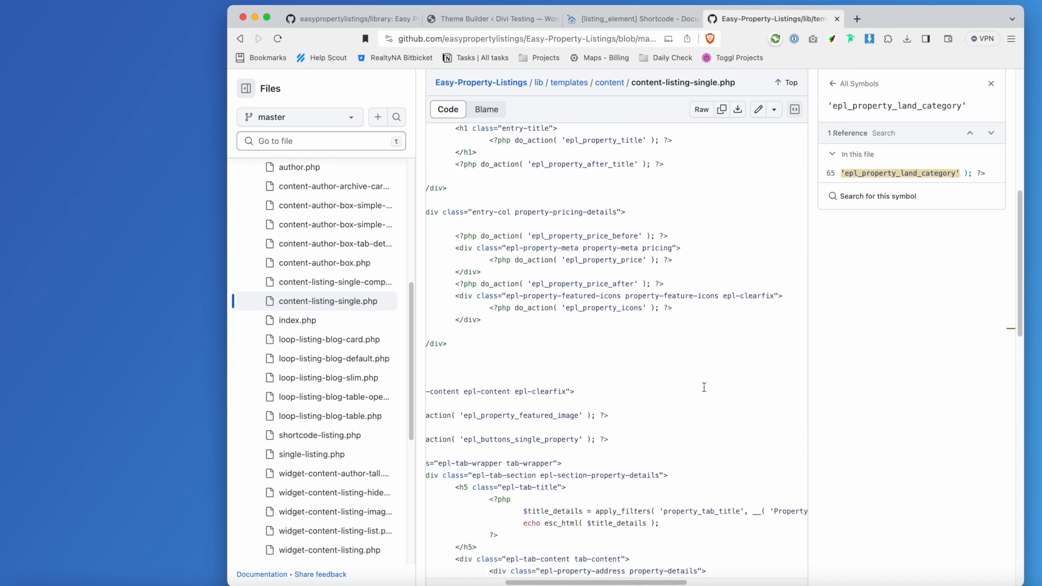
scroll(705, 290, "down", 10)
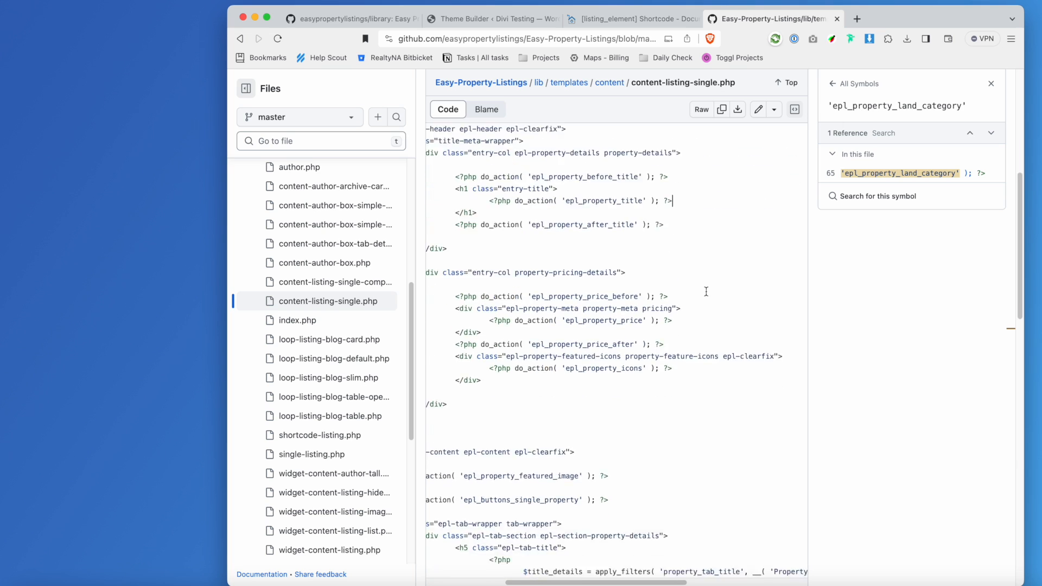
scroll(708, 292, "down", 3)
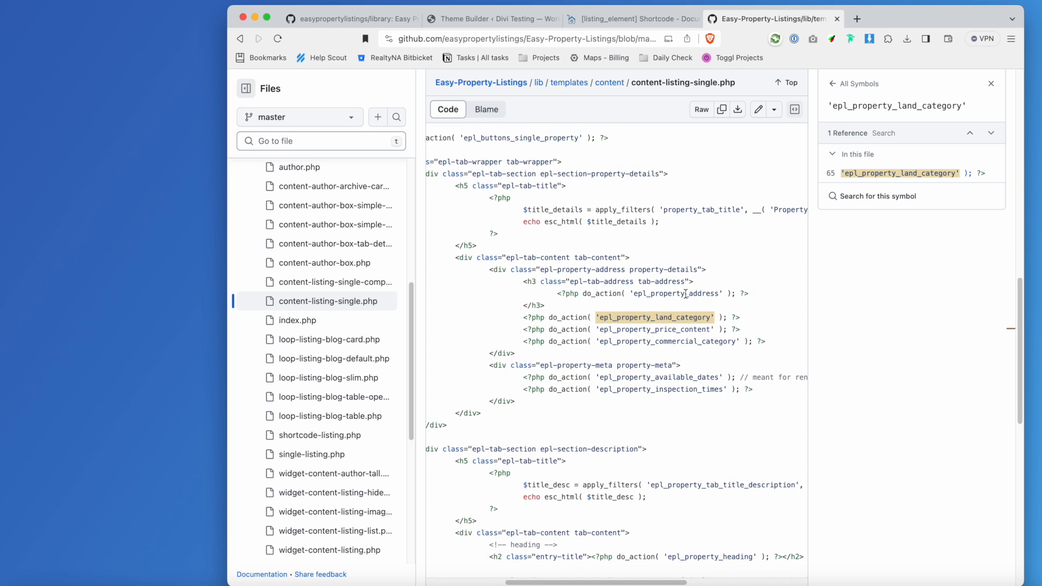
double_click(686, 293)
key("ctrl+c")
Change the second Text module's shortcode key to epl_property_address and save the module.
left_click(491, 18)
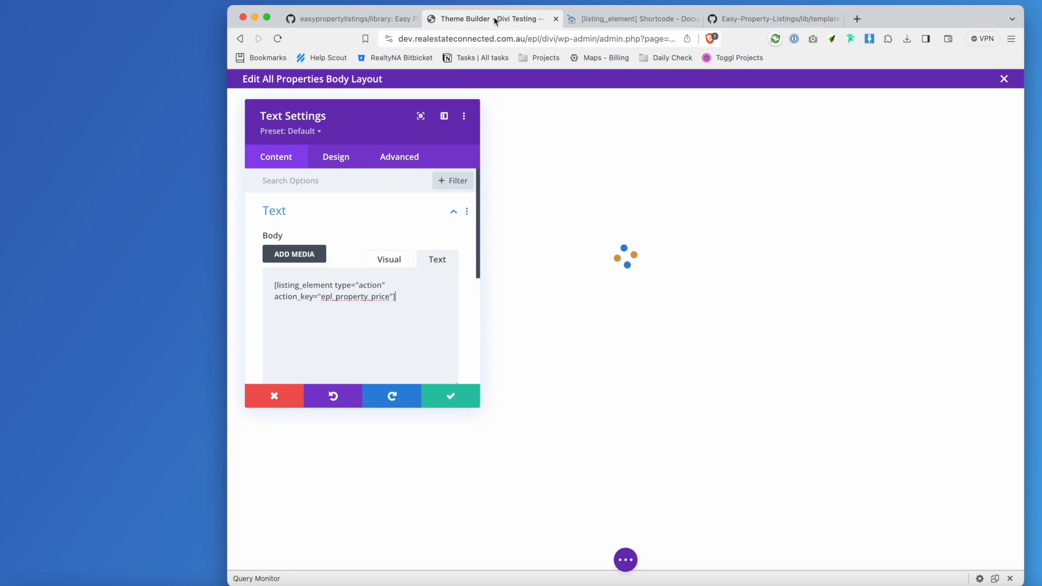
double_click(365, 296)
key("ctrl+v")
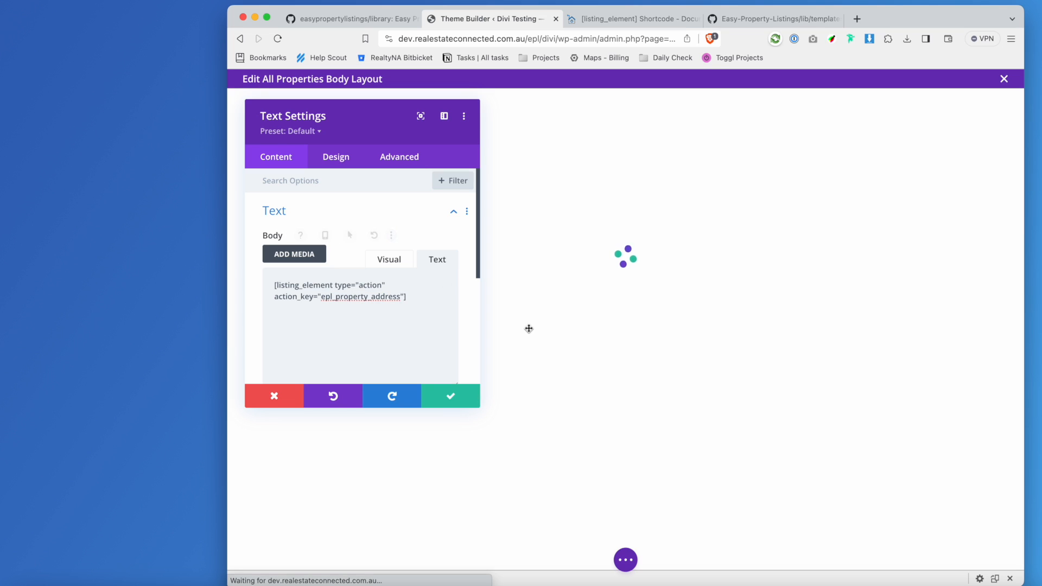
left_click(459, 399)
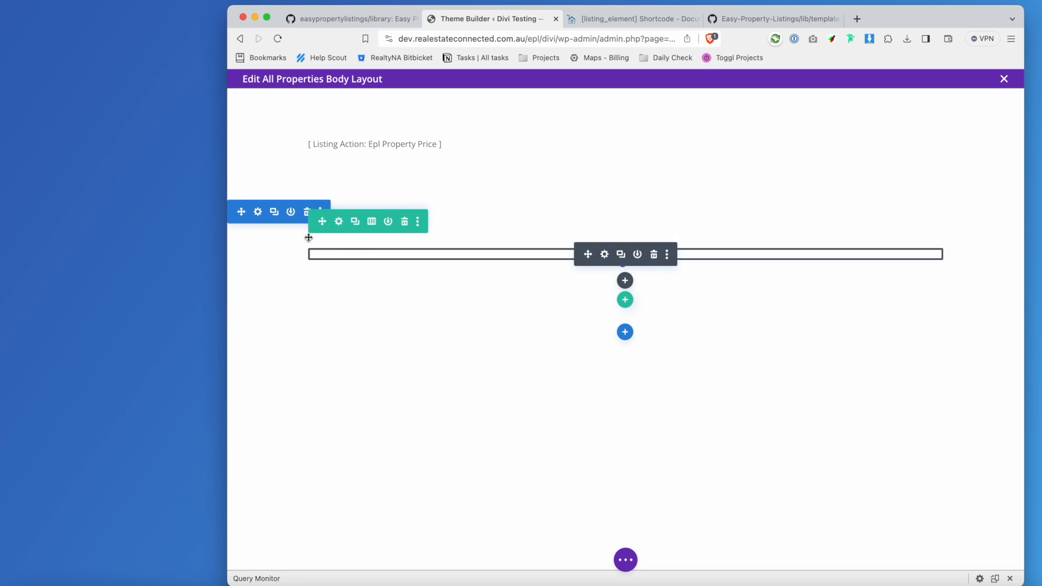
Set the new section's background colour to light grey #d6d6d6.
left_click(259, 212)
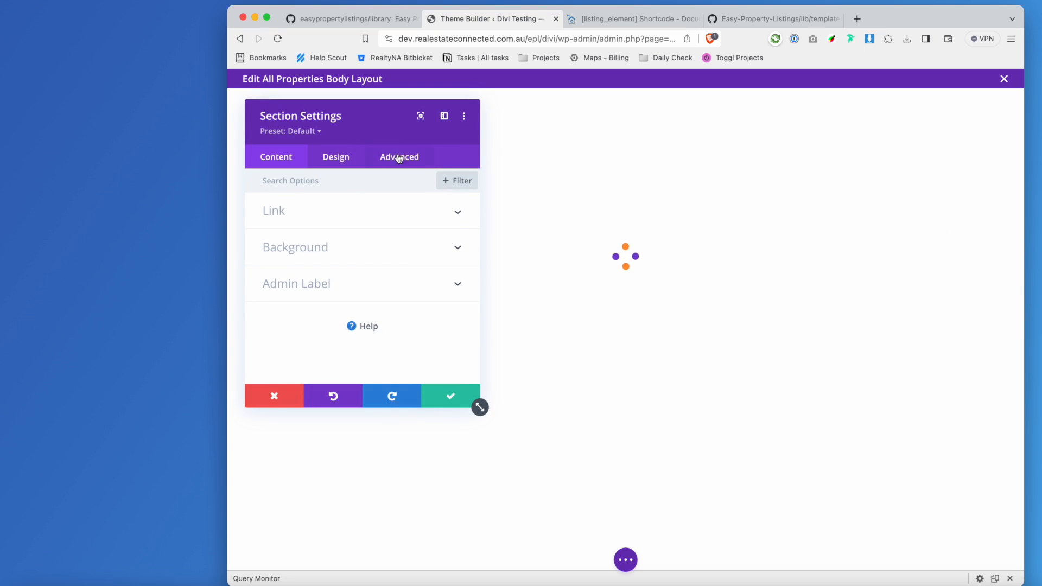
left_click(343, 159)
left_click(275, 166)
left_click(327, 244)
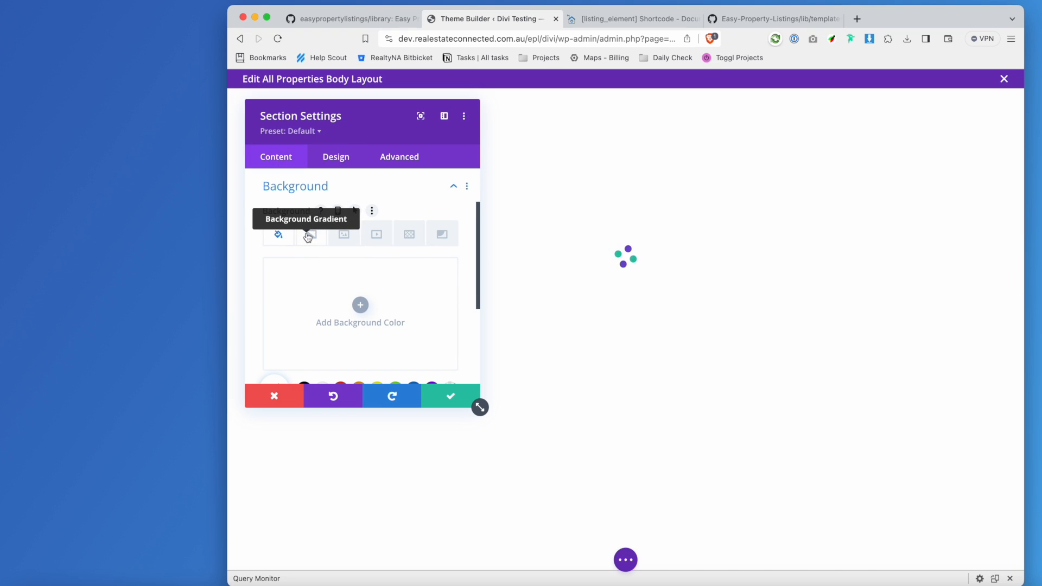
scroll(419, 277, "down", 2)
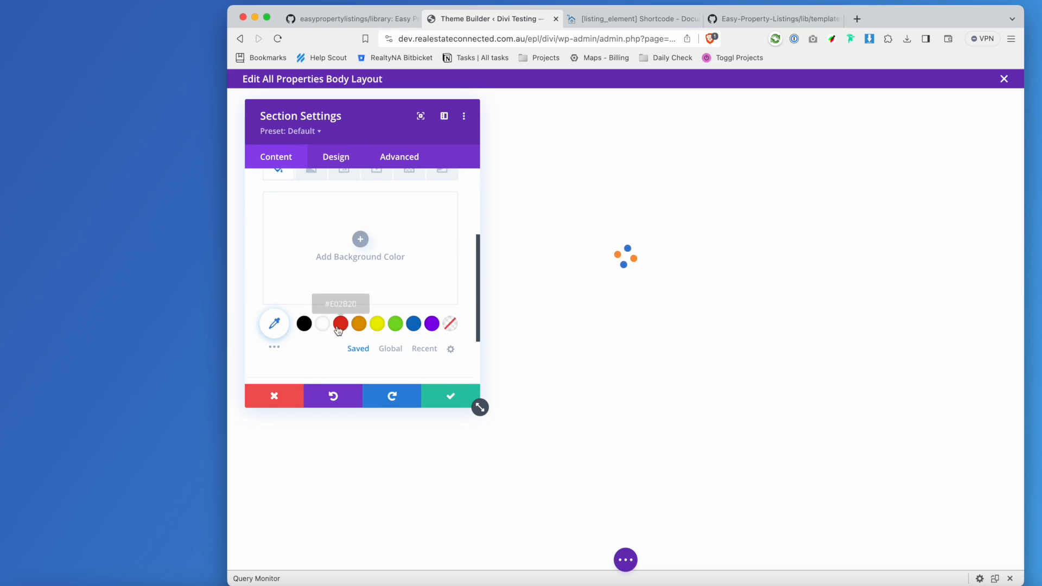
left_click(450, 324)
left_click(274, 324)
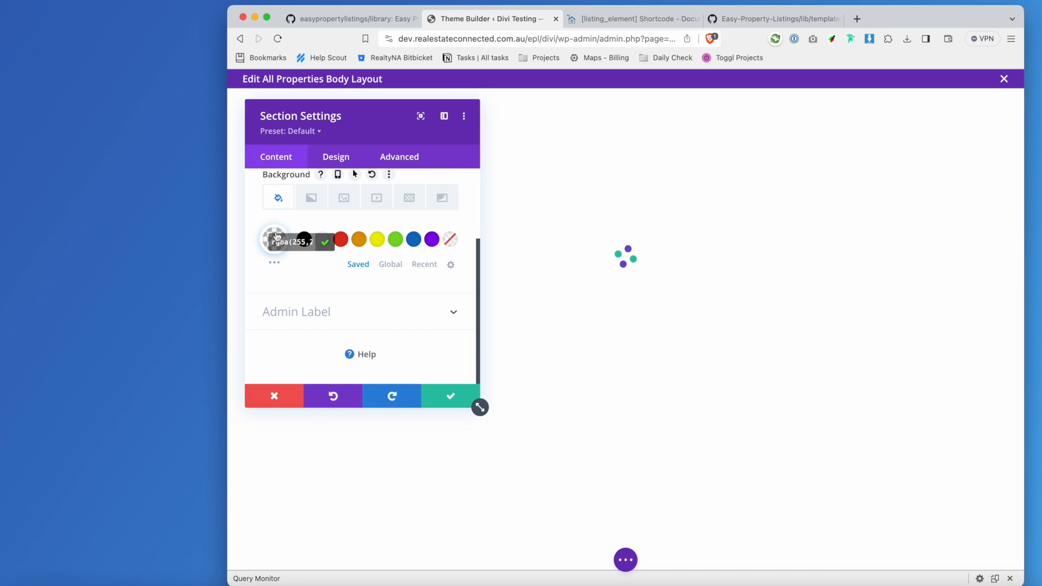
left_click(276, 267)
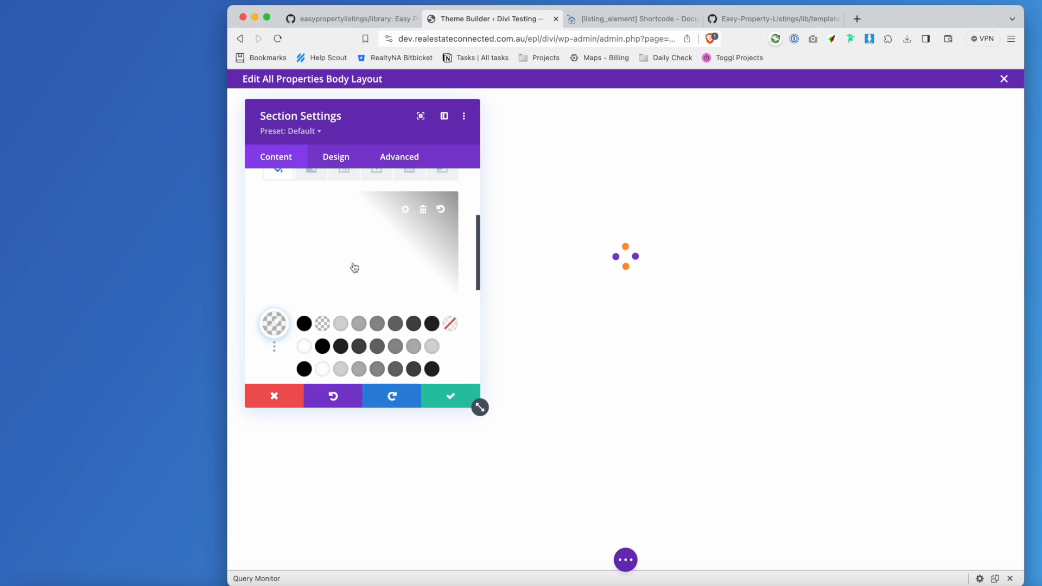
scroll(354, 279, "down", 2)
left_click(341, 285)
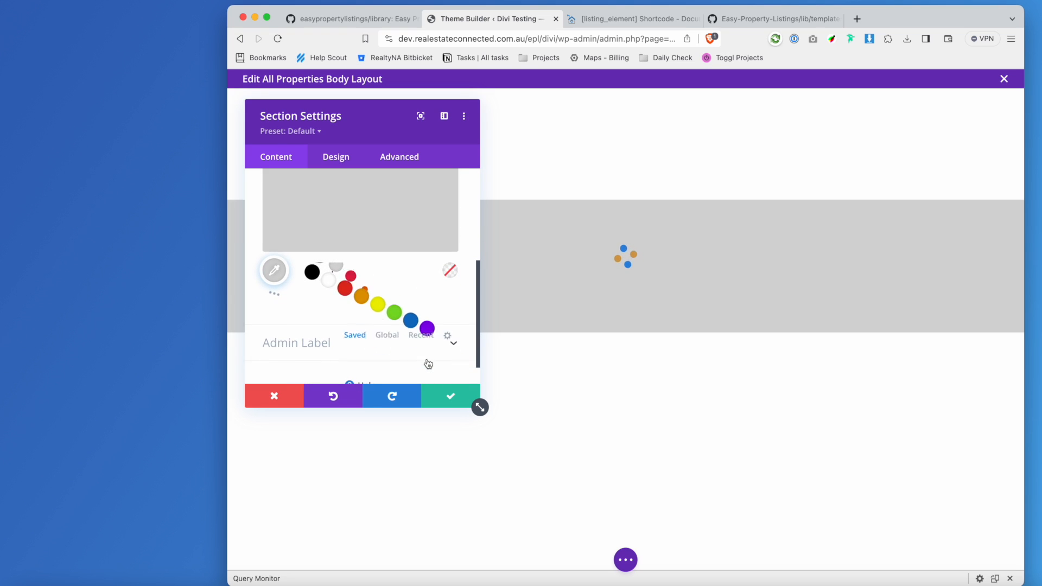
left_click(455, 389)
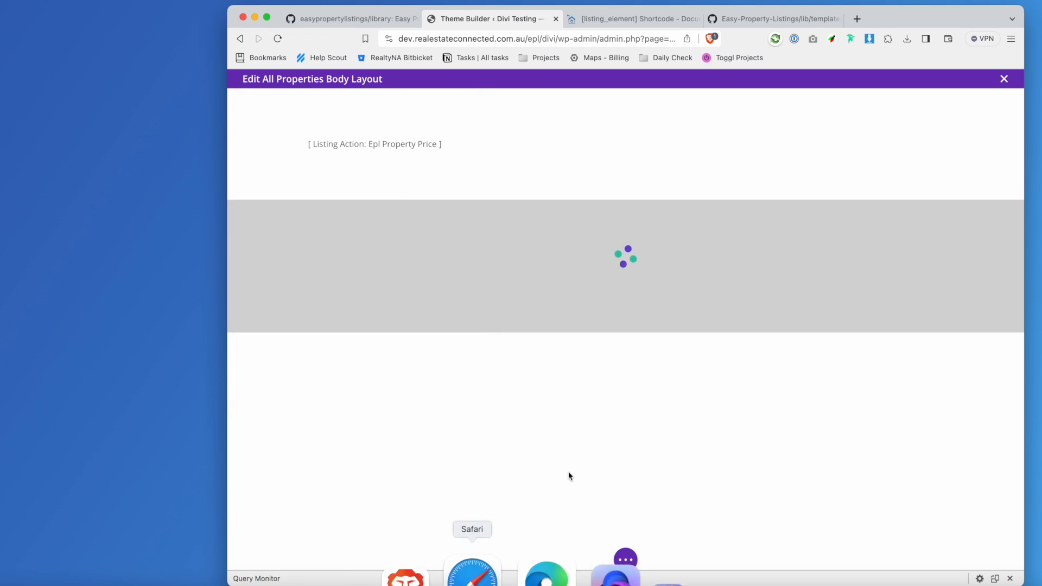
Save the layout, then open the first property listing from the site's /property page in a new tab.
left_click(621, 563)
left_click(988, 560)
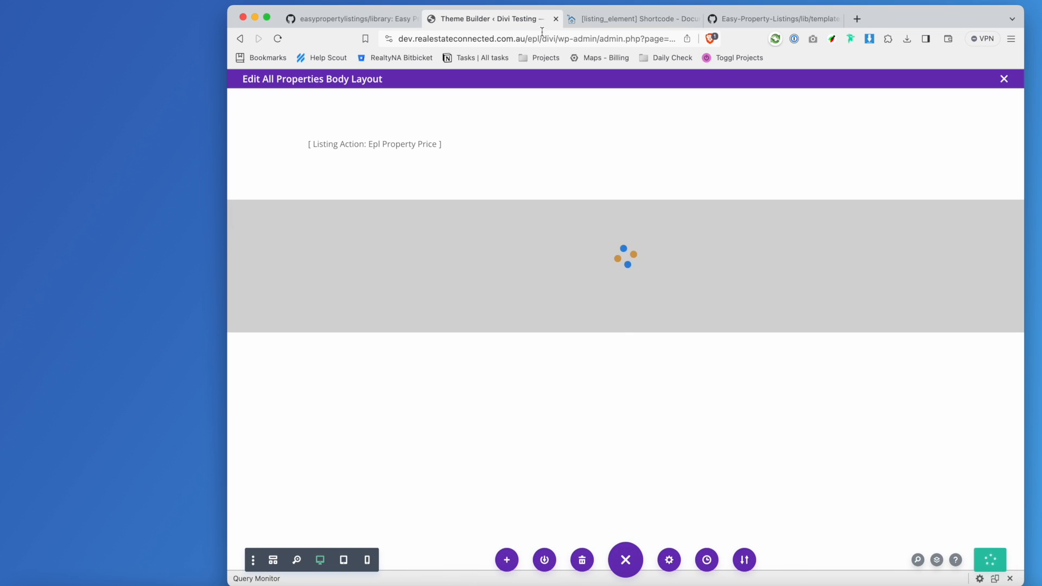
left_click(489, 38)
key("super+c")
key("super+t")
key("super+v")
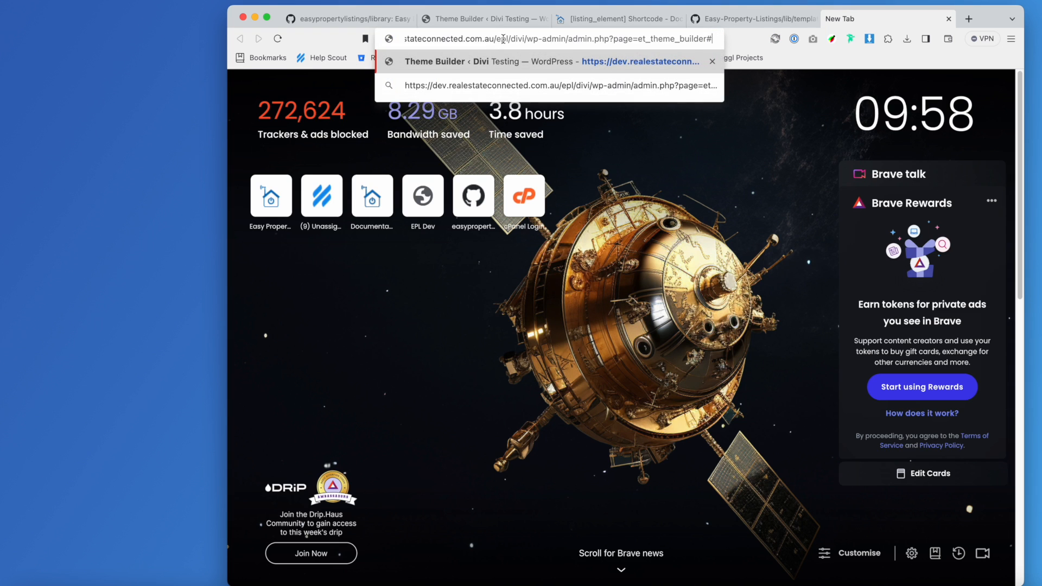
left_click_drag(530, 38, 860, 41)
type("p")
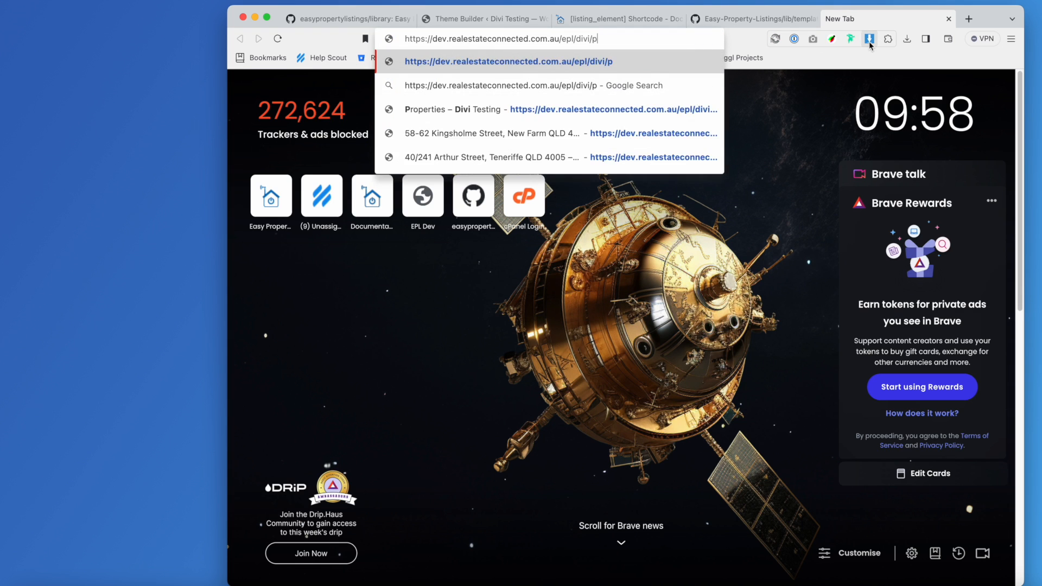
type("roperty")
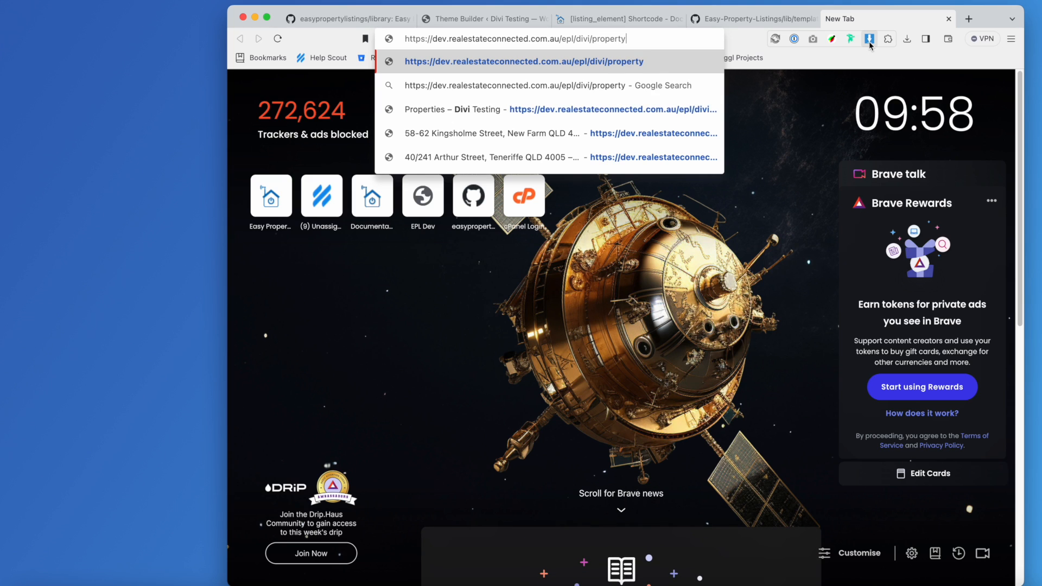
key("Return")
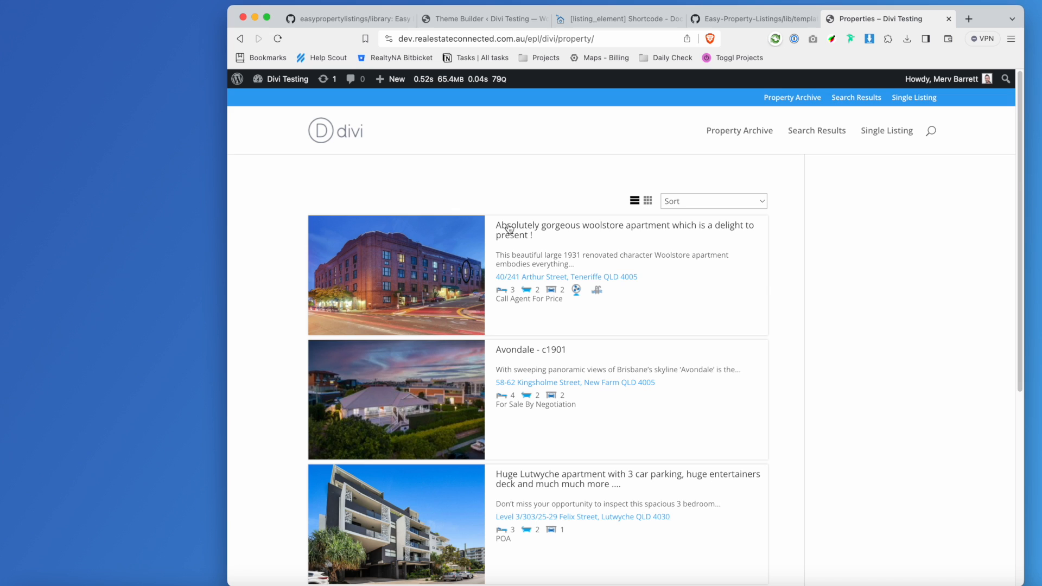
left_click(509, 228)
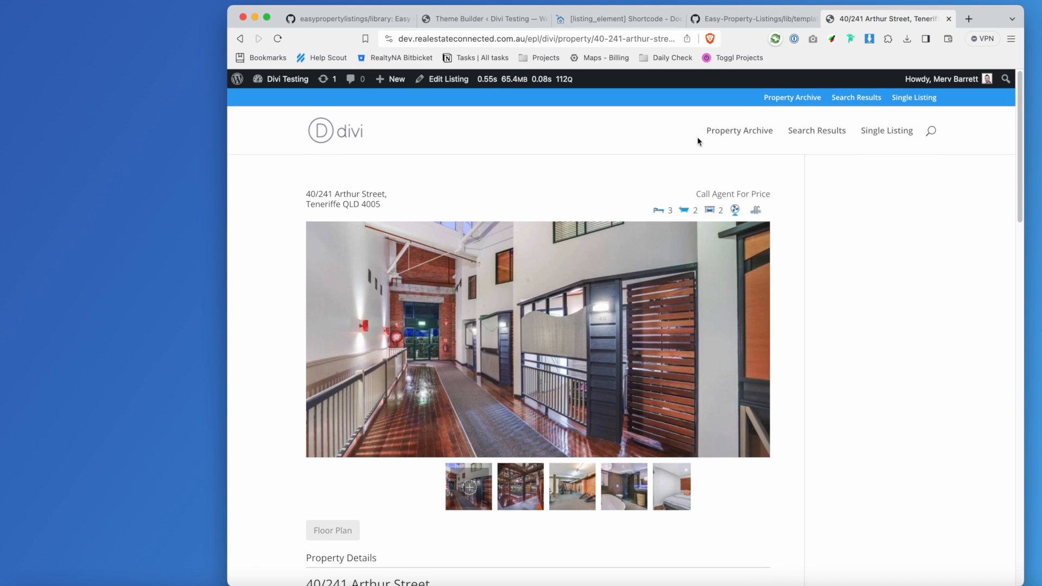
Check the grey section's Text module holds the address shortcode and save the layout.
left_click(621, 20)
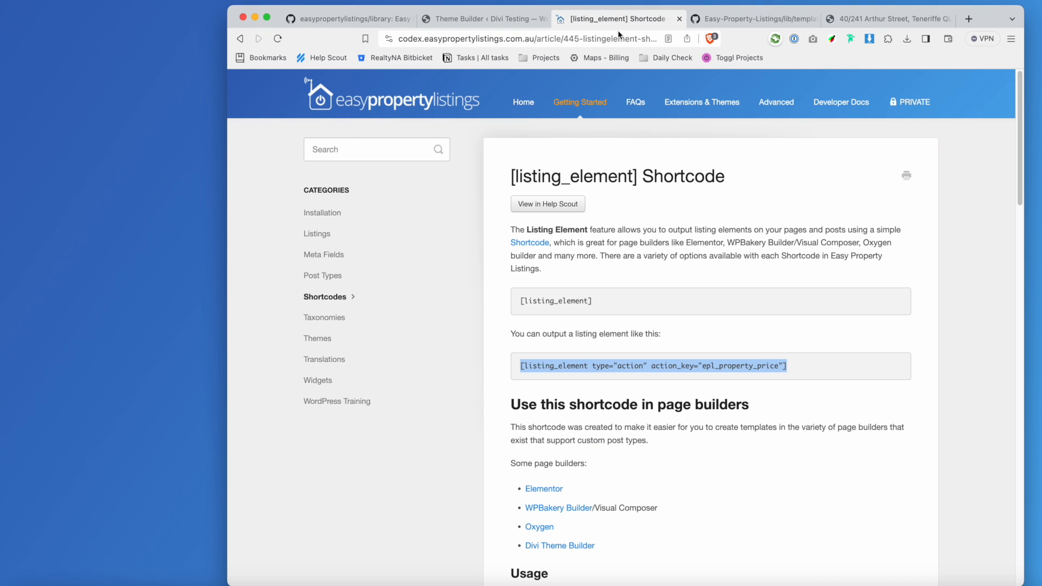
left_click(483, 24)
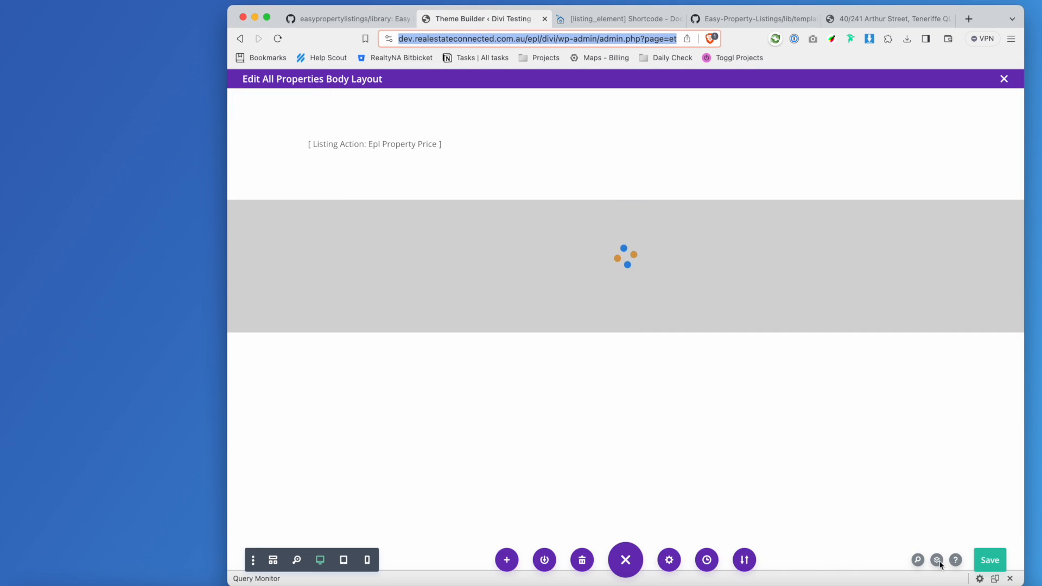
left_click(996, 562)
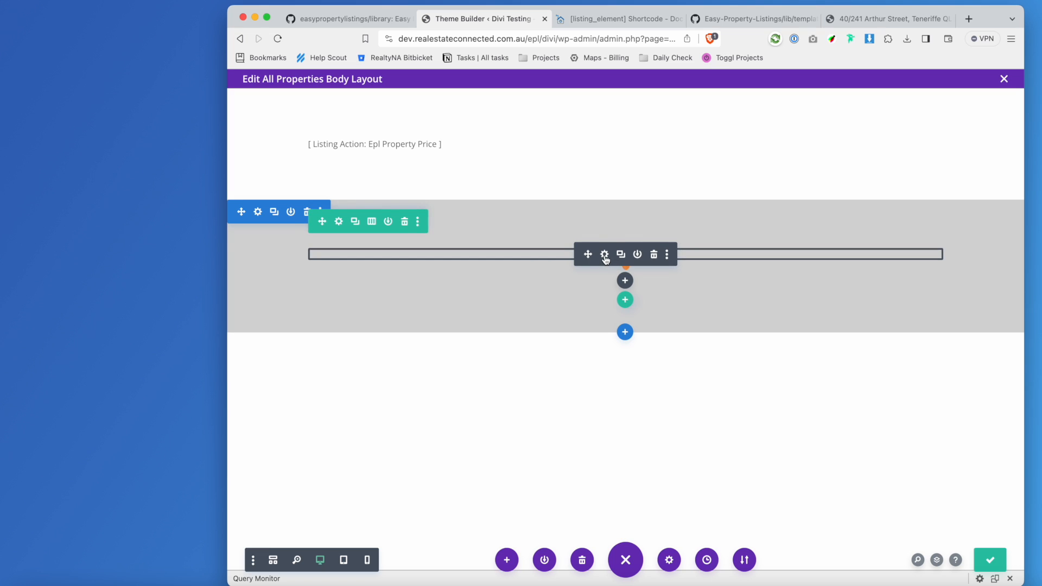
left_click(604, 255)
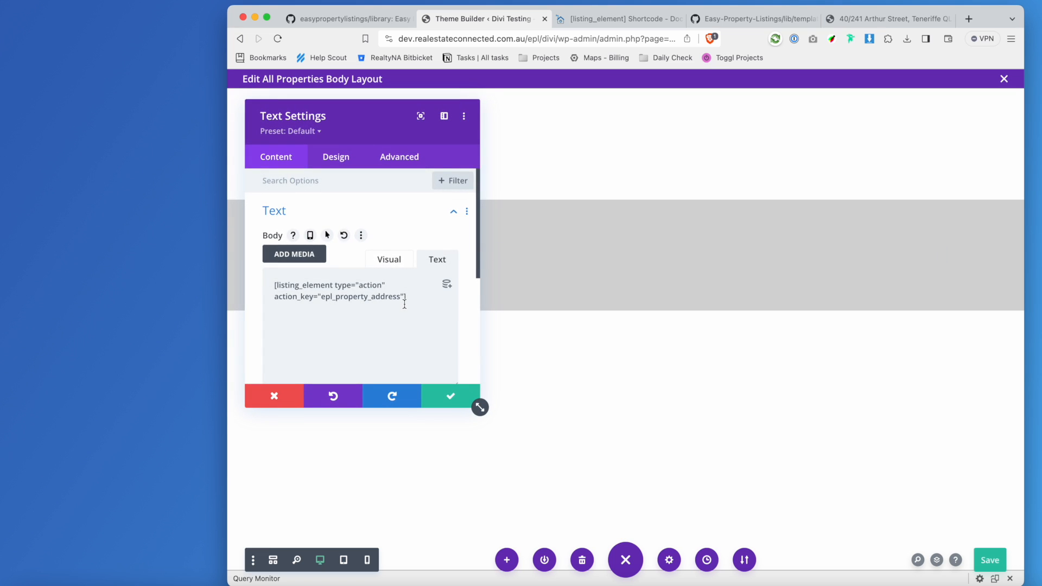
left_click(398, 264)
left_click(437, 260)
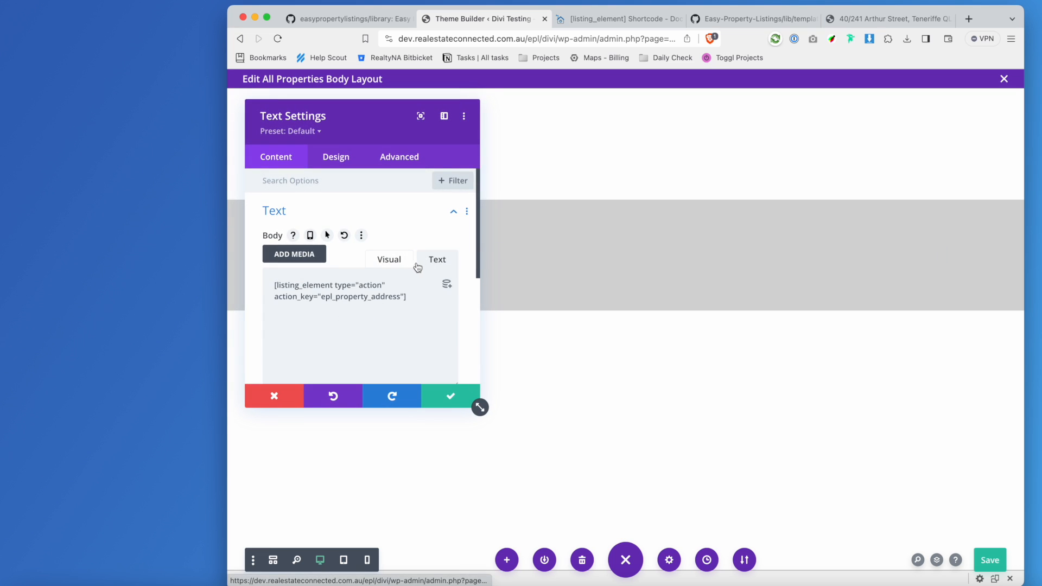
left_click(444, 399)
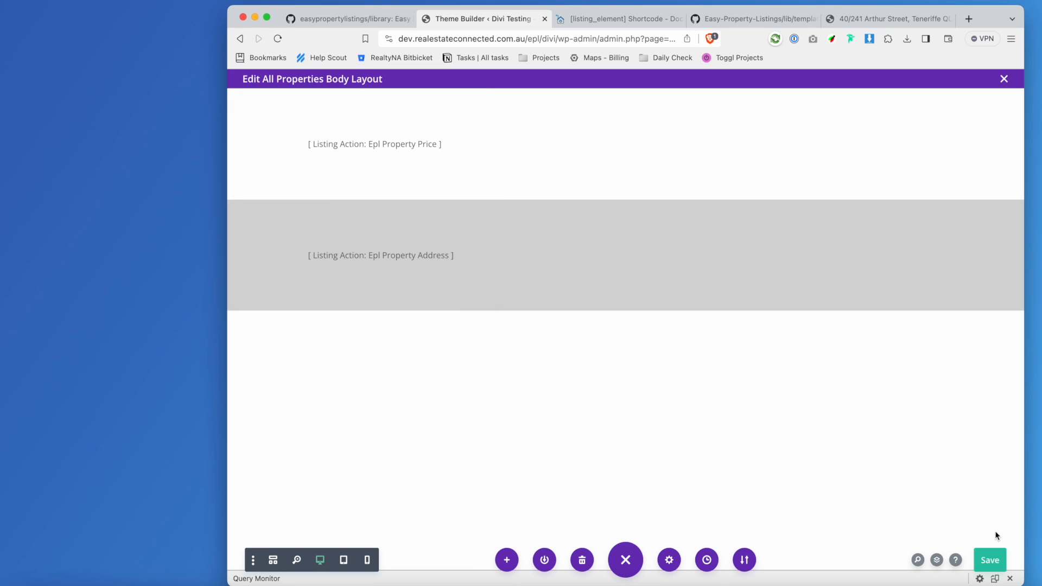
left_click(993, 555)
Reload the Arthur Street listing, go to the Dashboard, decline the backup restore, and open Theme Builder.
left_click(911, 18)
left_click(278, 39)
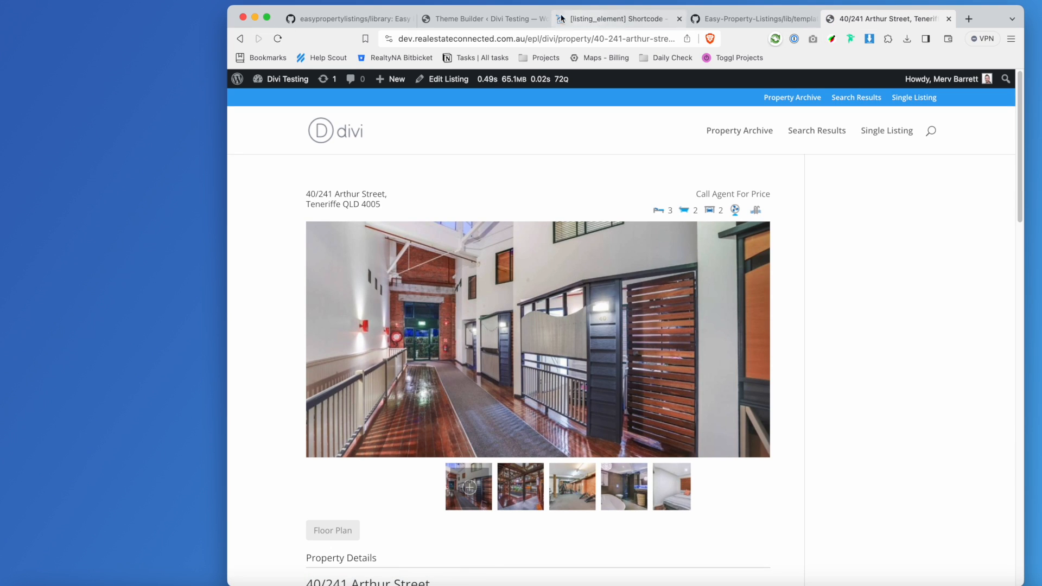
left_click(524, 21)
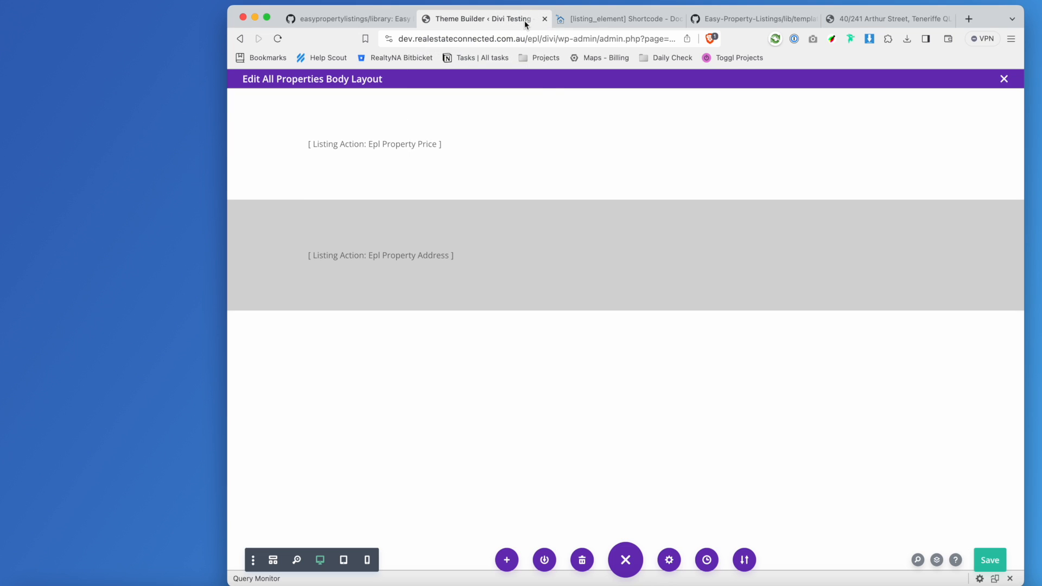
left_click(917, 21)
mouse_move(296, 82)
left_click(286, 99, "super")
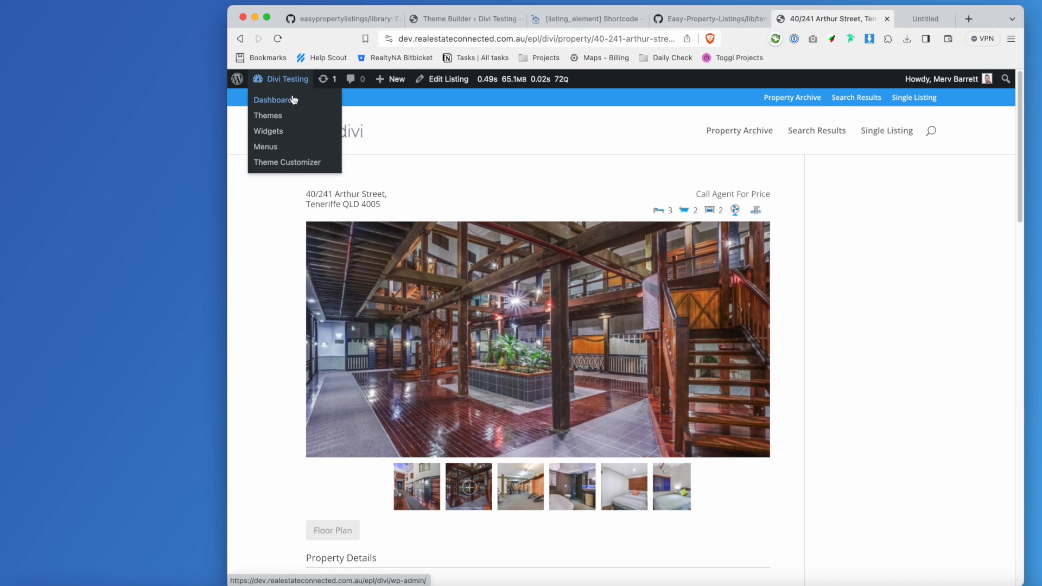
left_click(896, 19)
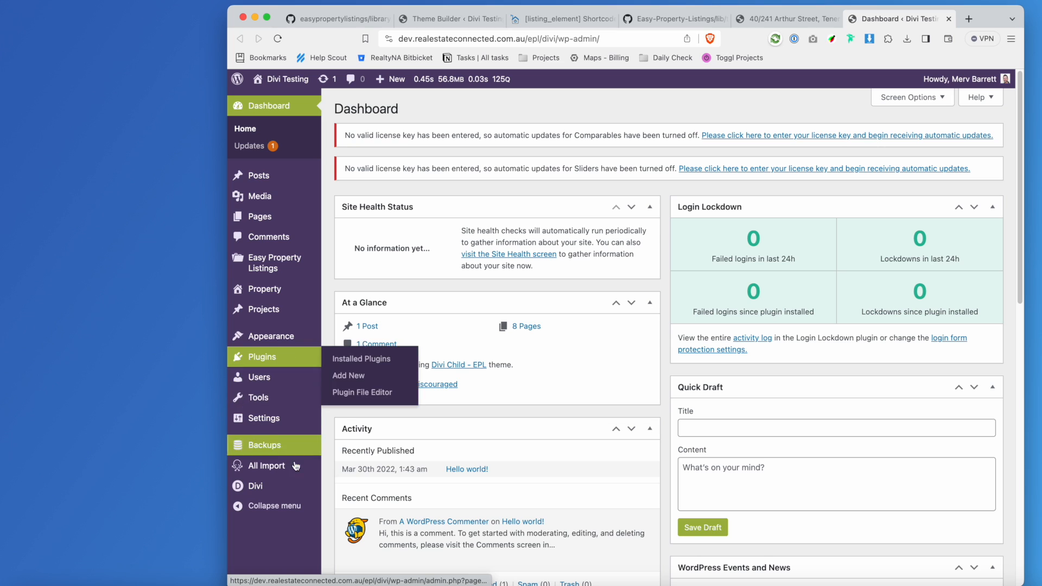
mouse_move(296, 488)
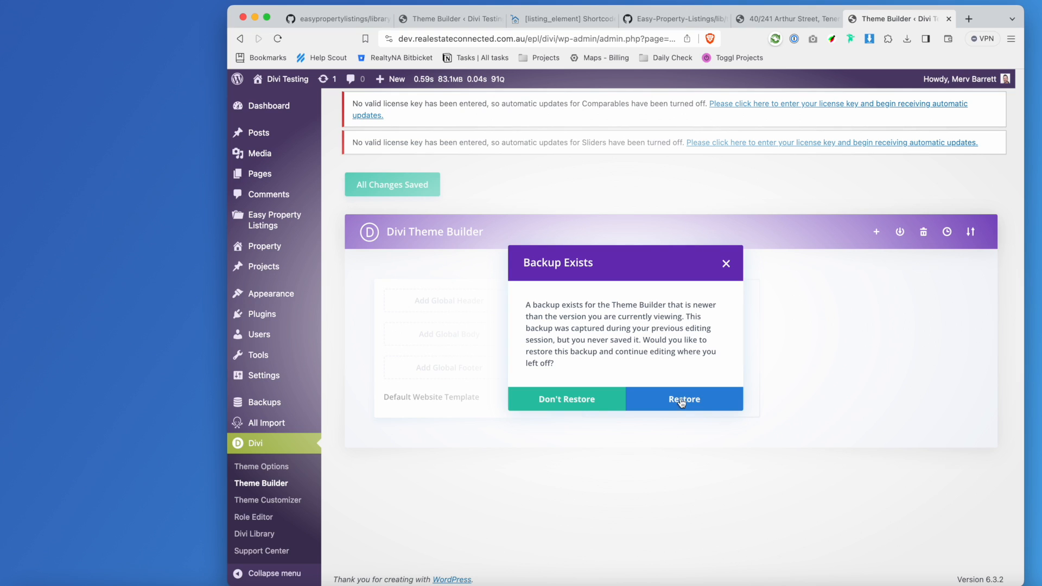
left_click(587, 403)
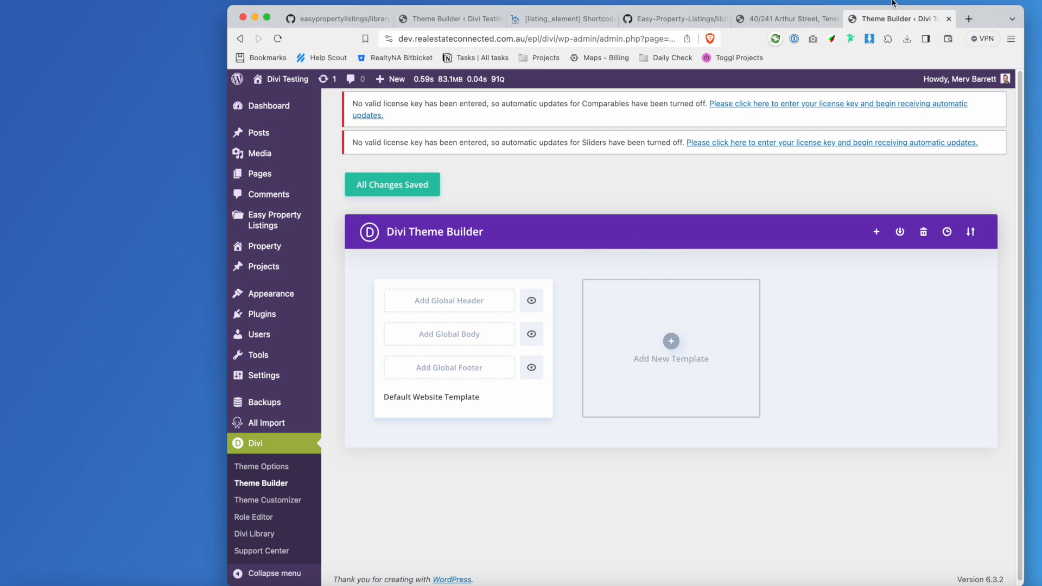
left_click(276, 485)
Save the open body layout editor and return to the Theme Builder templates page.
left_click(789, 19)
left_click(445, 18)
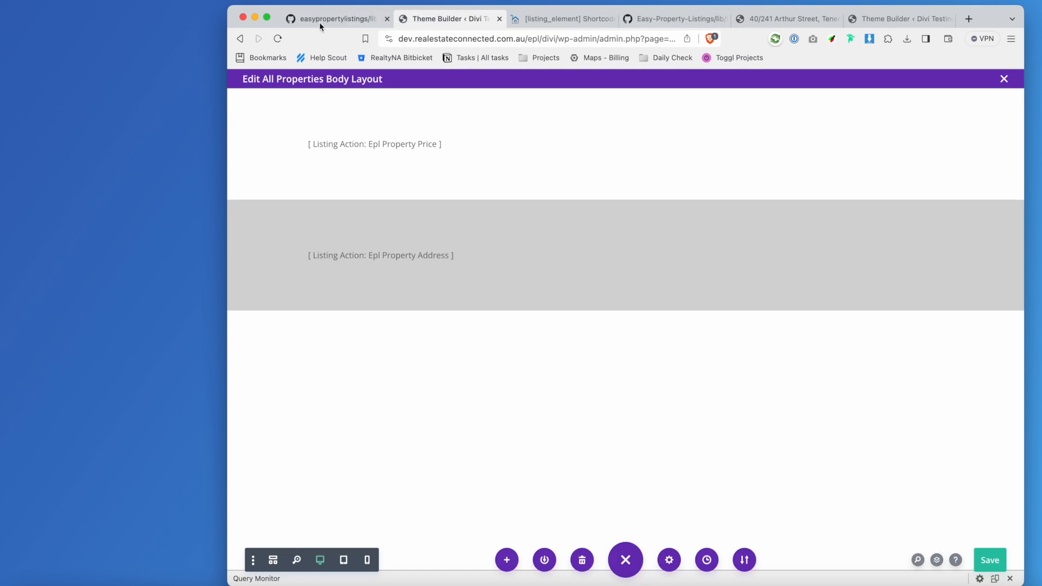
left_click(277, 39)
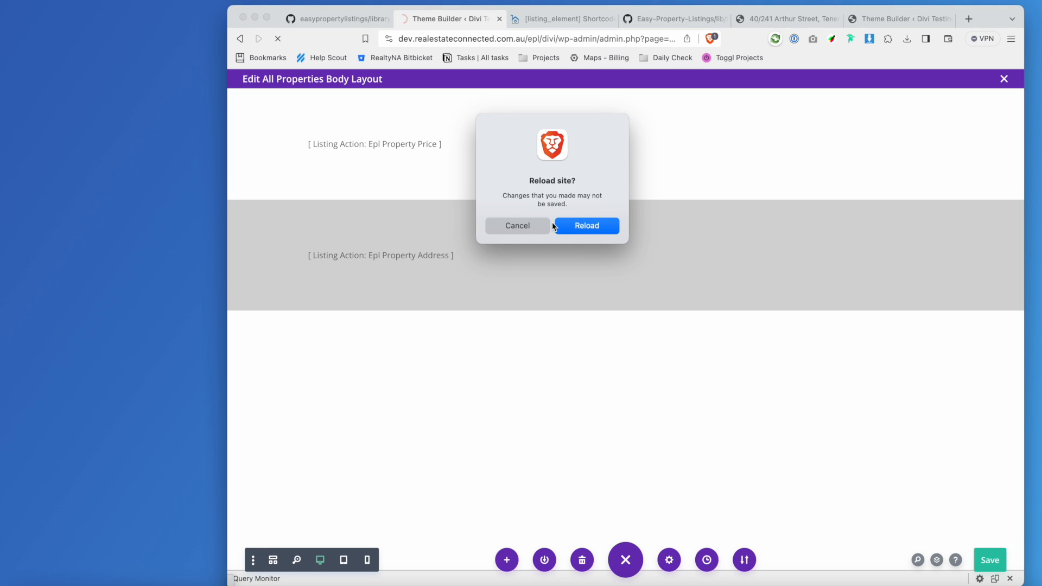
left_click(534, 229)
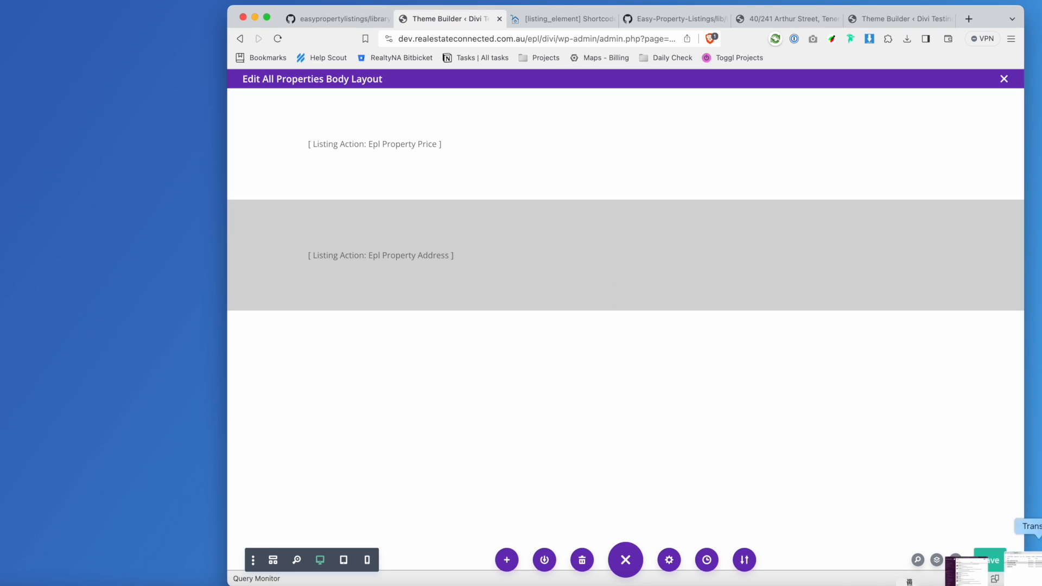
left_click(991, 560)
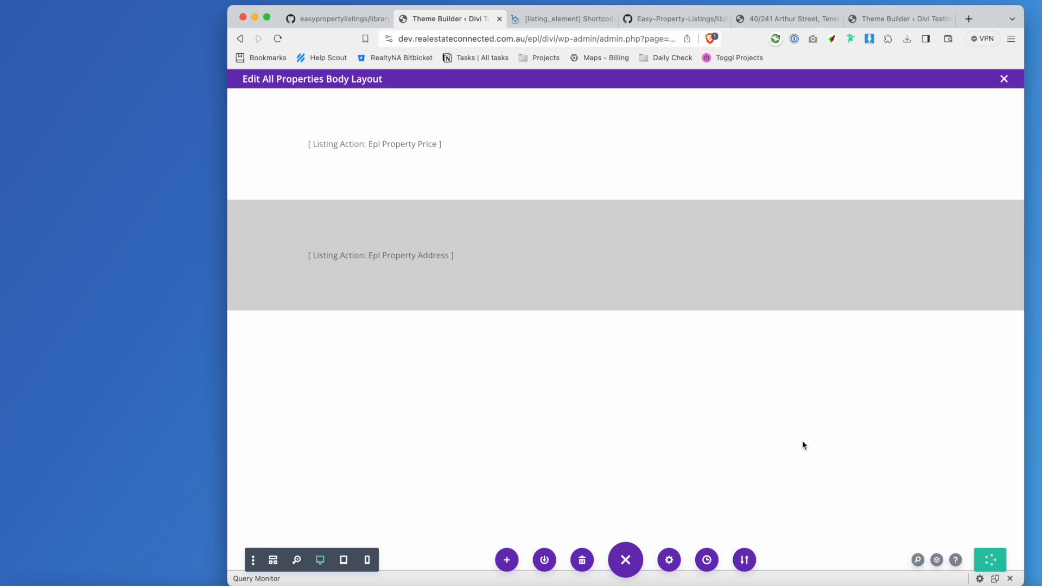
left_click(874, 19)
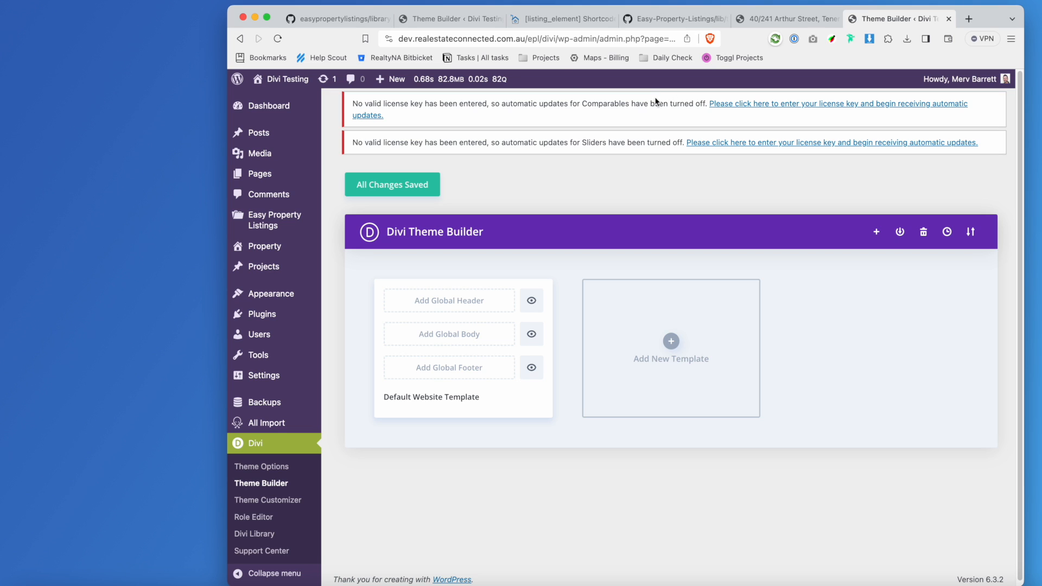
Build a new theme template from scratch applied to All Properties.
left_click(678, 330)
left_click(678, 337)
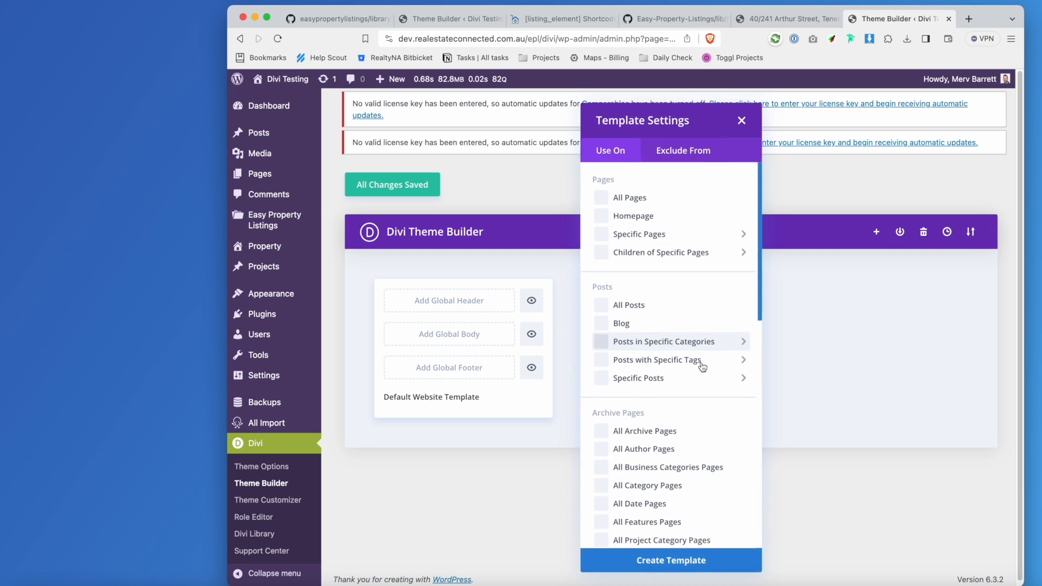
scroll(689, 311, "down", 10)
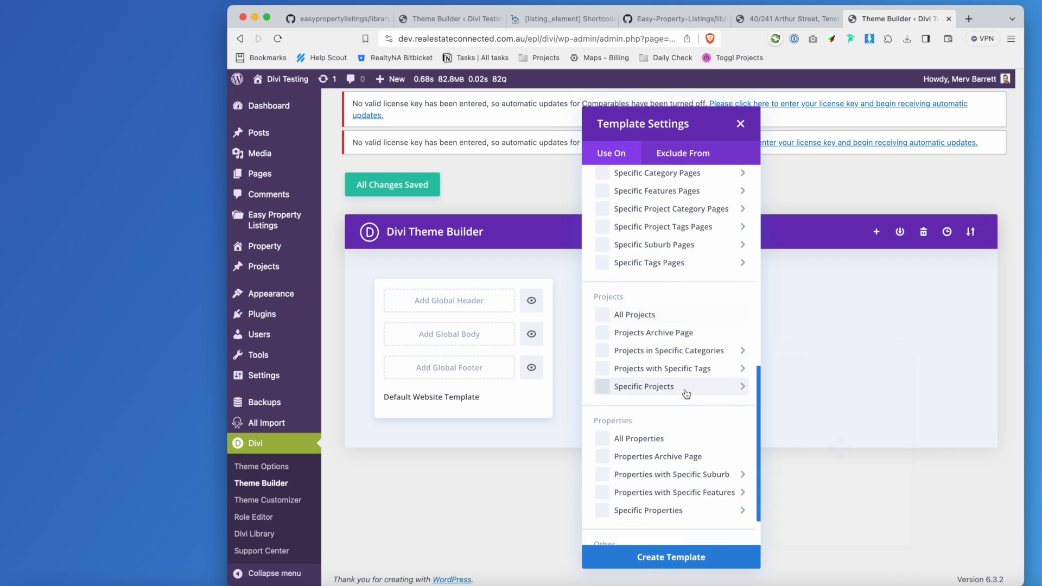
left_click(603, 438)
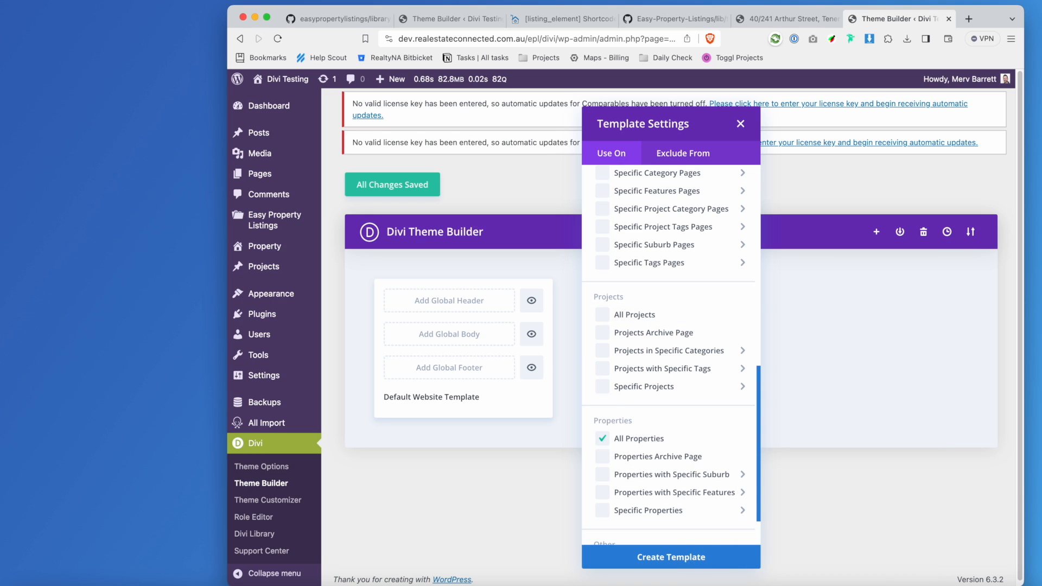
left_click(701, 557)
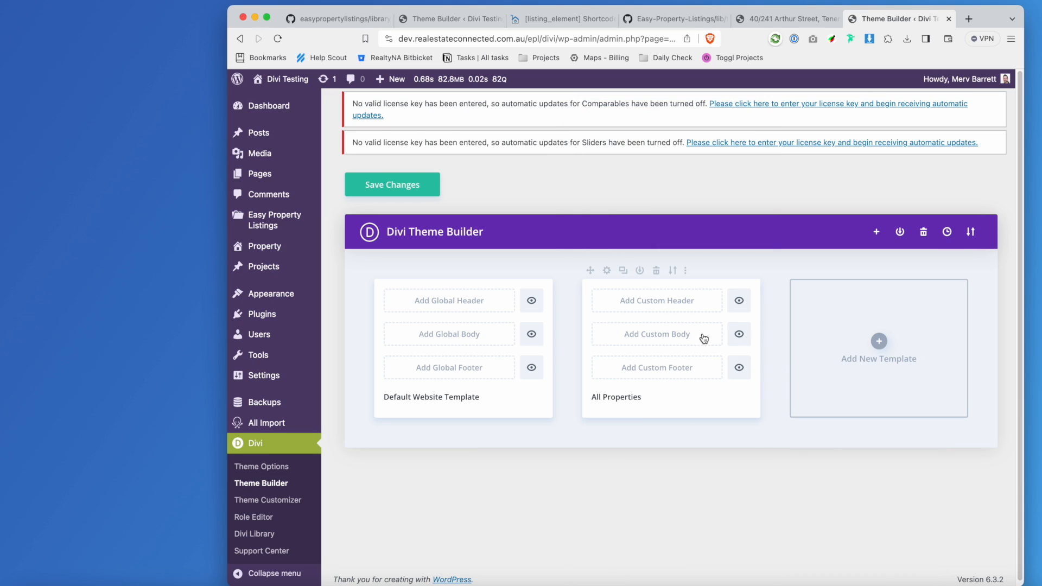
Save Theme Builder, then build a custom body with a one-column row and a Text module.
left_click(393, 187)
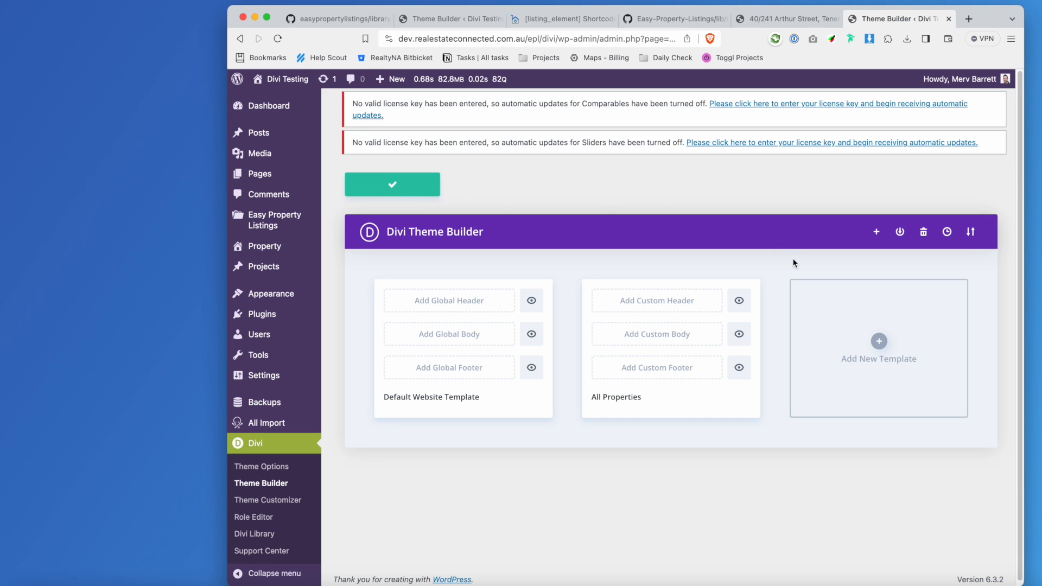
left_click(696, 337)
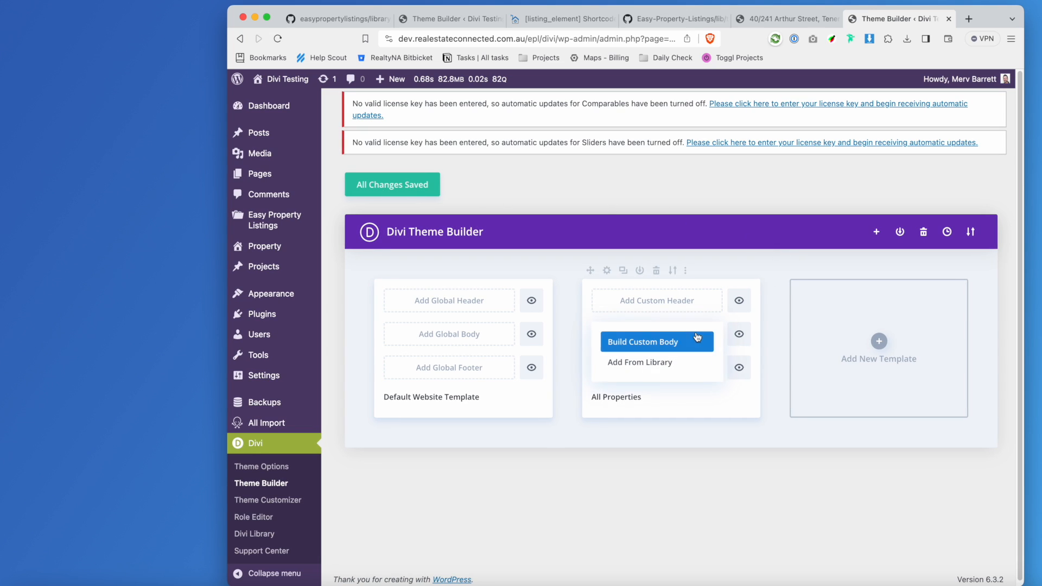
left_click(672, 341)
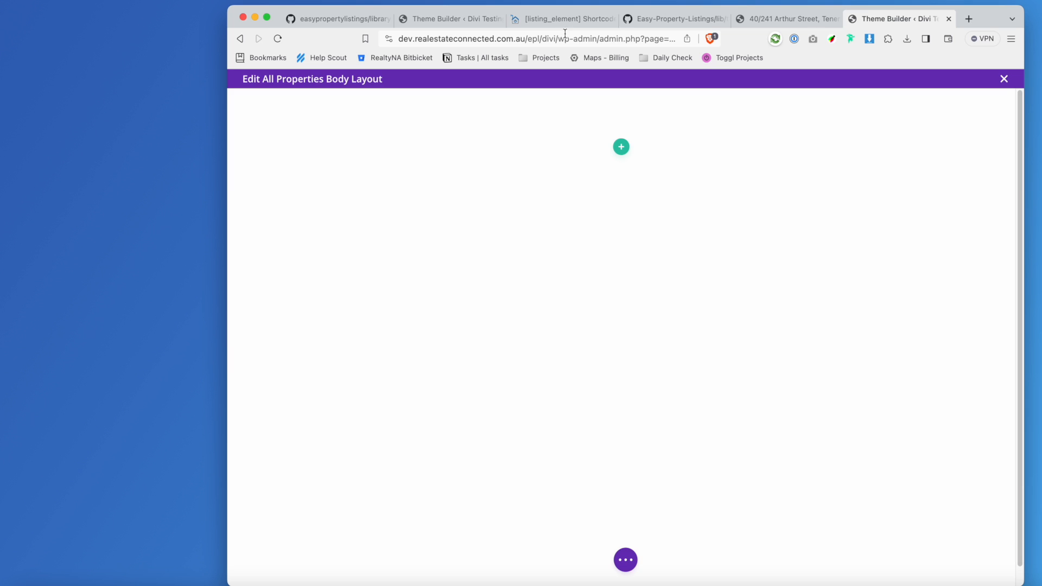
left_click(626, 147)
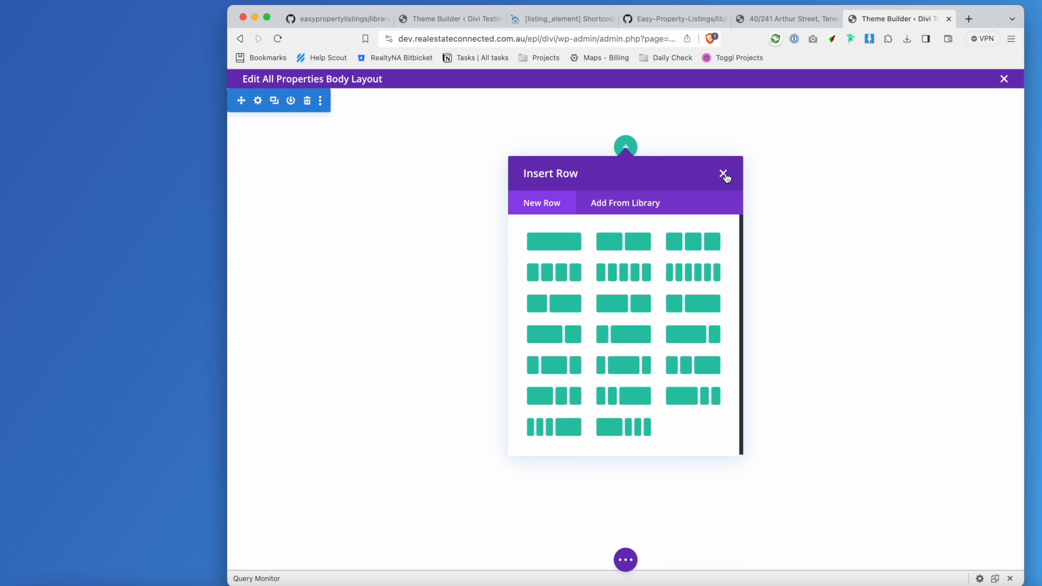
left_click(565, 242)
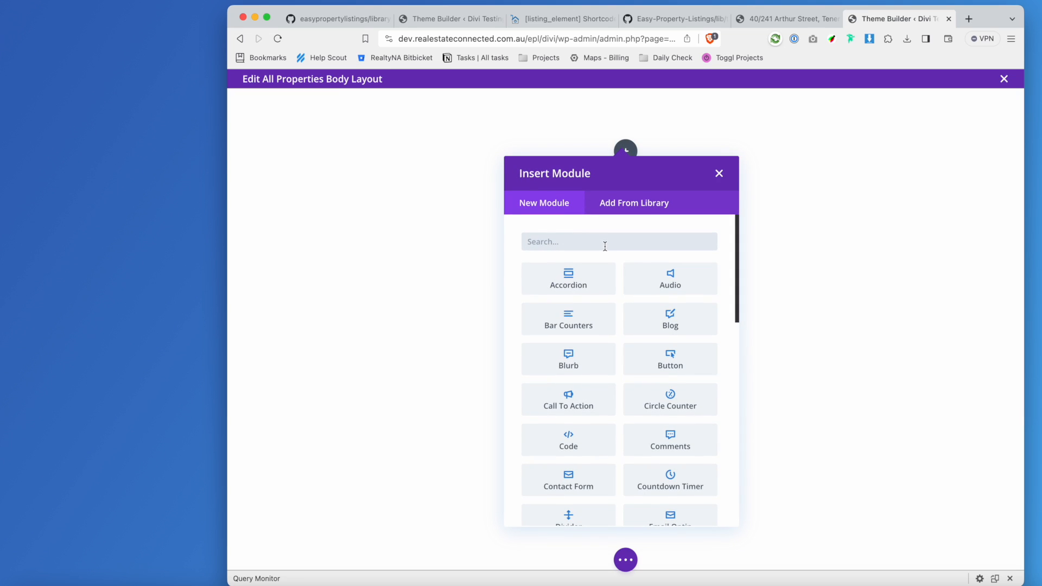
type("text")
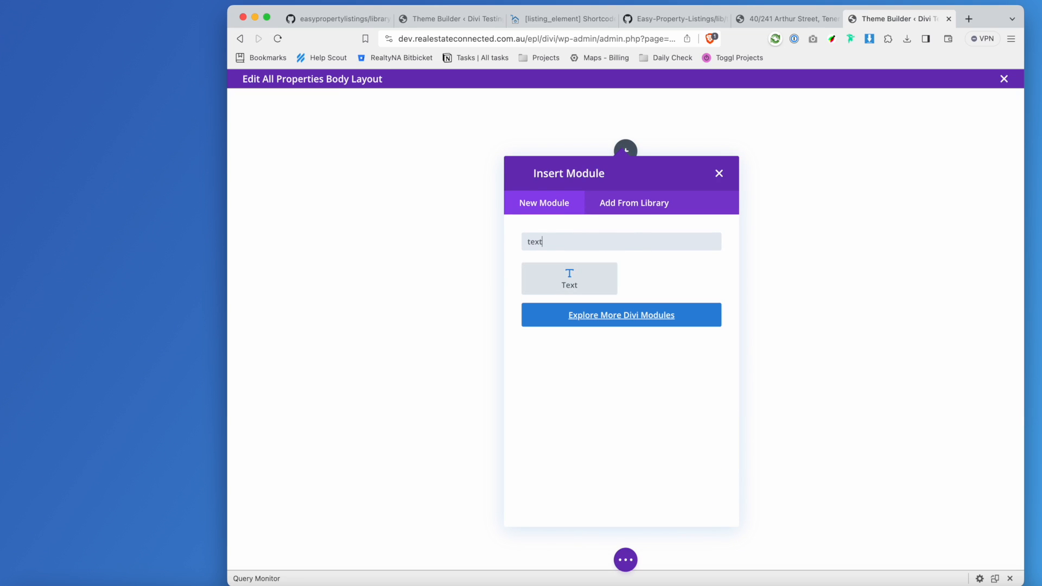
left_click(610, 292)
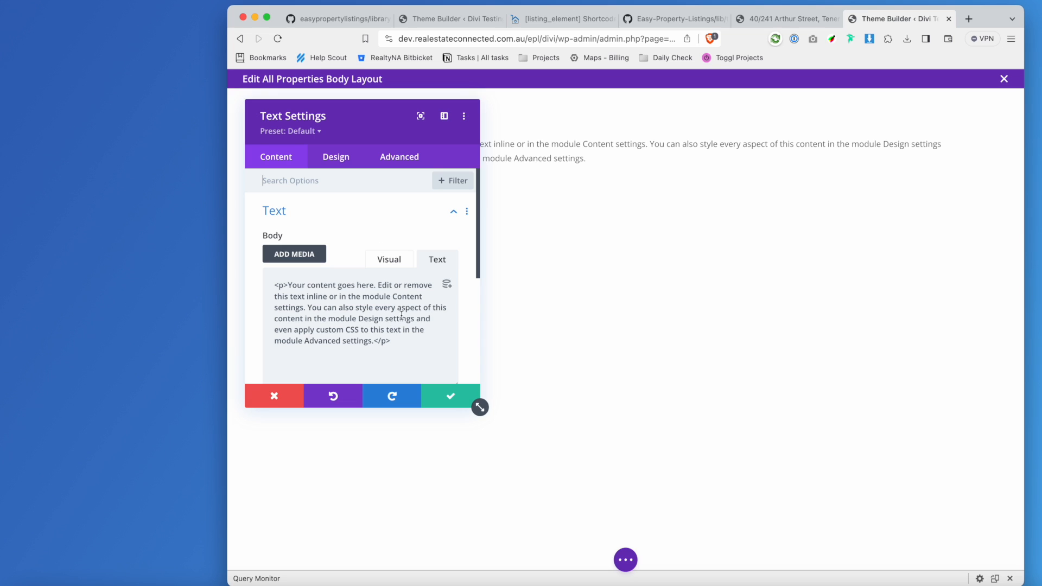
Put the epl_property_price listing_element shortcode into the Text module and confirm it.
key("ctrl+a")
type("https://dev.realestateconnected.com.au/epl/divi/wp-admin/admin.php?page=et_theme_builder#")
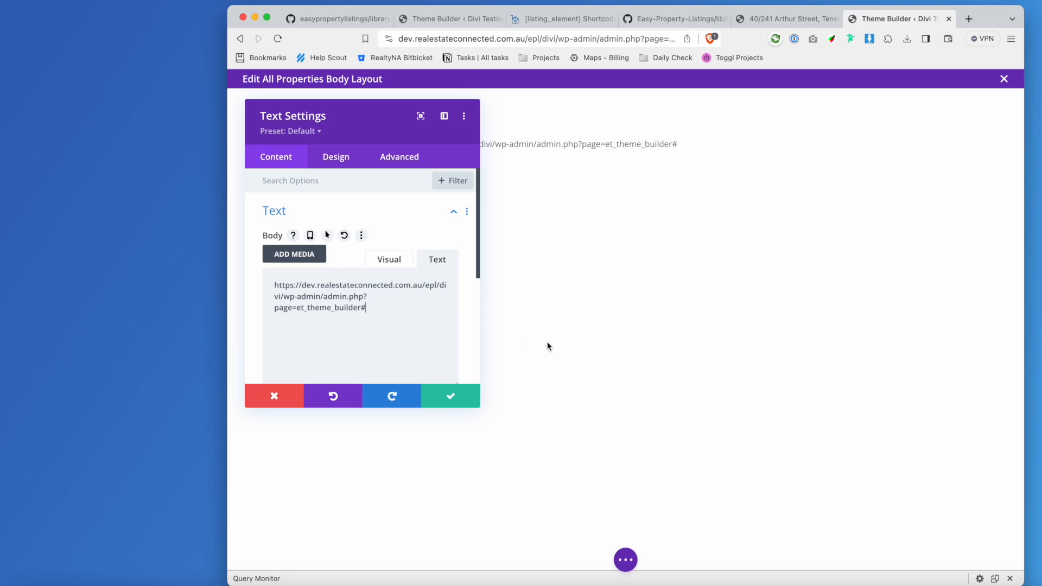
left_click(549, 20)
left_click_drag(812, 369, 514, 372)
key("ctrl+c")
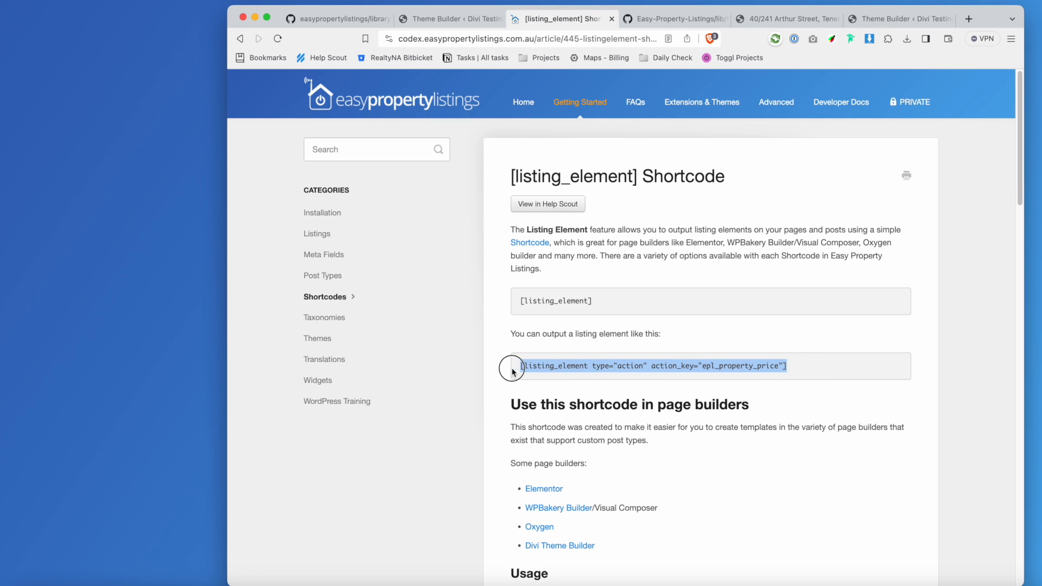
left_click(890, 18)
key("ctrl+a")
key("ctrl+v")
left_click(449, 396)
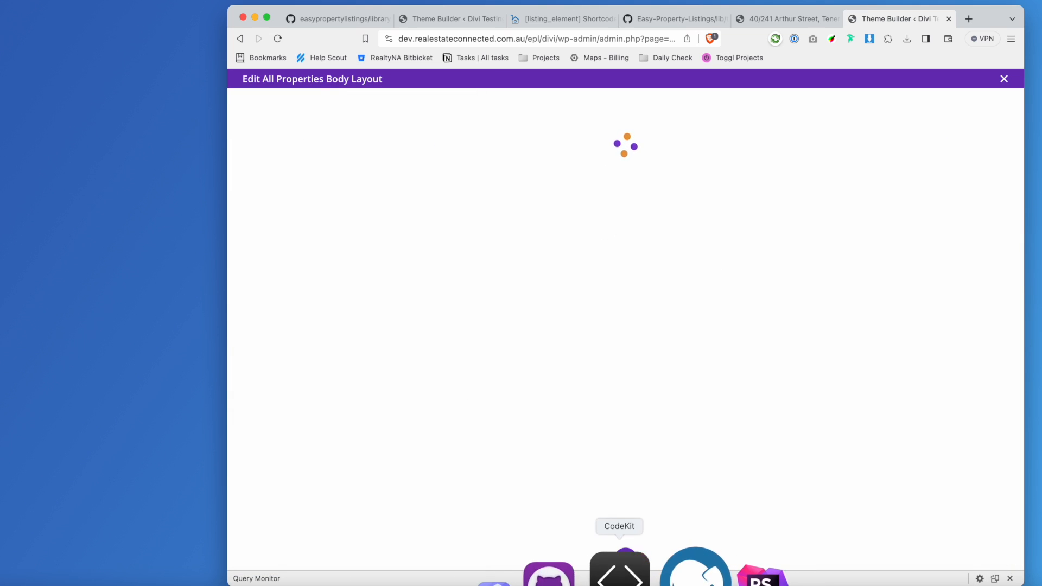
Save the All Properties body layout and check the property listing page.
left_click(625, 560)
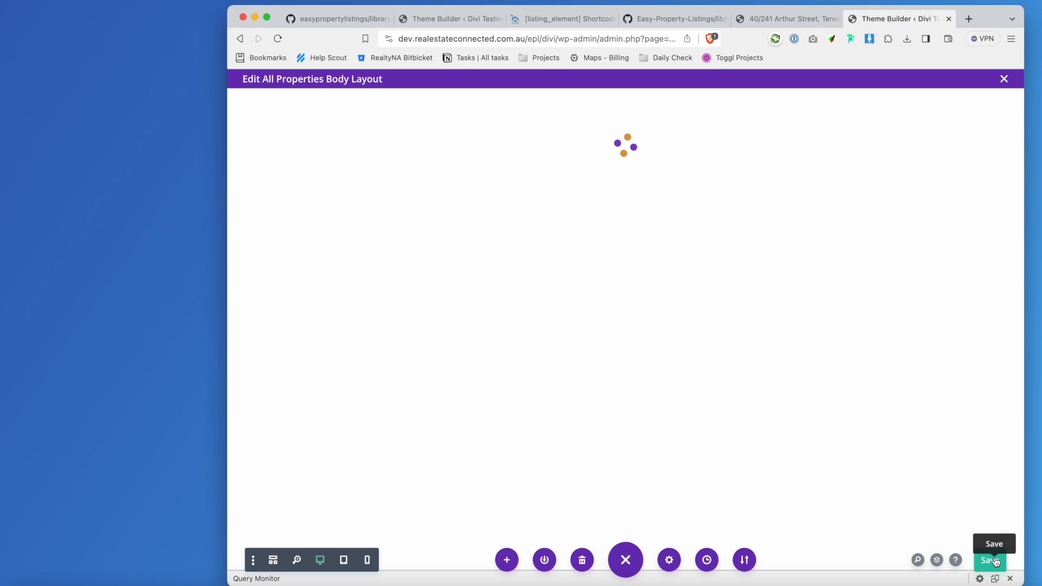
left_click(995, 560)
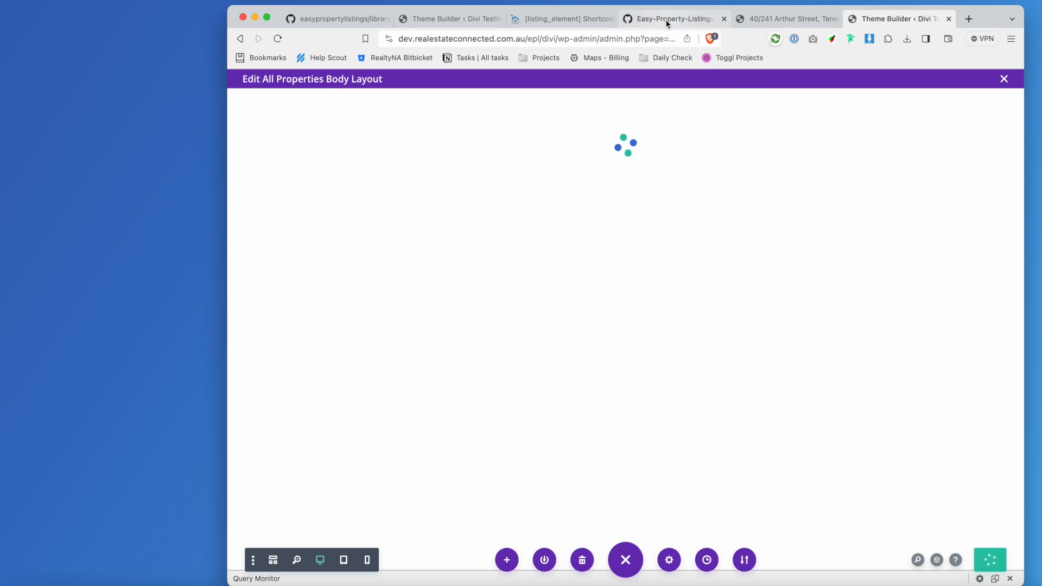
left_click(777, 17)
left_click(429, 19)
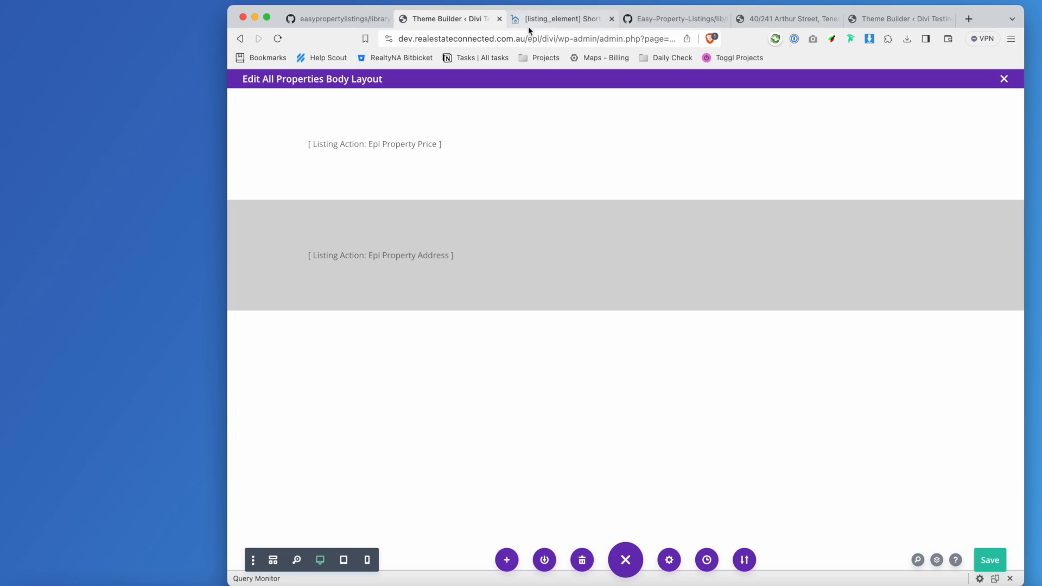
Send the older editor tab to wp-admin, leave the unsaved editor, and open Divi Theme Builder.
left_click_drag(599, 39, 983, 74)
key("BackSpace")
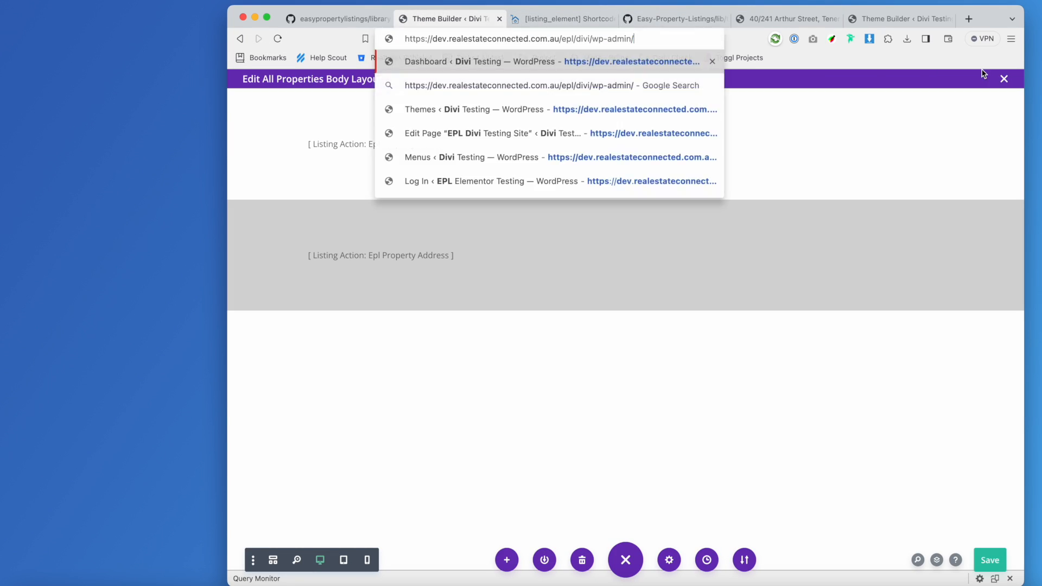
key("Return")
left_click(596, 227)
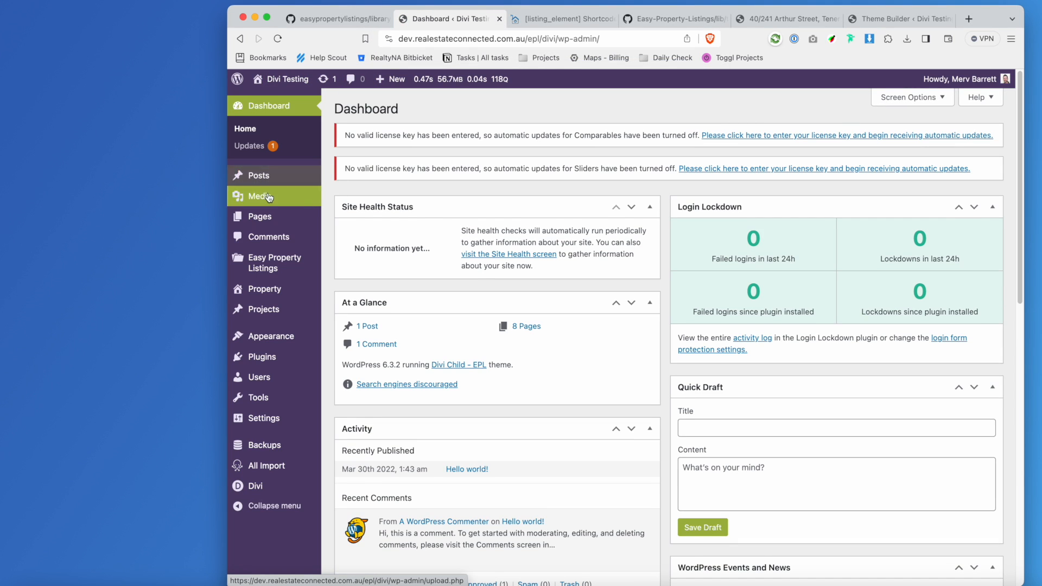
mouse_move(284, 484)
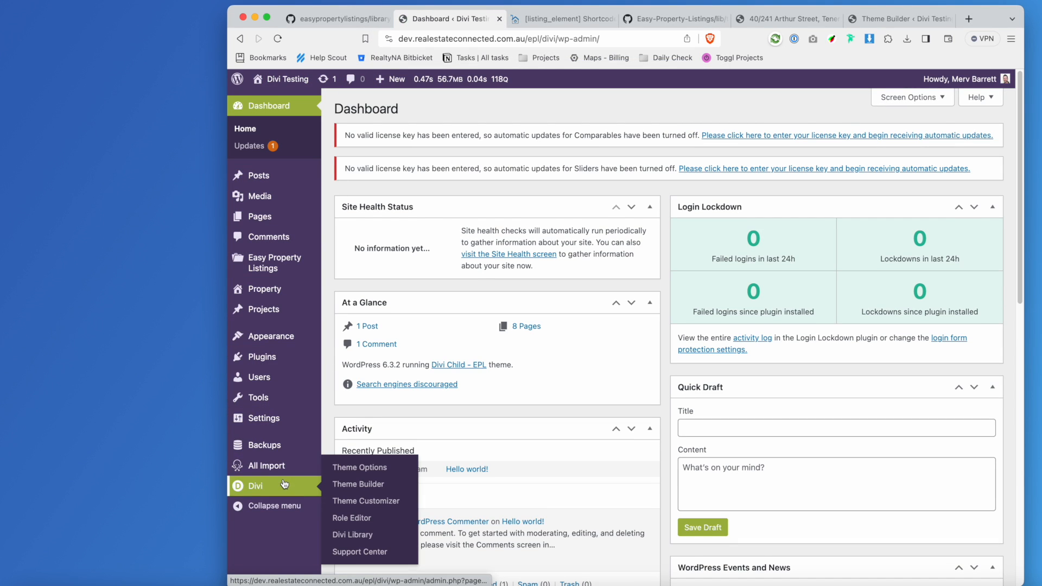
left_click(361, 484)
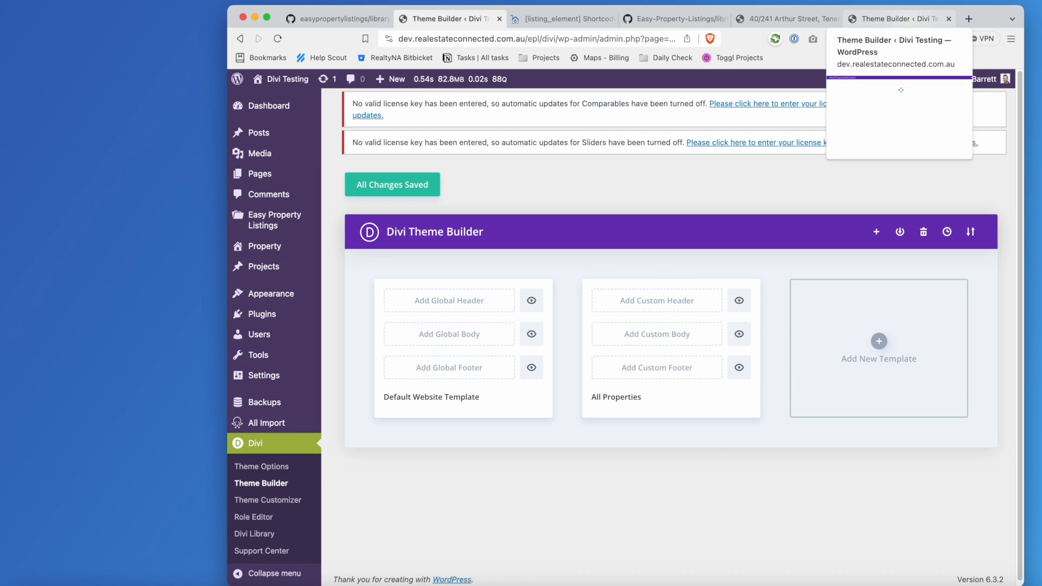
Save the All Properties body layout in the other tab and review the shortcode docs.
left_click(910, 20)
left_click(990, 563)
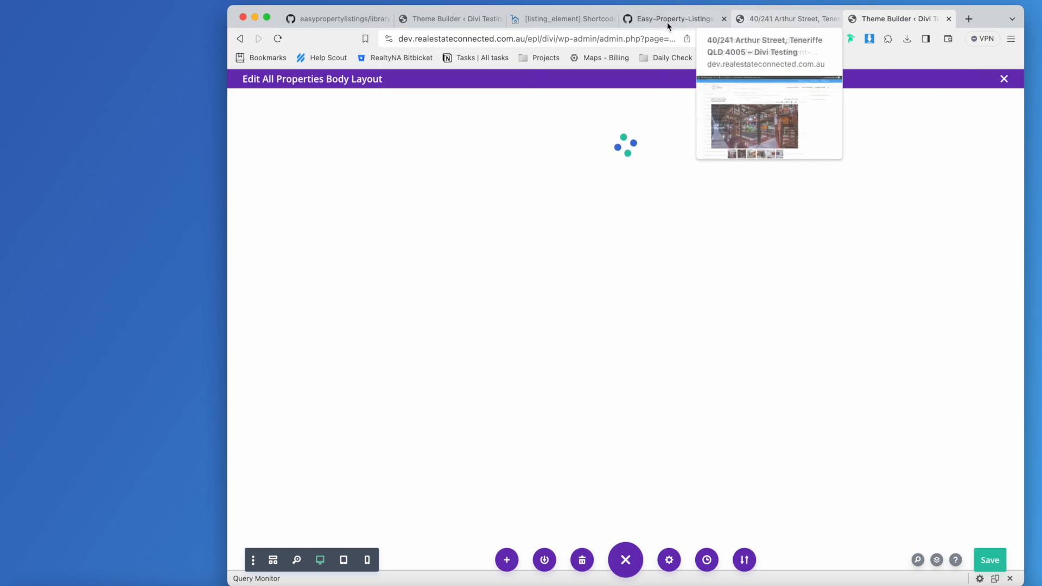
left_click(531, 21)
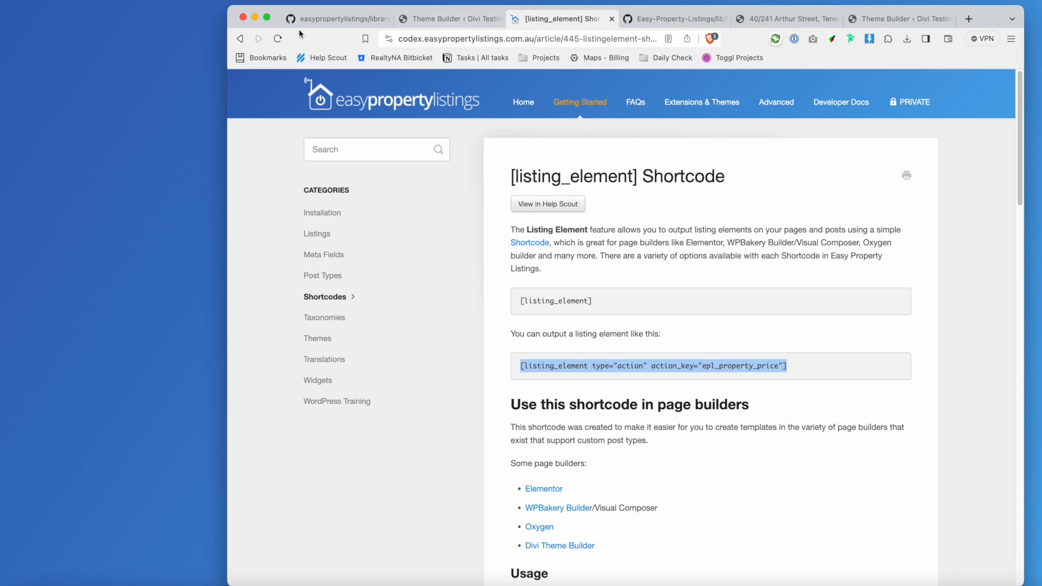
left_click(926, 18)
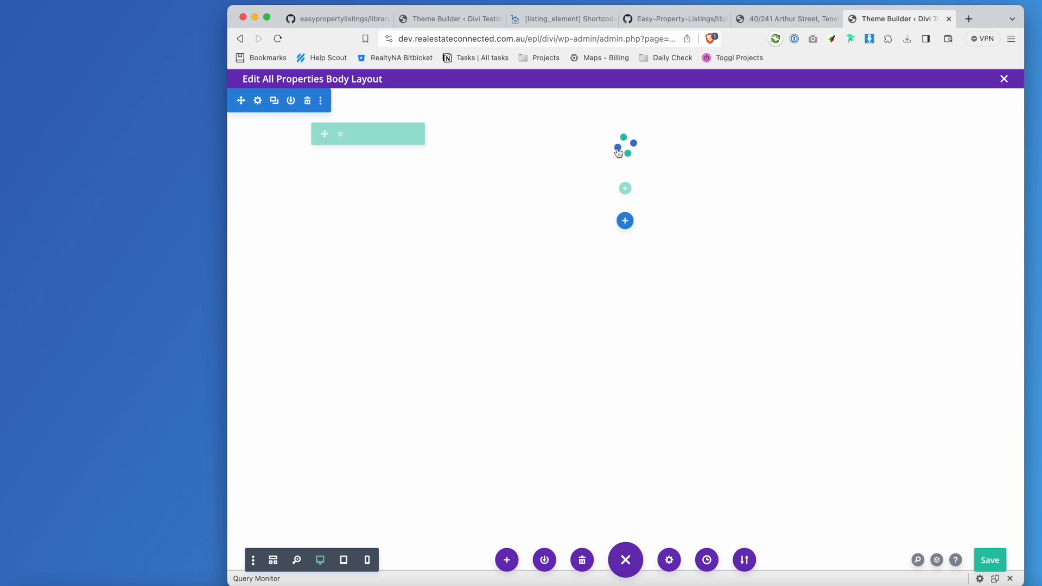
Add a regular one-column section below the price with a Text module holding the epl_property_address shortcode.
left_click(626, 222)
left_click(561, 327)
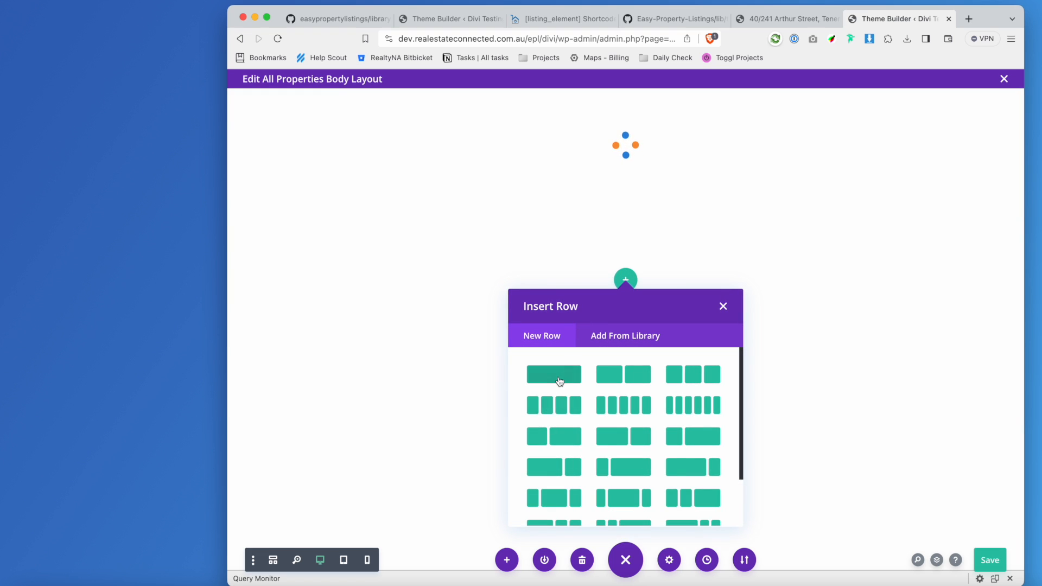
left_click(555, 376)
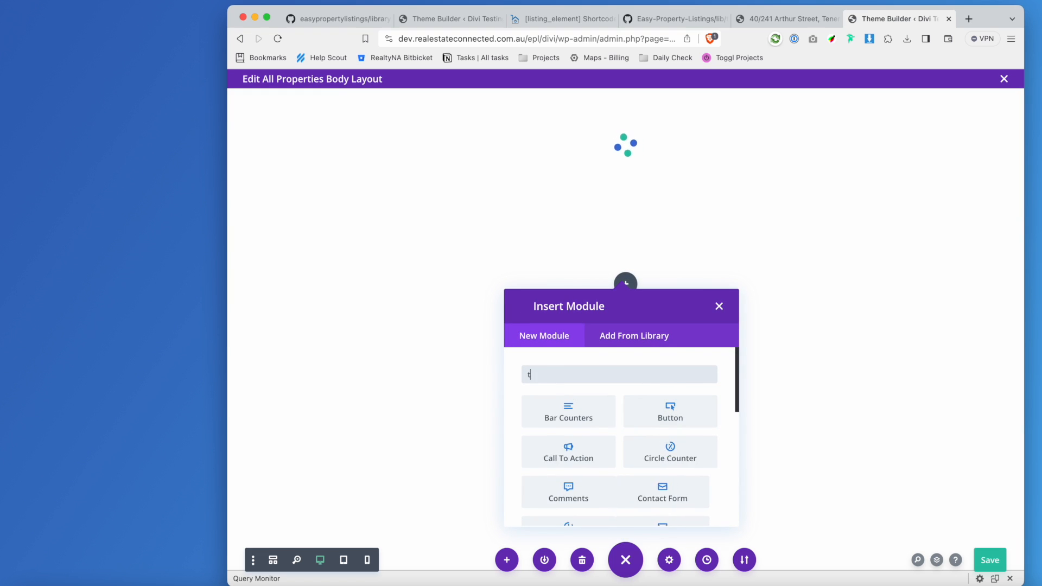
type("text")
left_click(569, 411)
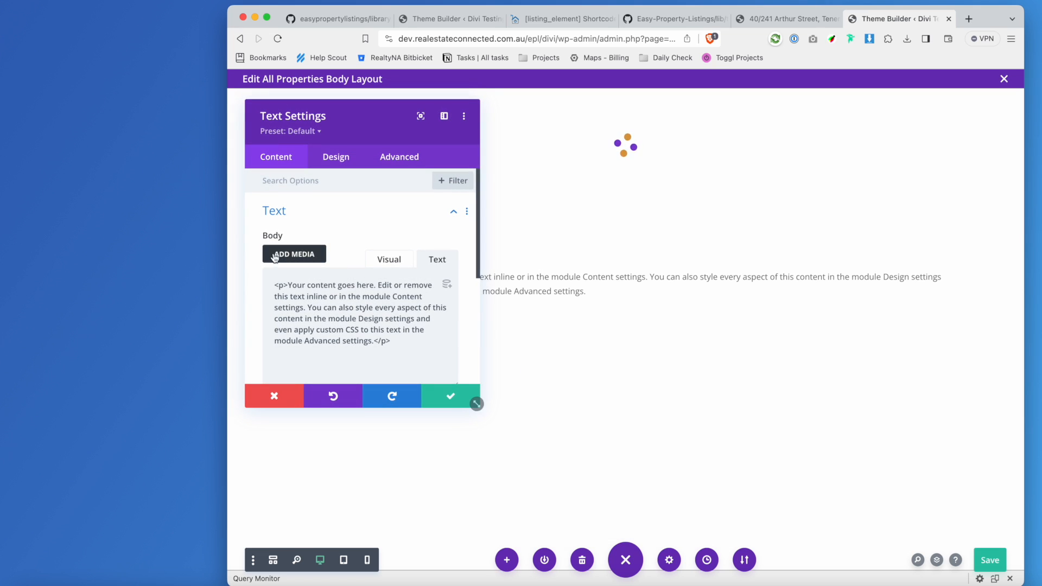
left_click(406, 319)
key("super+a")
type("[listing_element type=\"action\" action_key=\"epl_property_price\"]")
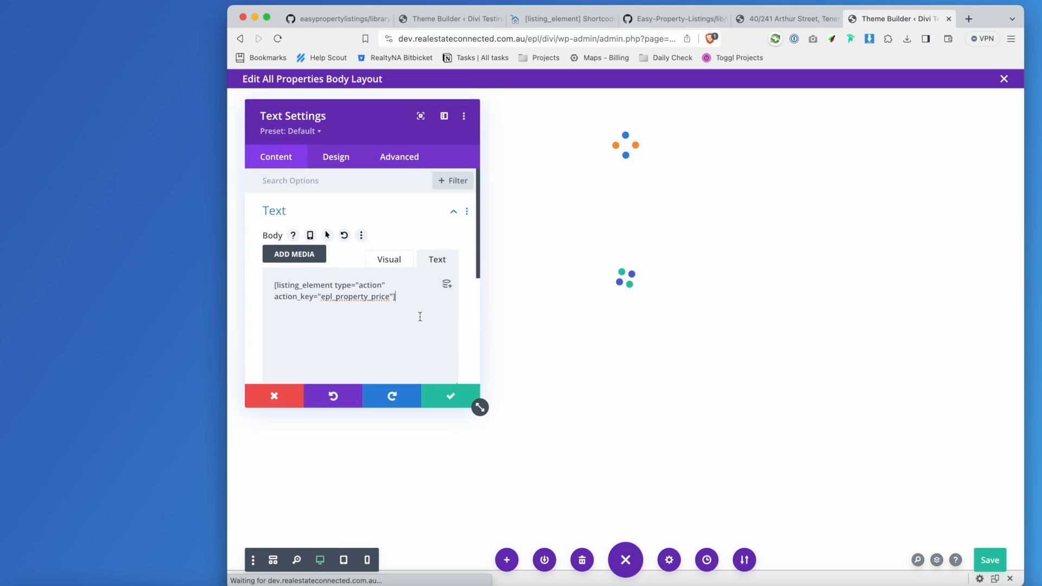
left_click_drag(372, 297, 390, 297)
type("address")
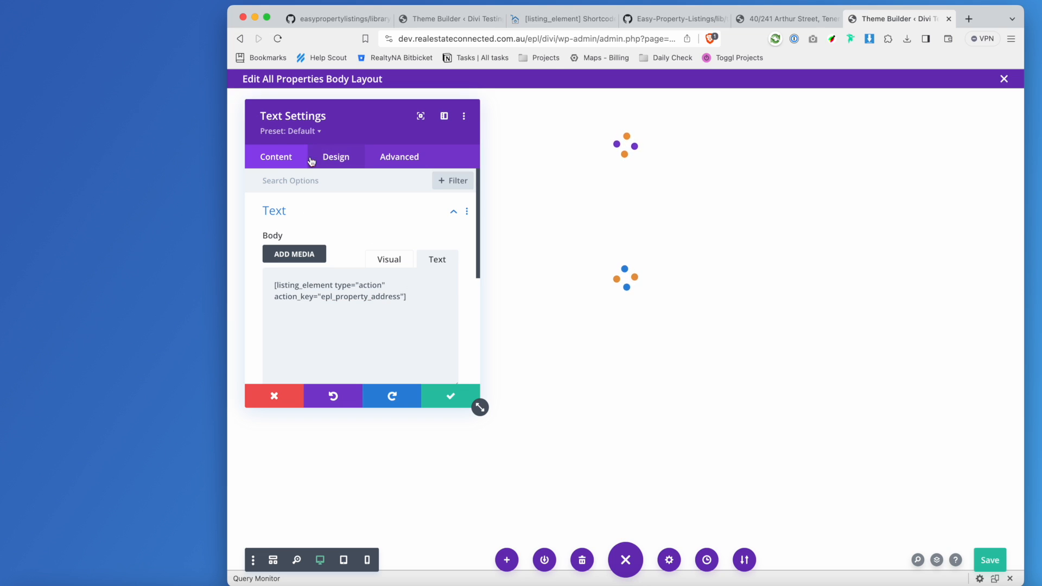
left_click(452, 397)
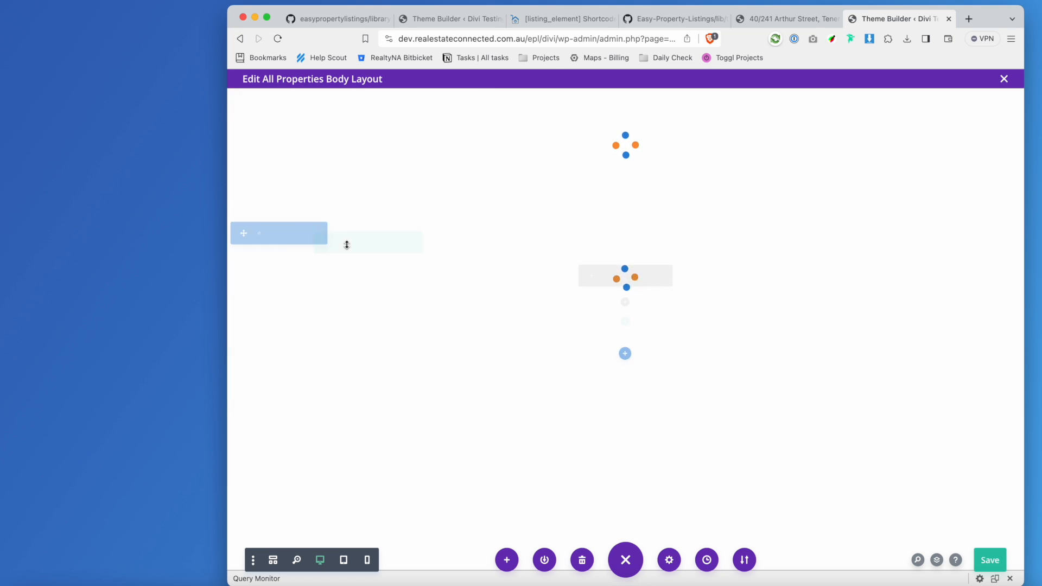
Give the new section a light grey background.
left_click(257, 234)
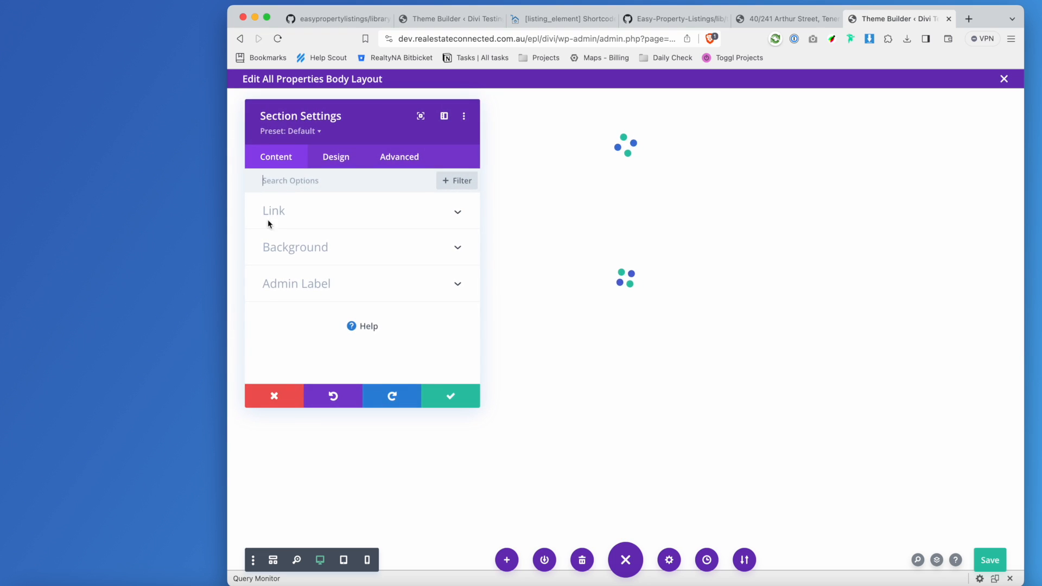
left_click(298, 241)
scroll(381, 280, "down", 5)
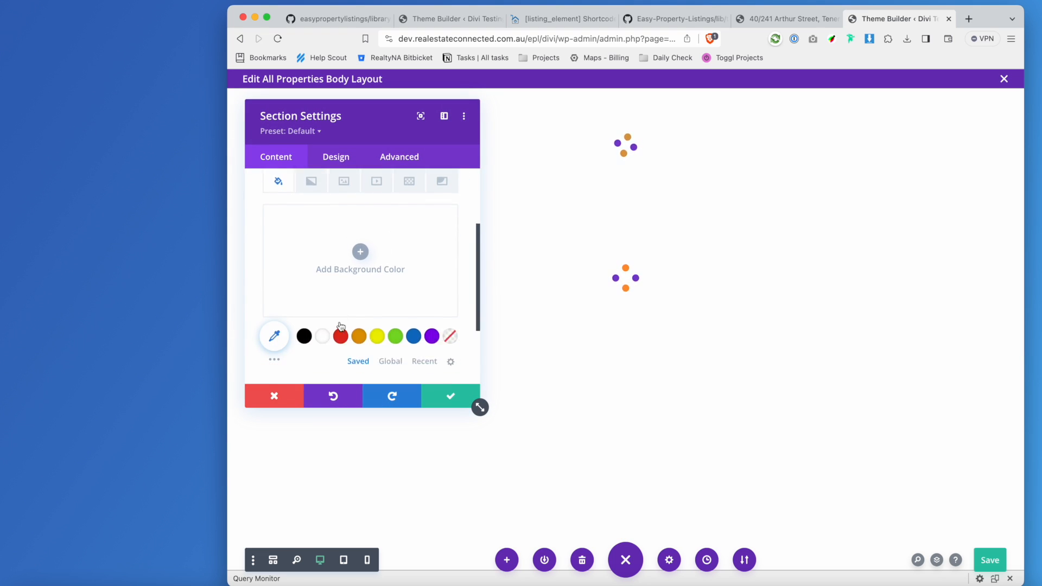
left_click(274, 331)
left_click(432, 300)
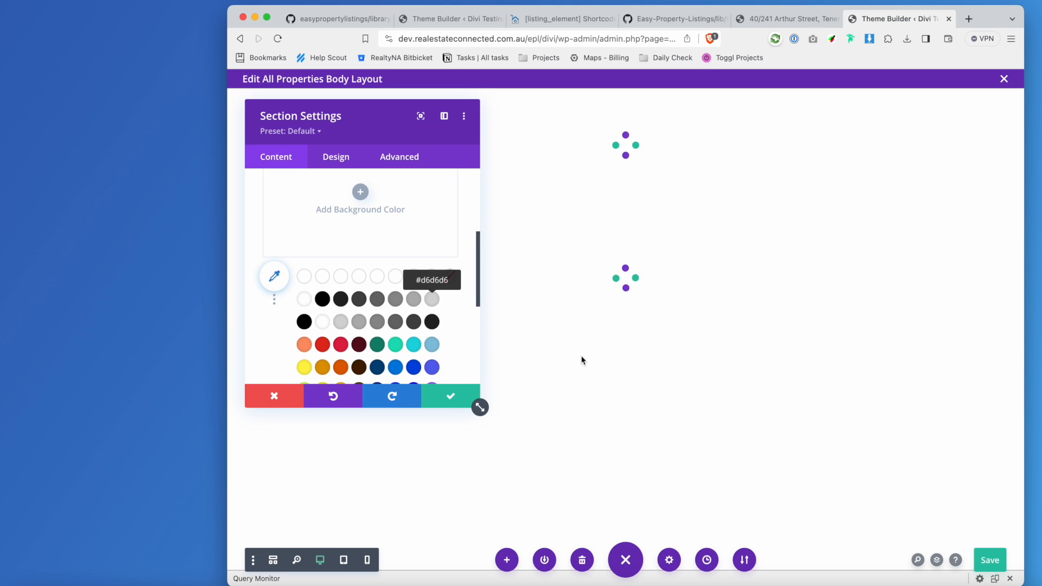
left_click(461, 402)
Save the body layout and reload the Arthur Street listing page.
left_click(1000, 562)
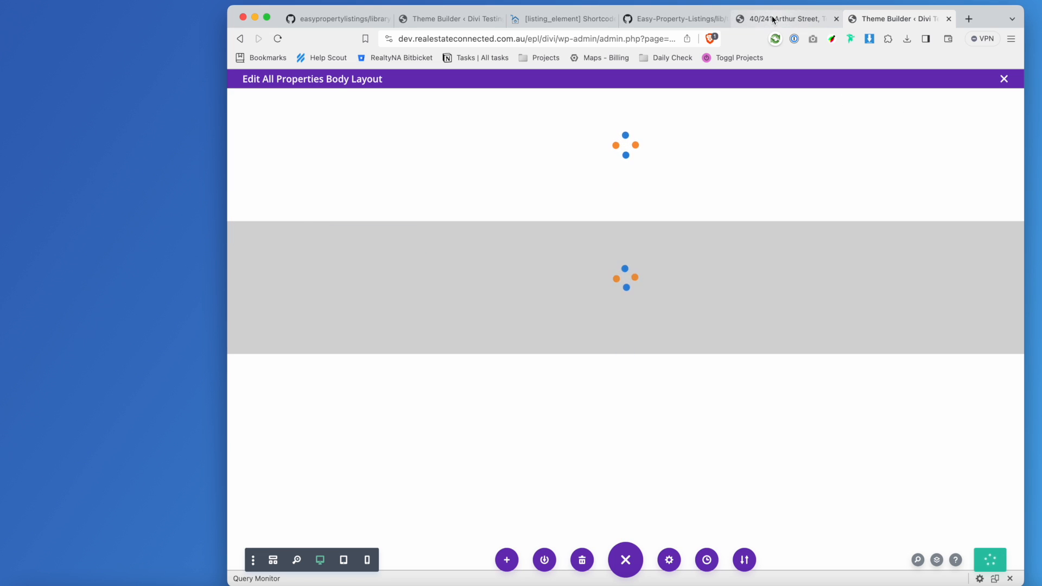
left_click(774, 19)
left_click(277, 39)
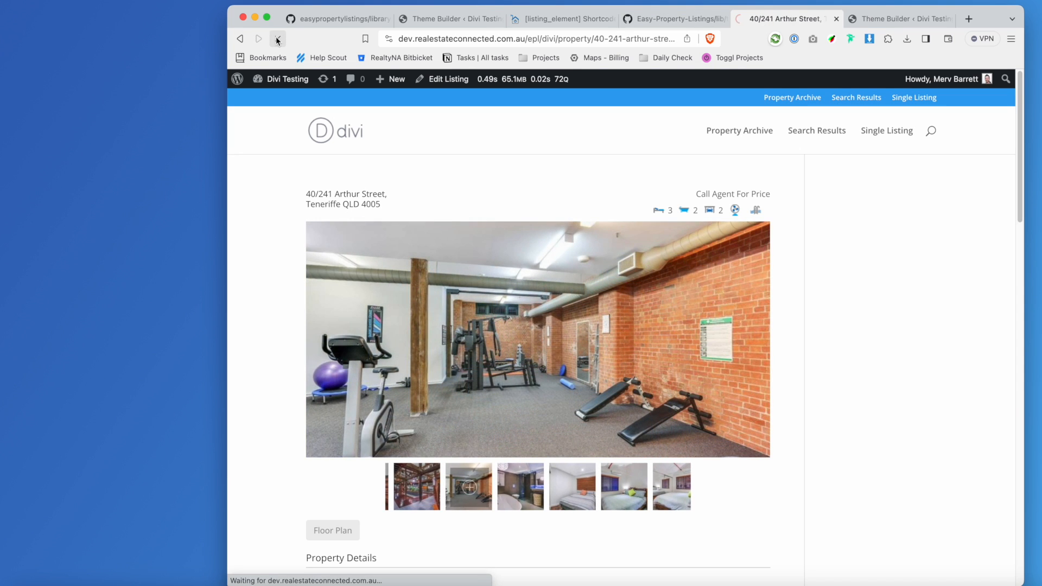
Restore the Theme Builder backup, preview the listing, and save the All Properties body layout.
left_click(879, 19)
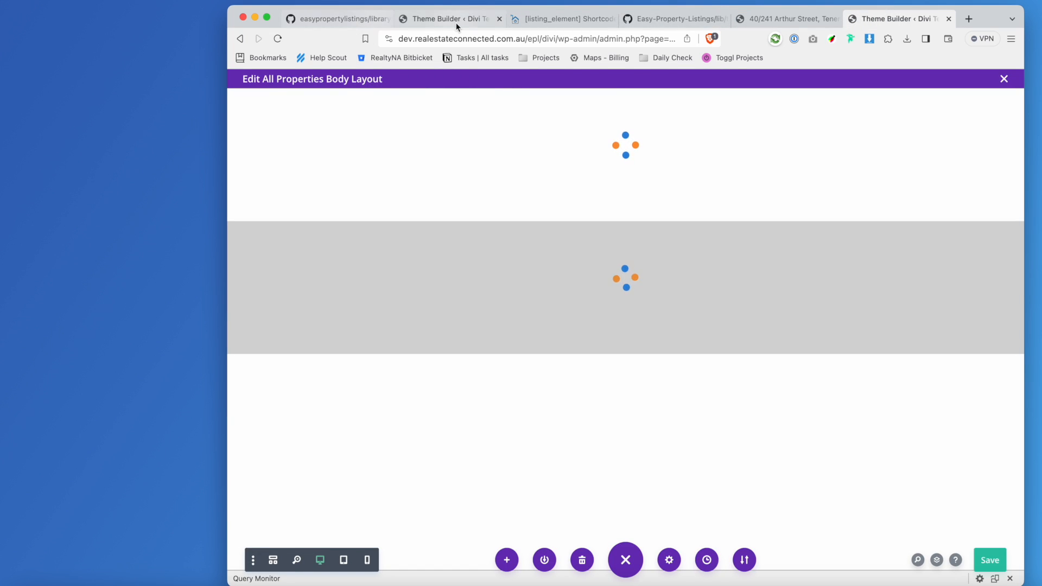
left_click(456, 21)
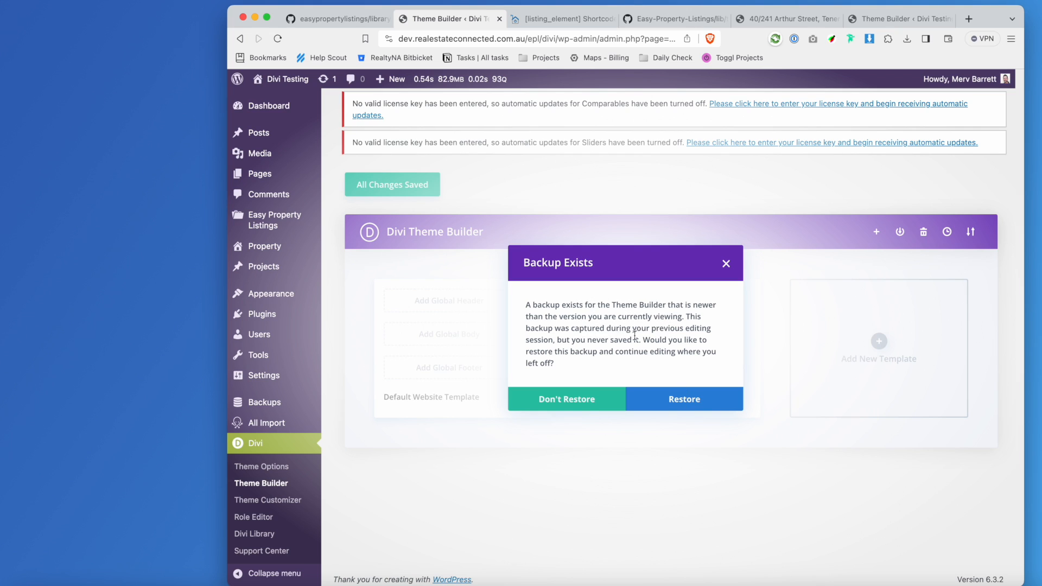
left_click(703, 396)
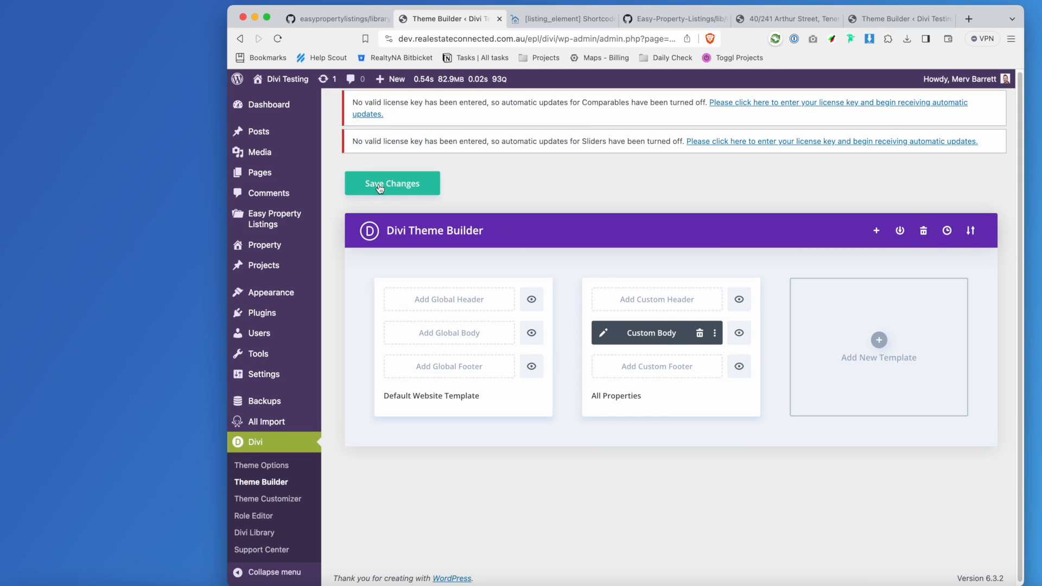
left_click(788, 19)
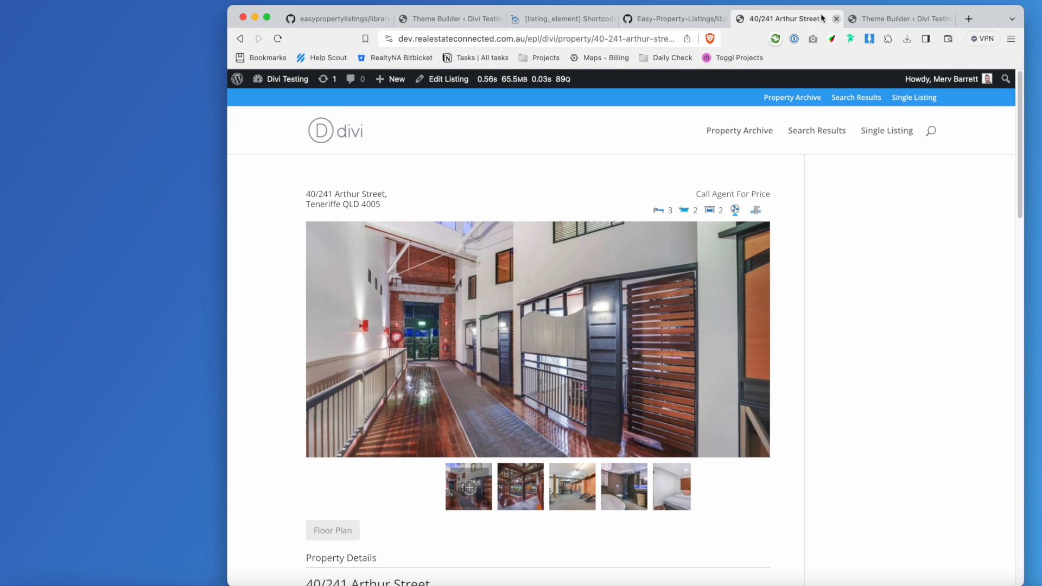
left_click(868, 19)
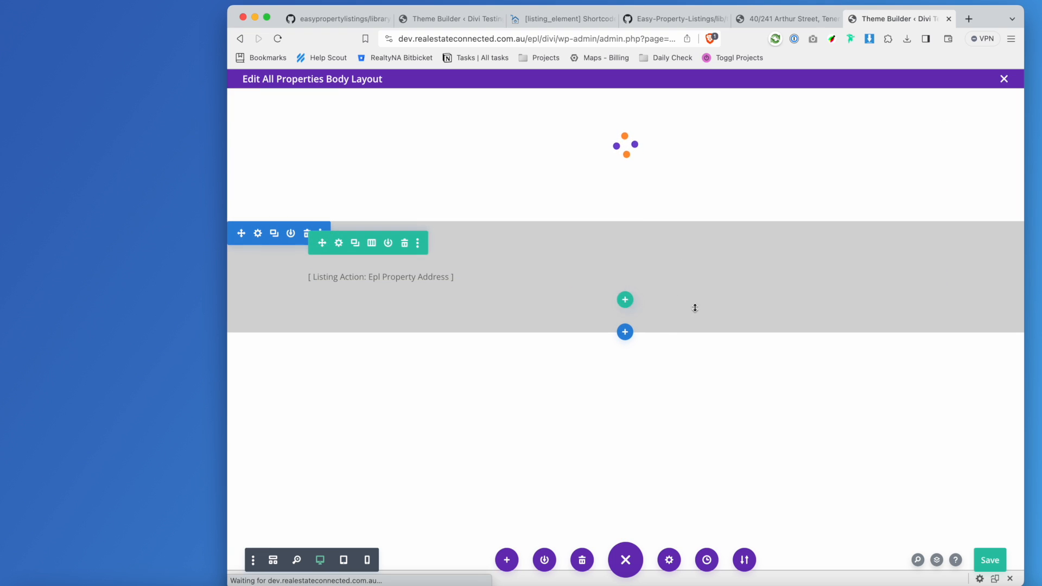
left_click(991, 563)
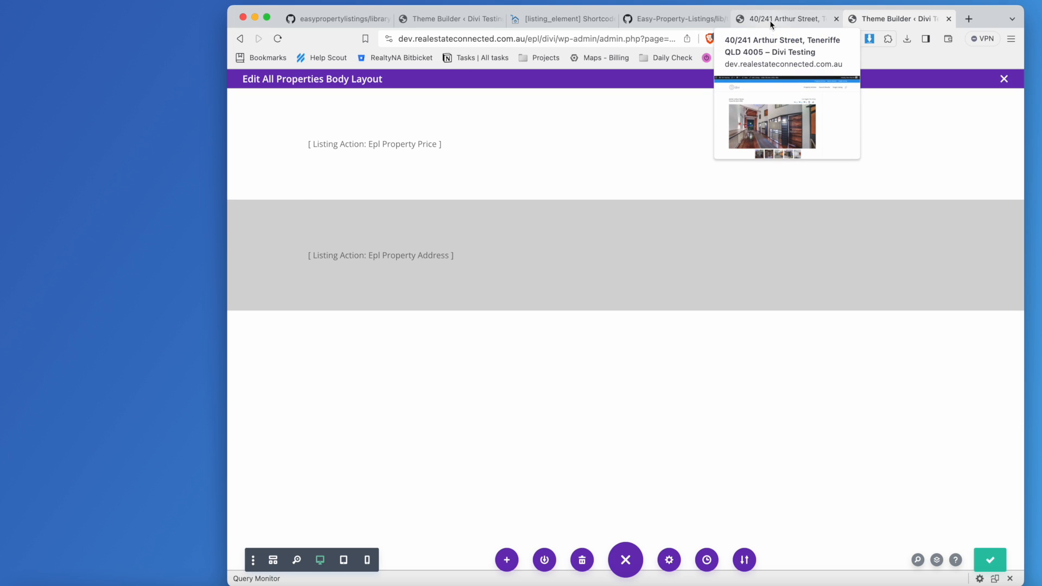
Reload the property page and the Theme Builder, then restore the backup again.
left_click(770, 20)
left_click(274, 40)
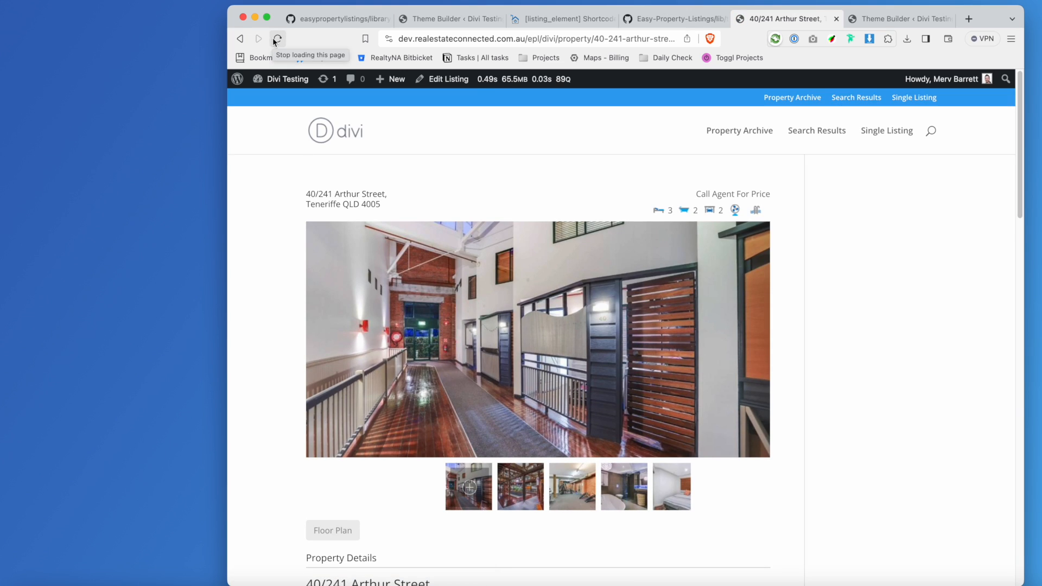
left_click(901, 20)
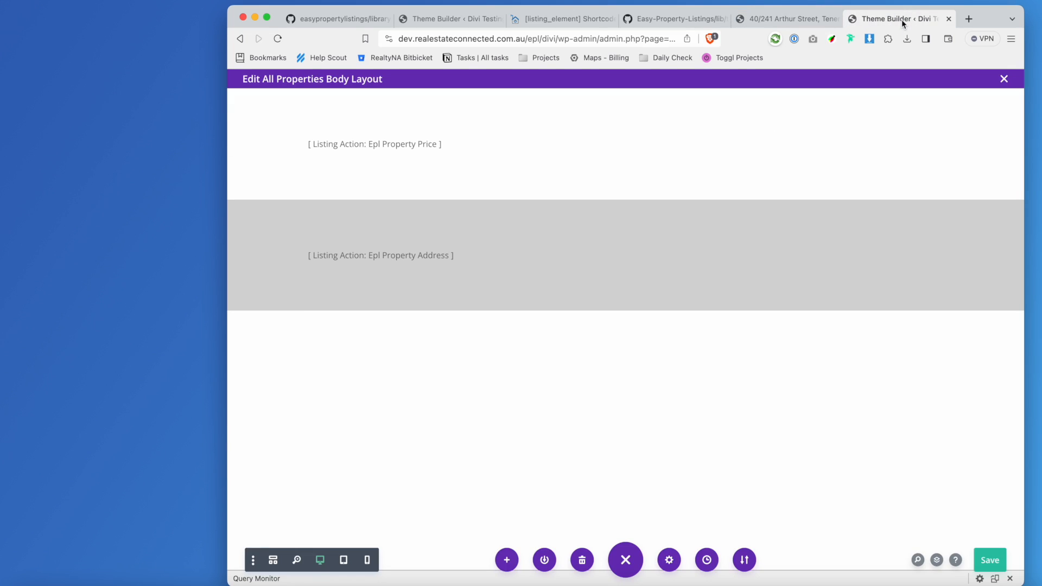
left_click(448, 18)
left_click(285, 41)
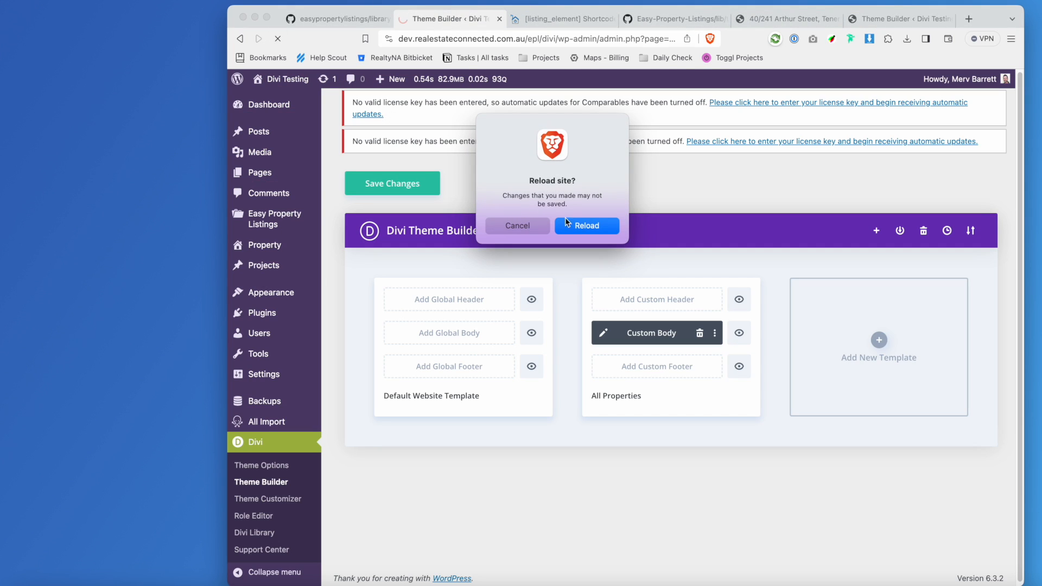
left_click(585, 229)
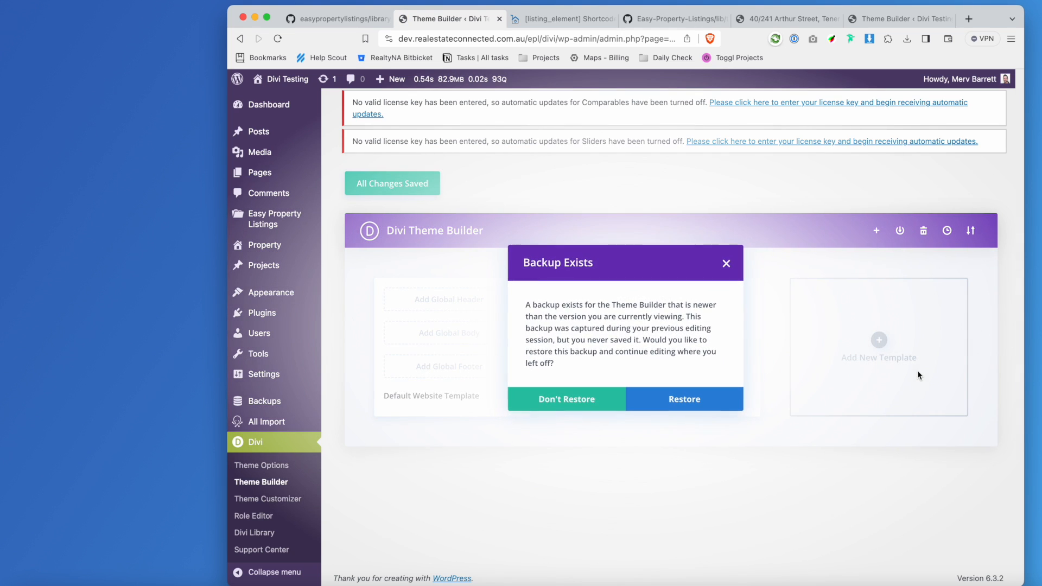
left_click(684, 398)
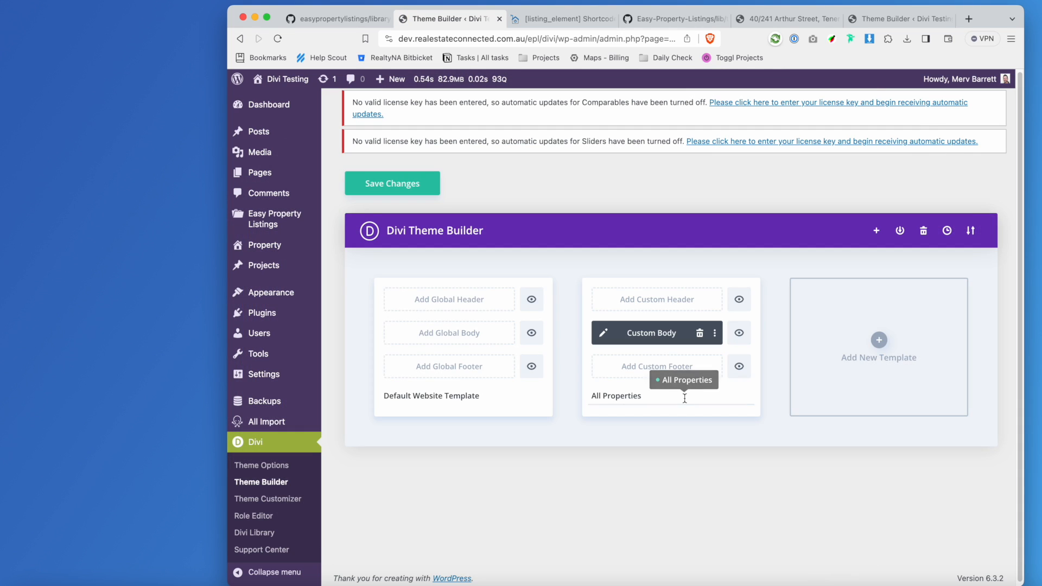
left_click(663, 400)
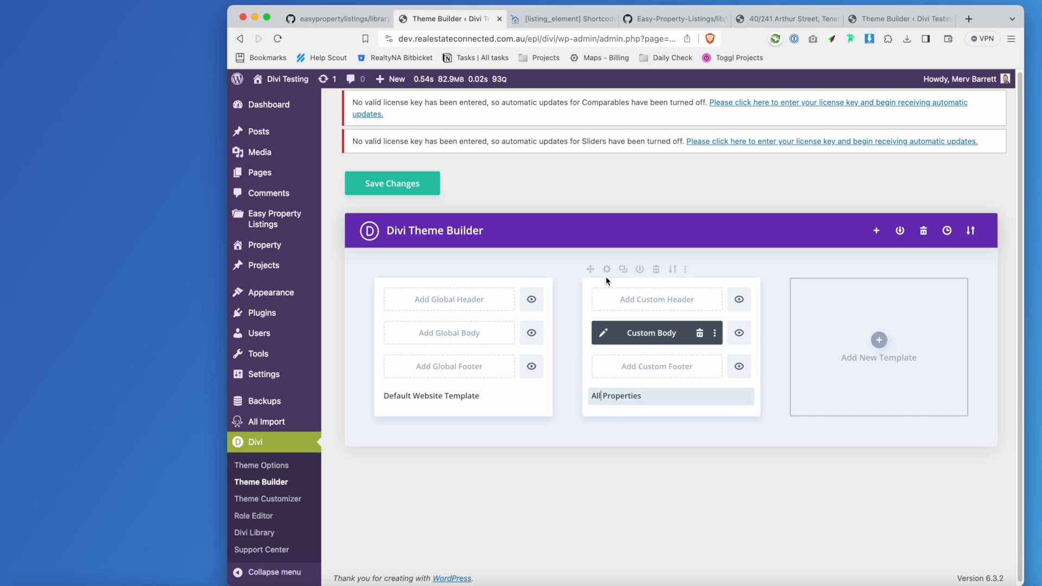
left_click(607, 269)
scroll(678, 379, "down", 5)
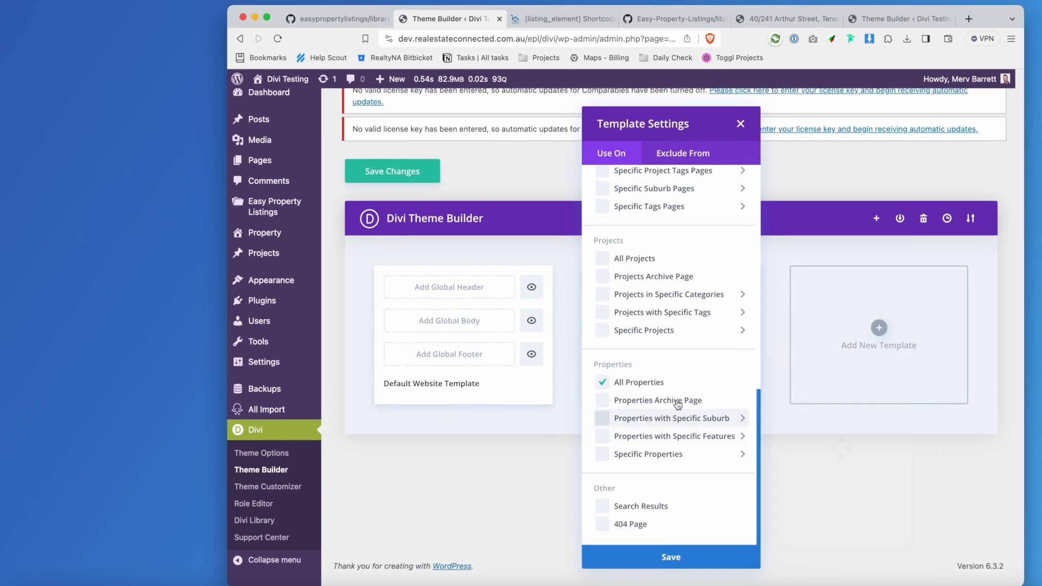
mouse_move(702, 460)
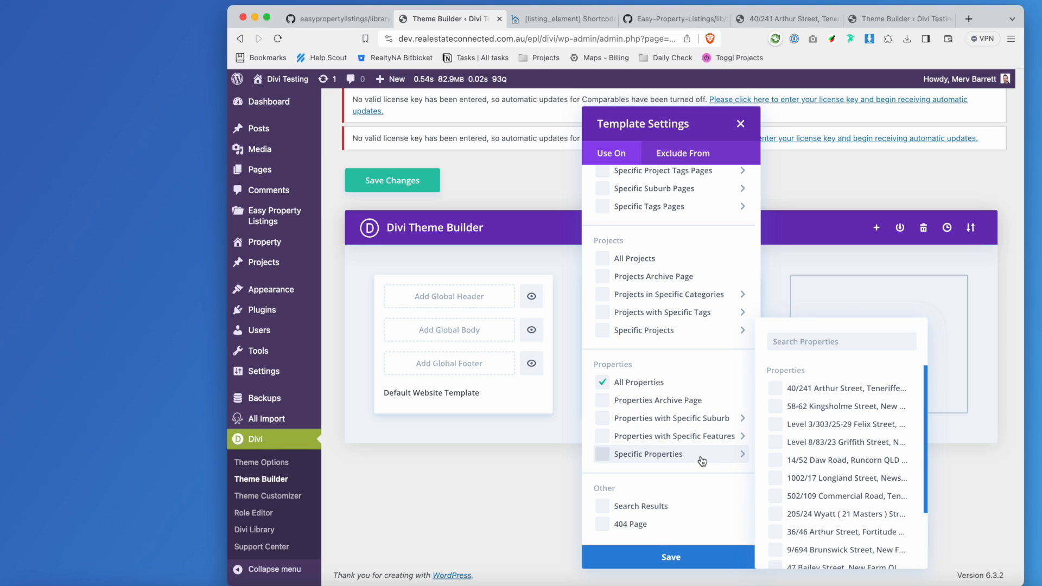
scroll(704, 451, "up", 8)
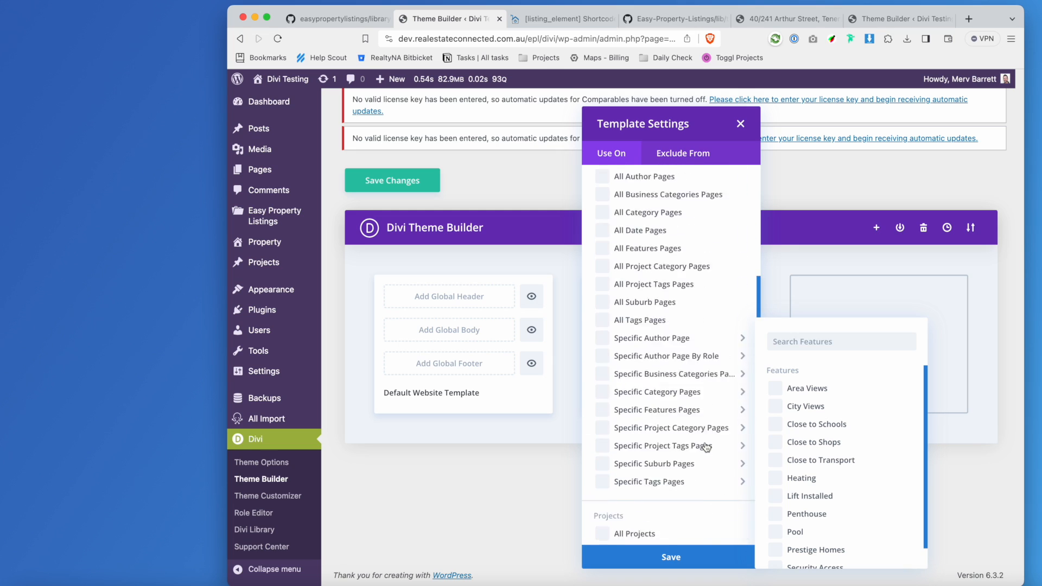
scroll(706, 448, "up", 3)
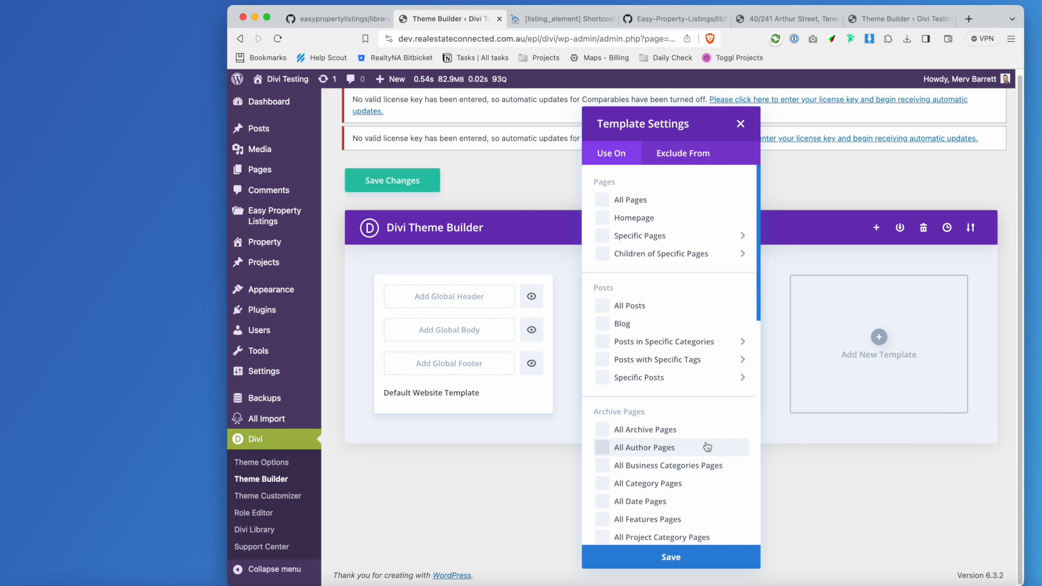
left_click(687, 560)
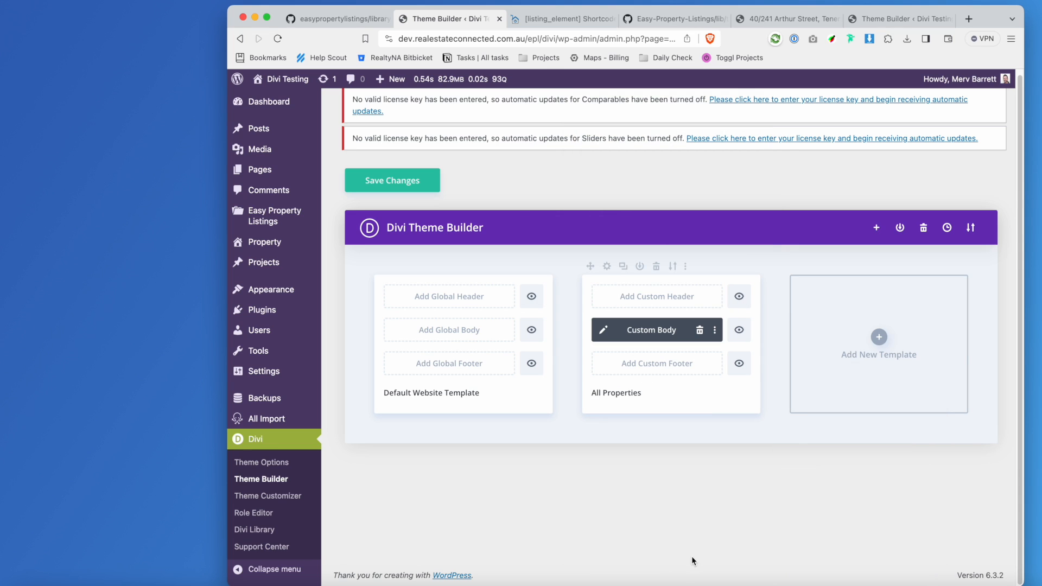
Save the Theme Builder changes and reload the listing to see 'Call Agent For Price' with its address.
left_click(404, 181)
left_click(801, 18)
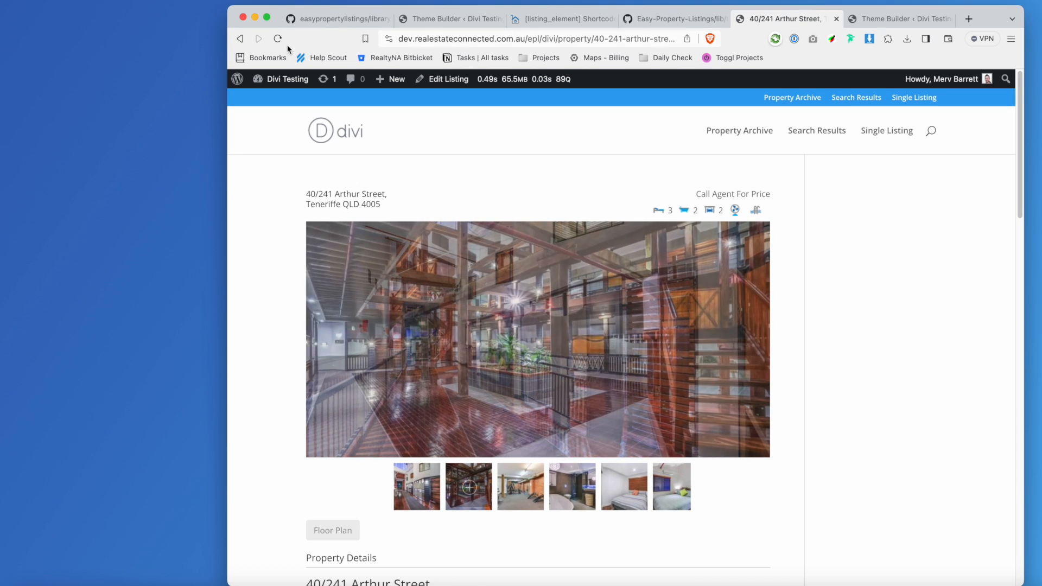
left_click(280, 40)
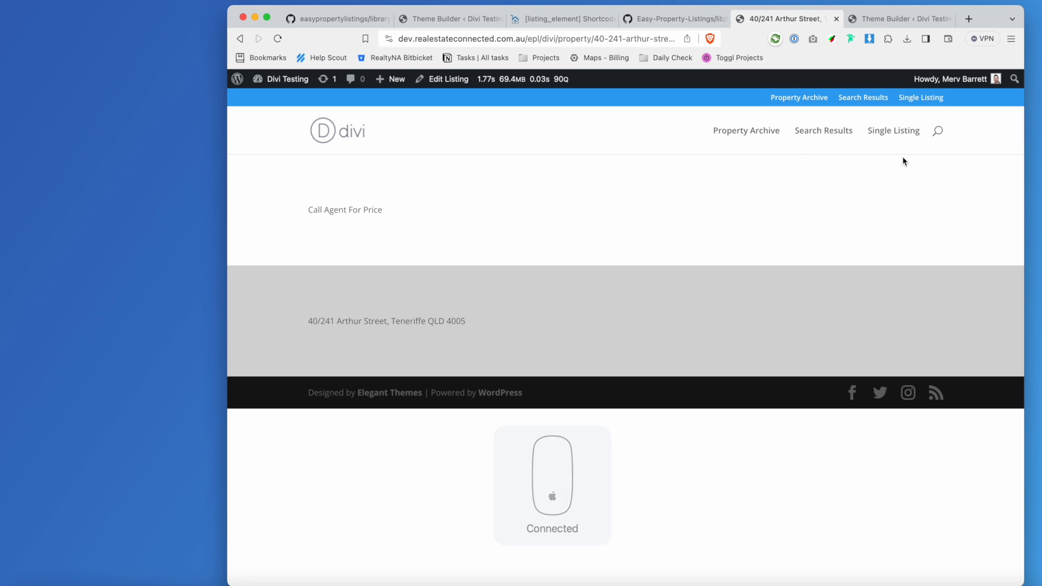
left_click_drag(297, 221, 451, 205)
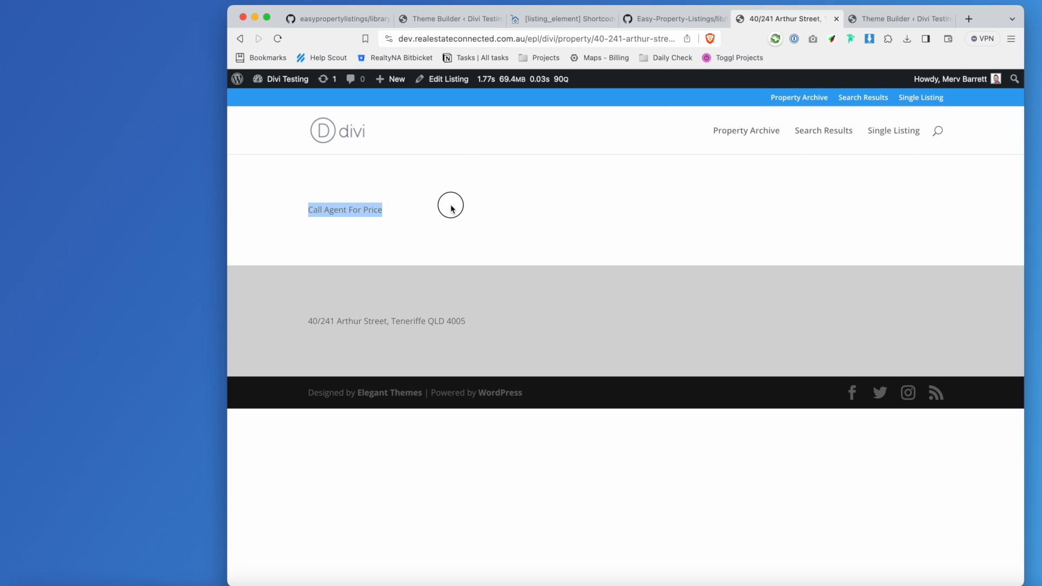
left_click(537, 216)
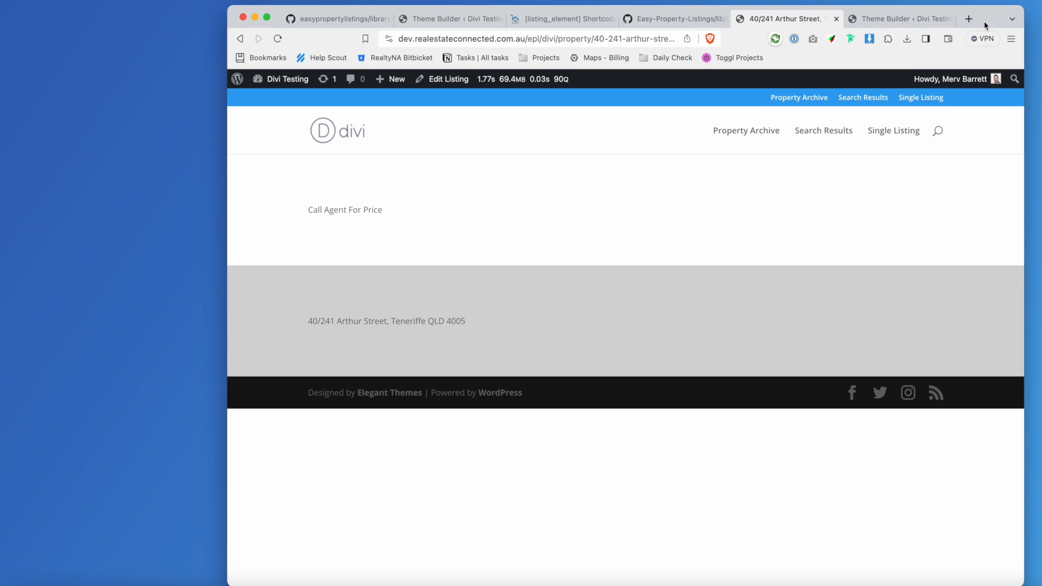
left_click(917, 22)
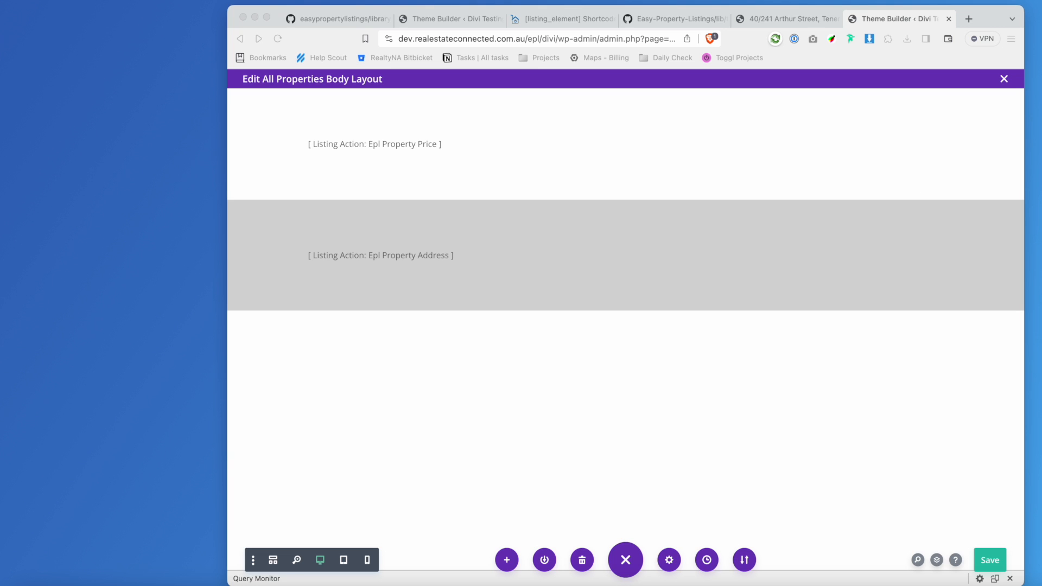
Try adding a row in the grey section and open the layout library, closing both unchanged.
left_click(612, 276)
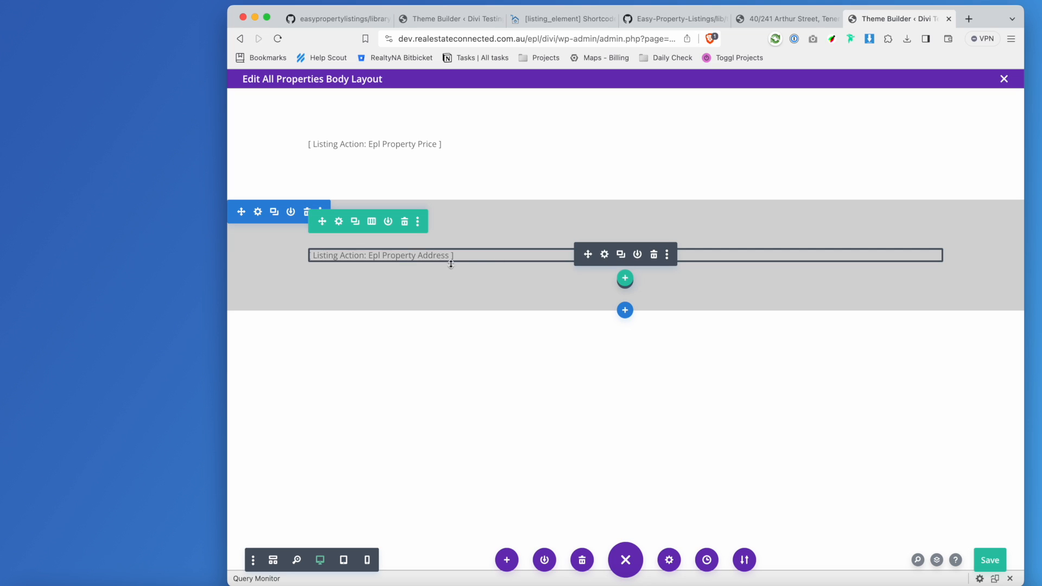
left_click(625, 278)
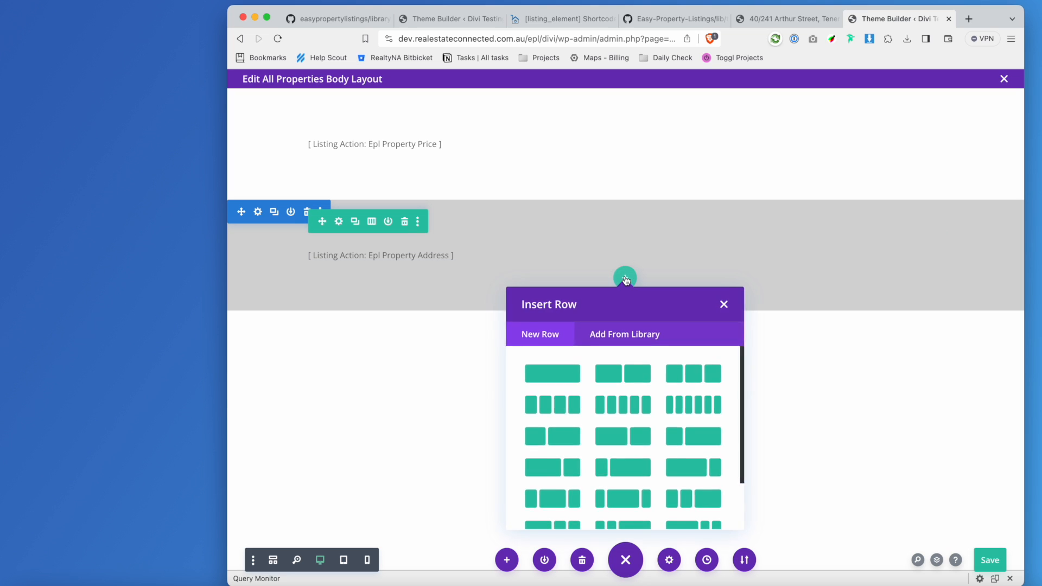
left_click(724, 305)
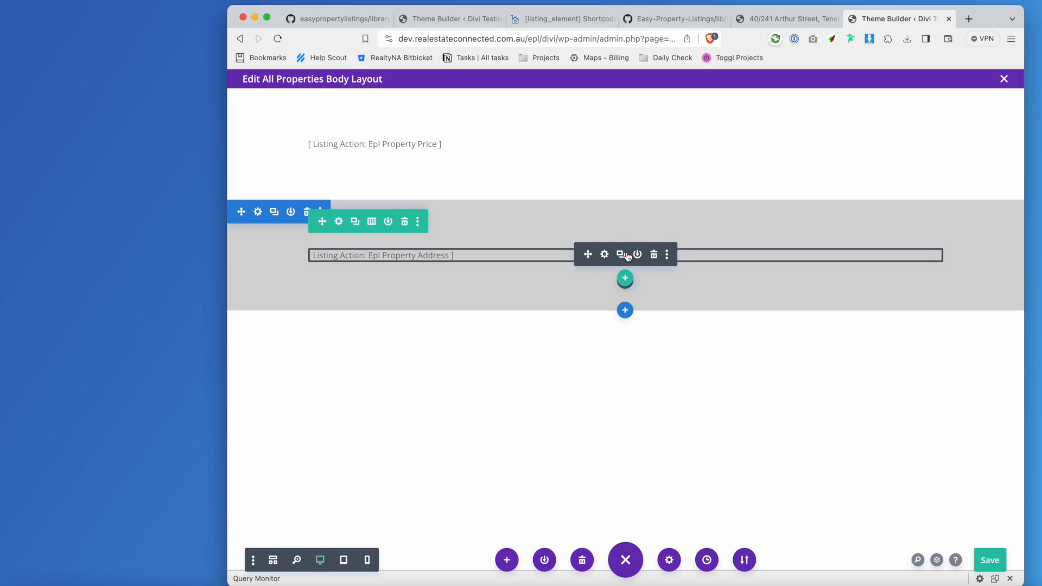
left_click(667, 255)
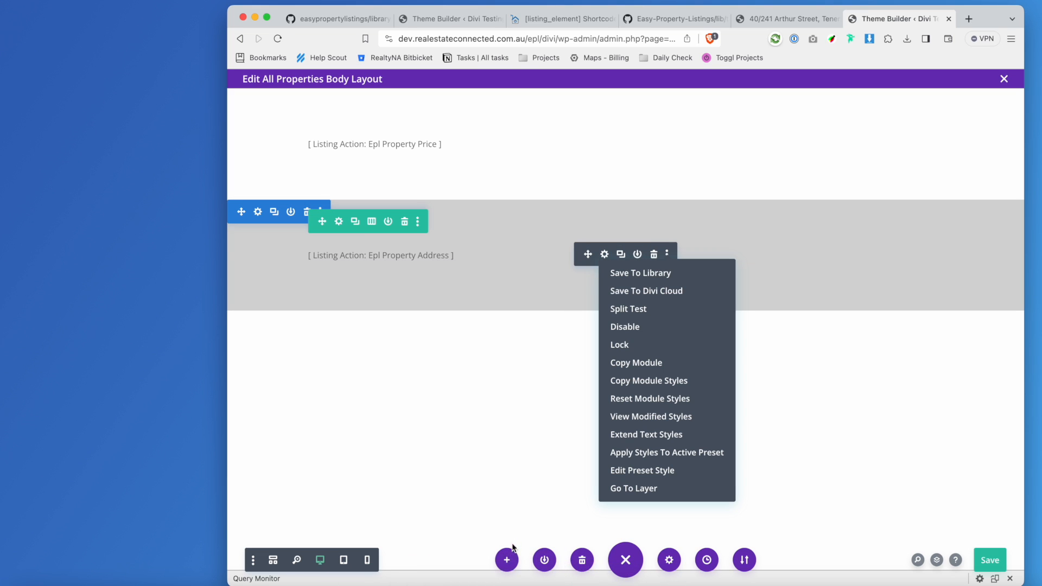
left_click(509, 561)
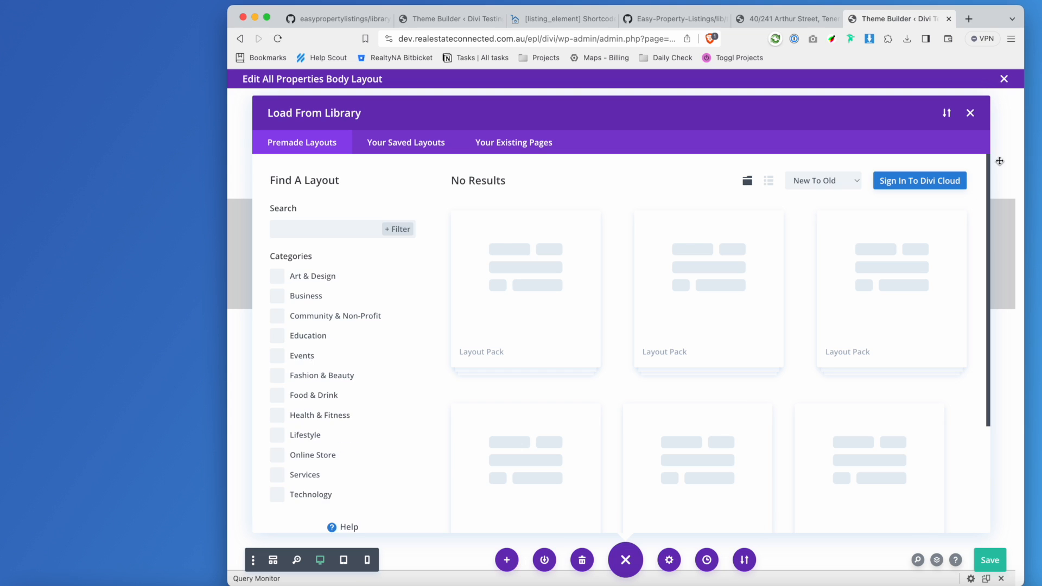
left_click(970, 113)
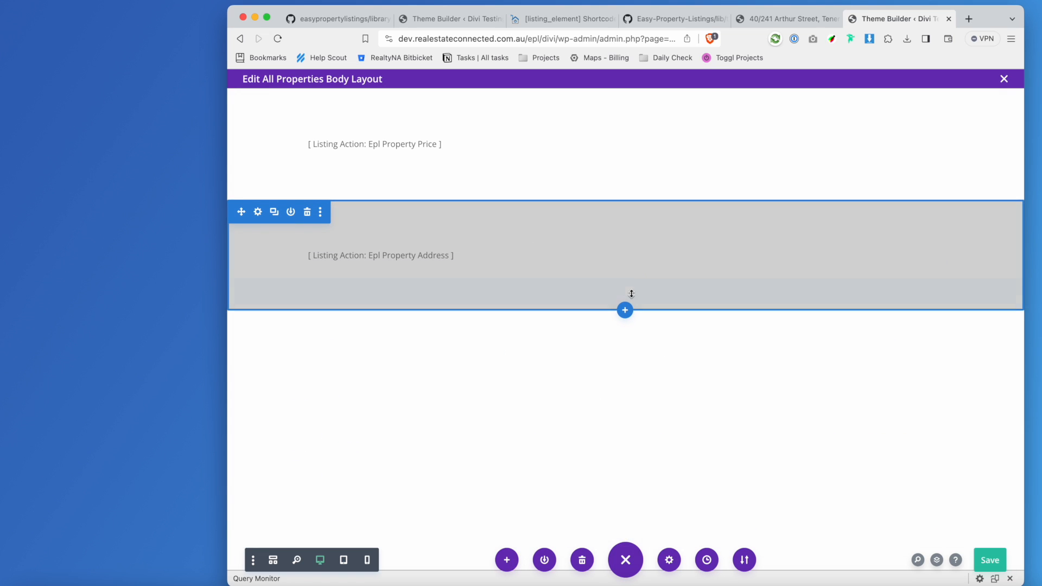
Copy the property address Text module and paste the copy below it.
left_click(627, 278)
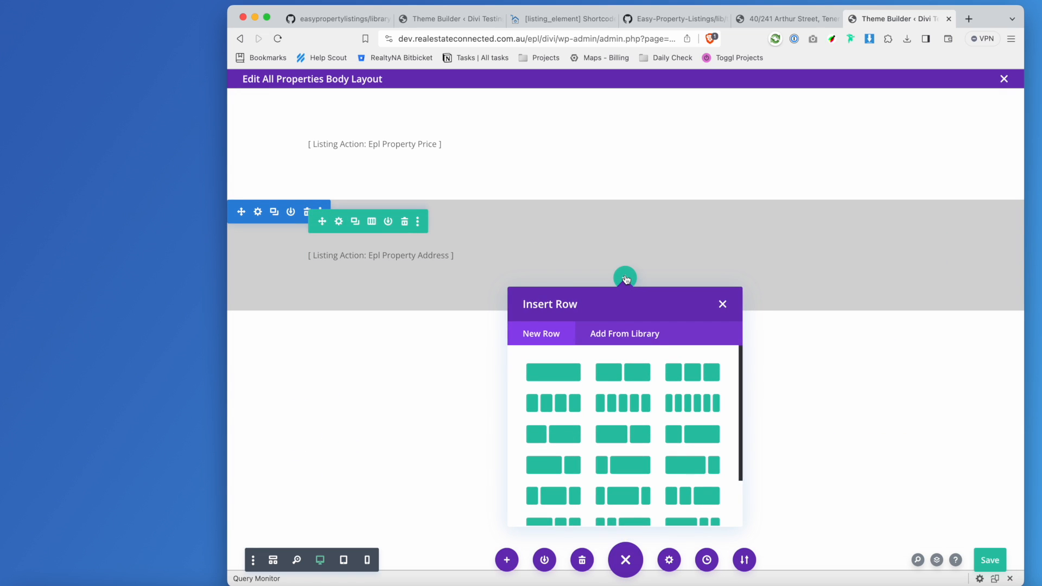
left_click(722, 304)
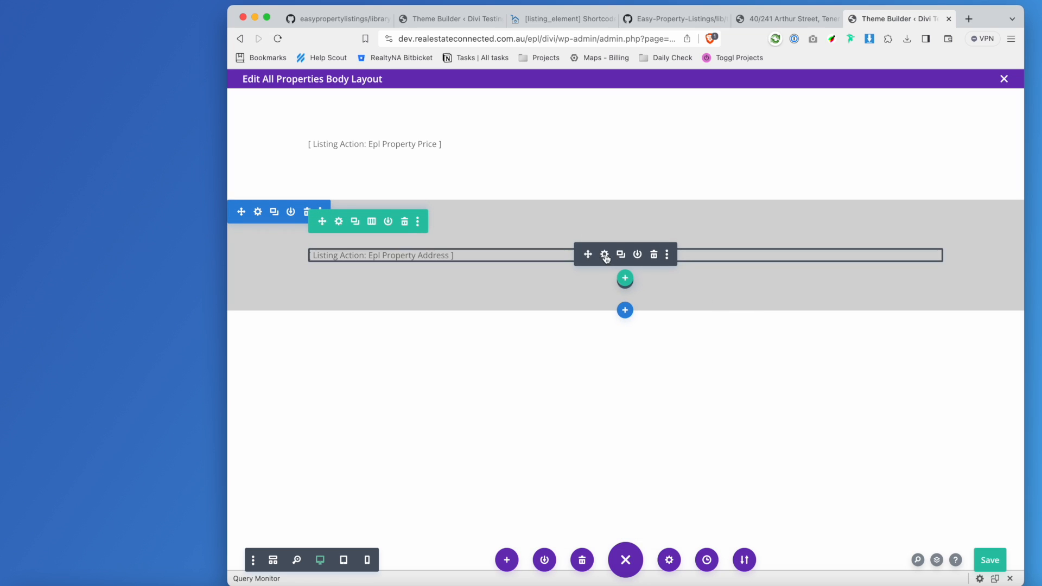
left_click(667, 256)
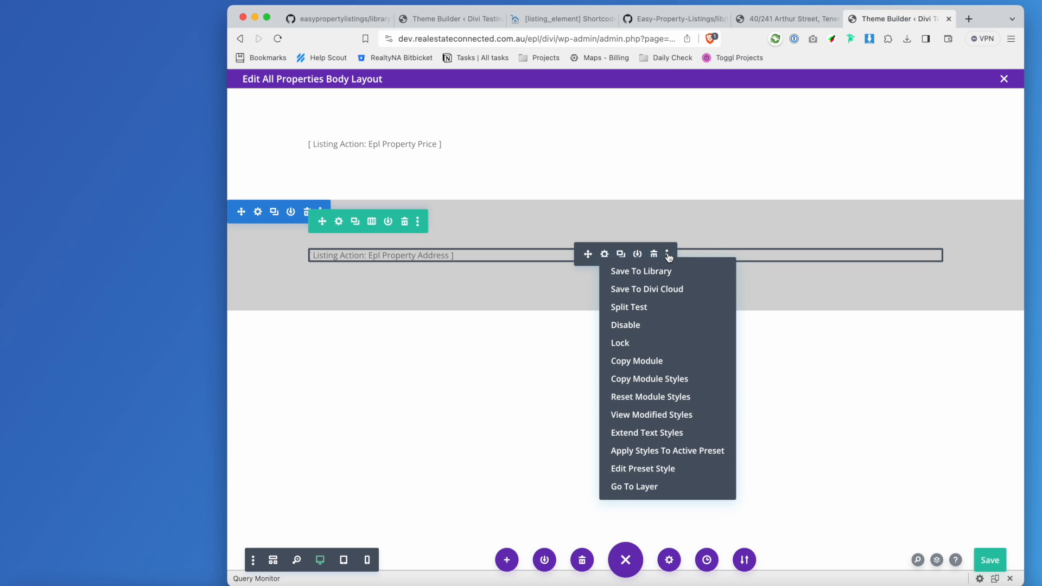
left_click(664, 361)
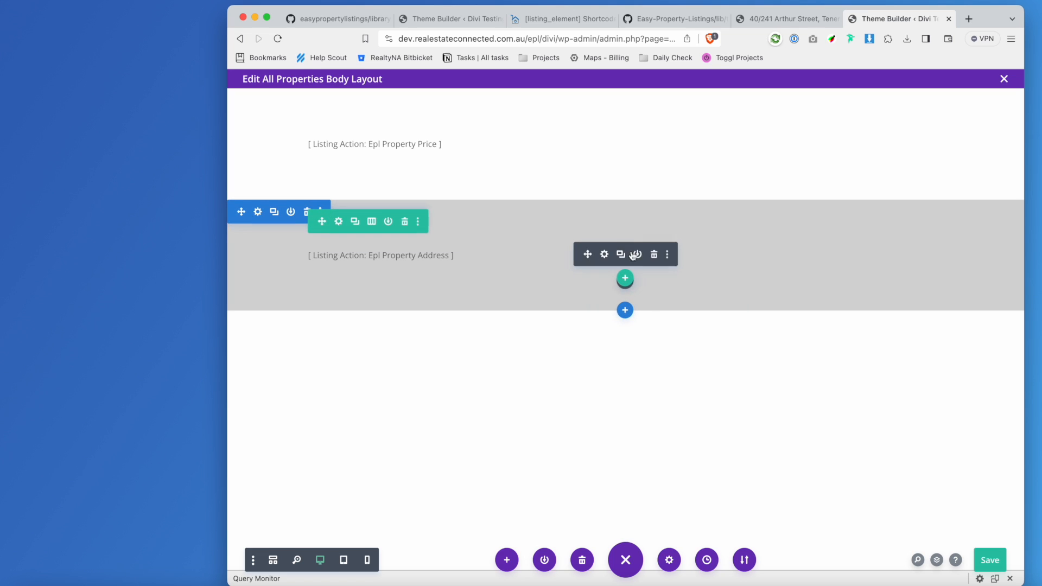
left_click(668, 255)
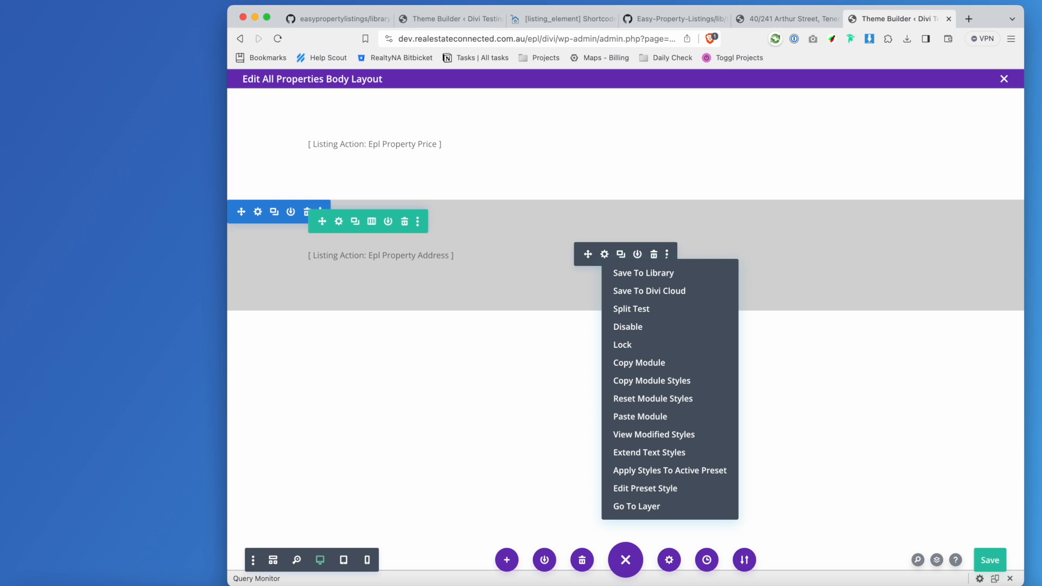
left_click(660, 416)
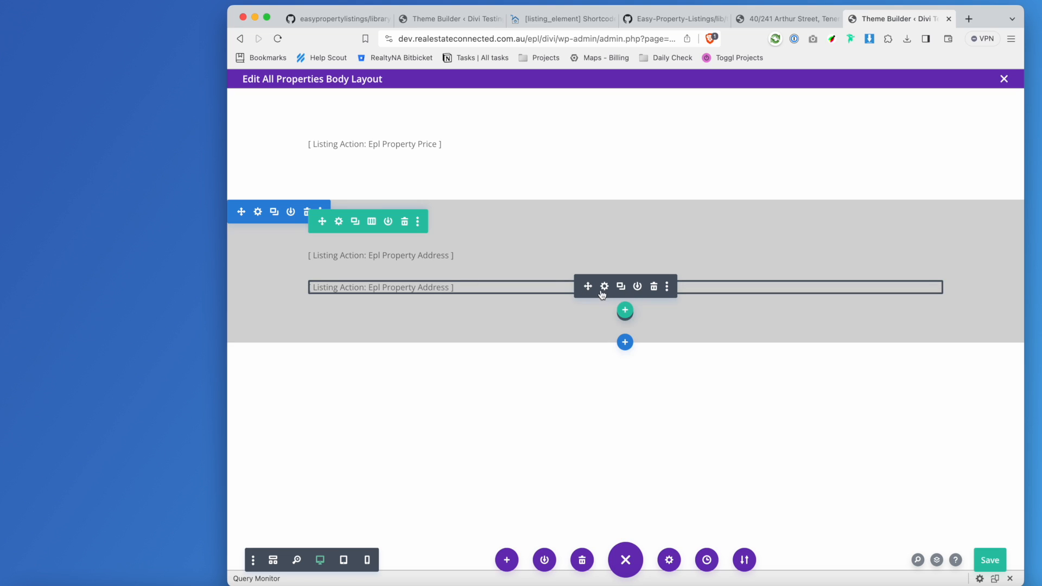
Open the pasted module's settings and find 'address' in its action_key value.
left_click(605, 286)
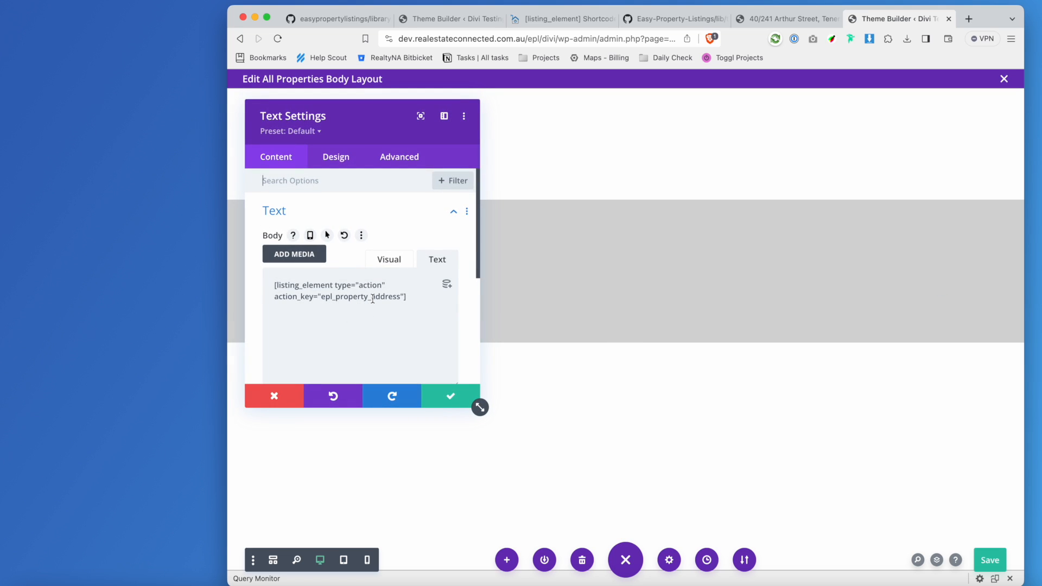
left_click_drag(372, 298, 402, 297)
left_click(391, 298)
left_click_drag(368, 298, 375, 298)
left_click(377, 298)
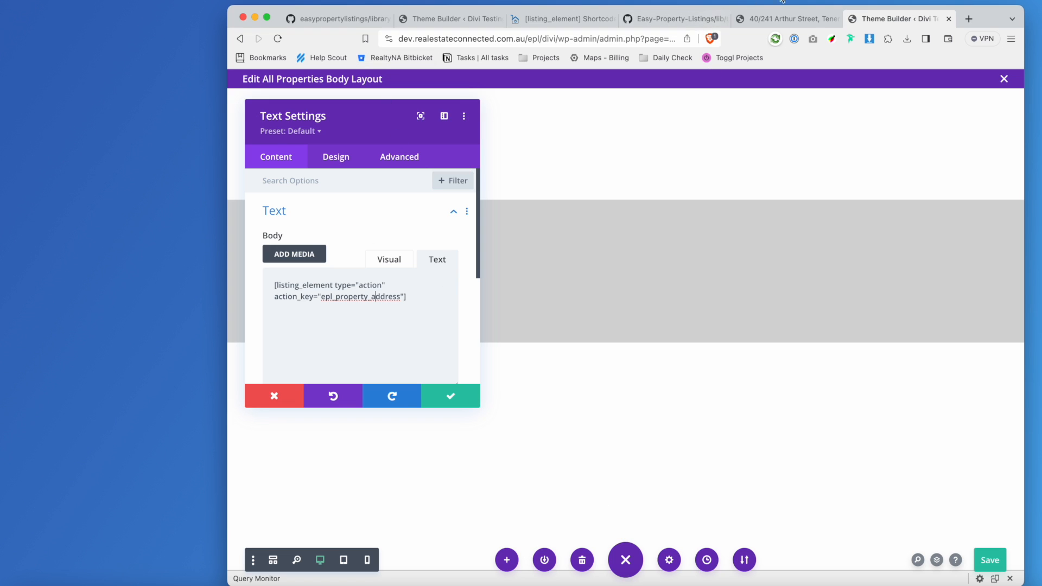
left_click(969, 18)
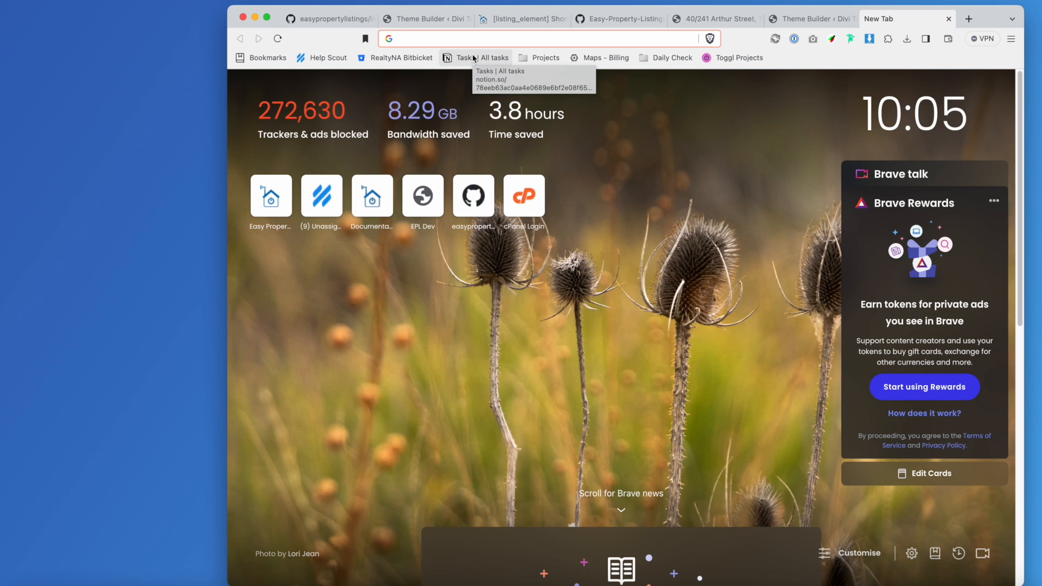
type("sfgfdsgdf")
key("BackSpace")
key("BackSpace")
key("BackSpace")
key("BackSpace")
key("BackSpace")
key("BackSpace")
key("BackSpace")
key("BackSpace")
key("BackSpace")
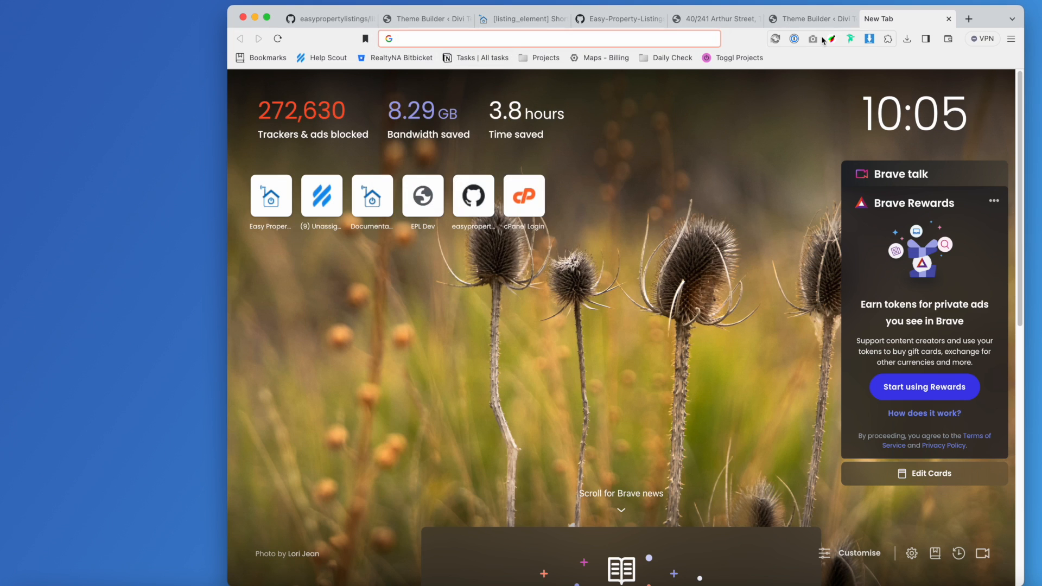
left_click(816, 18)
Change action_key to epl_property_heading, save, and drag the module above the address.
left_click_drag(370, 299, 399, 296)
type("heading")
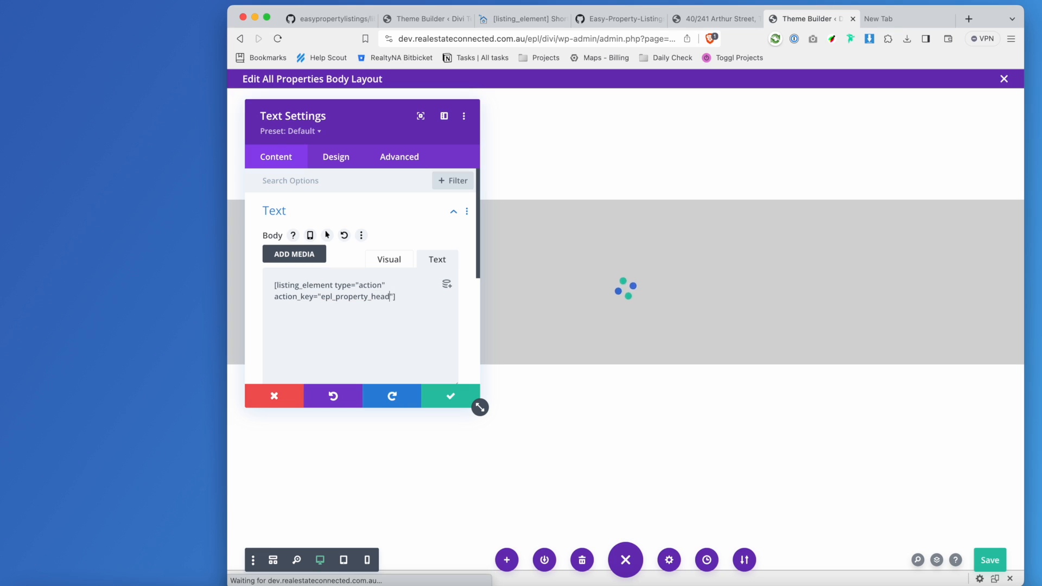
left_click(459, 400)
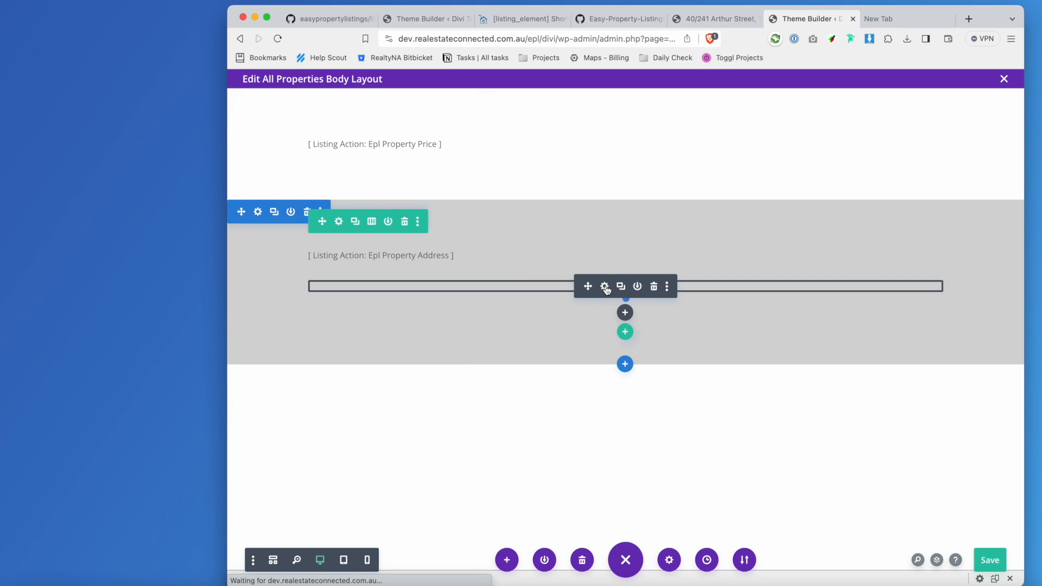
left_click_drag(588, 286, 595, 256)
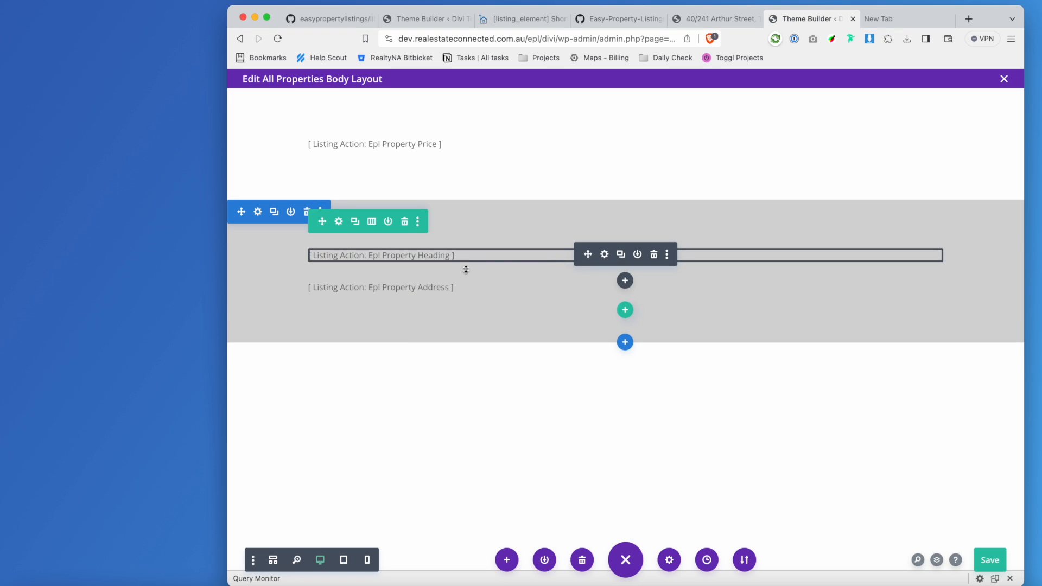
Open the heading module's Design > Text styling options.
left_click(604, 255)
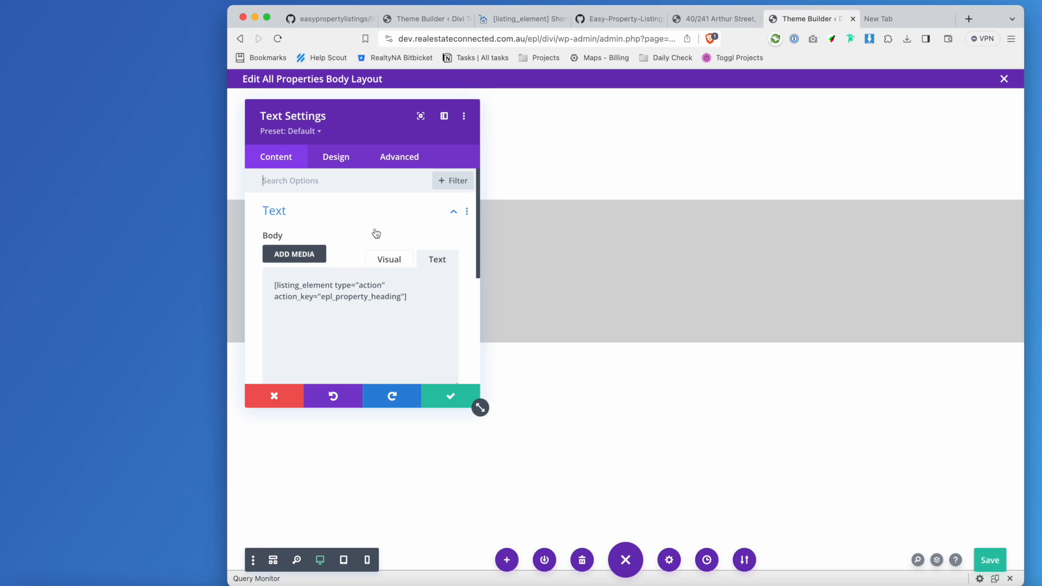
left_click(338, 156)
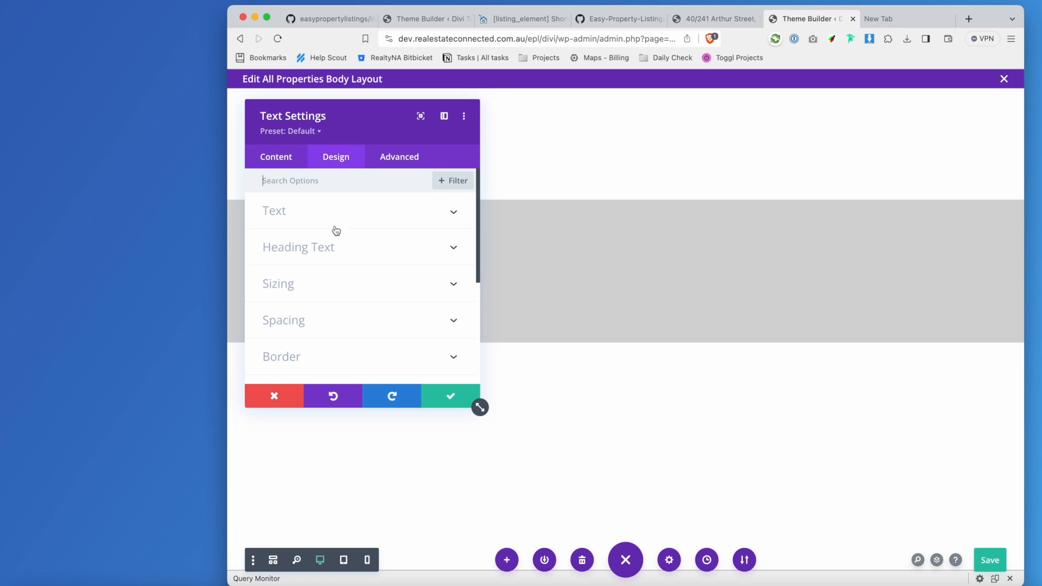
left_click(369, 211)
left_click(321, 291)
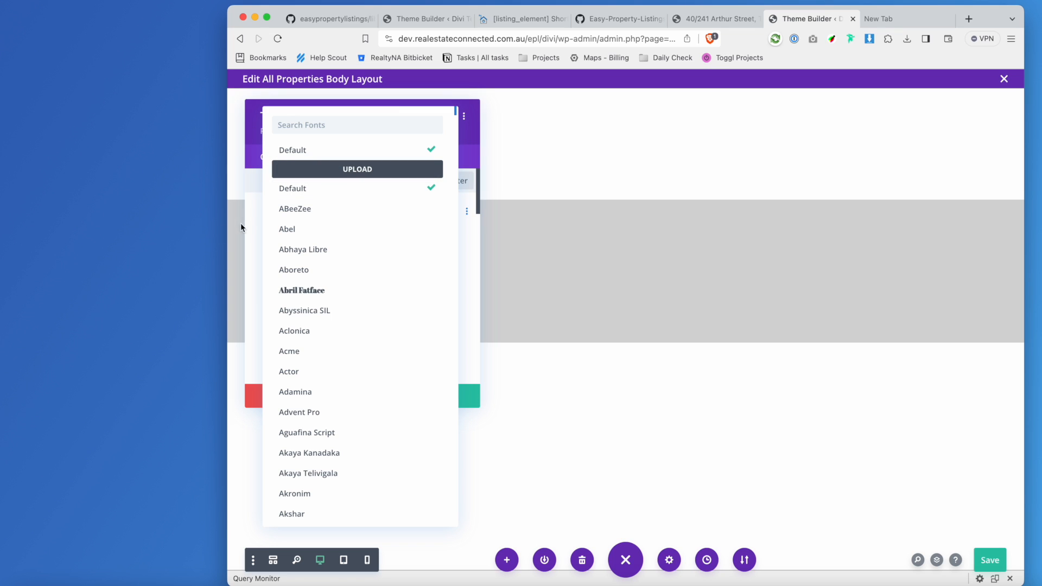
left_click(252, 213)
scroll(384, 336, "down", 5)
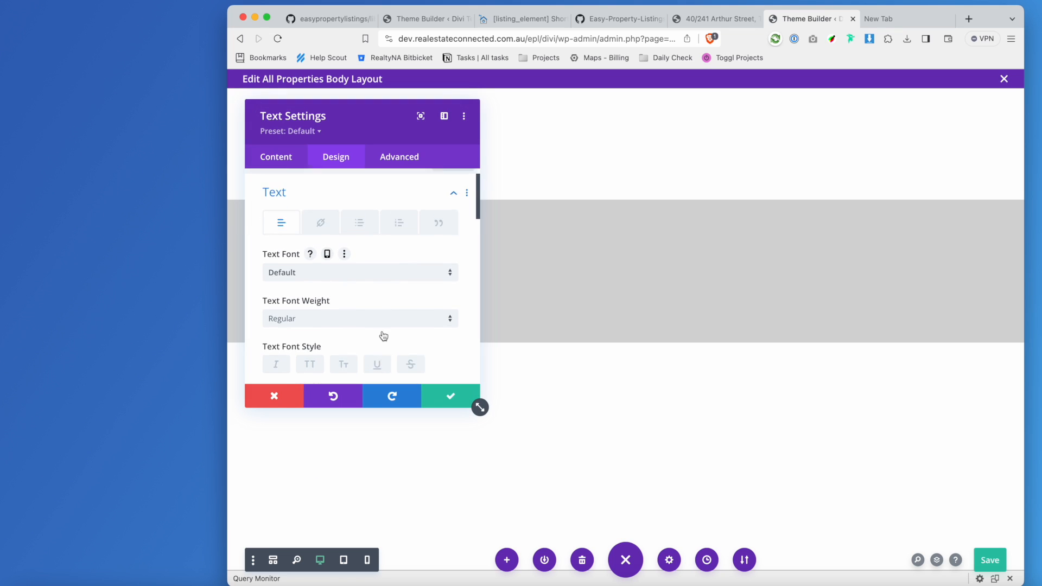
scroll(379, 333, "down", 1)
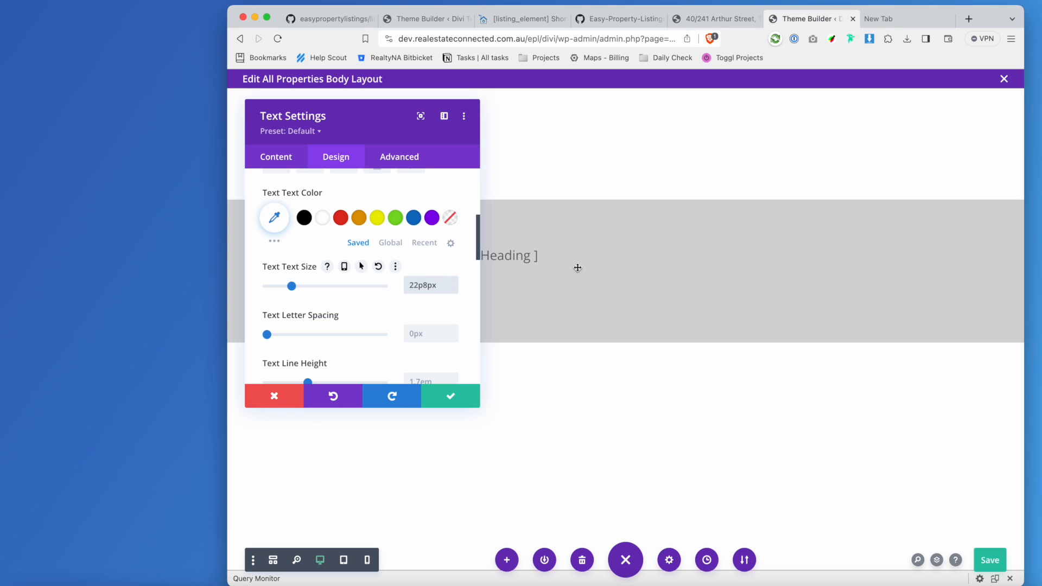
scroll(389, 270, "up", 1)
scroll(389, 270, "up", 5)
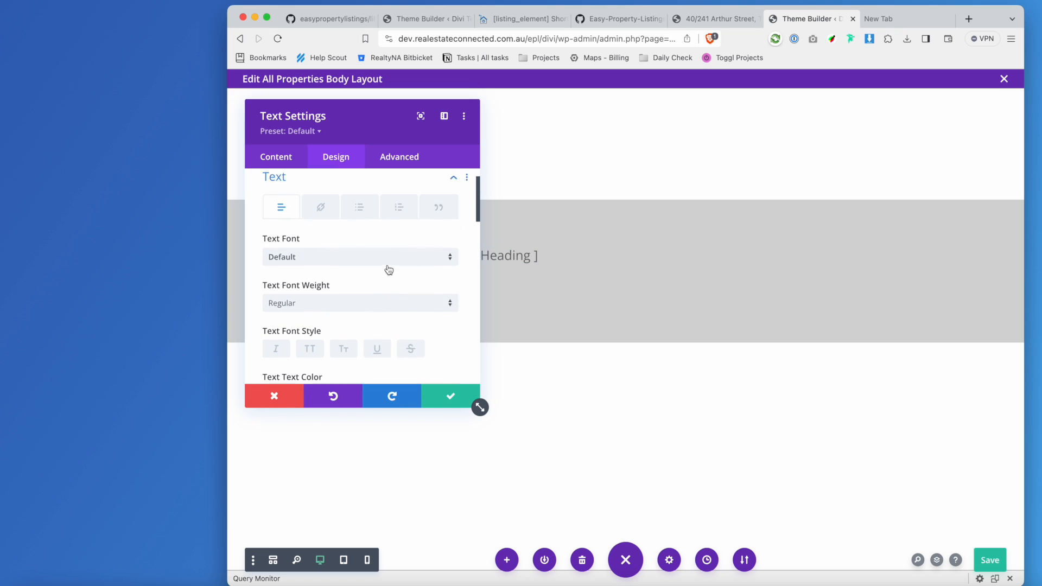
Set the heading's Text Font Weight to Bold, save it, and open the gray section's settings.
left_click(380, 315)
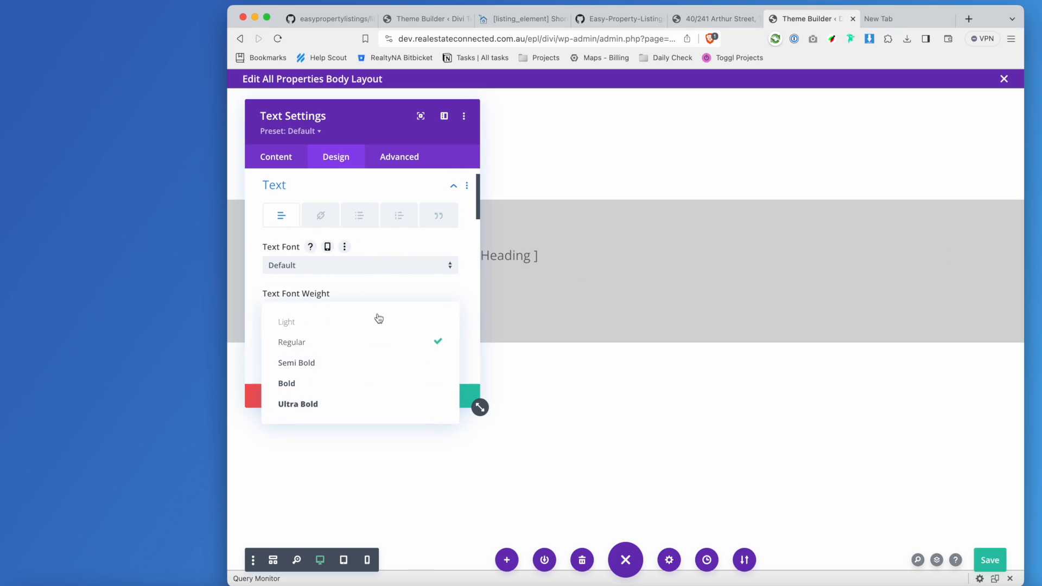
left_click(360, 403)
left_click(332, 316)
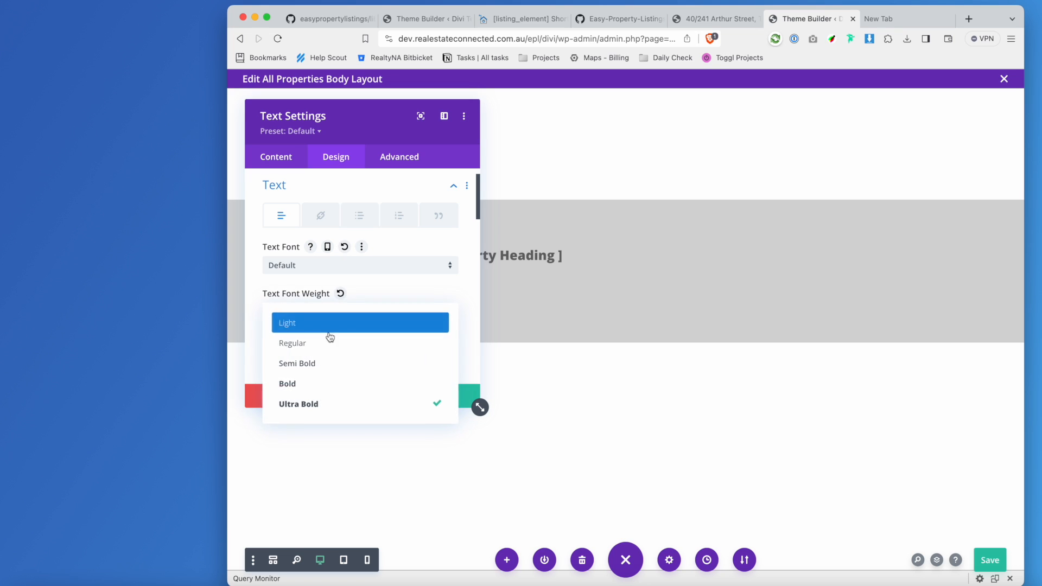
left_click(327, 379)
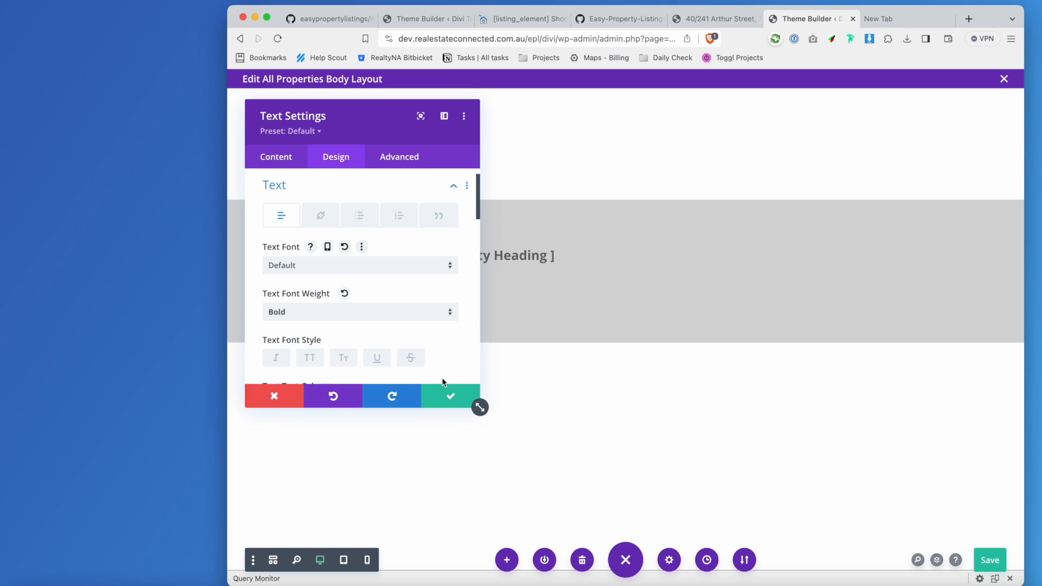
left_click(450, 396)
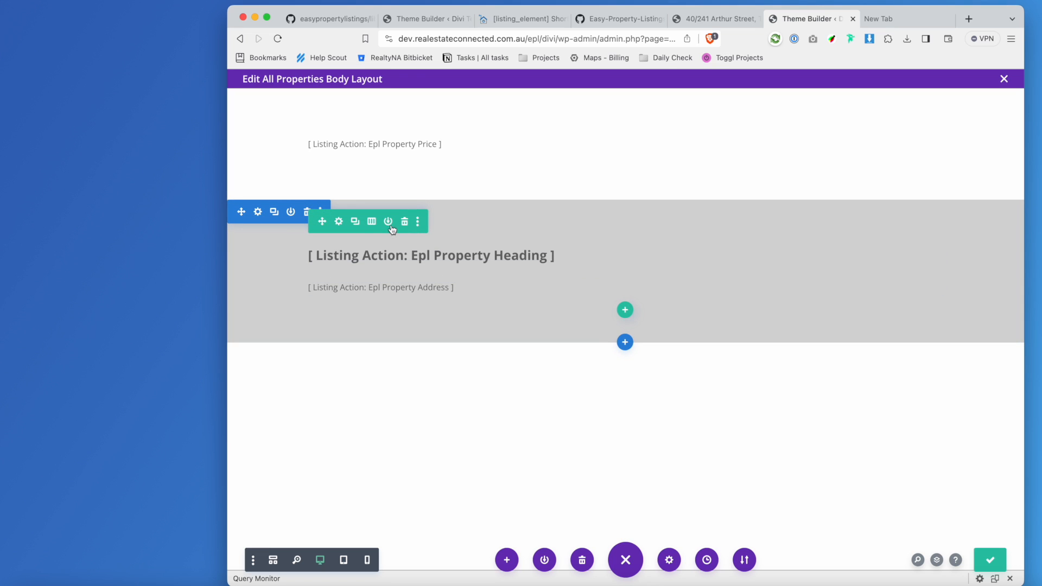
left_click(258, 213)
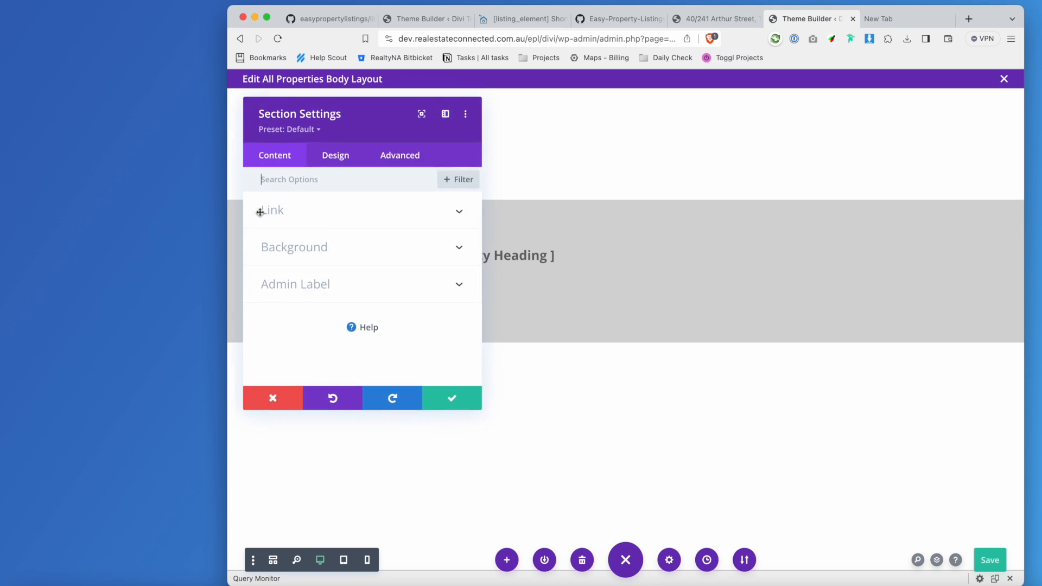
left_click(450, 396)
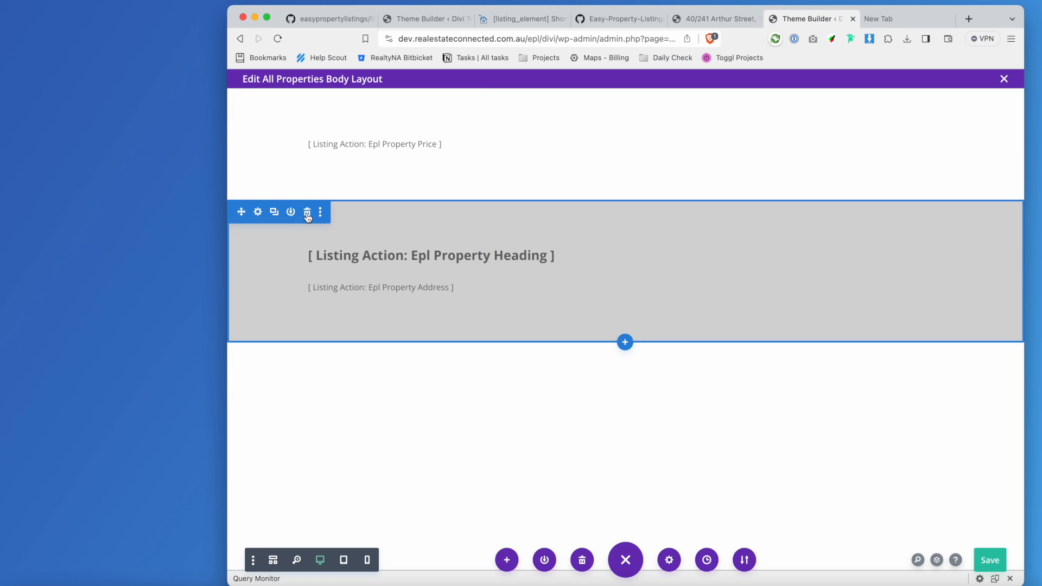
left_click(320, 213)
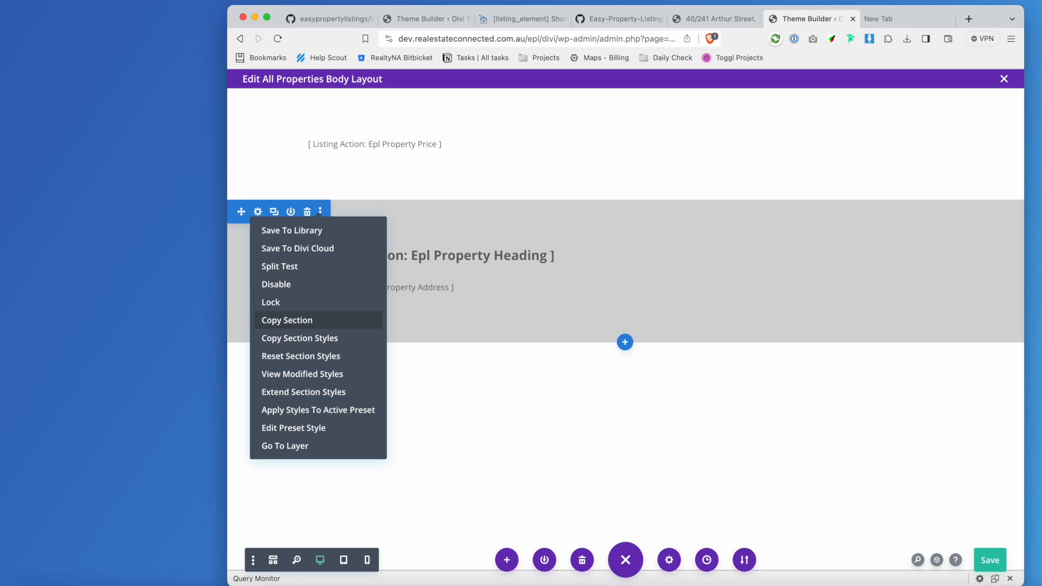
left_click(258, 212)
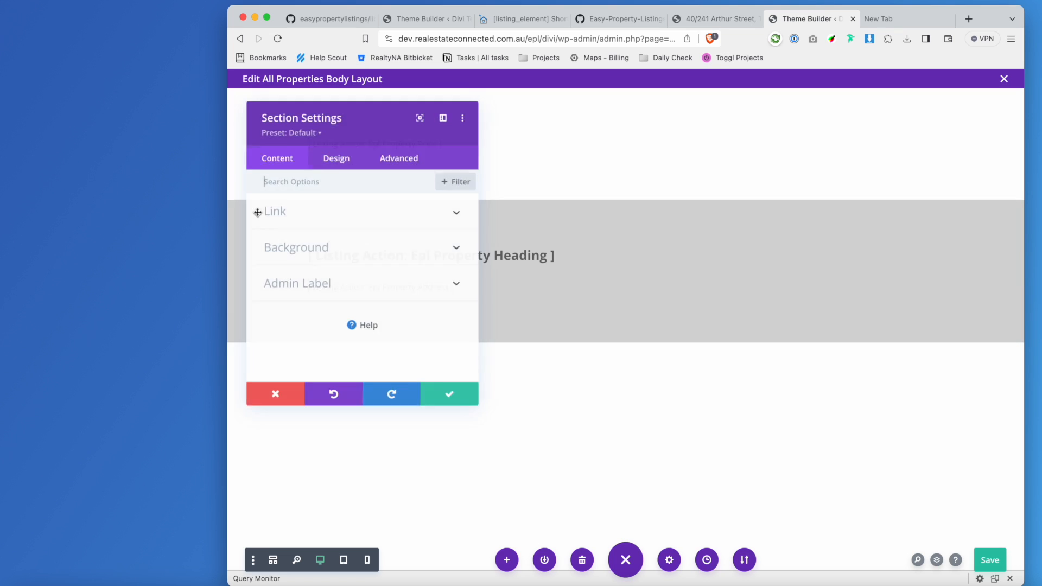
left_click(274, 397)
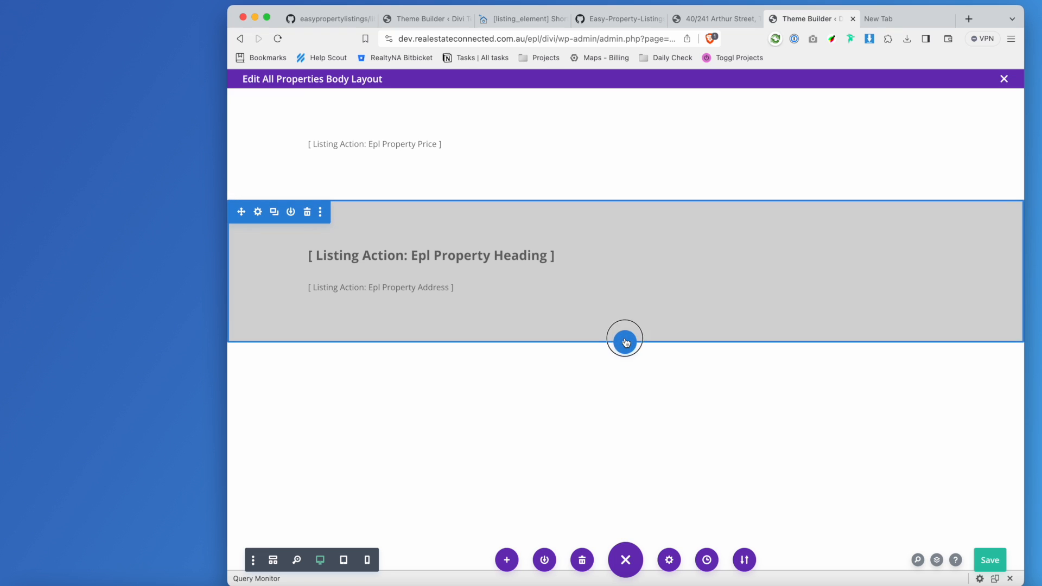
left_click(625, 342)
Add a regular section with a two-column row and move the heading and address into it.
left_click(539, 448)
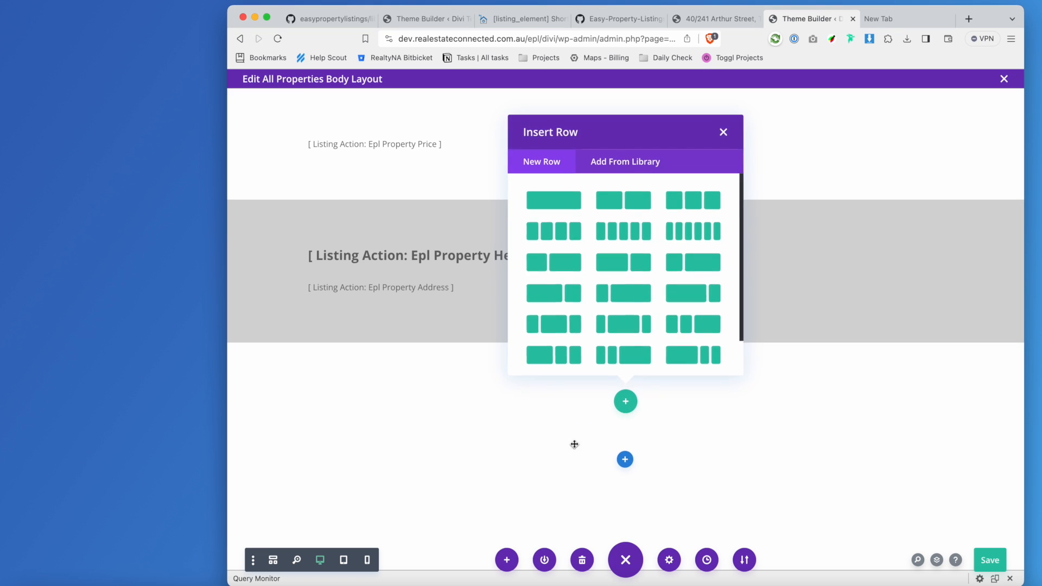
left_click(624, 200)
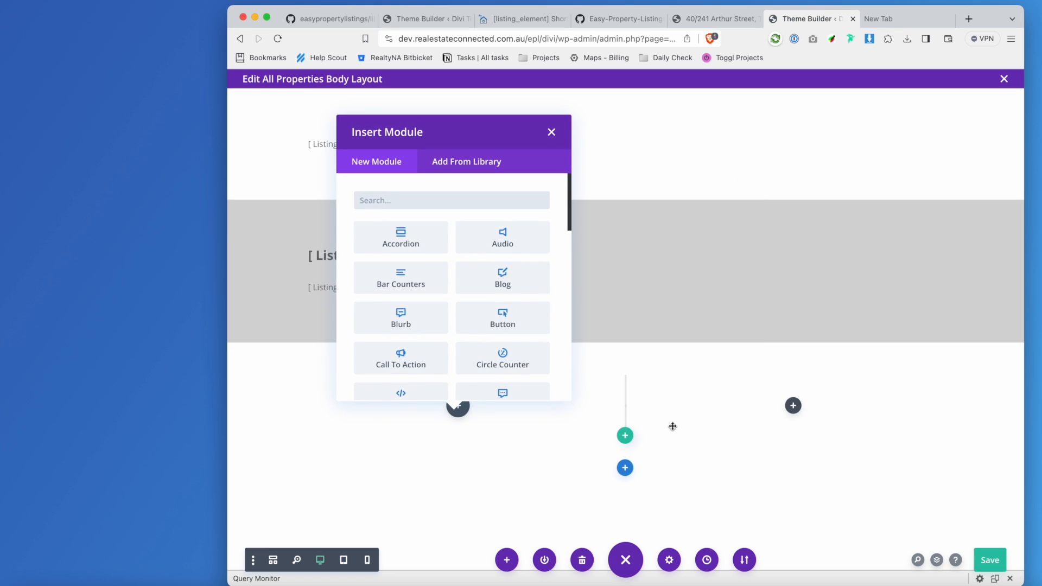
left_click(552, 132)
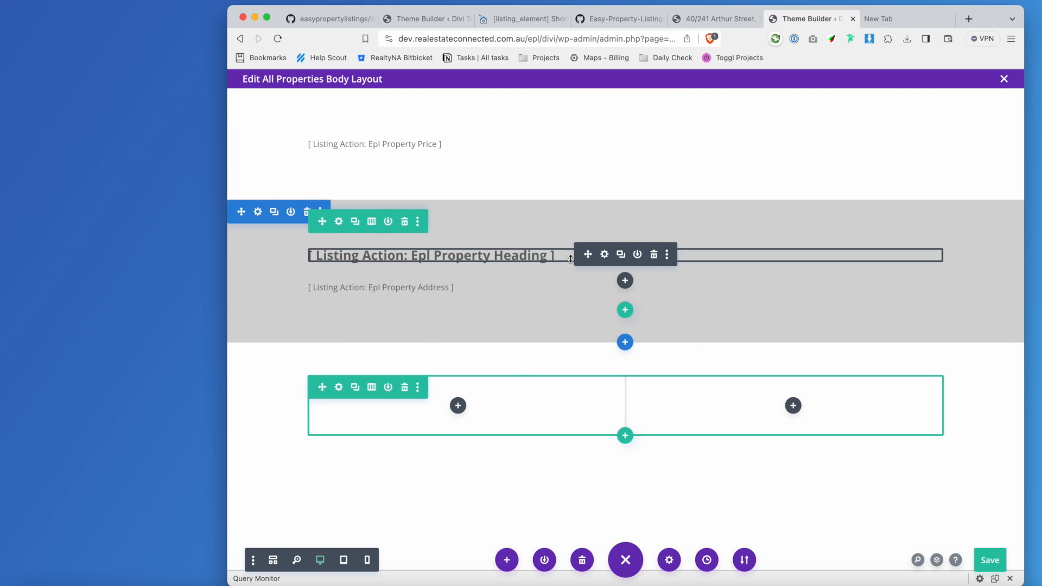
left_click_drag(570, 259, 454, 364)
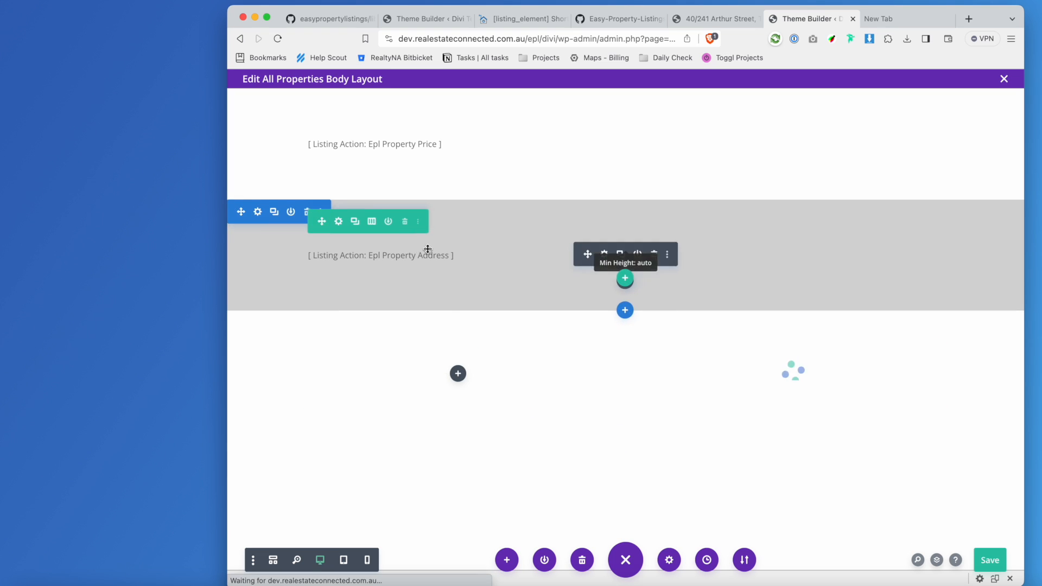
left_click_drag(587, 254, 529, 358)
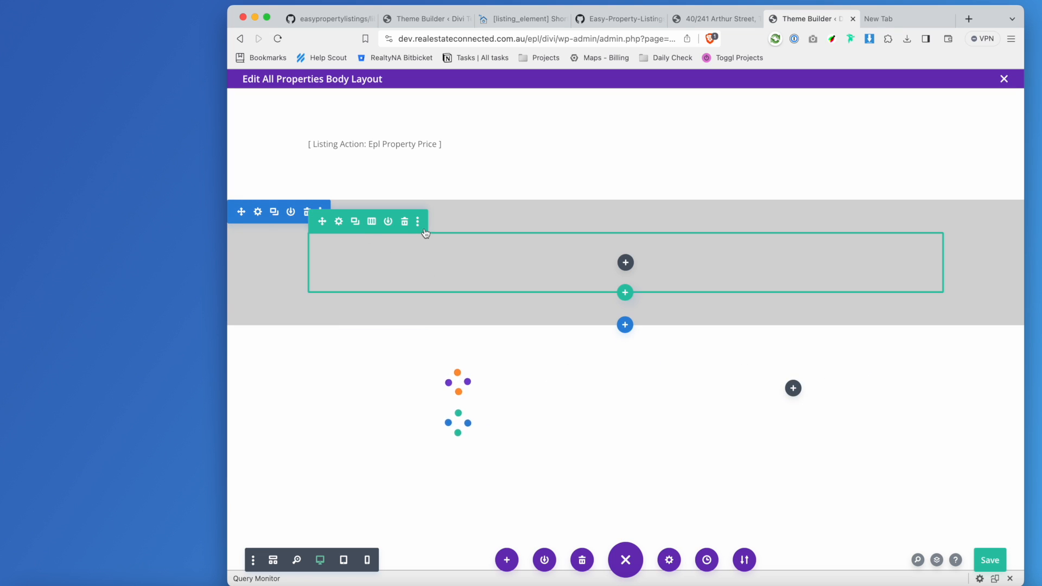
Copy the grey section's styles onto the lower section and delete the empty upper section.
left_click(258, 211)
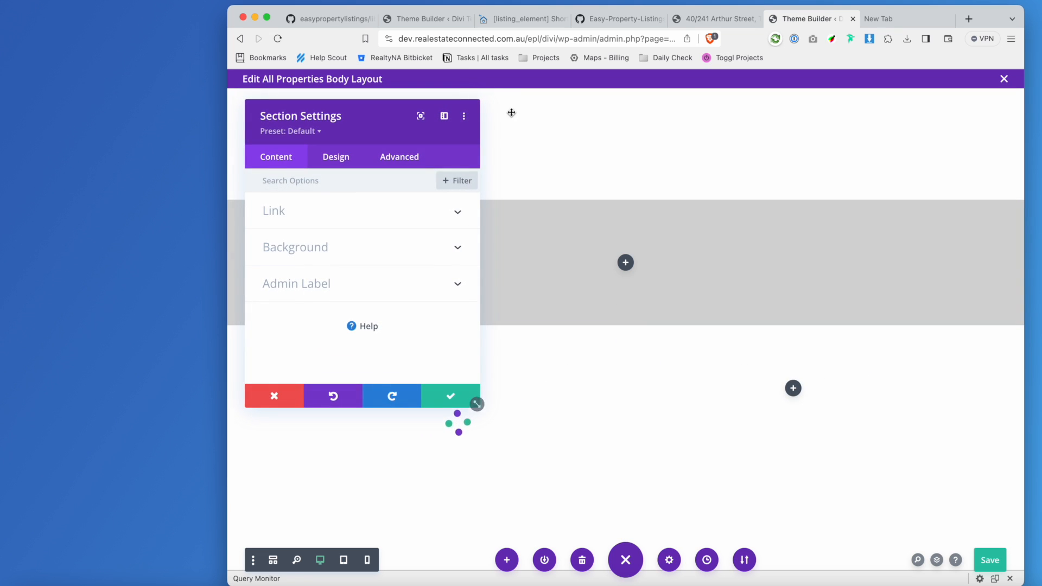
left_click(442, 401)
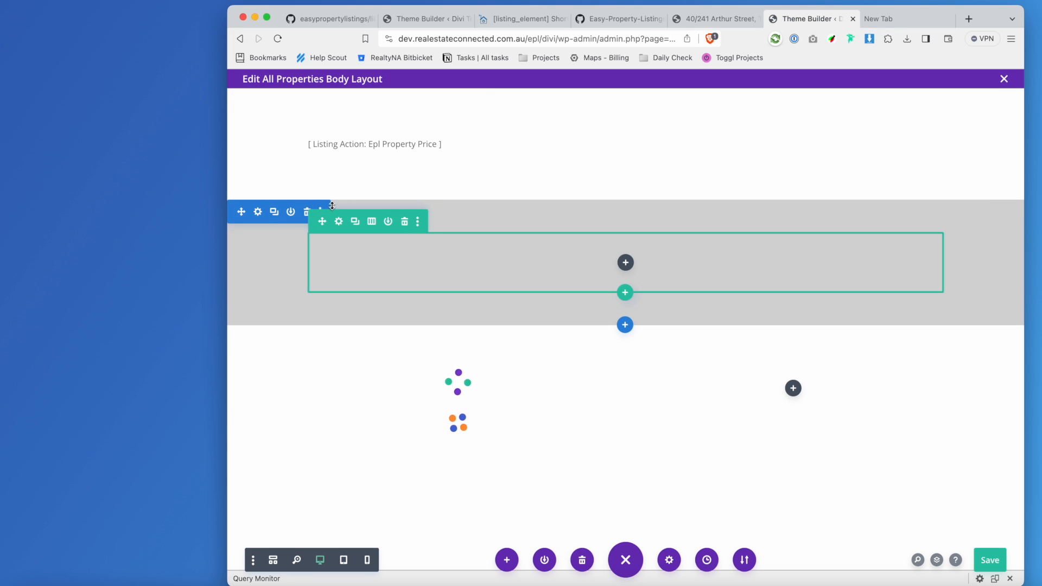
left_click(320, 210)
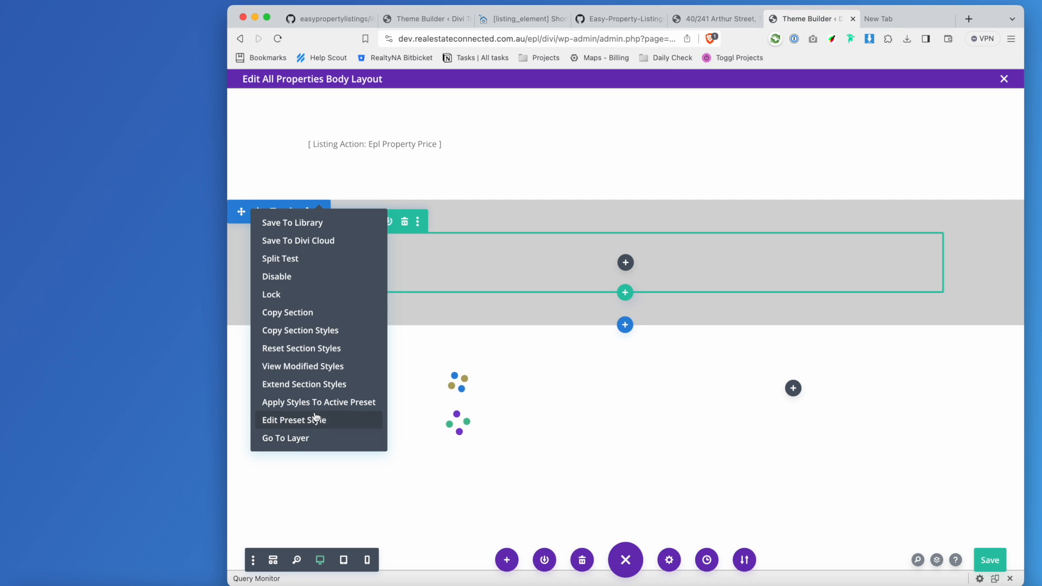
left_click(314, 336)
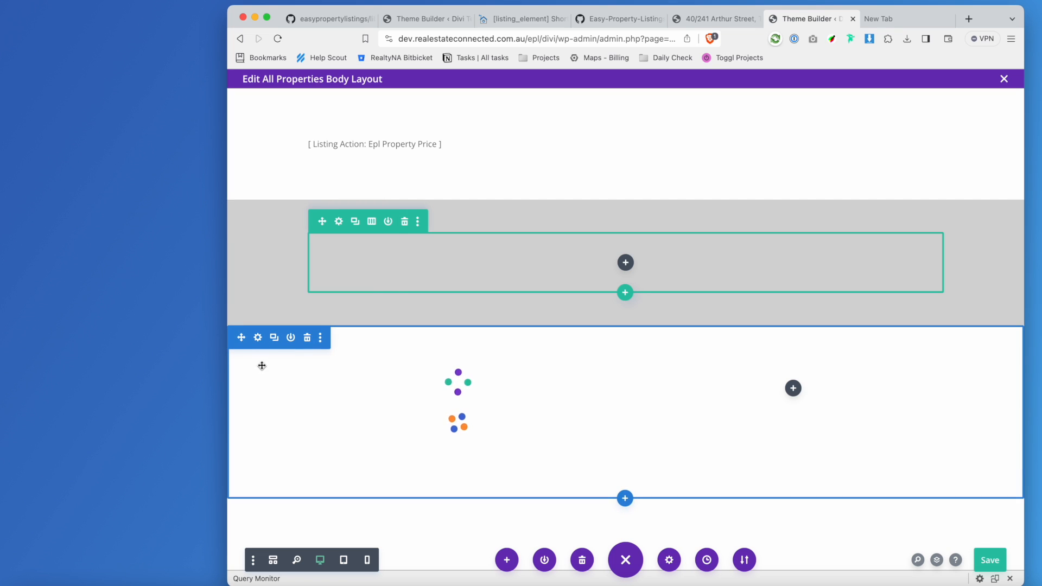
left_click(321, 337)
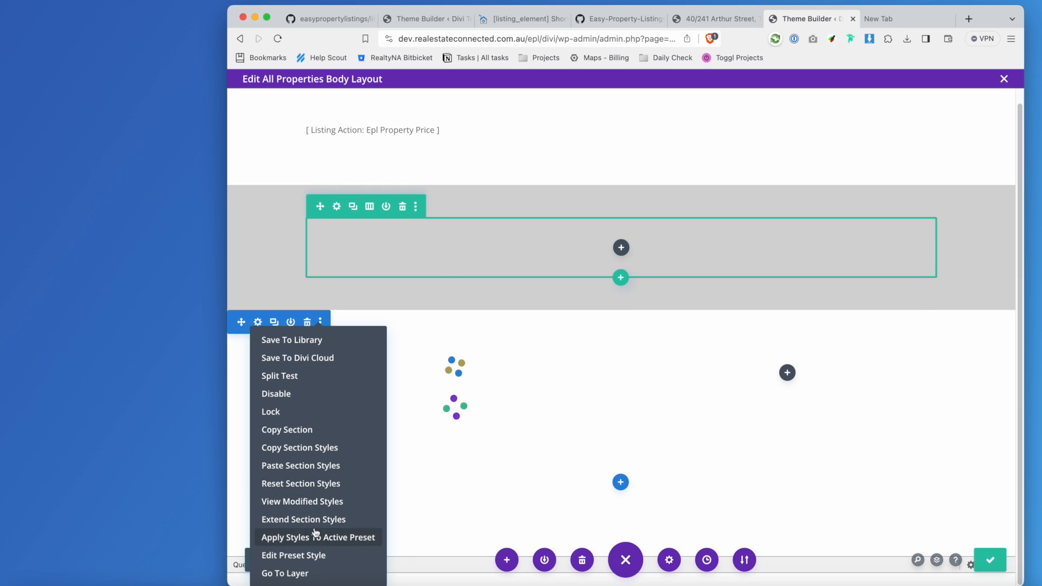
left_click(301, 465)
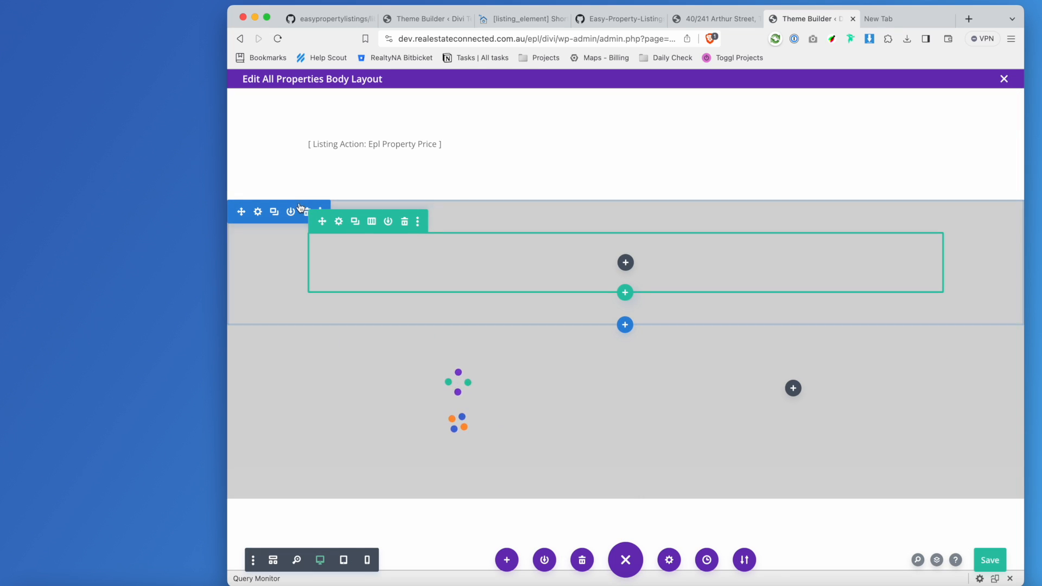
left_click(306, 212)
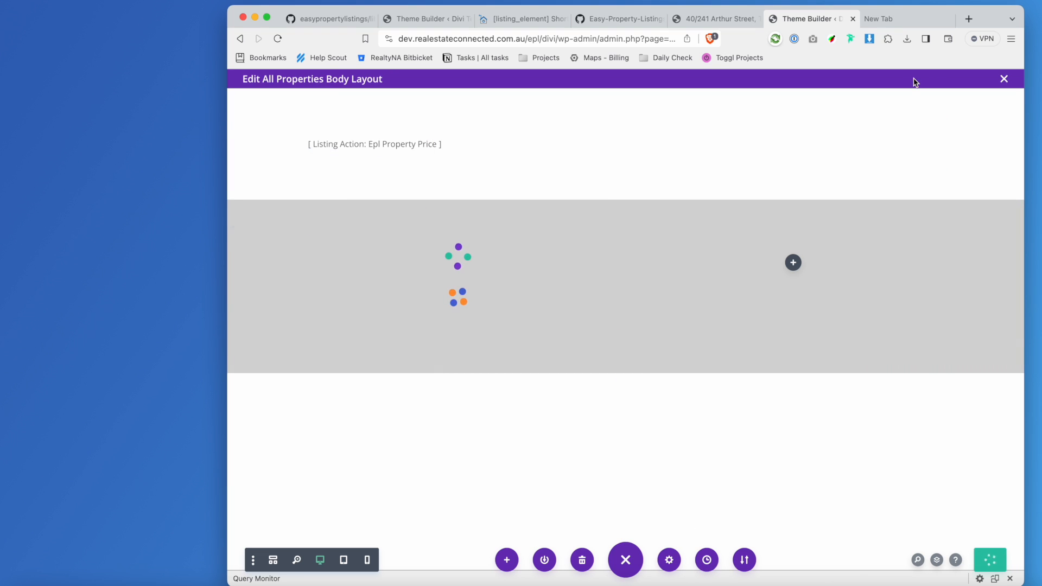
Preview the property page, then open the price Text module settings showing epl_property_price.
left_click(735, 19)
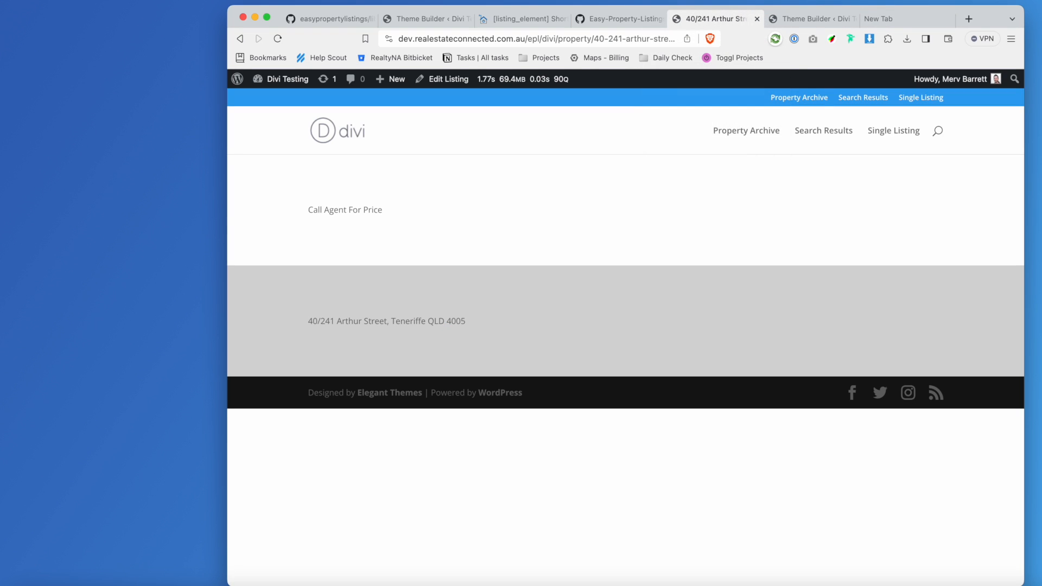
left_click(816, 19)
mouse_move(395, 149)
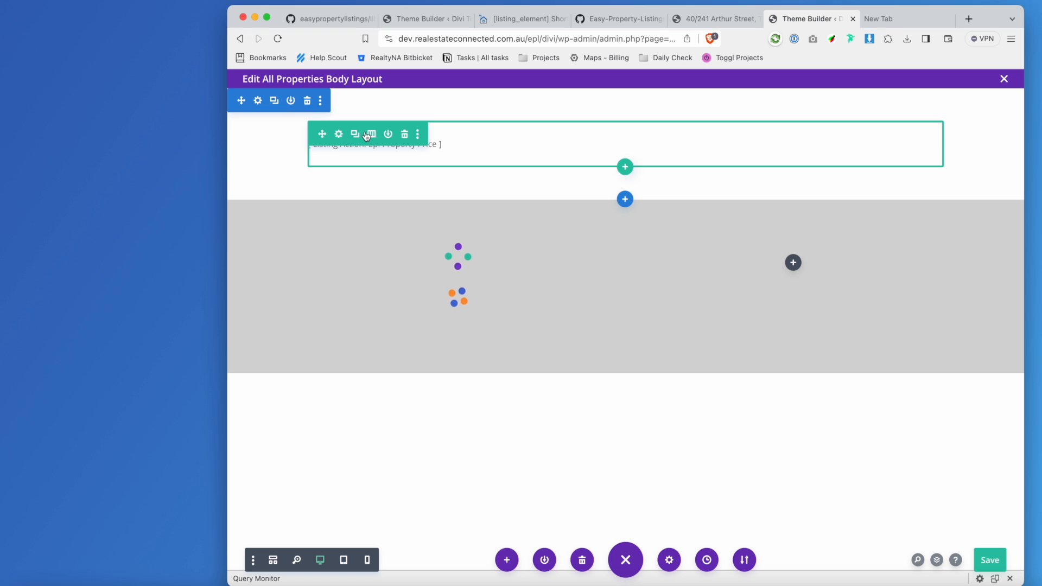
left_click(338, 135)
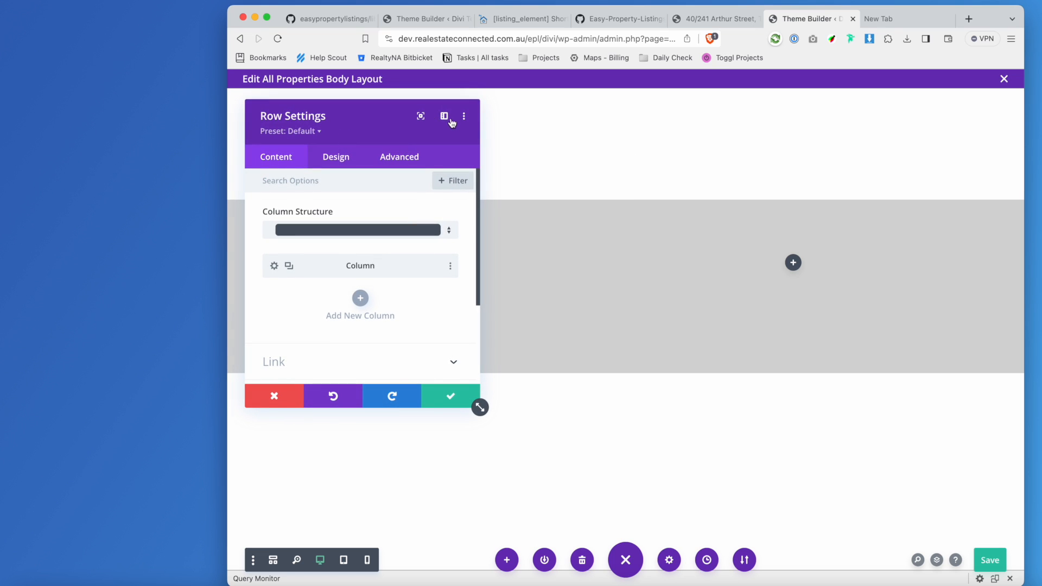
left_click(446, 395)
mouse_move(414, 144)
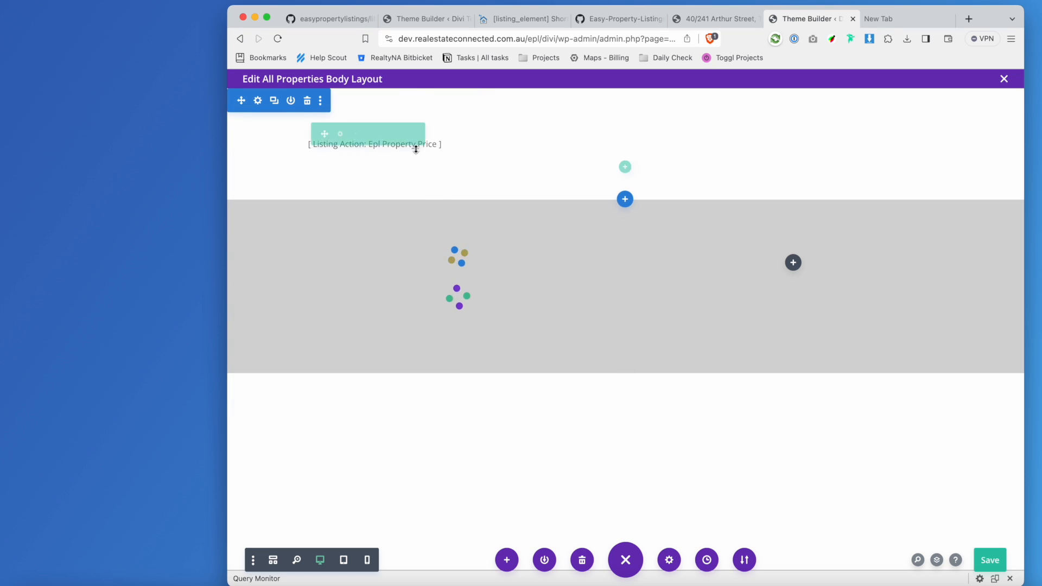
mouse_move(495, 145)
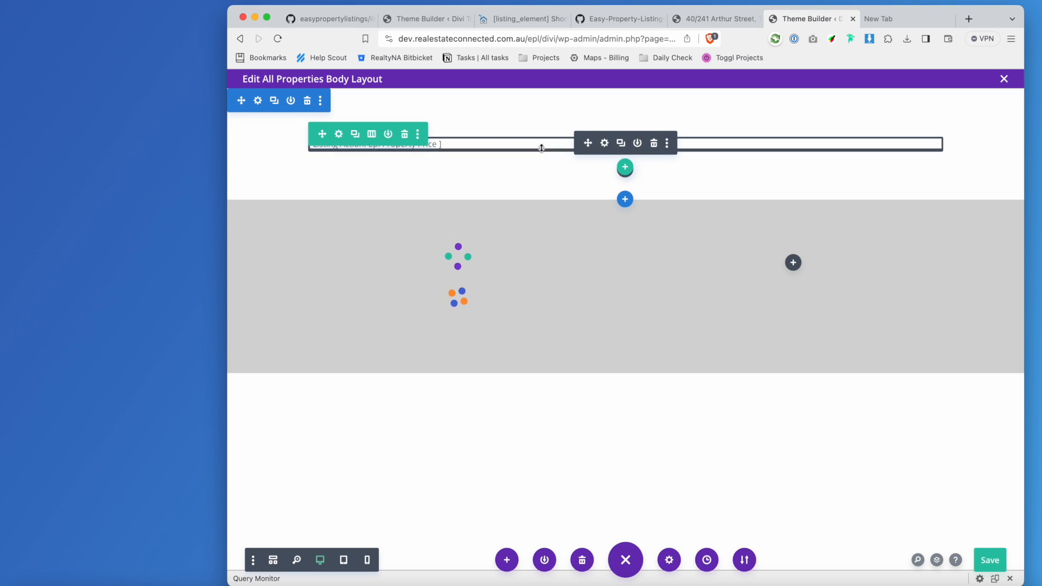
left_click(604, 145)
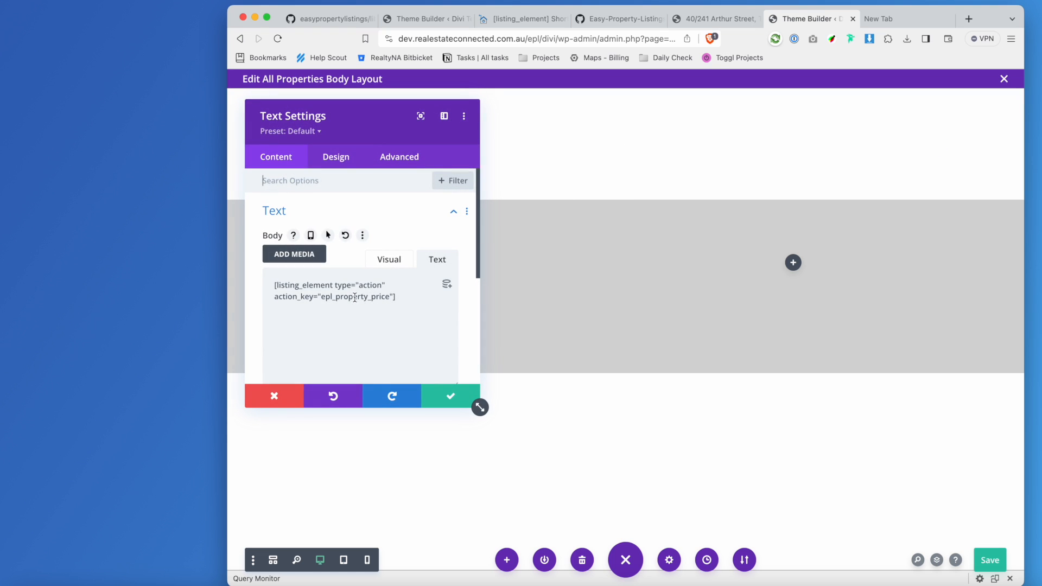
left_click(641, 19)
Look up epl_property_featured_image in content-listing-single.php, then return to the Theme Builder text settings.
scroll(693, 277, "up", 1)
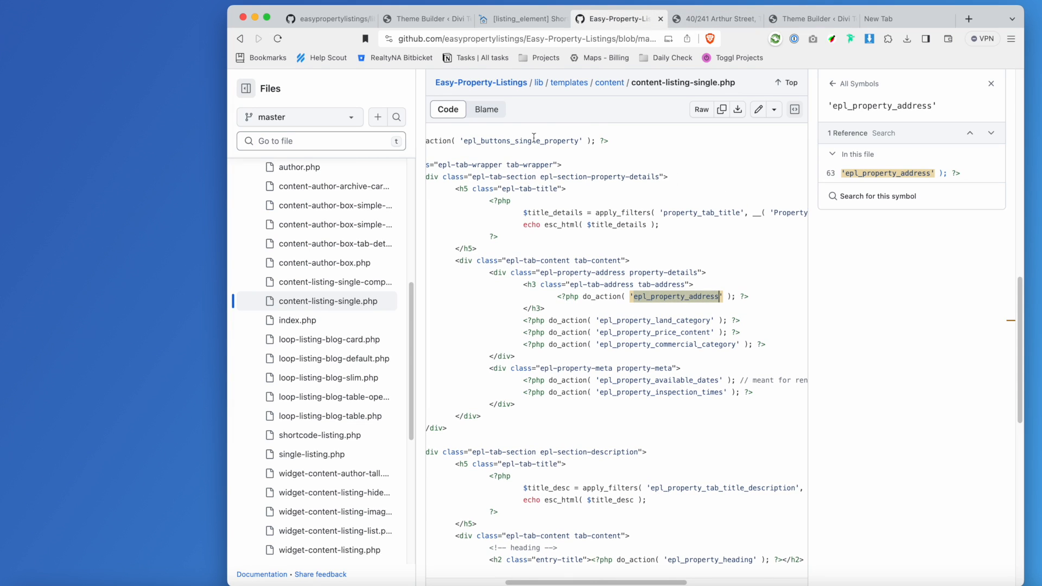
scroll(585, 266, "up", 7)
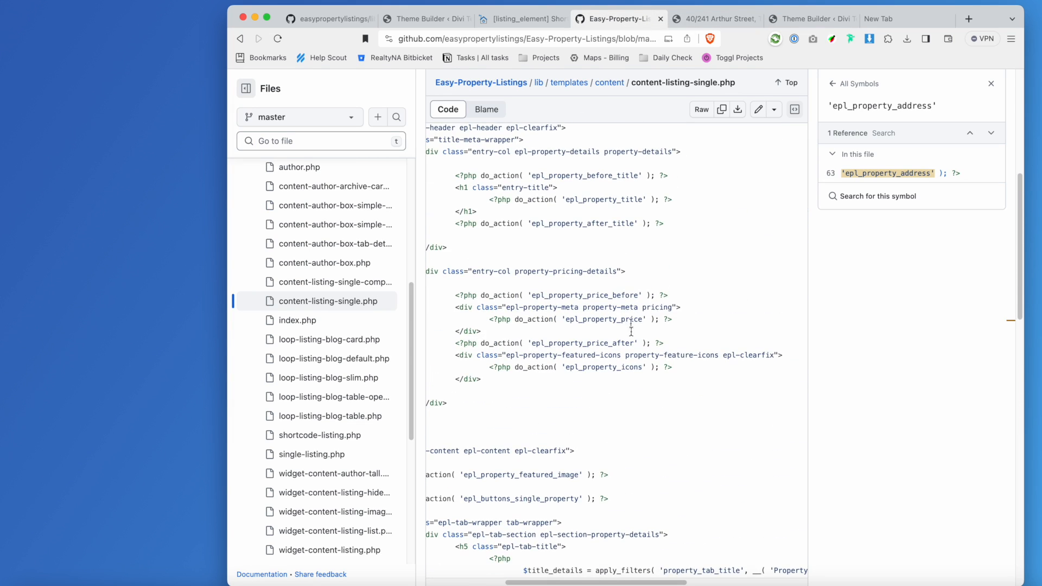
scroll(676, 344, "up", 5)
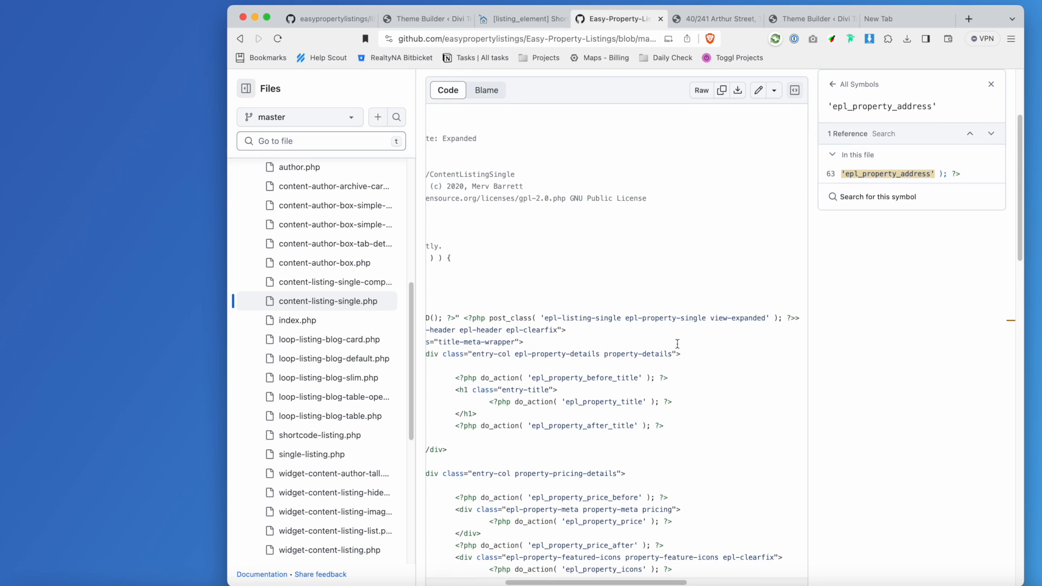
scroll(678, 346, "down", 6)
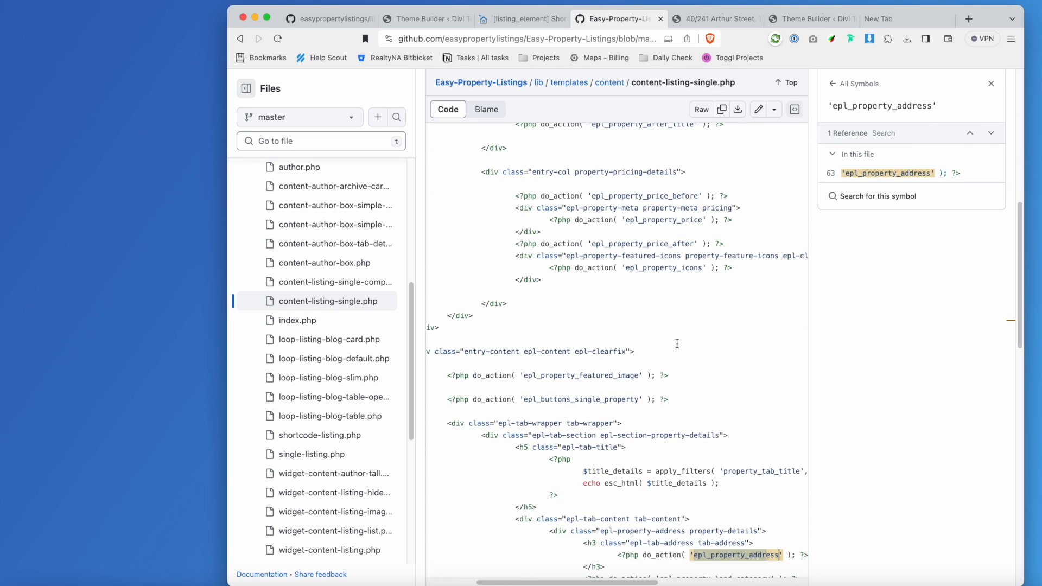
left_click(626, 374)
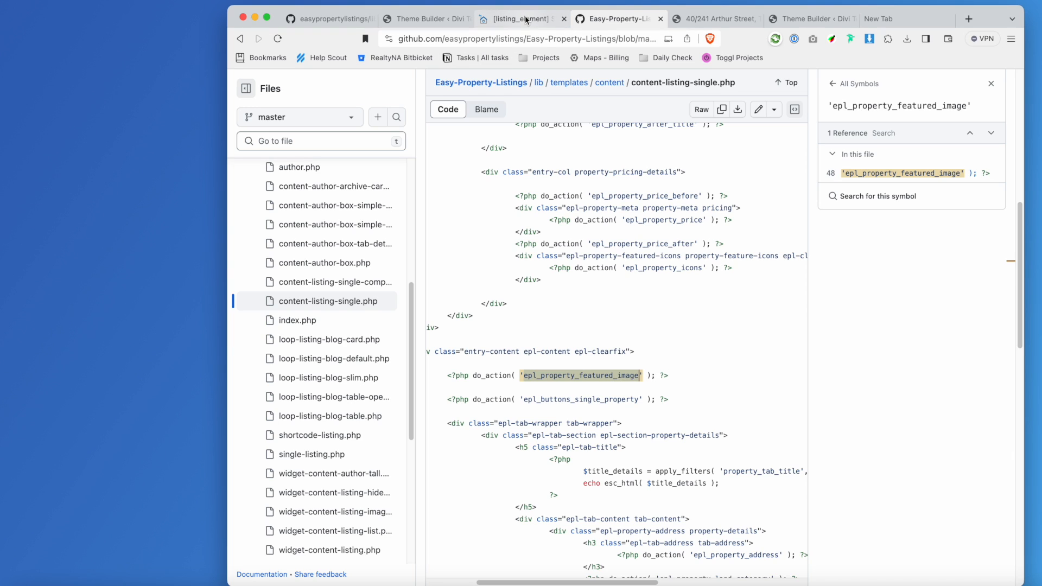
mouse_move(526, 21)
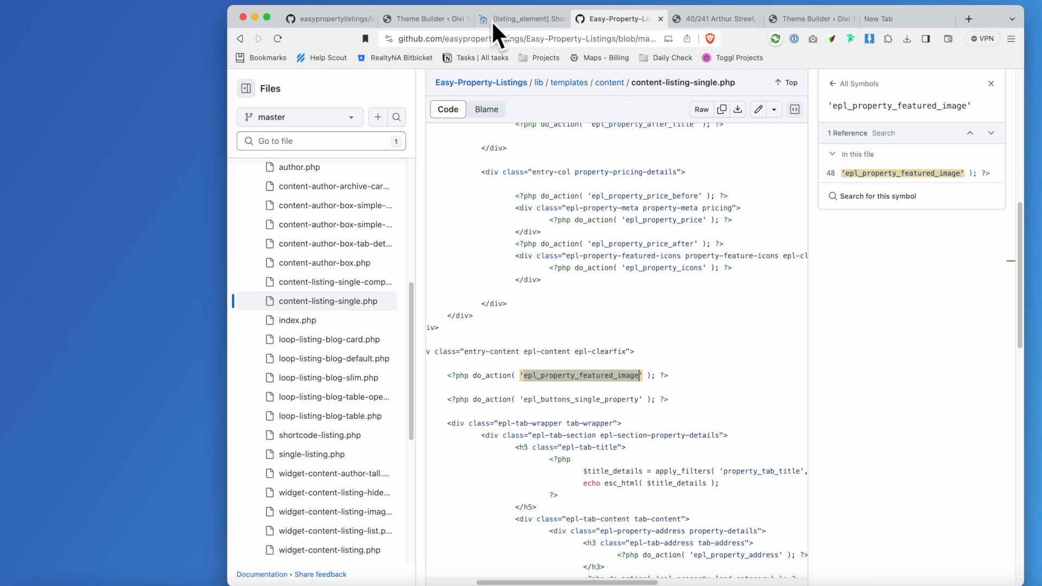
left_click(513, 18)
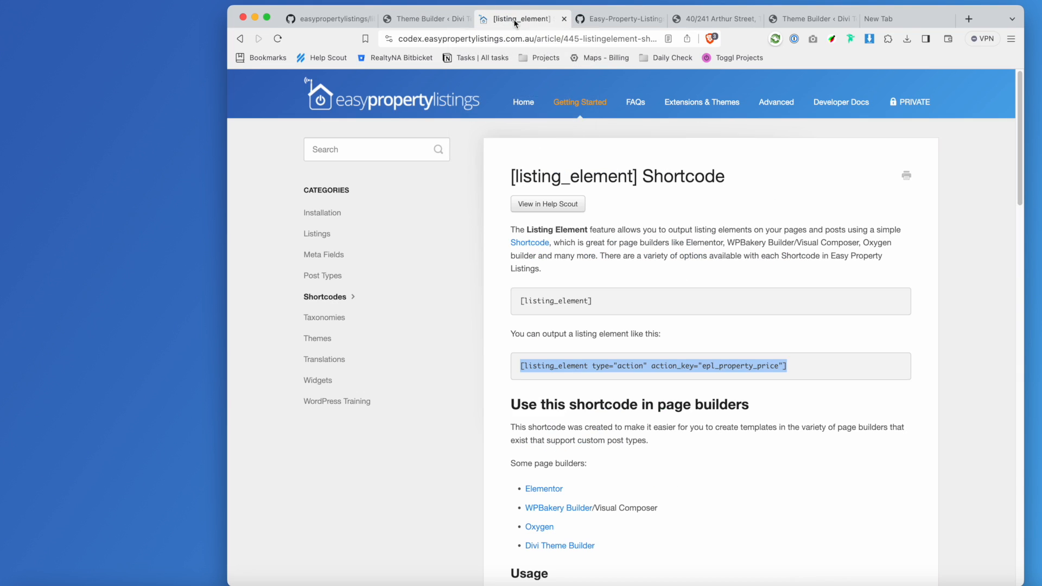
left_click(422, 21)
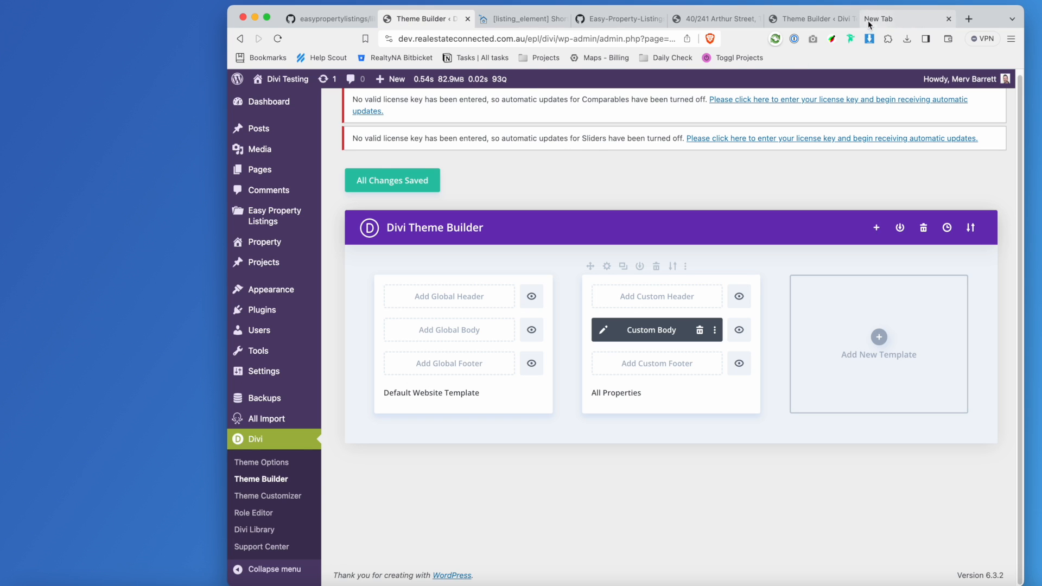
left_click(812, 19)
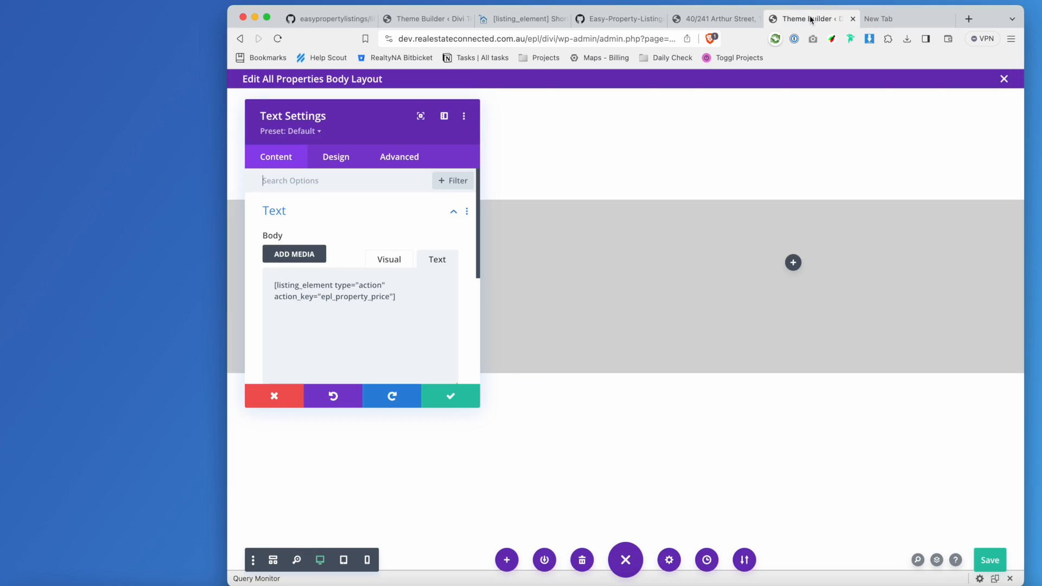
Replace epl_property_price with epl_property_featured_image in the shortcode, save, and view the property page.
double_click(362, 296)
type("epl_property_featured_image")
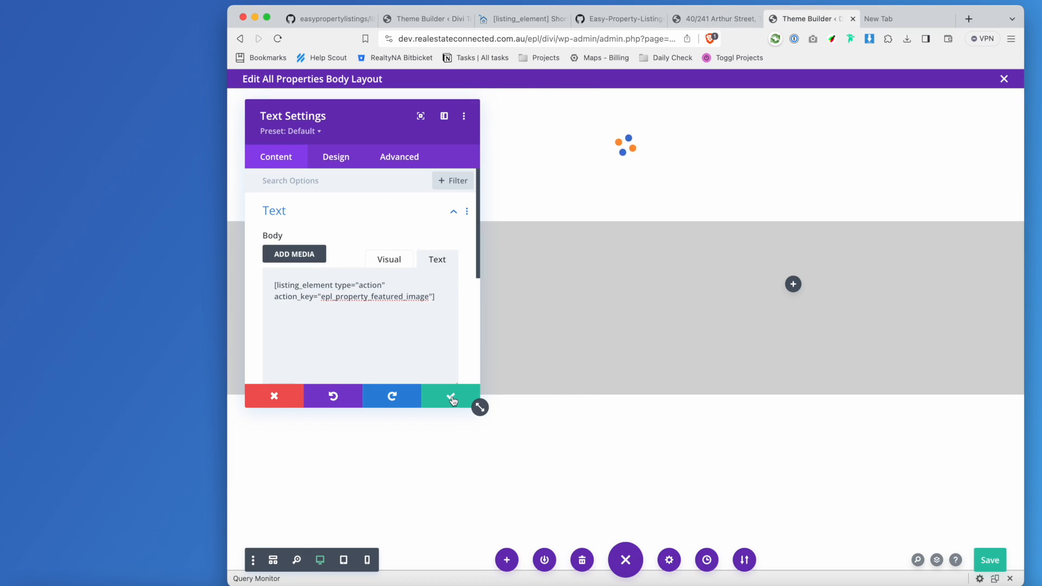
left_click(476, 405)
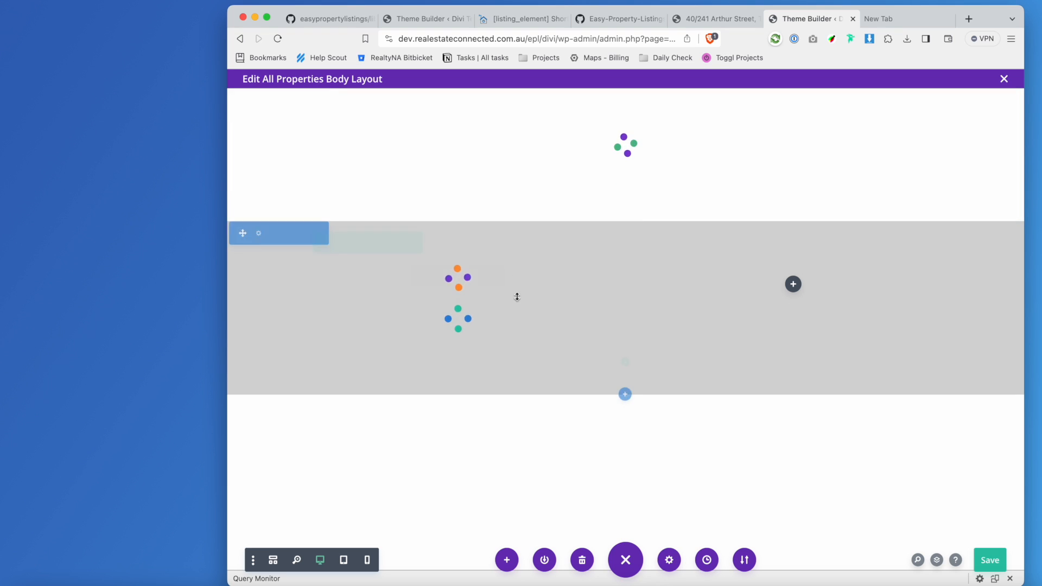
left_click(991, 560)
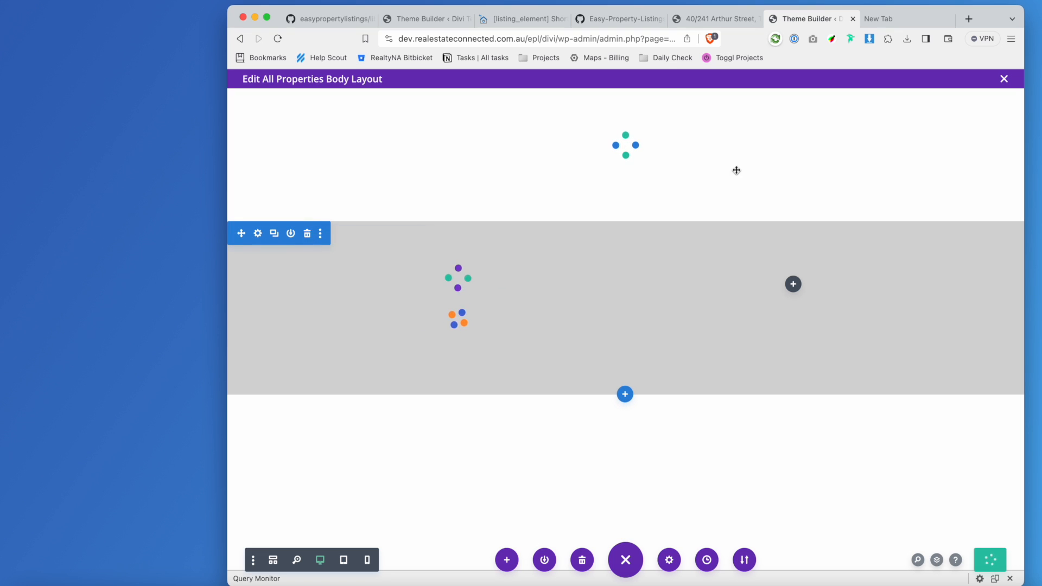
left_click(703, 22)
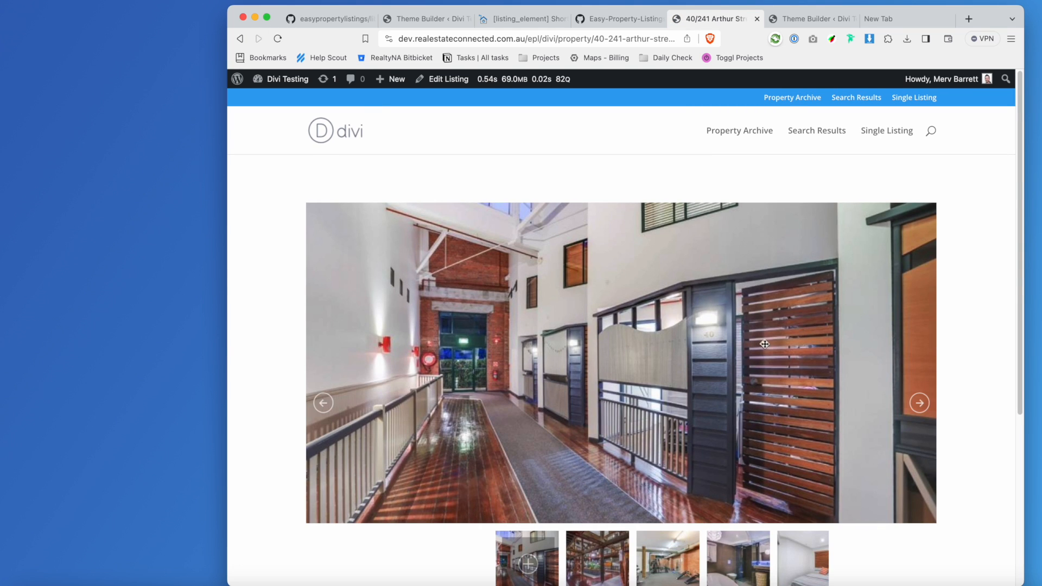
scroll(559, 314, "down", 3)
scroll(395, 369, "up", 3)
scroll(607, 286, "down", 5)
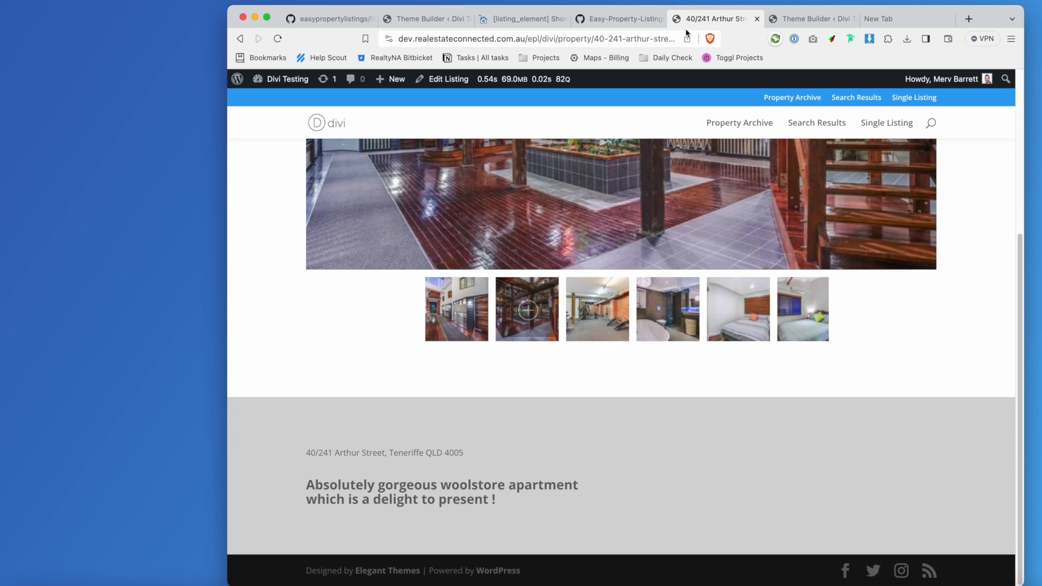
mouse_move(497, 19)
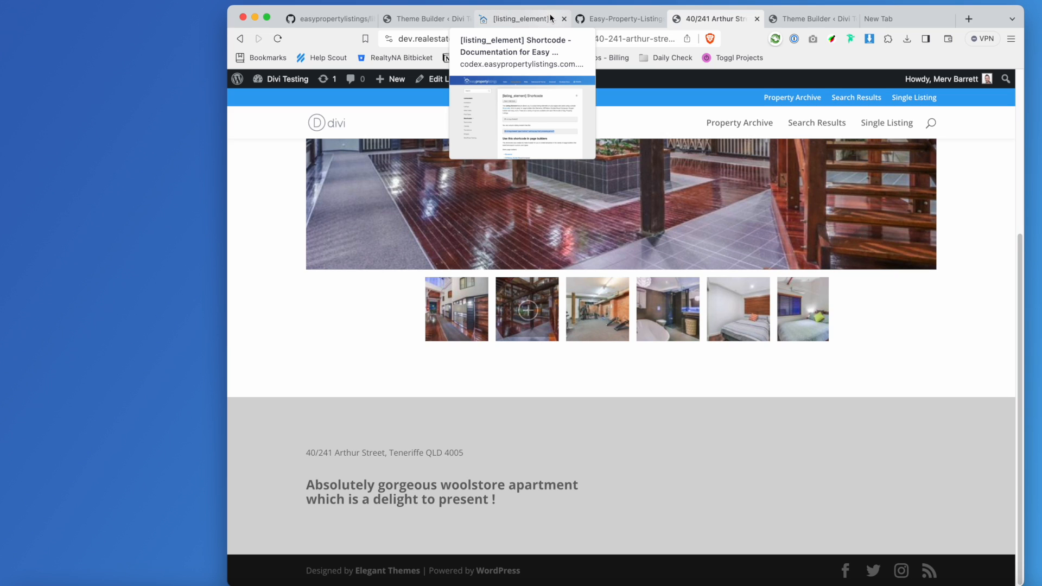
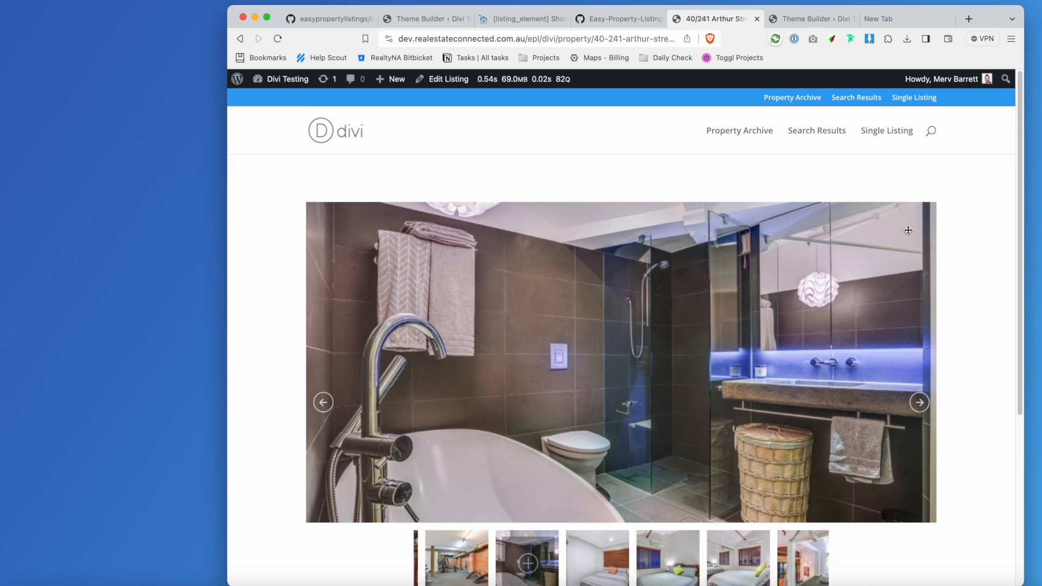
Review the Arthur Street listing's image gallery, then open the All Properties body layout in Divi.
scroll(688, 199, "down", 5)
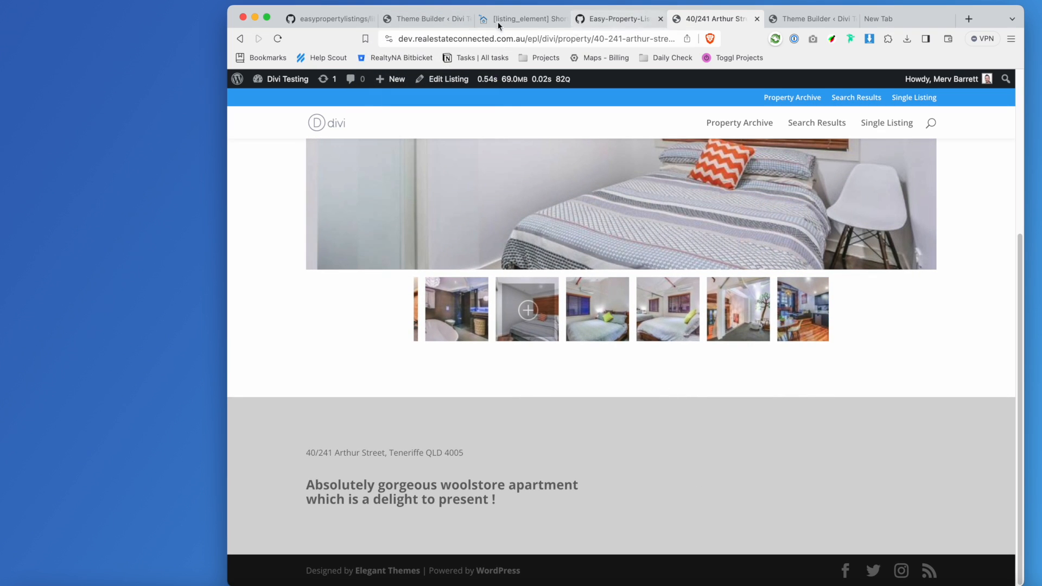
left_click(409, 19)
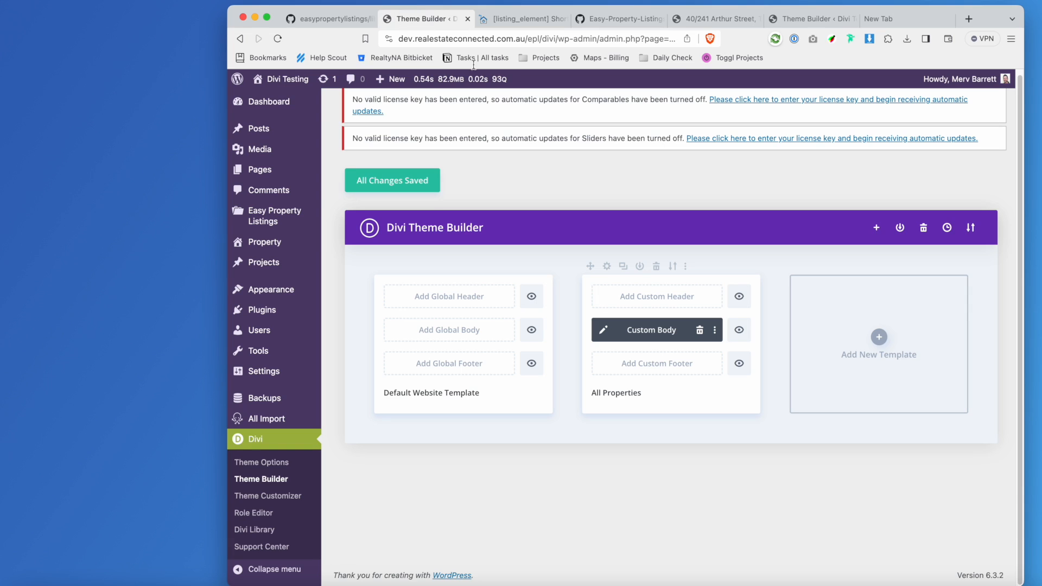
left_click(651, 20)
left_click(722, 19)
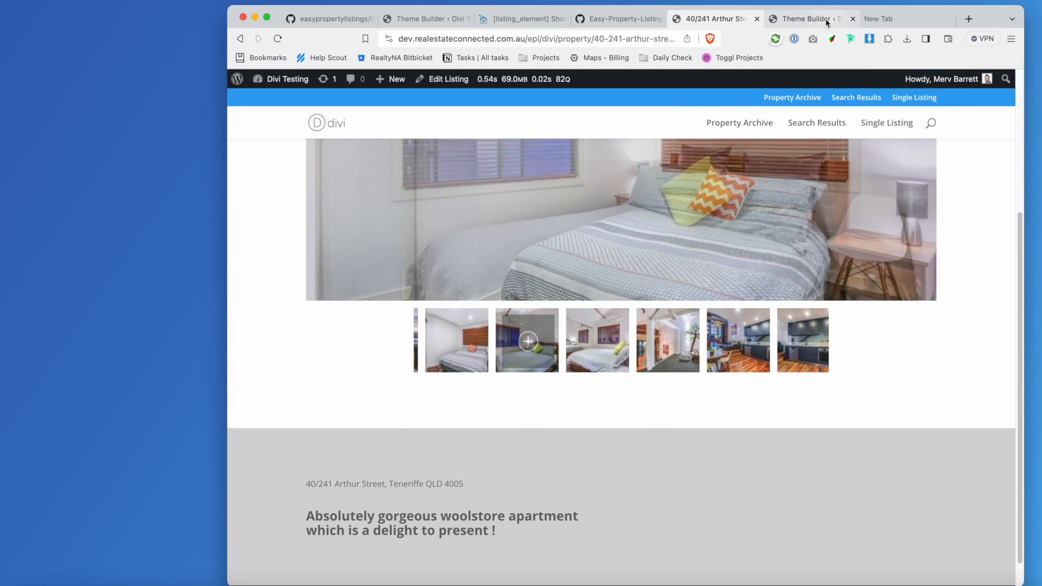
left_click(826, 18)
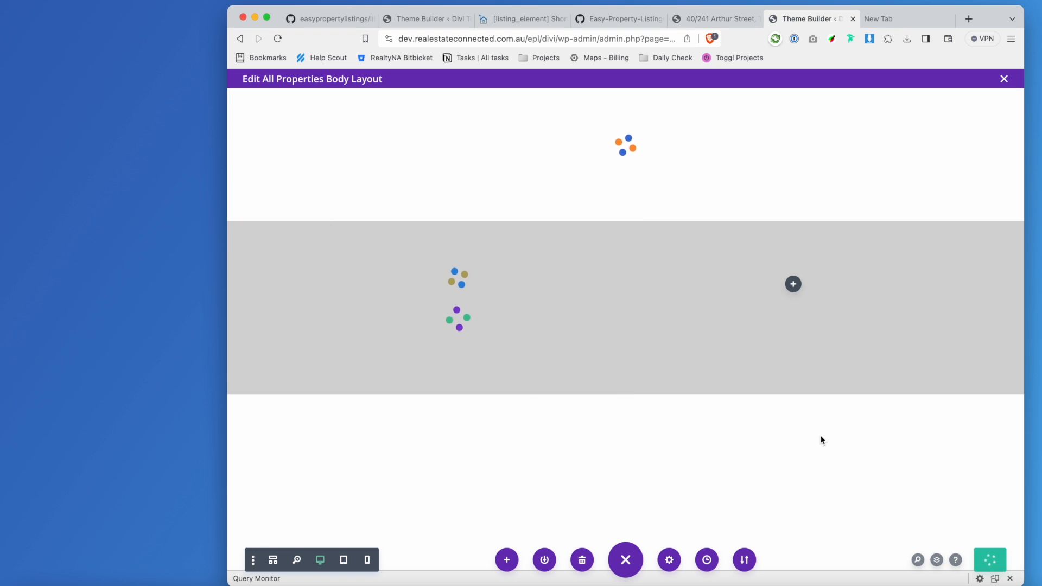
Add a Text module to the layout's right column.
left_click(794, 284)
type("text")
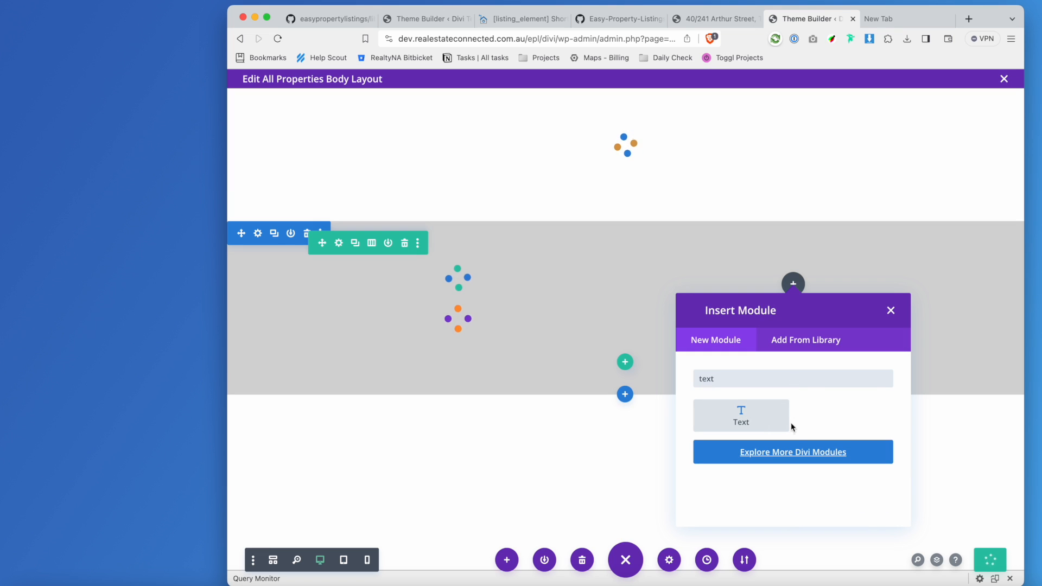
left_click(740, 411)
left_click(408, 263)
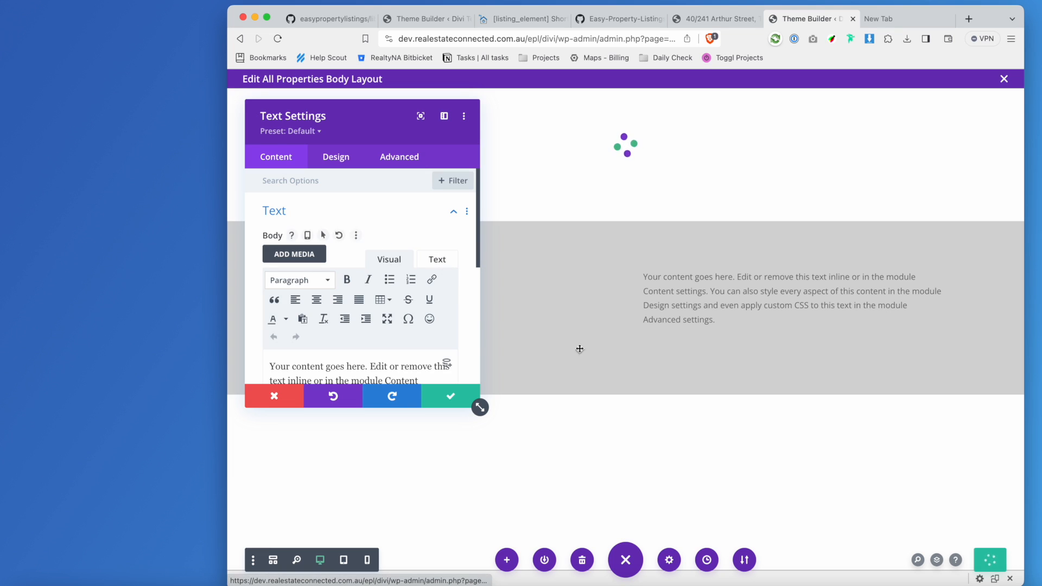
left_click(449, 260)
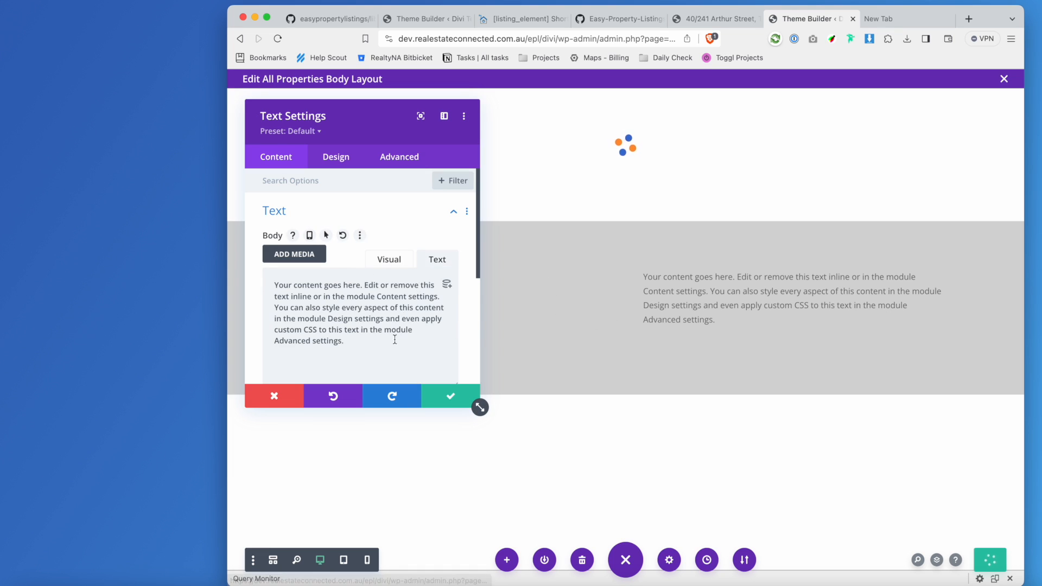
Copy the listing_element price shortcode from the docs and paste it over the placeholder text.
left_click(536, 13)
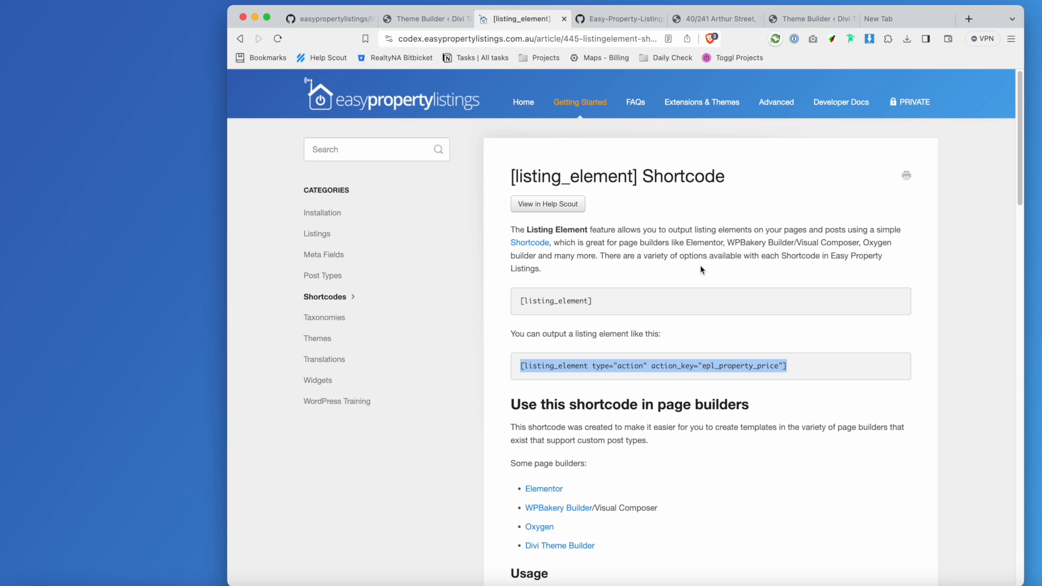
right_click(775, 364)
left_click(826, 390)
left_click(895, 18)
left_click(802, 19)
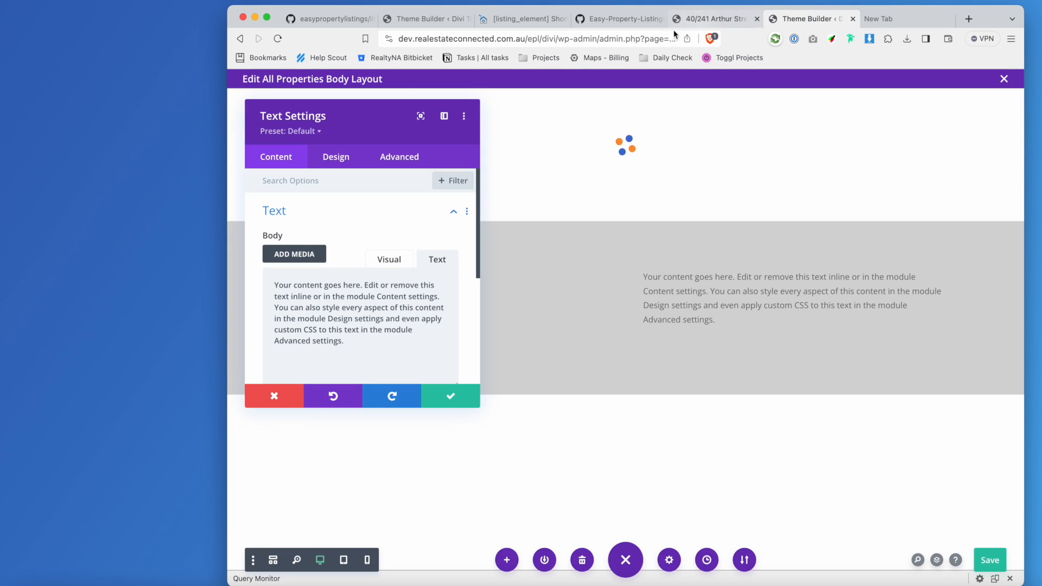
key("ctrl+a")
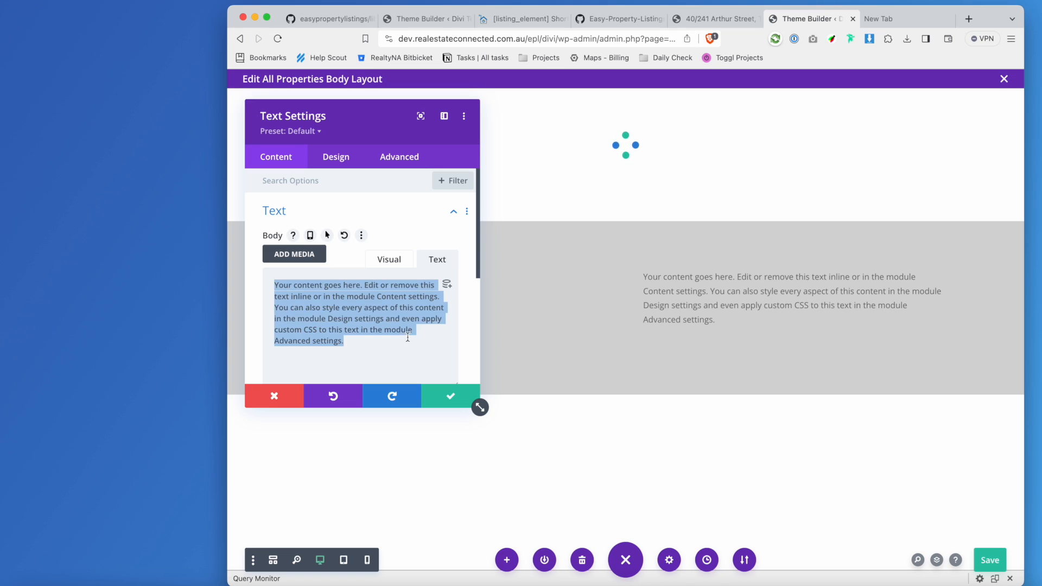
key("ctrl+v")
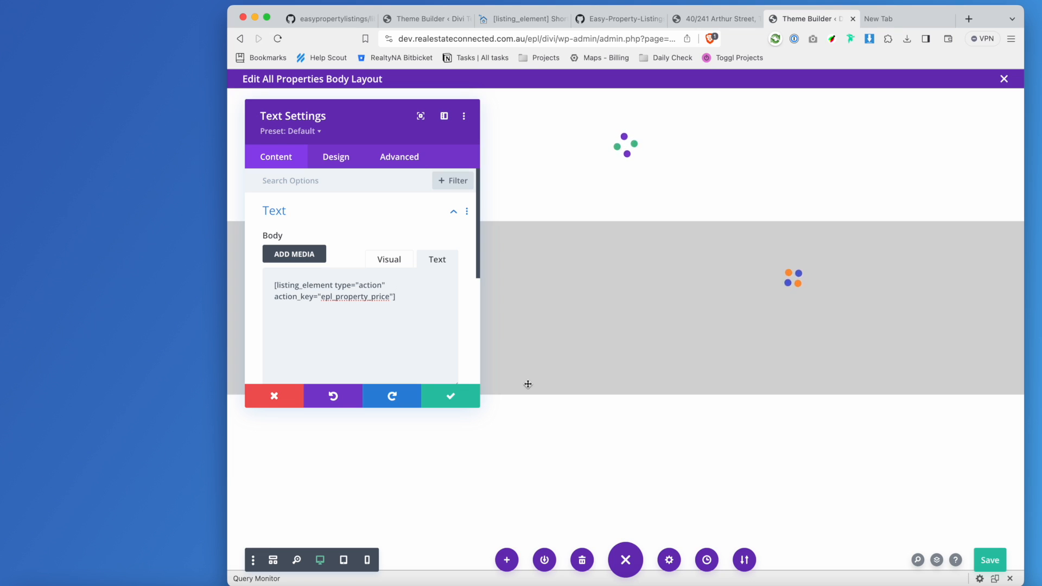
Save the price module, then raise its text size from 14px to 35px.
left_click(470, 400)
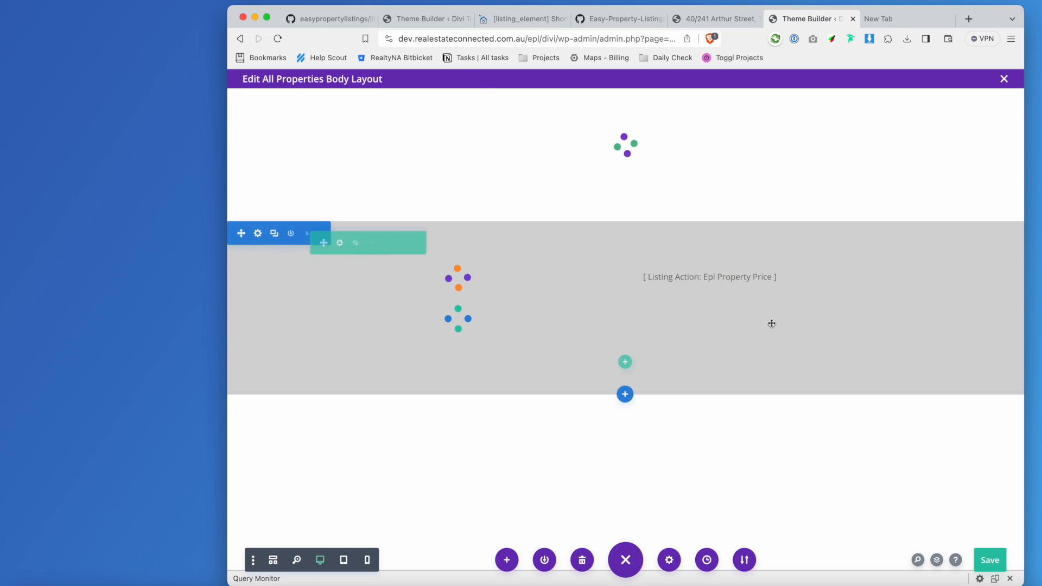
left_click(771, 276)
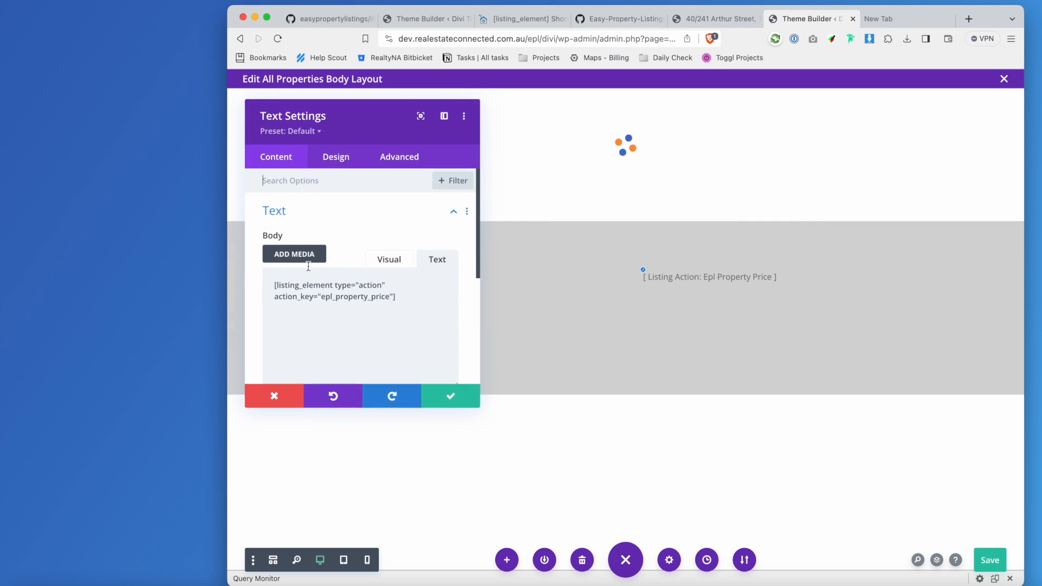
left_click(347, 156)
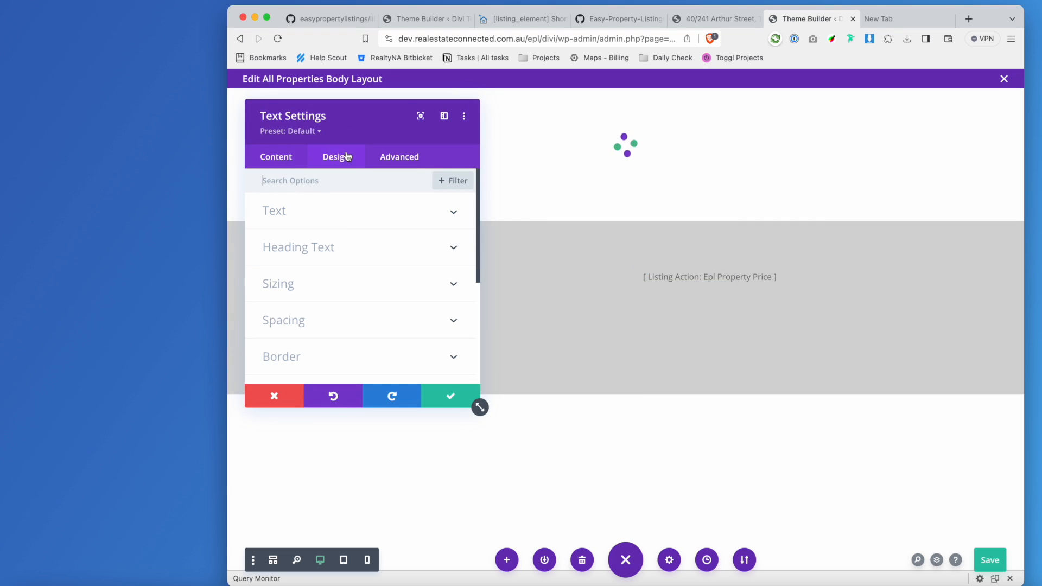
left_click(420, 218)
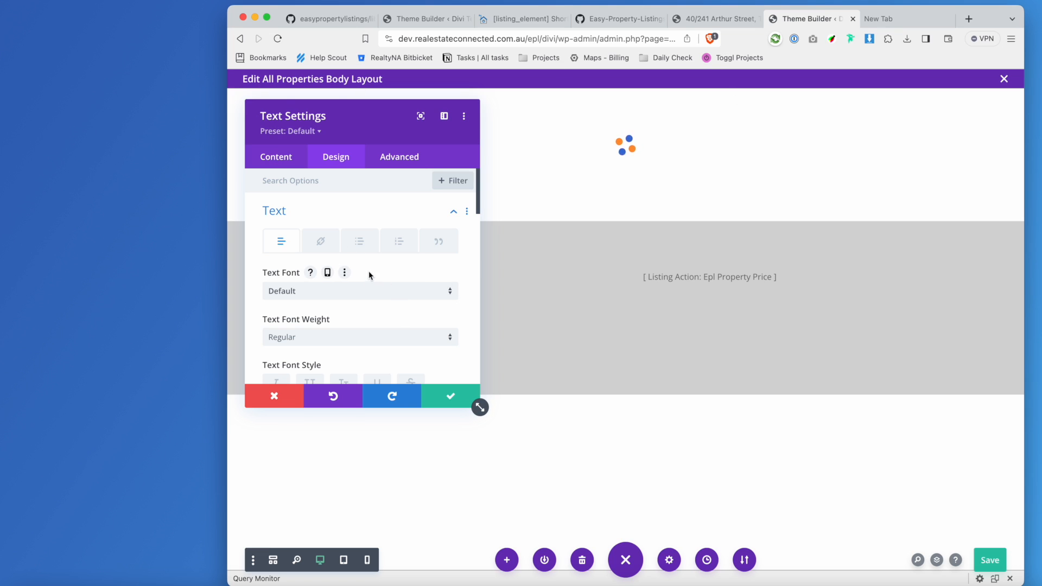
scroll(372, 302, "down", 2)
scroll(372, 303, "up", 2)
scroll(371, 304, "down", 4)
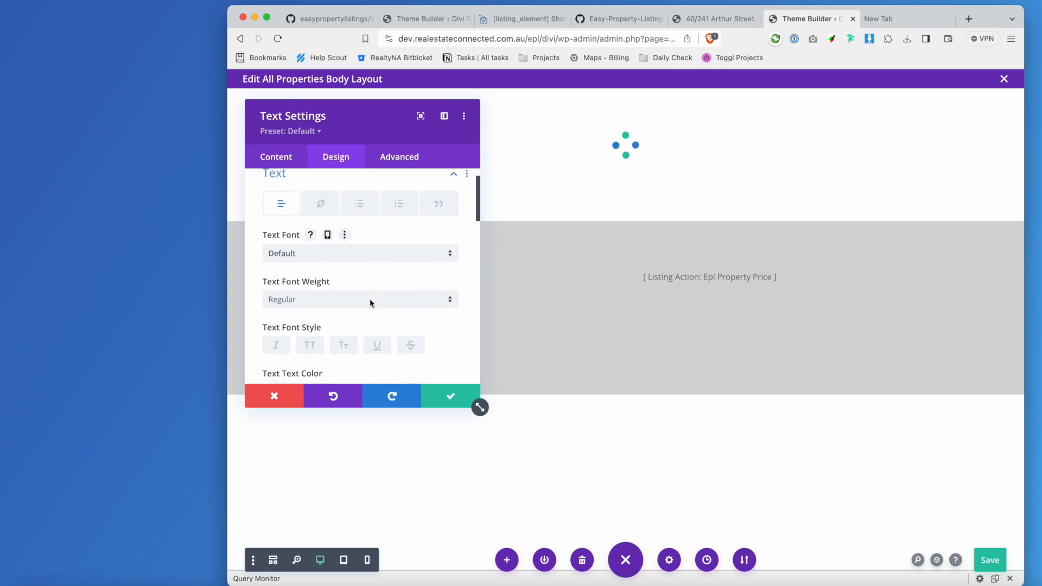
scroll(372, 303, "down", 2)
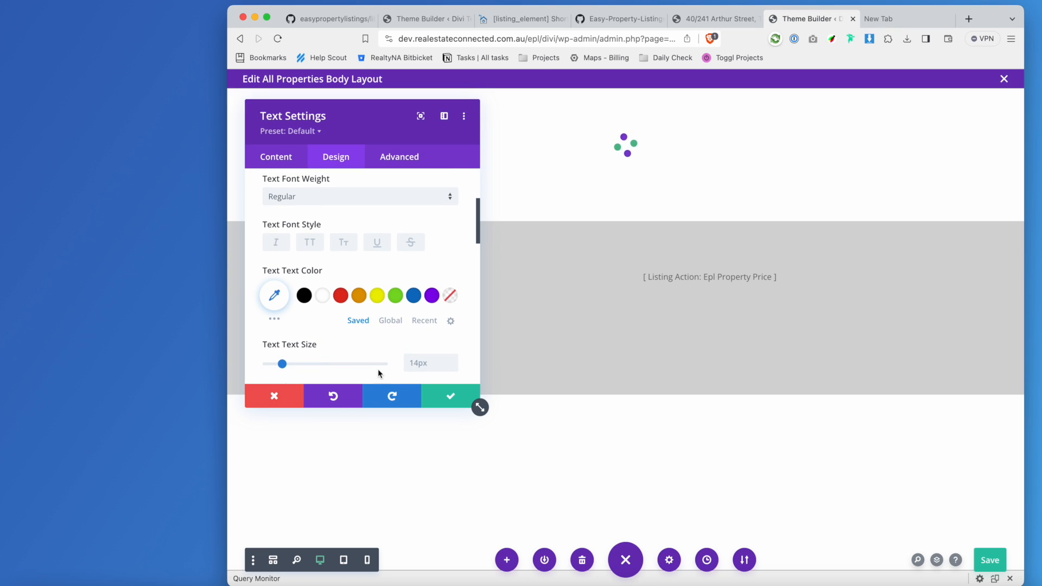
left_click_drag(298, 368, 307, 368)
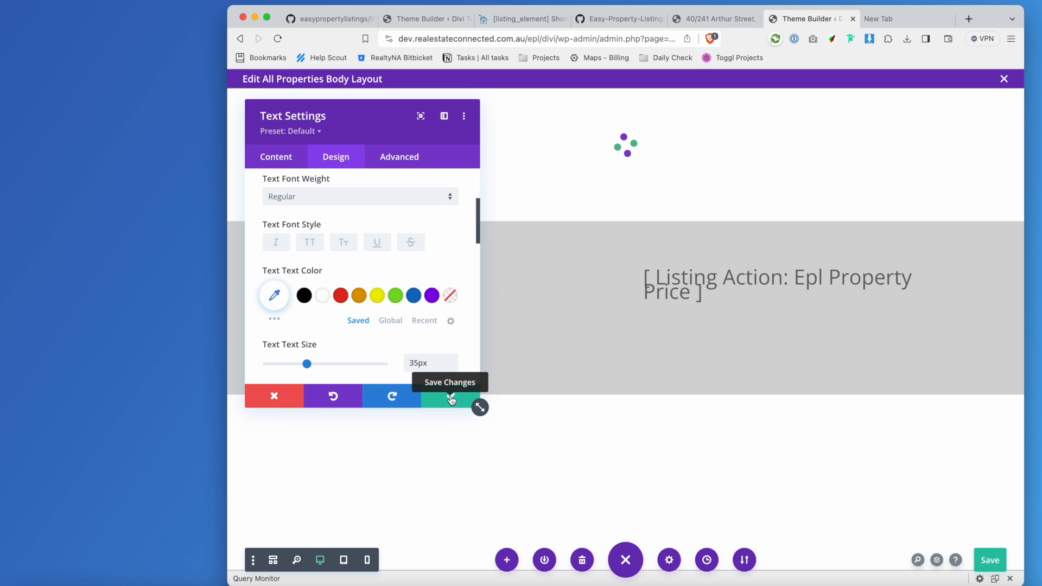
Right-align the price text and save the module settings.
left_click(398, 167)
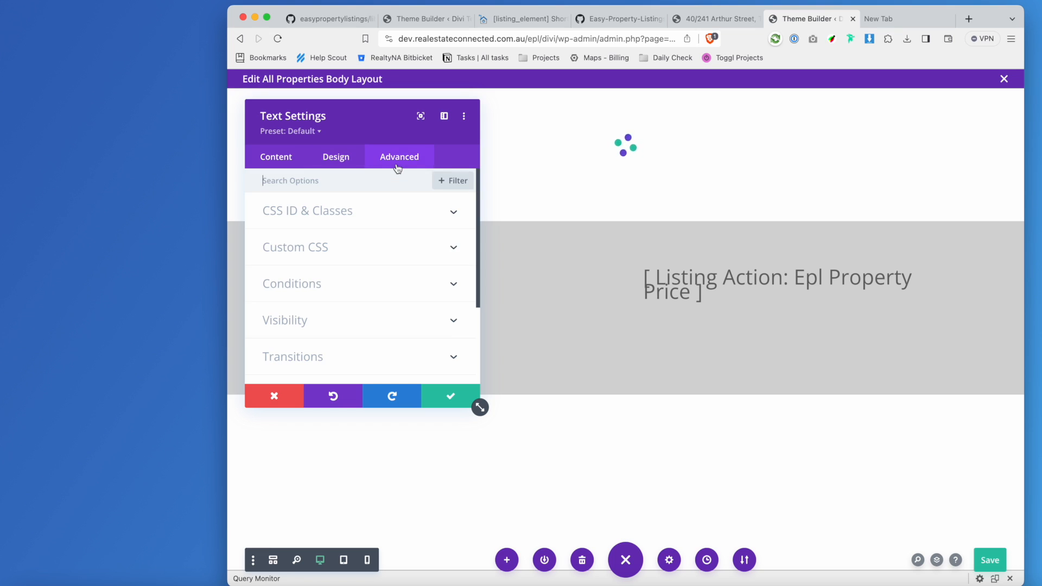
left_click(265, 163)
left_click(335, 212)
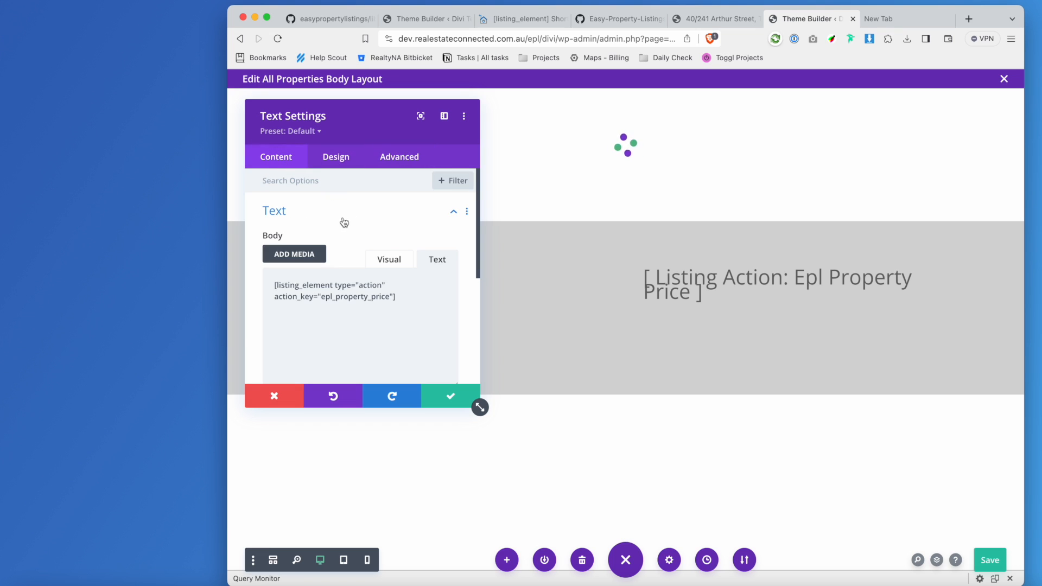
scroll(423, 271, "down", 5)
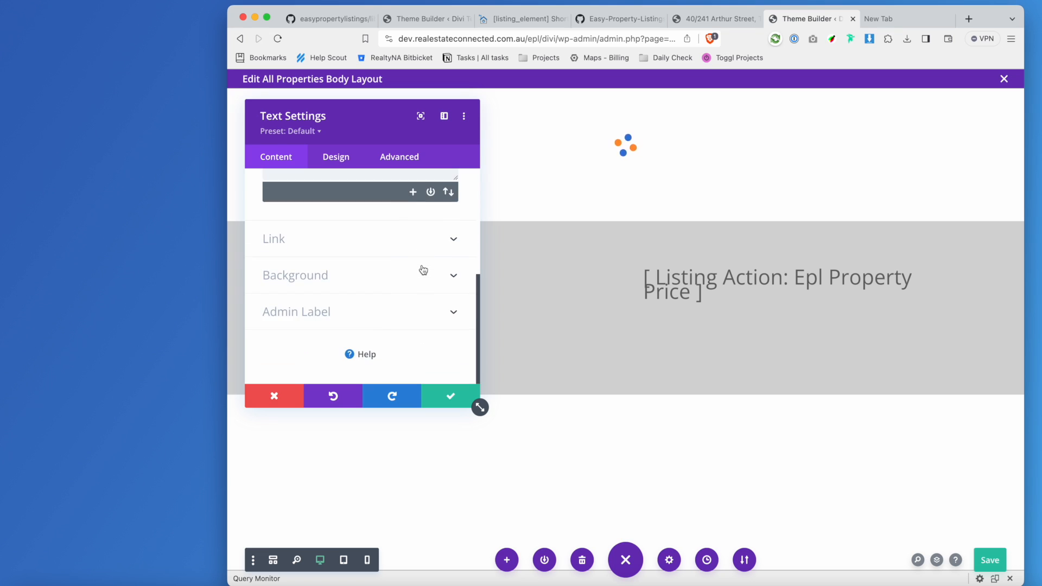
scroll(423, 270, "up", 5)
left_click(390, 259)
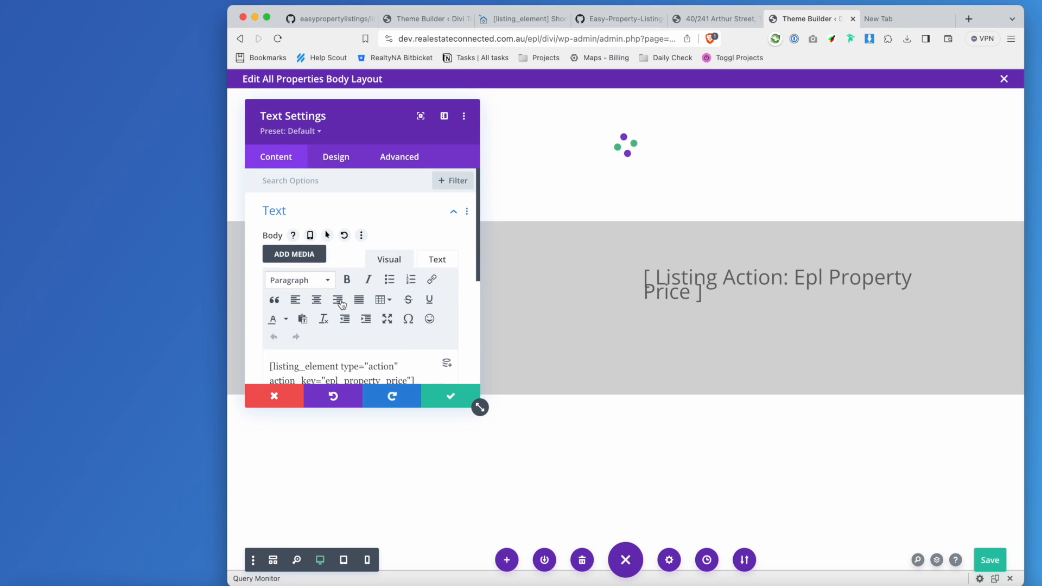
left_click(339, 302)
scroll(413, 337, "down", 1)
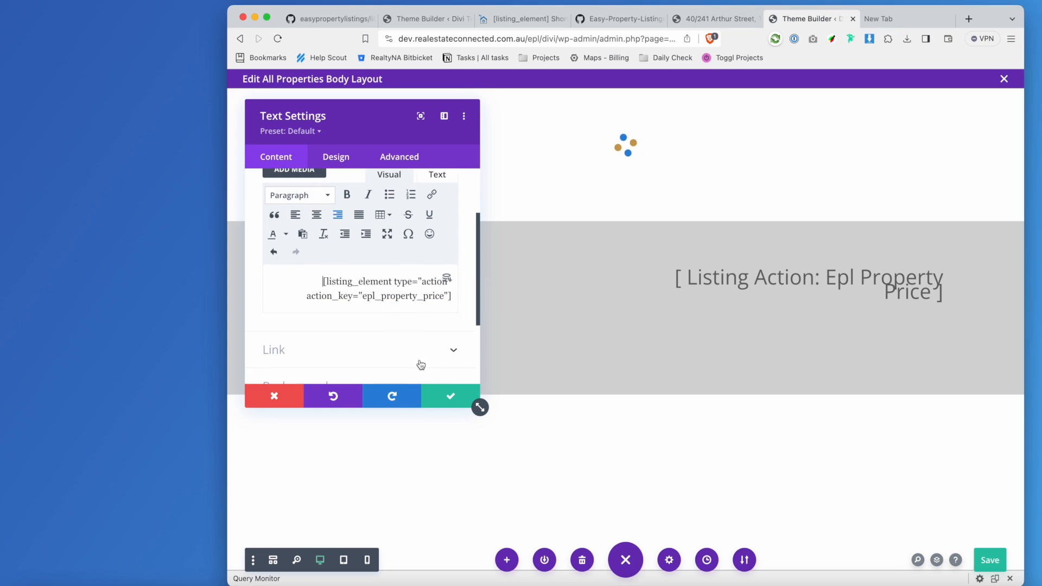
left_click(450, 395)
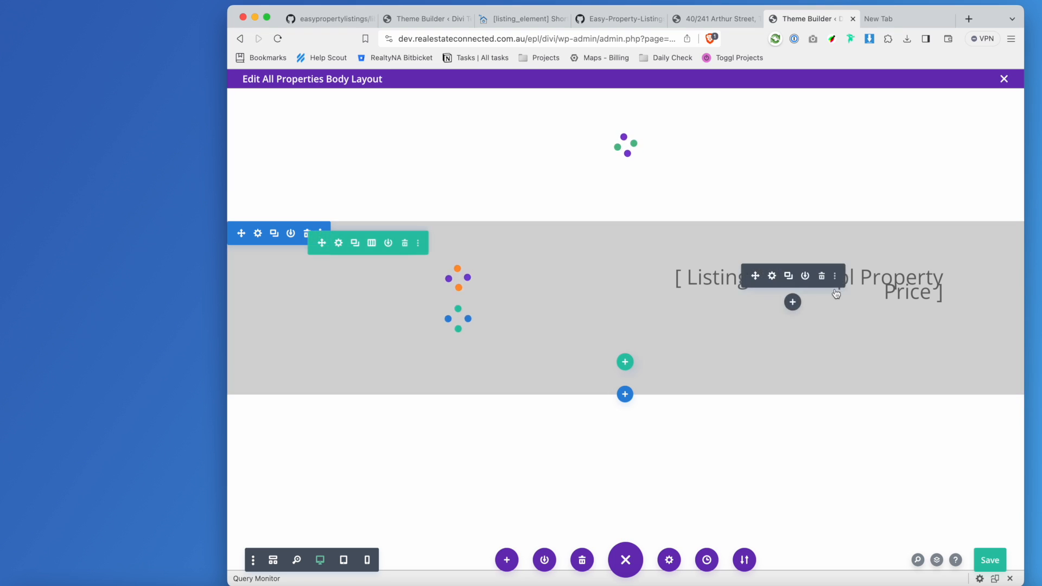
Duplicate the property address module and drag the copy into the right column beneath the price.
left_click(793, 301)
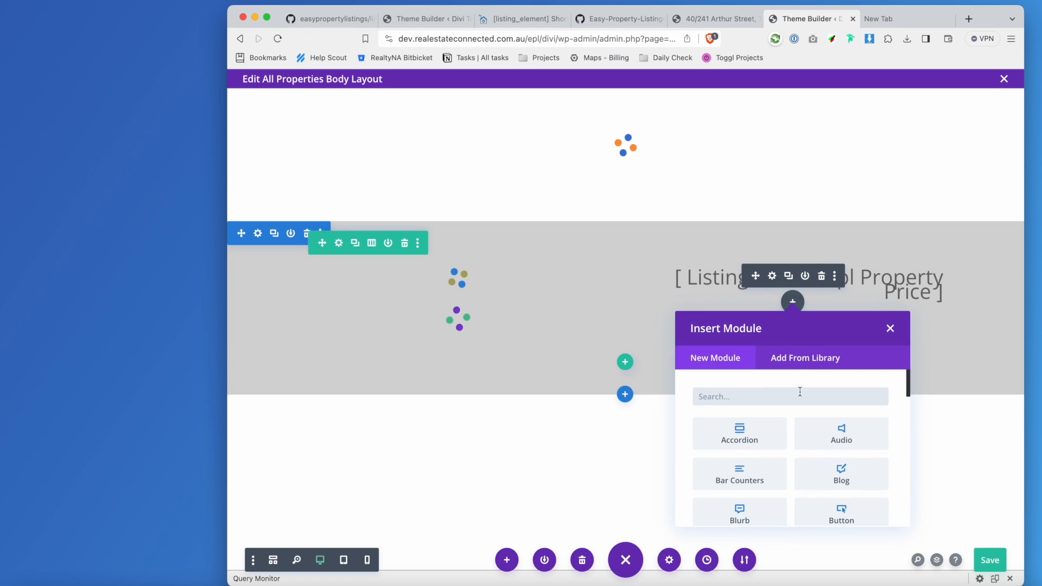
left_click(891, 328)
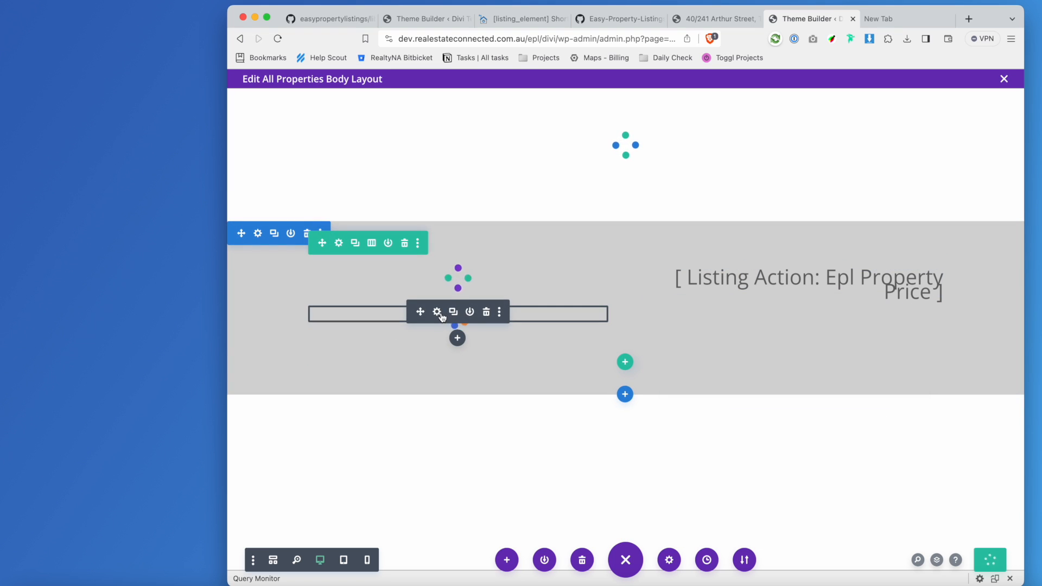
left_click(500, 314)
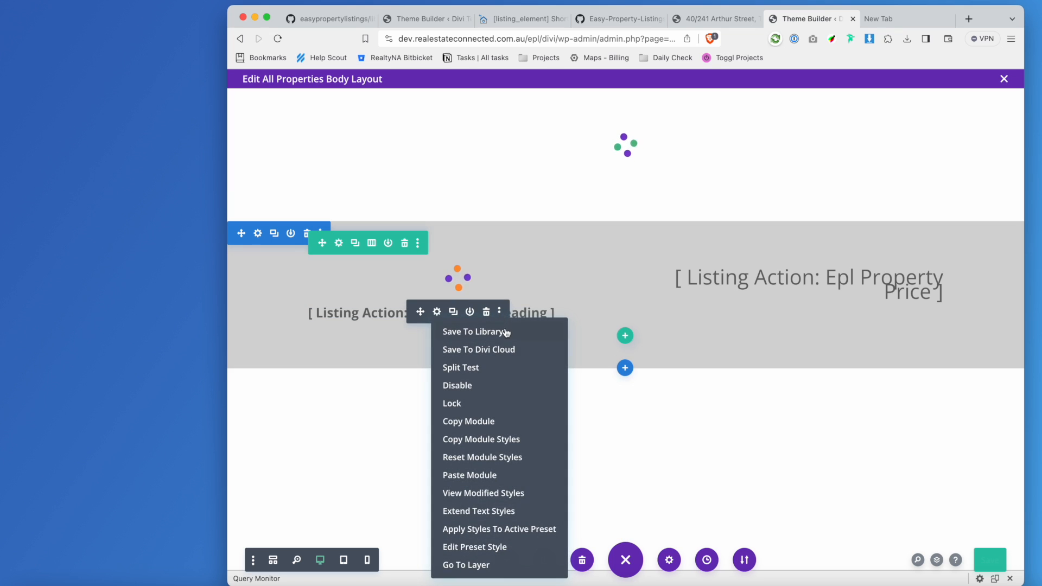
left_click(475, 421)
left_click_drag(420, 305, 429, 274)
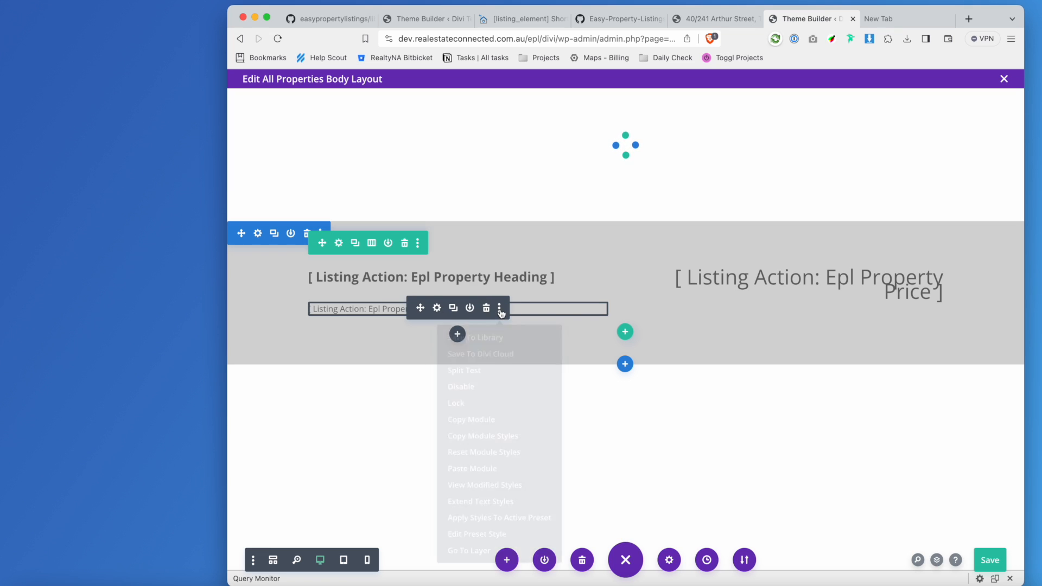
left_click(454, 308)
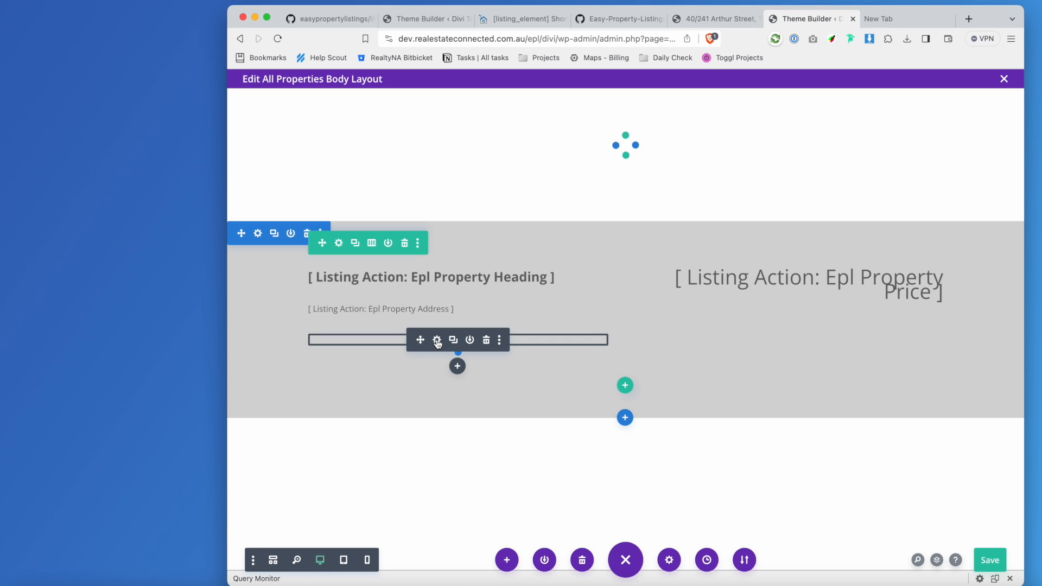
left_click_drag(421, 339, 448, 315)
left_click_drag(420, 341, 870, 274)
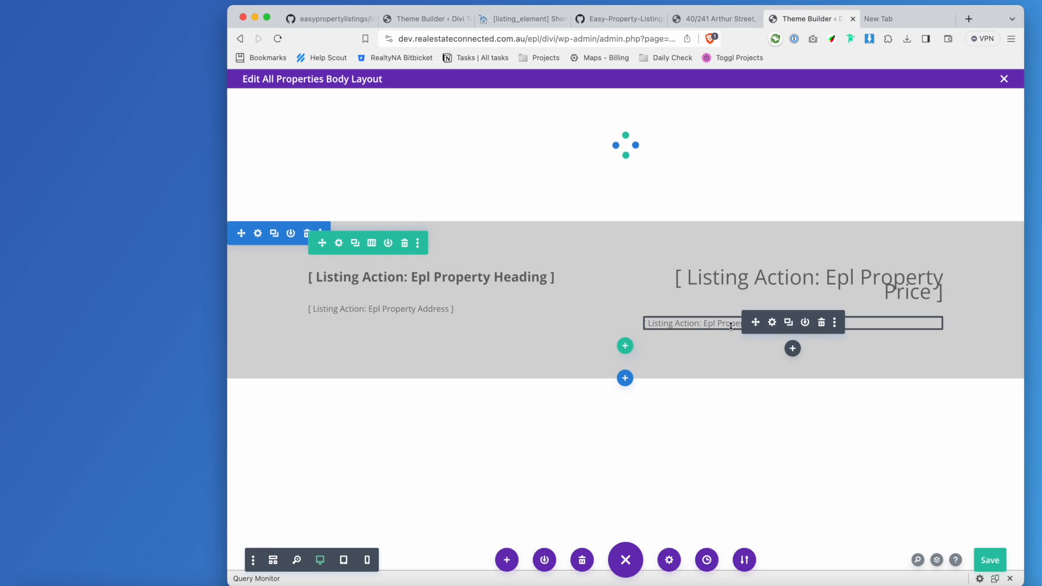
Open the duplicated module's settings and look up the epl_property_icons action in the template code.
left_click(772, 323)
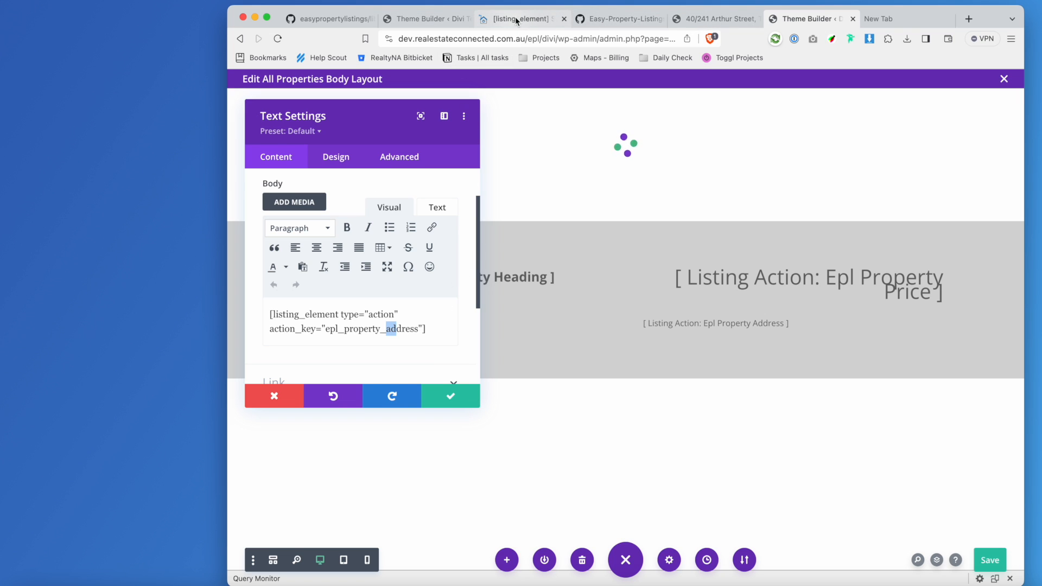
left_click(717, 19)
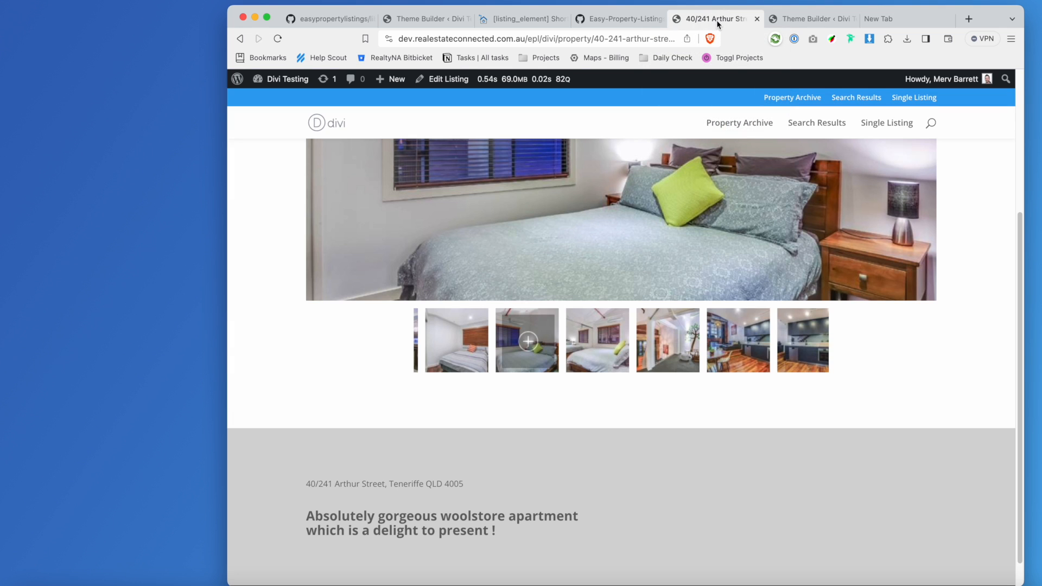
left_click(594, 20)
left_click(587, 400)
scroll(602, 396, "down", 3)
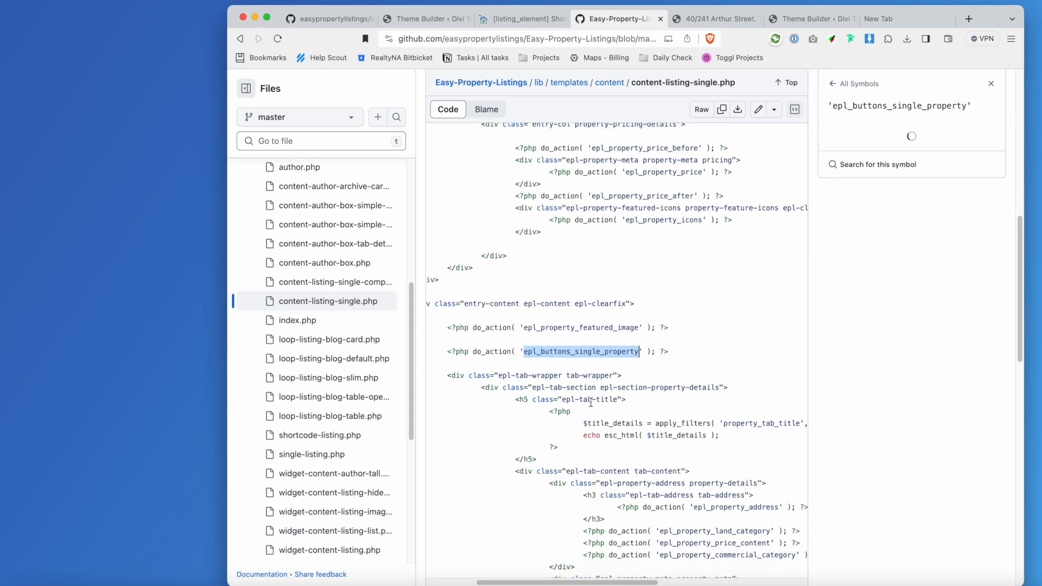
scroll(610, 396, "up", 5)
left_click(688, 413)
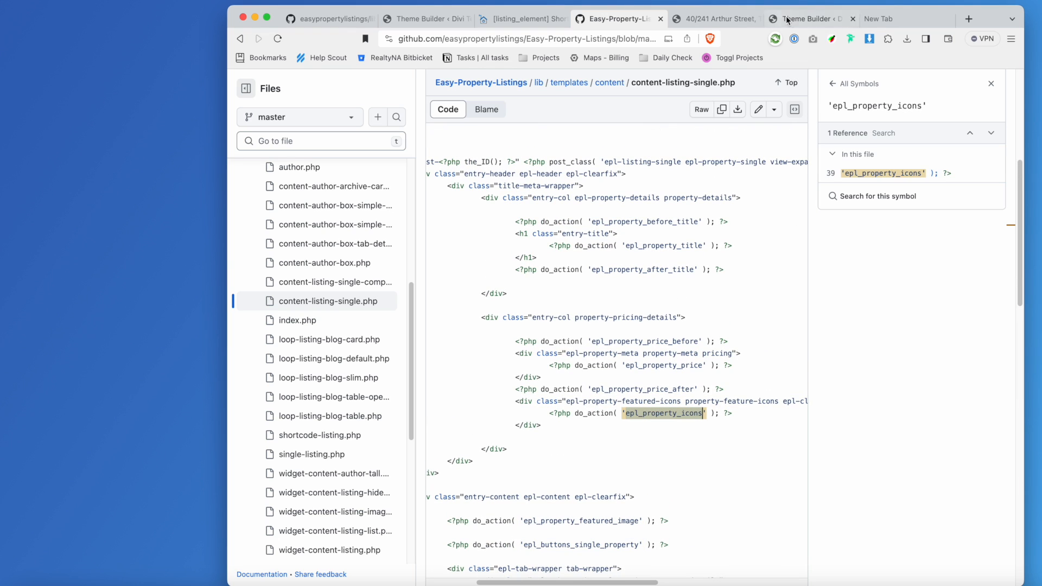
left_click(695, 22)
key("ctrl+Tab")
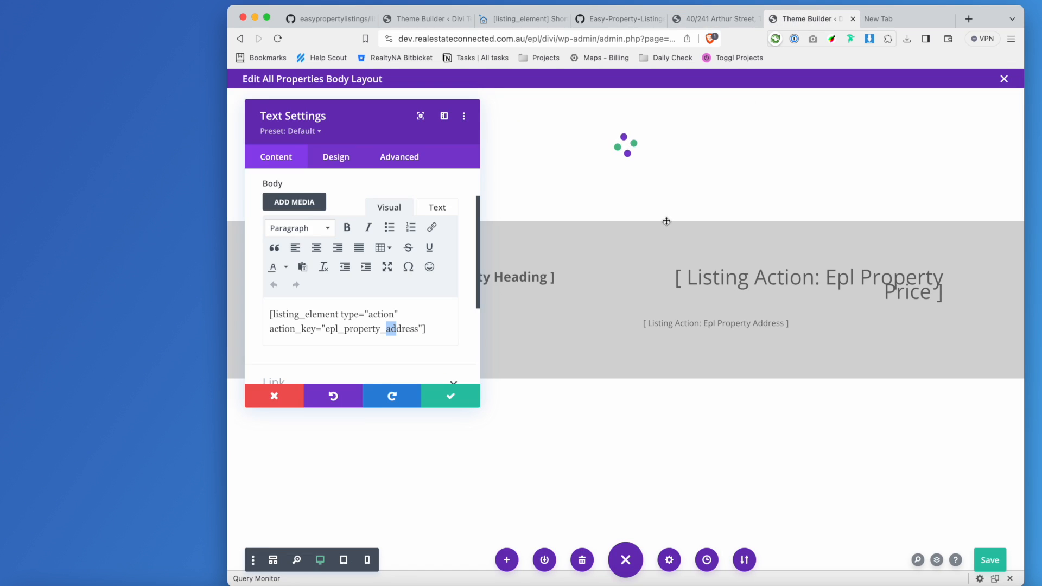
Change the shortcode's action key from address to epl_property_icons and apply the change.
left_click(385, 329)
double_click(419, 328)
type("icon")
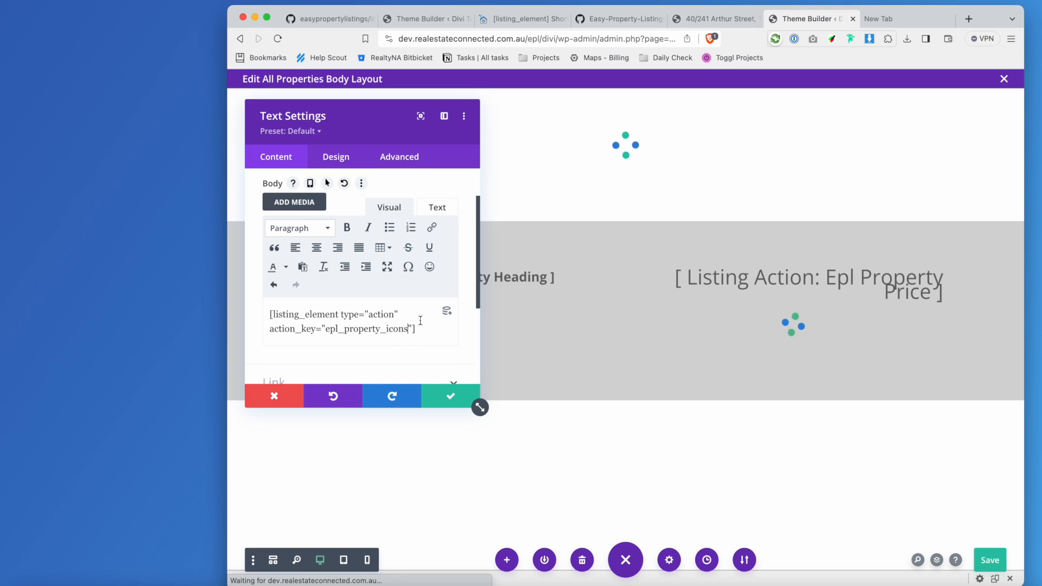
left_click(441, 208)
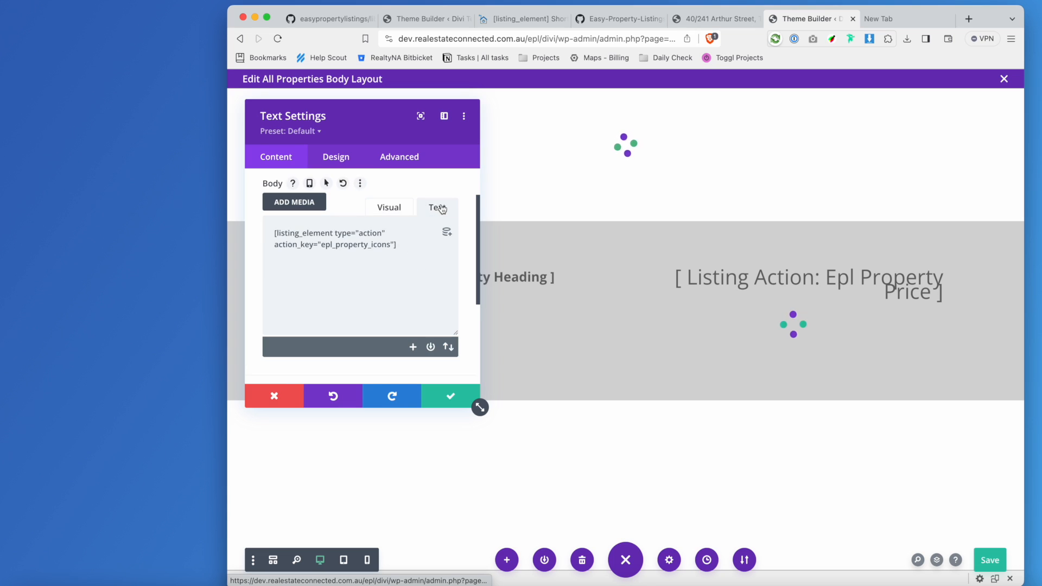
left_click(390, 209)
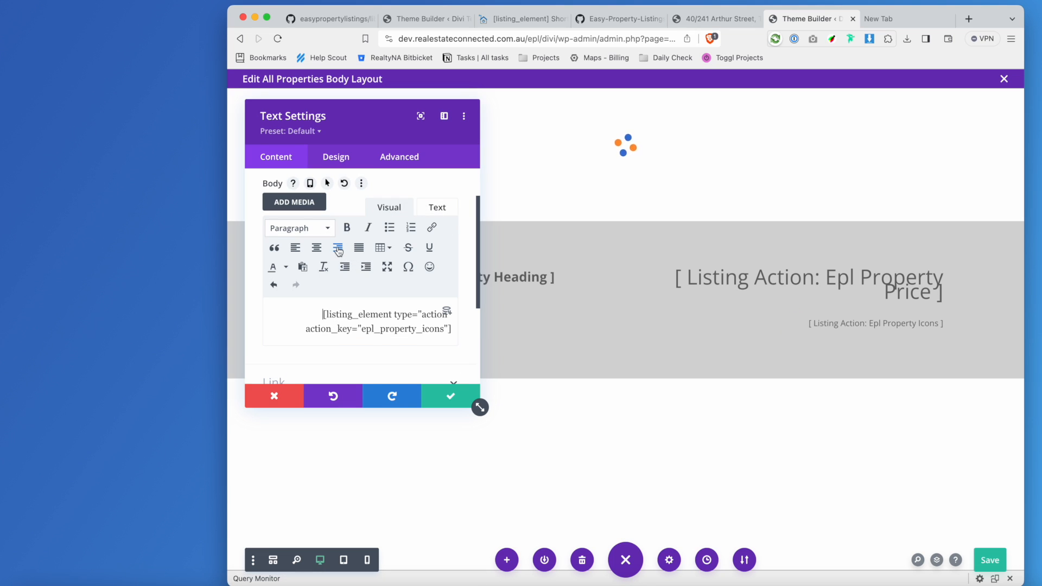
left_click(455, 398)
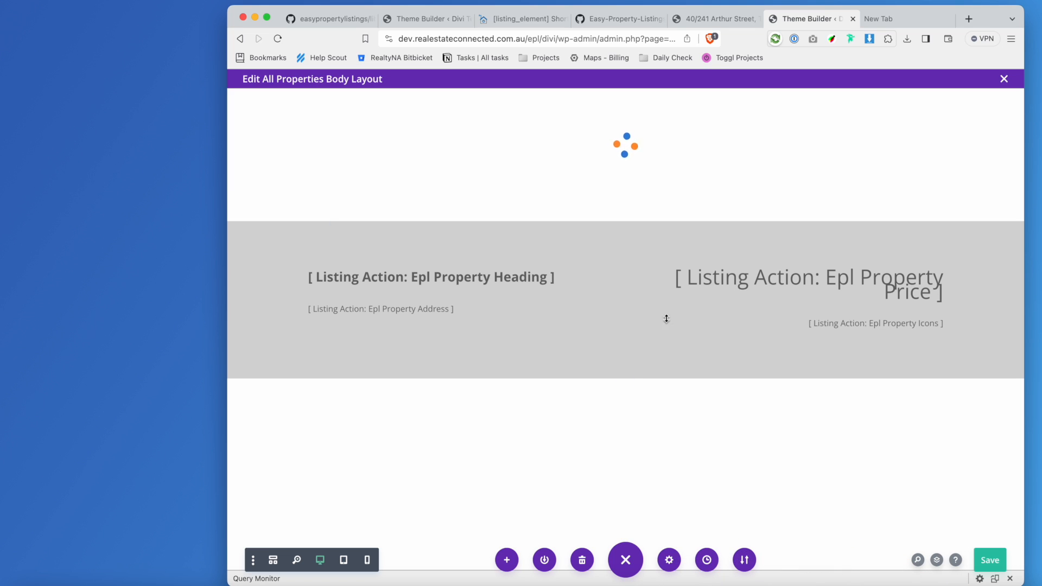
Add a Regular section with a single-column row below the listing header.
left_click(624, 378)
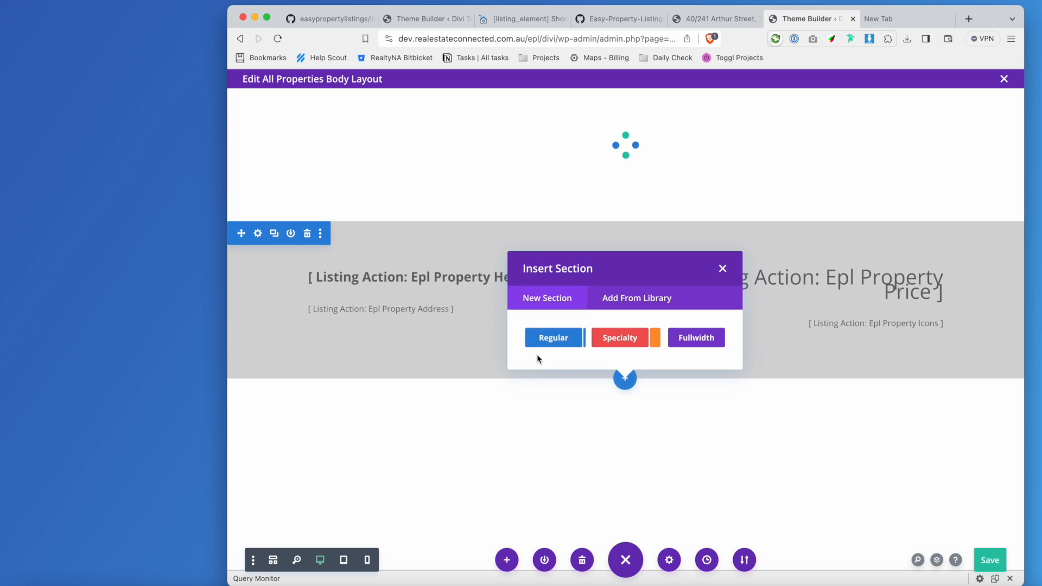
left_click(547, 341)
left_click(552, 205)
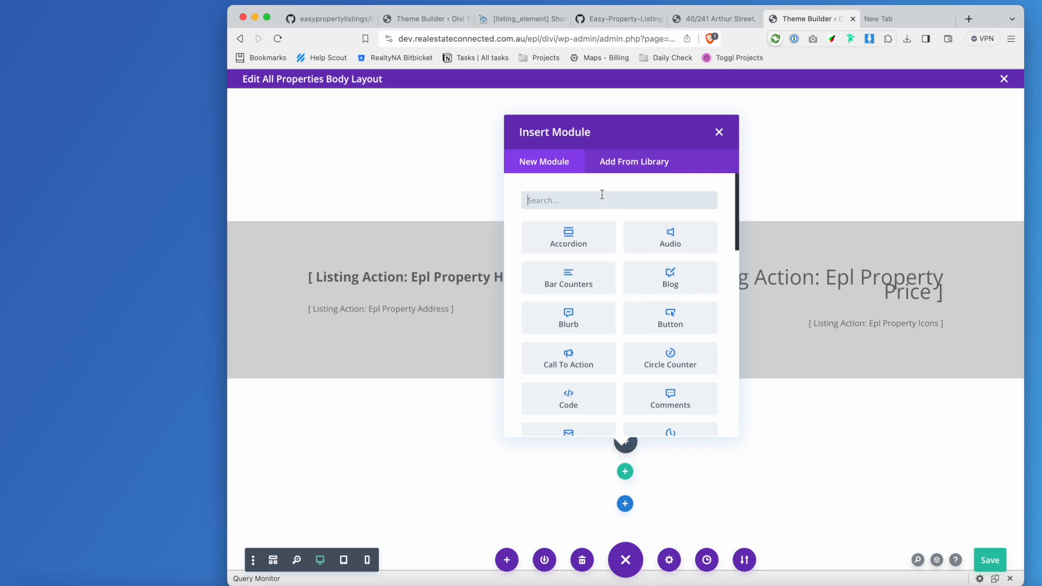
Insert a Text module into the new row and paste the listing_element shortcode as its body.
type("tex")
left_click(590, 237)
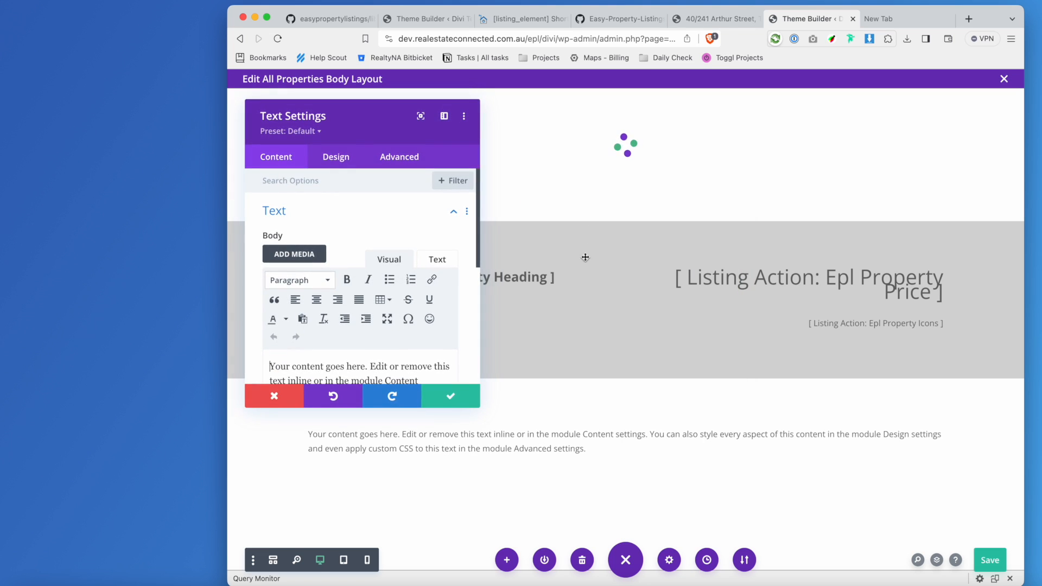
left_click(438, 260)
left_click(386, 357)
key("ctrl+a")
type("[listing_element type=\"action\" action_key=\"epl_property_price\"]")
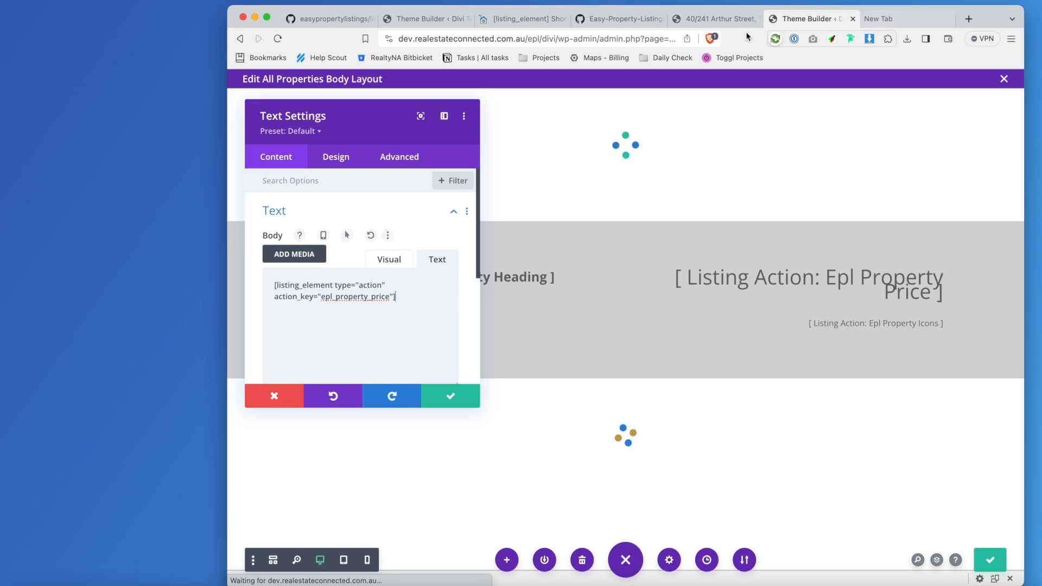
Set the shortcode's action key to epl_property_the_content and apply the changes.
left_click(621, 18)
scroll(665, 365, "down", 10)
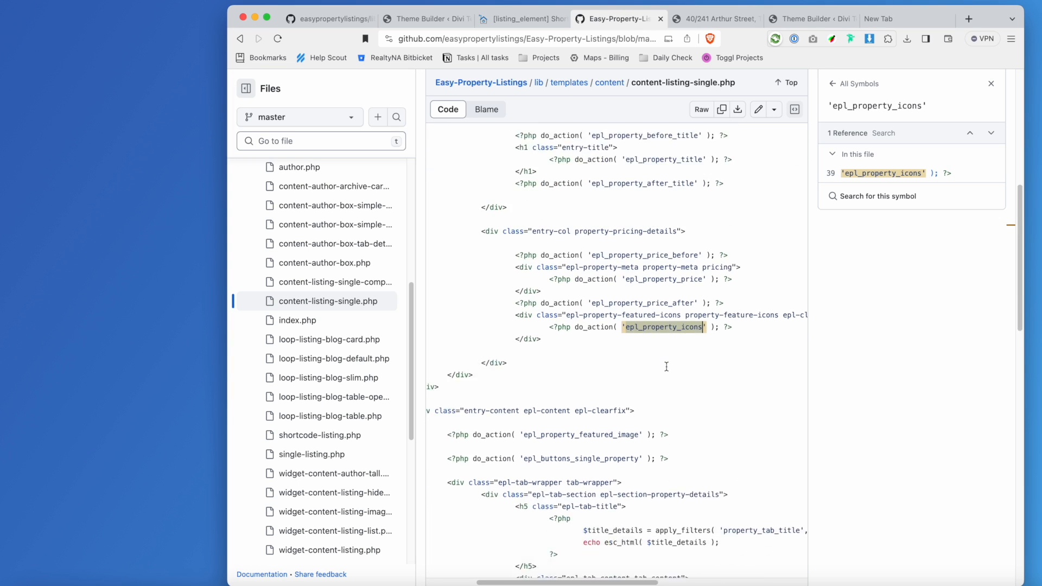
scroll(722, 398, "down", 7)
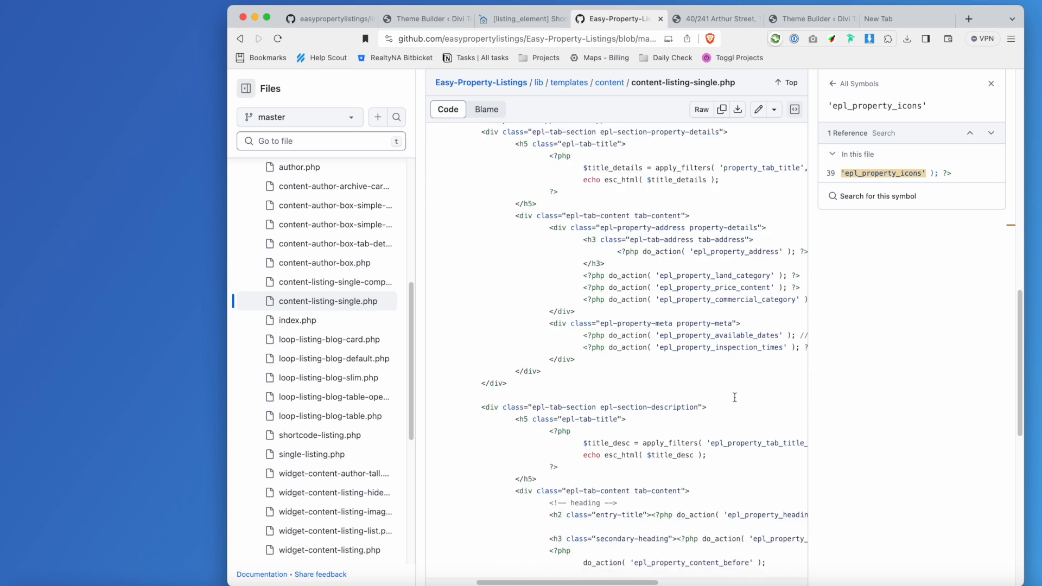
left_click(700, 464)
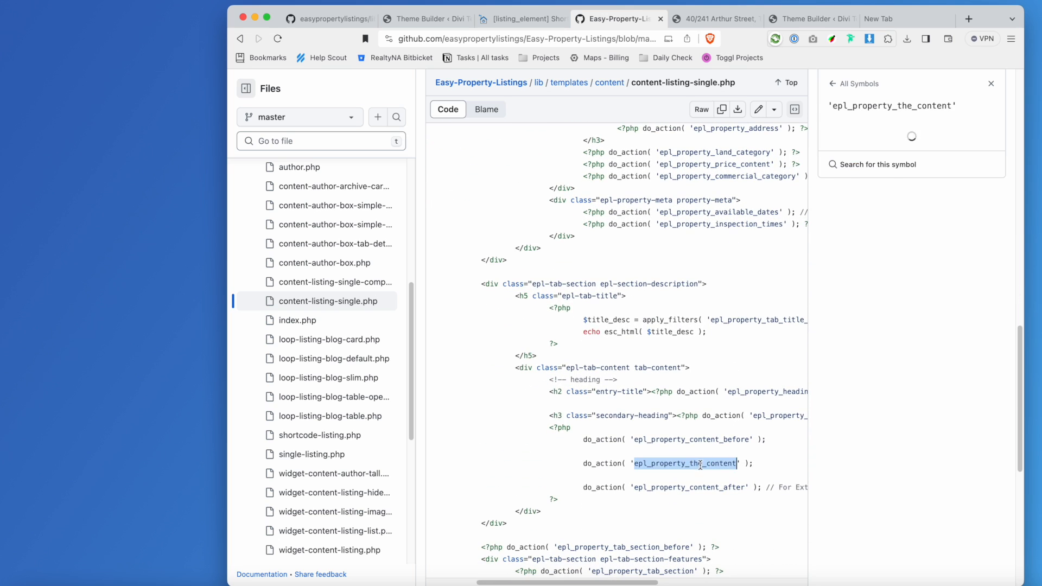
left_click(800, 18)
double_click(355, 298)
type("epl_property_the_content")
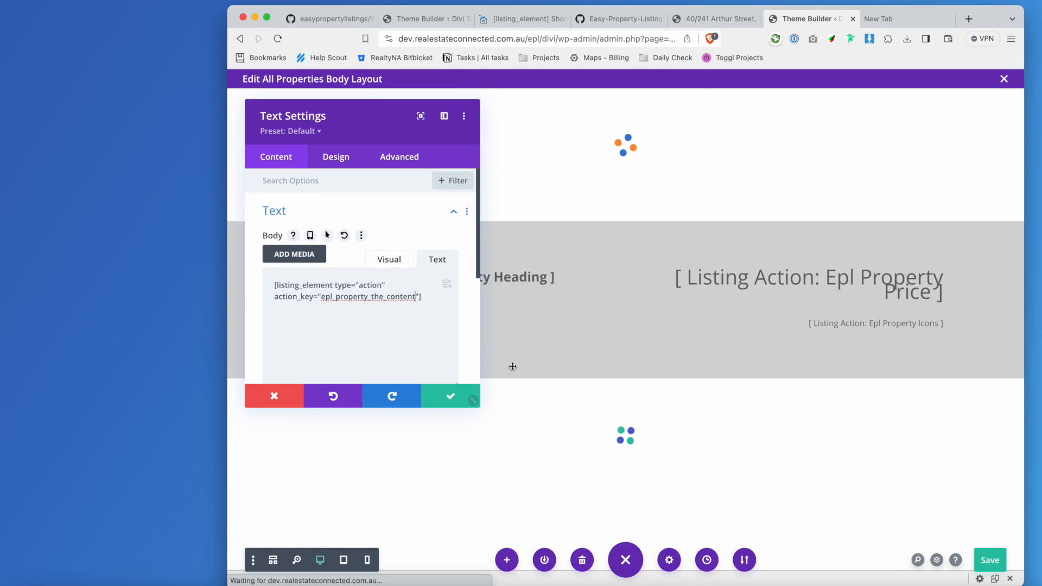
left_click(459, 402)
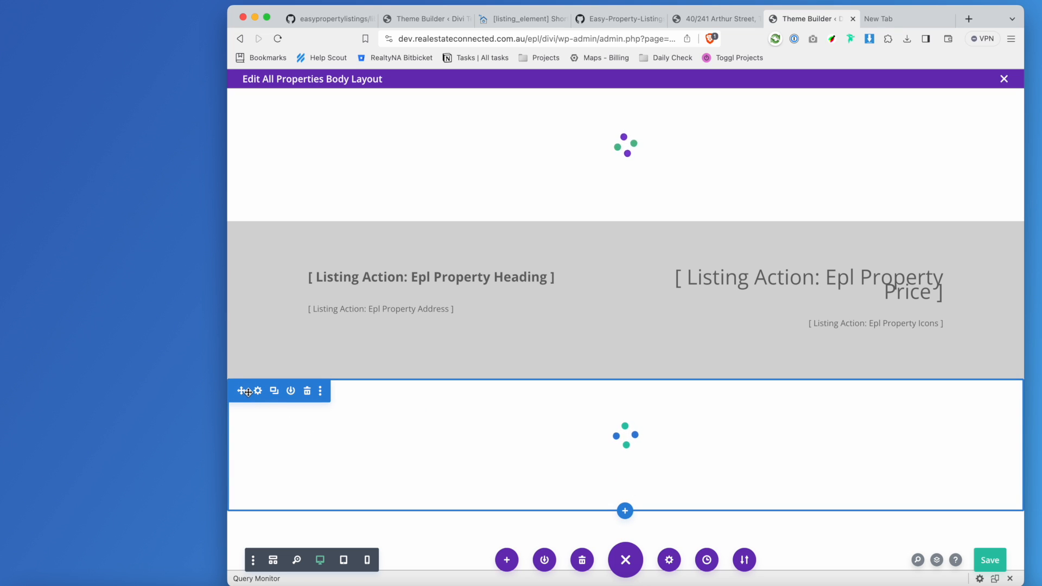
Add a Regular one-column section at the bottom and insert a Text module into it.
left_click(625, 510)
left_click(553, 471)
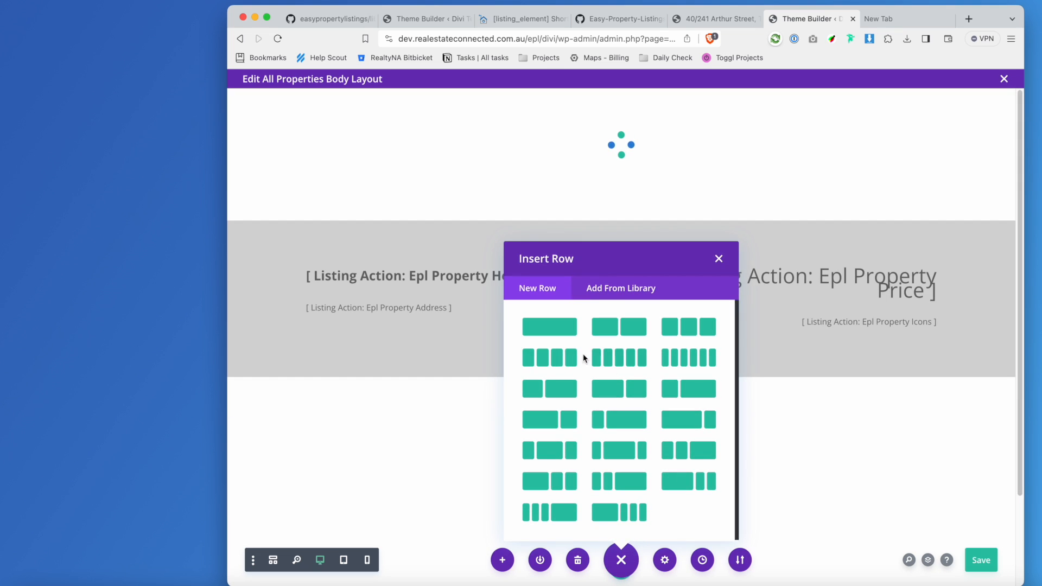
left_click(558, 333)
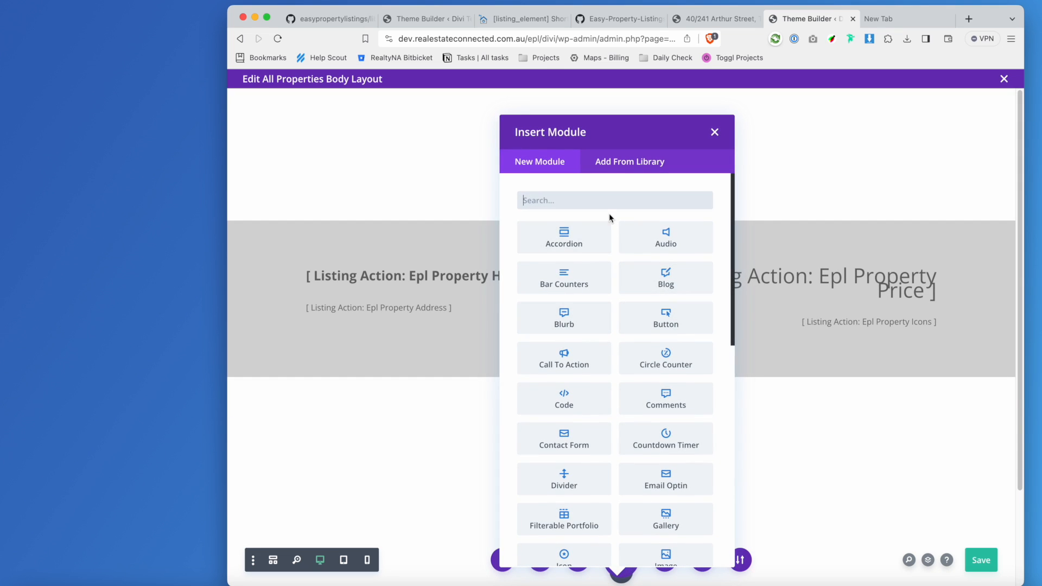
type("texthead")
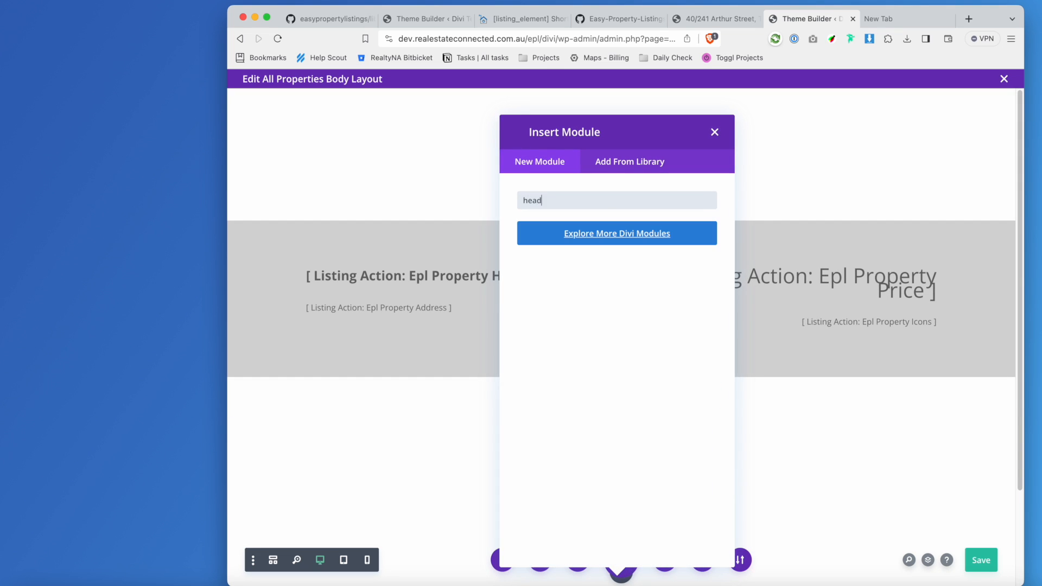
key("BackSpace")
key("BackSpace")
key("BackSpace")
key("BackSpace")
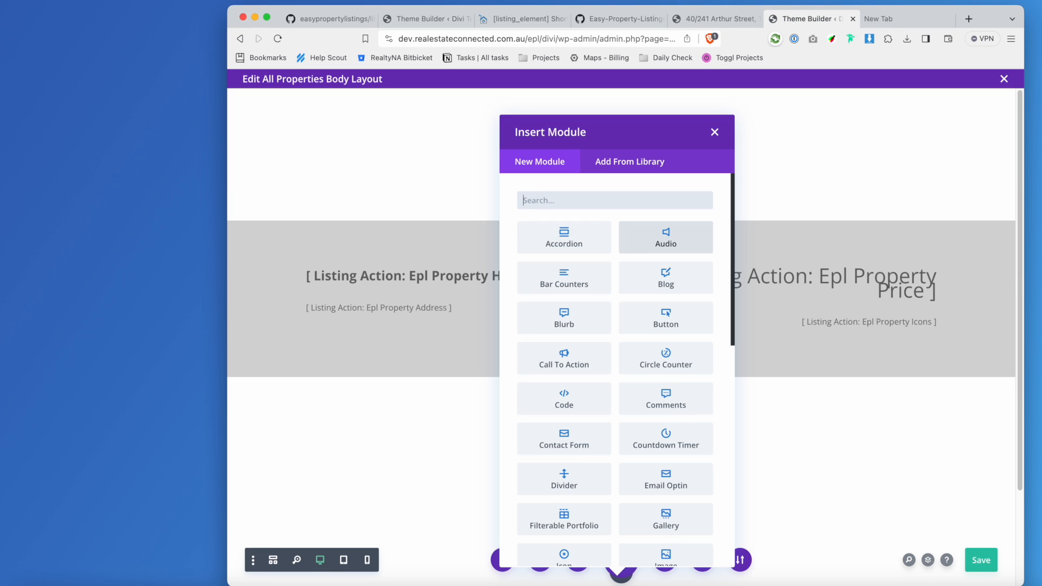
type("title")
key("BackSpace")
key("BackSpace")
key("BackSpace")
key("BackSpace")
key("BackSpace")
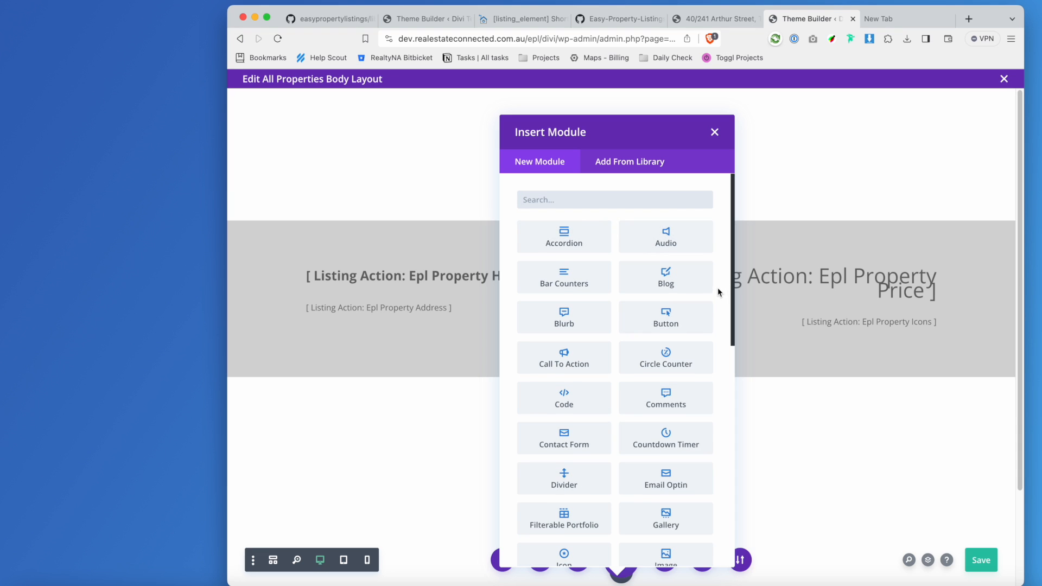
scroll(667, 294, "down", 3)
scroll(669, 298, "down", 3)
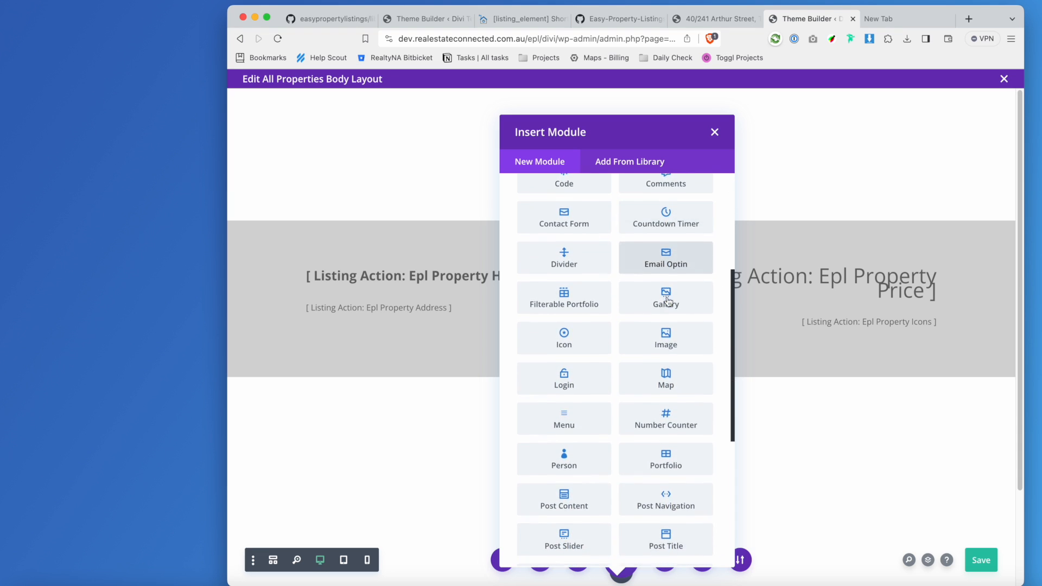
scroll(667, 301, "down", 3)
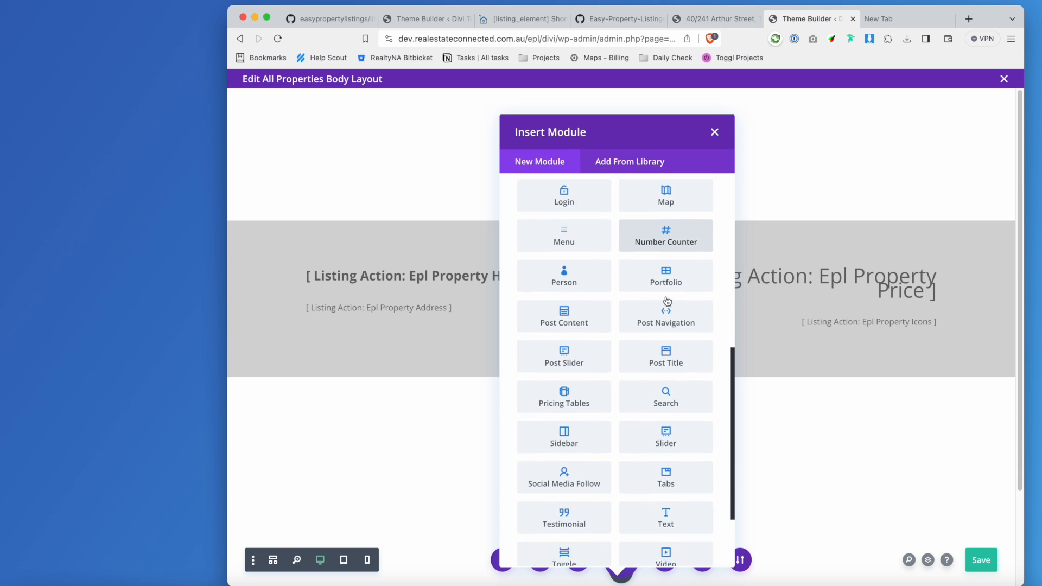
left_click(663, 421)
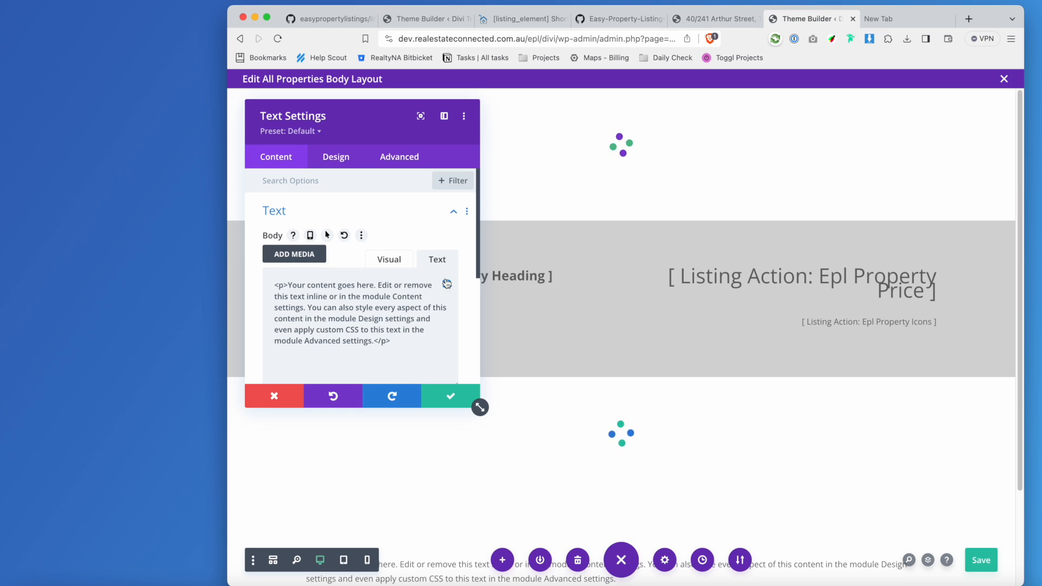
Replace the placeholder with 'Get In Touch', make it bold at 22px, and save the layout.
key("ctrl+a")
type("Get l")
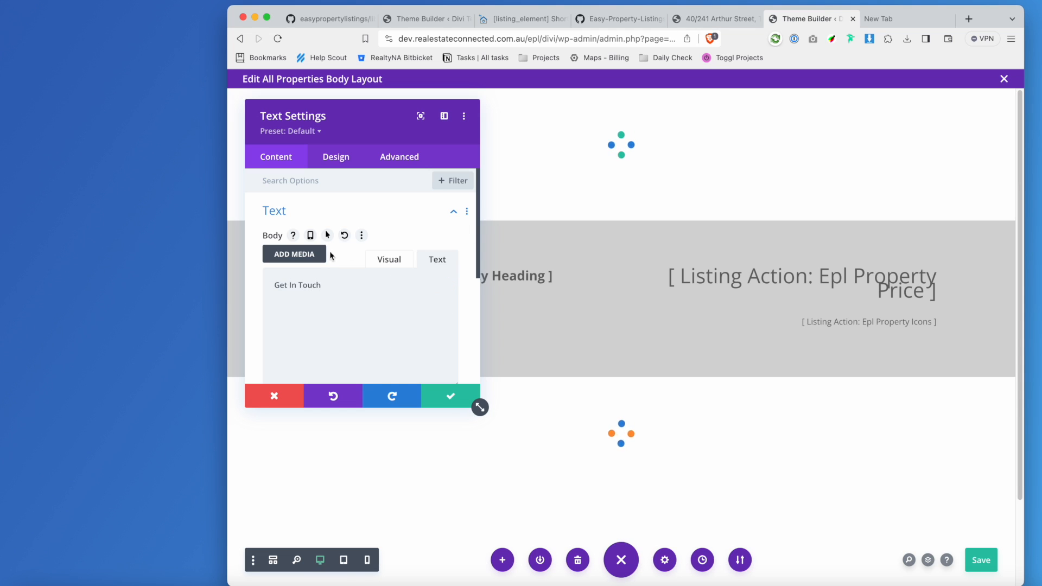
left_click(336, 157)
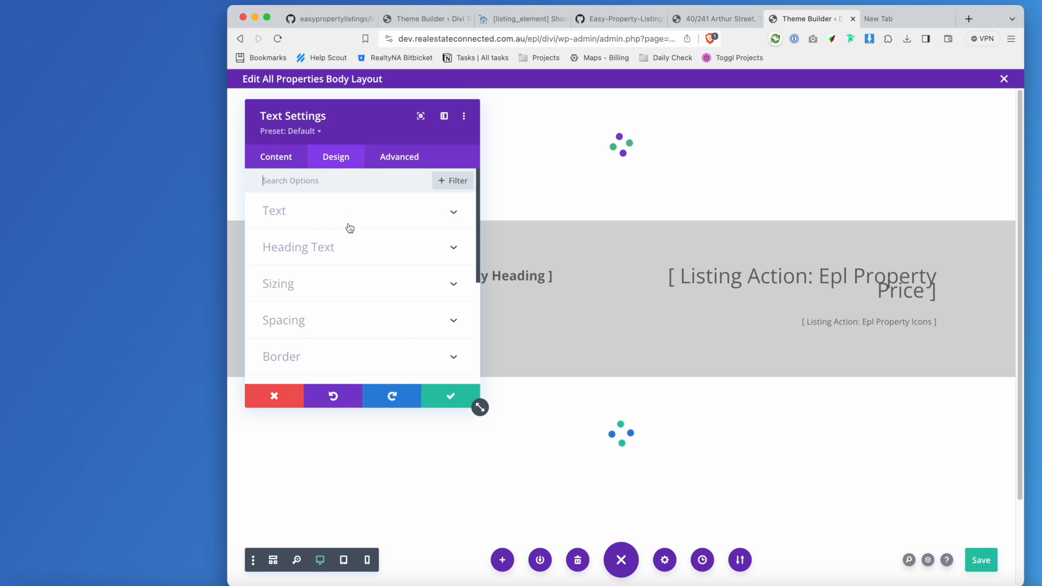
left_click(376, 212)
scroll(377, 357, "down", 3)
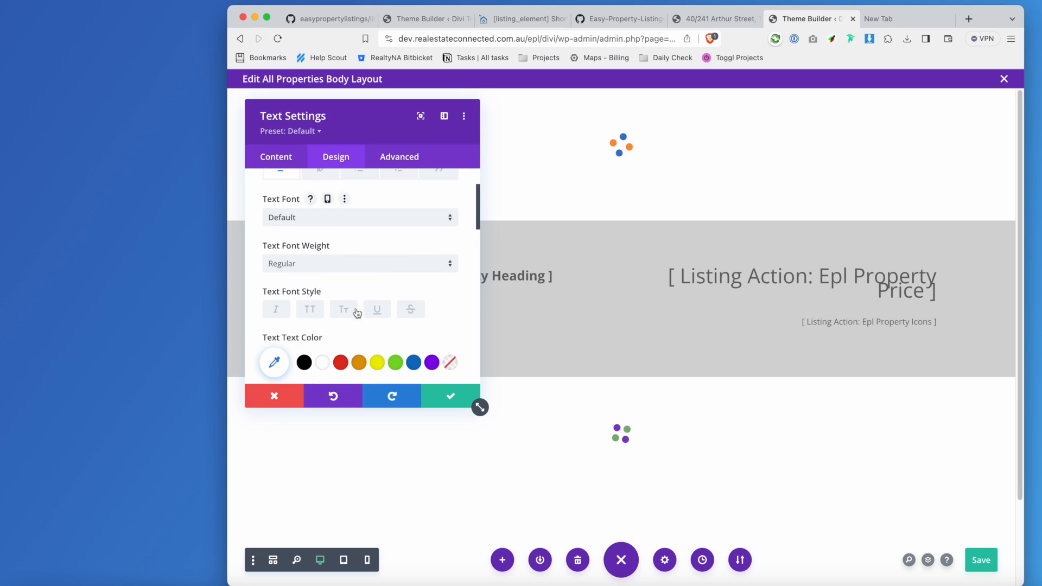
left_click(312, 264)
left_click(311, 333)
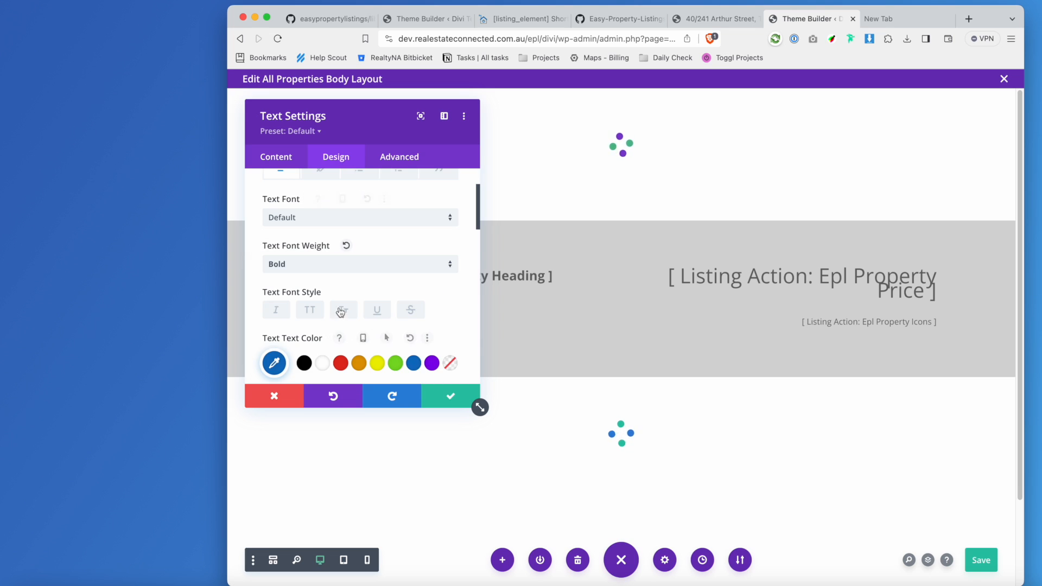
scroll(340, 308, "down", 7)
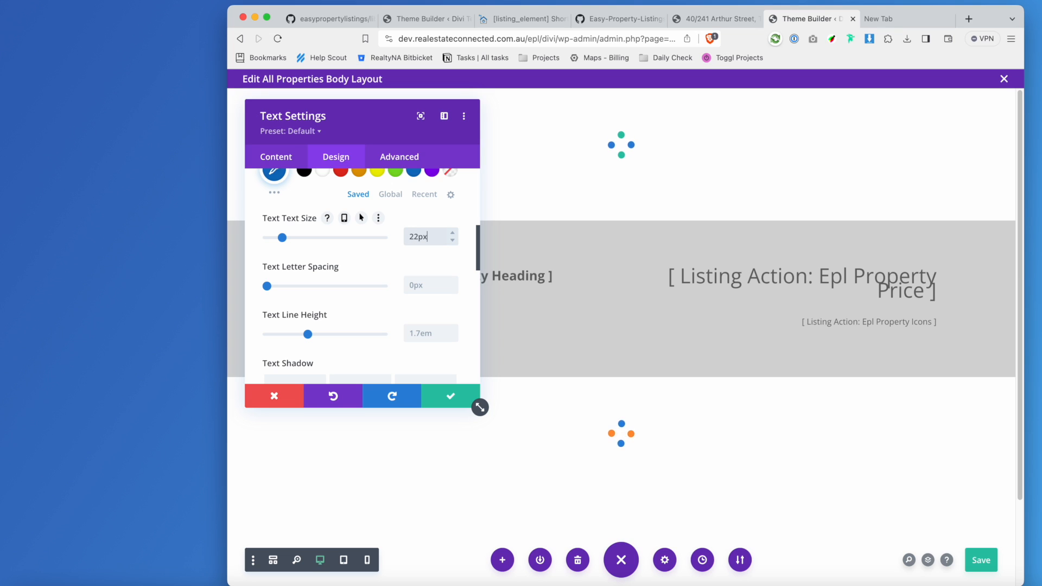
left_click(452, 395)
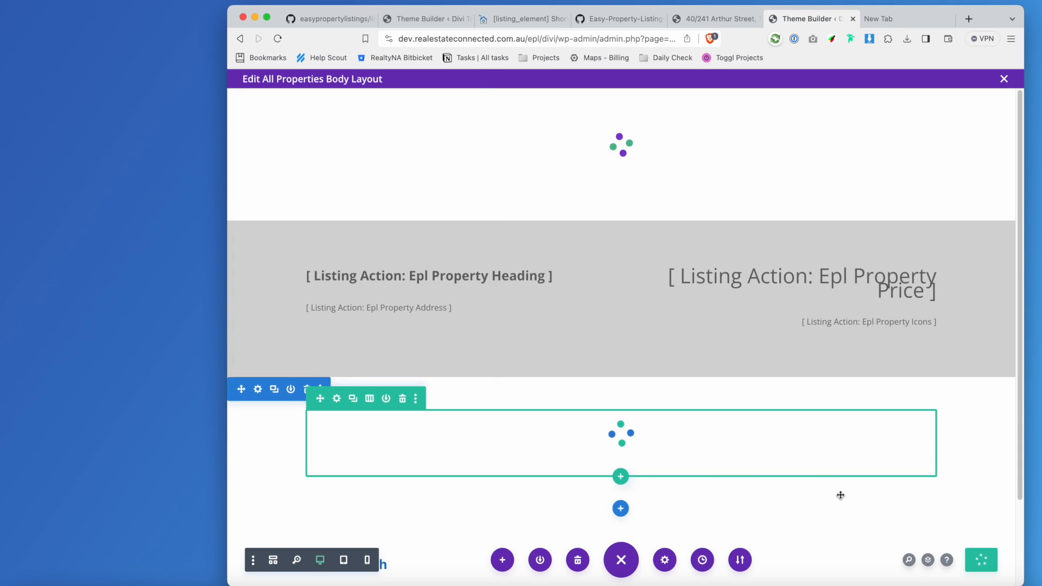
left_click(995, 564)
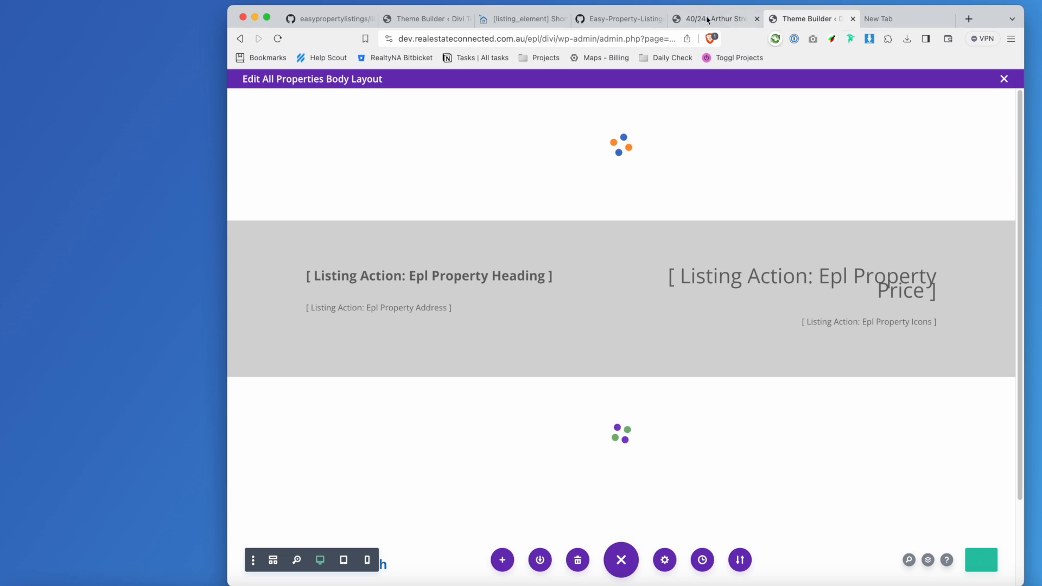
Open the Get In Touch module's settings and set its text to Align Center.
scroll(736, 400, "down", 2)
scroll(736, 399, "down", 1)
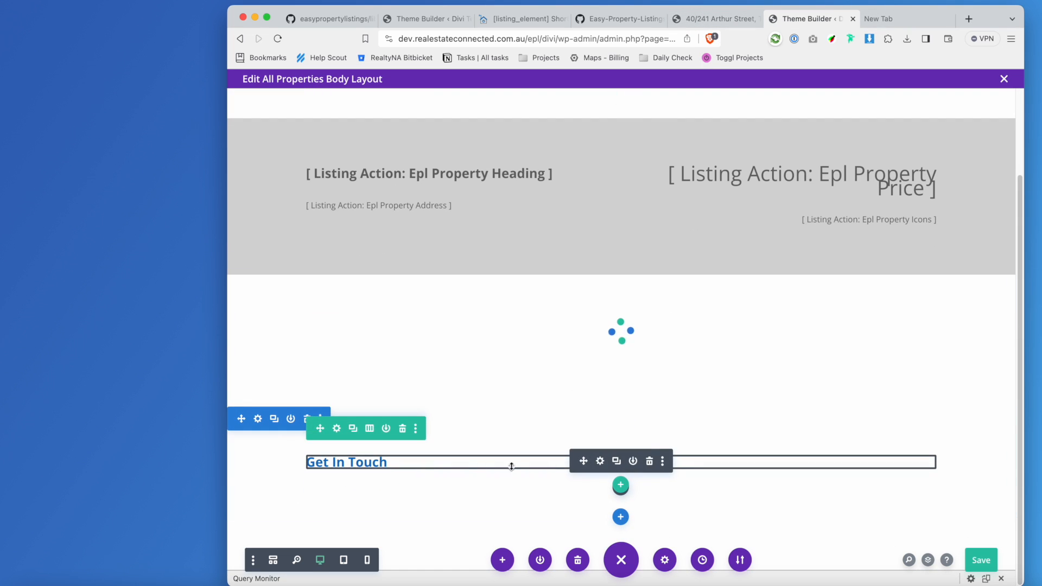
left_click(600, 461)
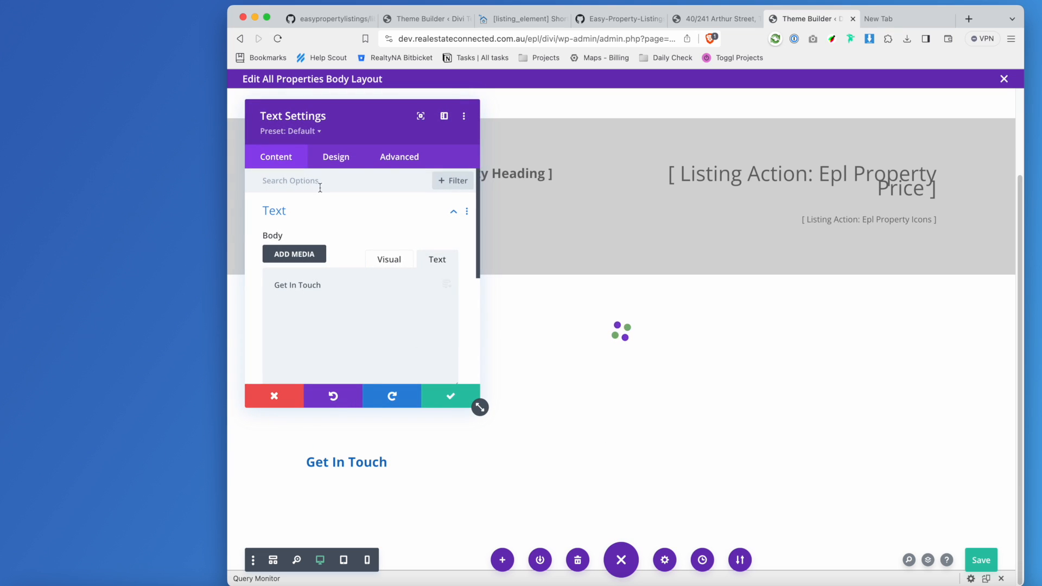
left_click(332, 157)
left_click(283, 160)
left_click(389, 259)
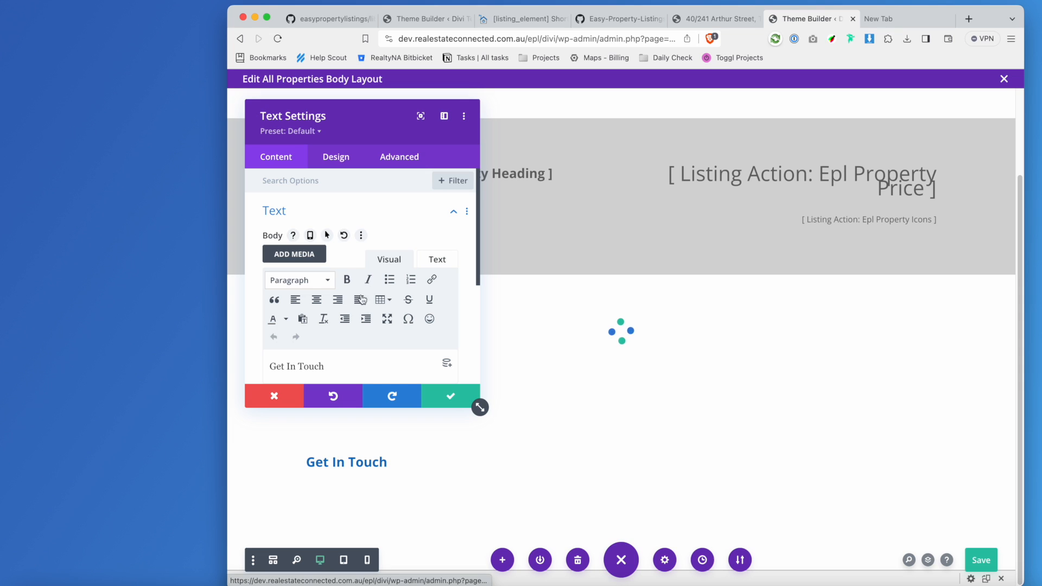
left_click(316, 300)
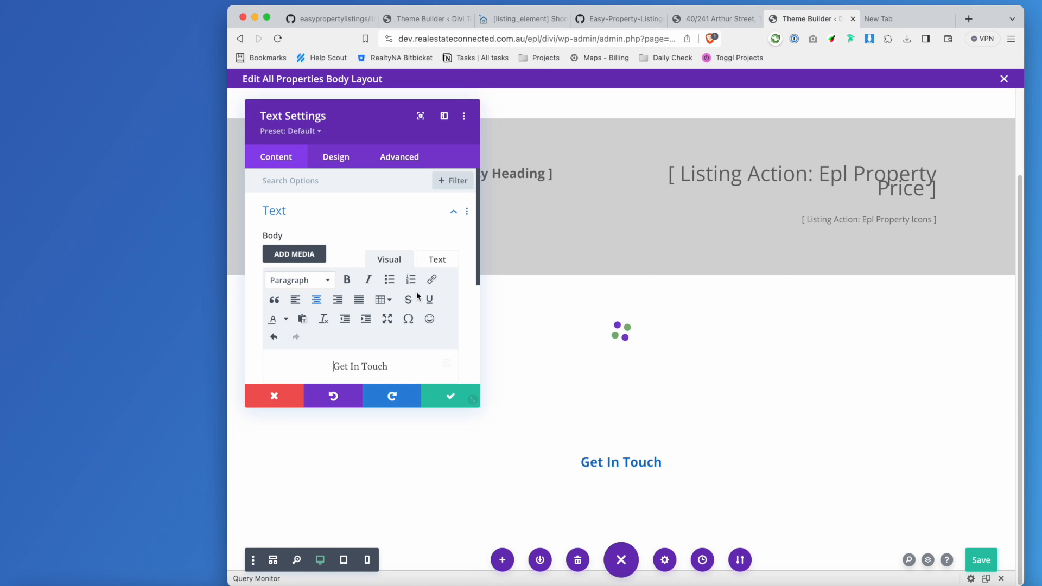
Look up epl_property_map and epl_single_author in the template code, then close the settings keeping the centring.
left_click(624, 22)
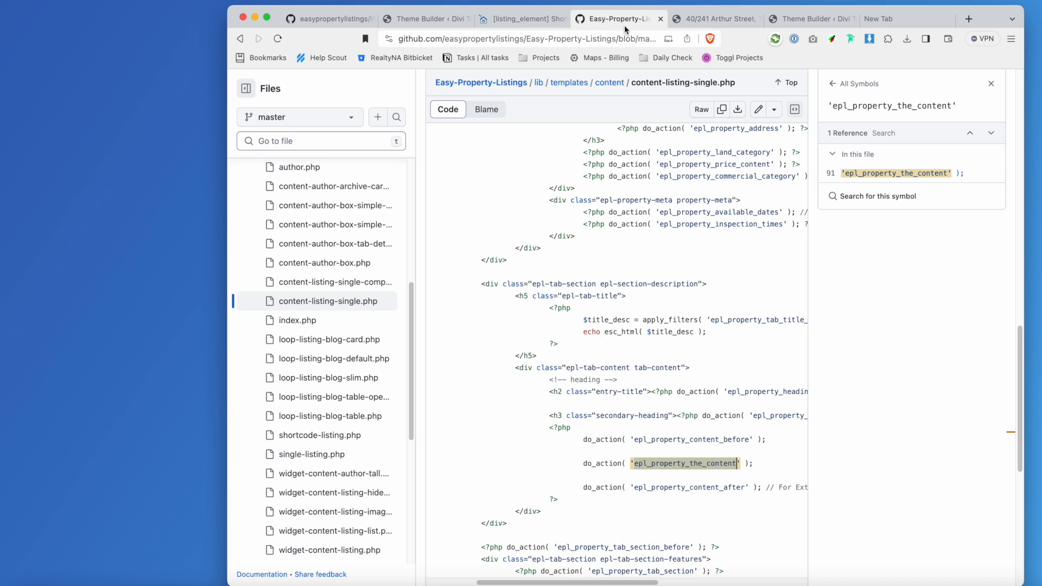
scroll(703, 379, "down", 10)
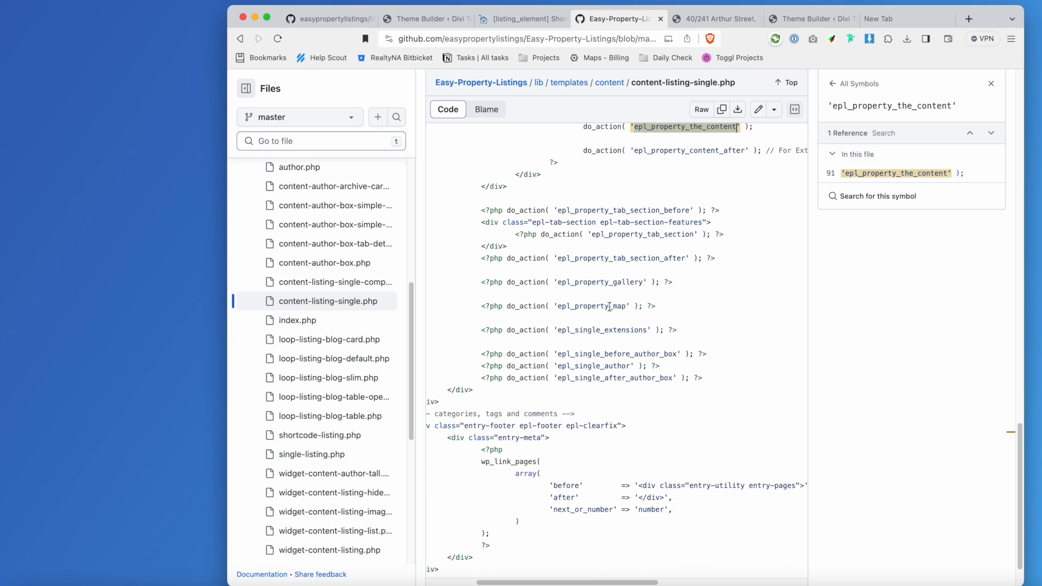
left_click(610, 307)
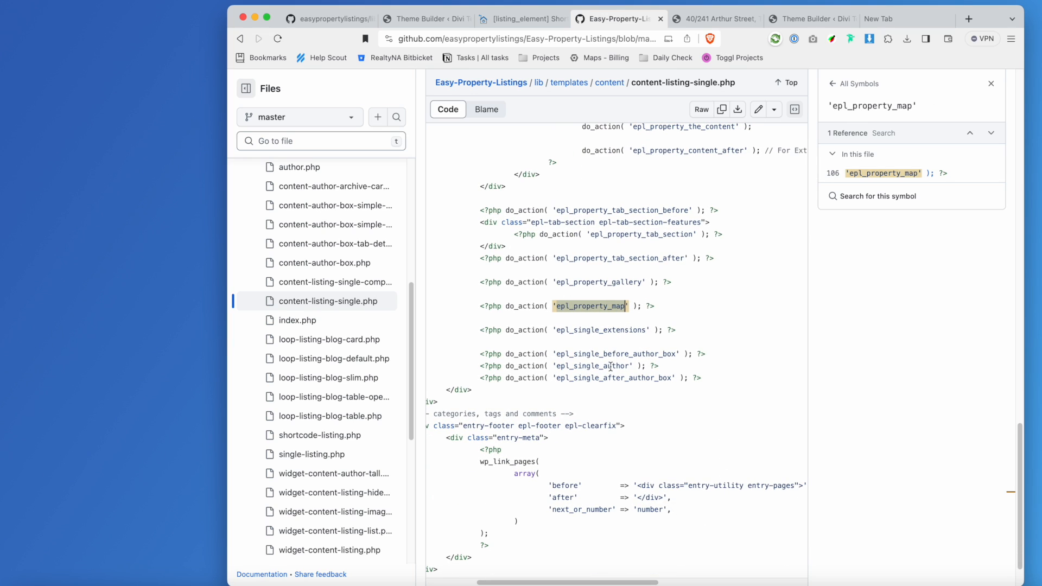
left_click(612, 367)
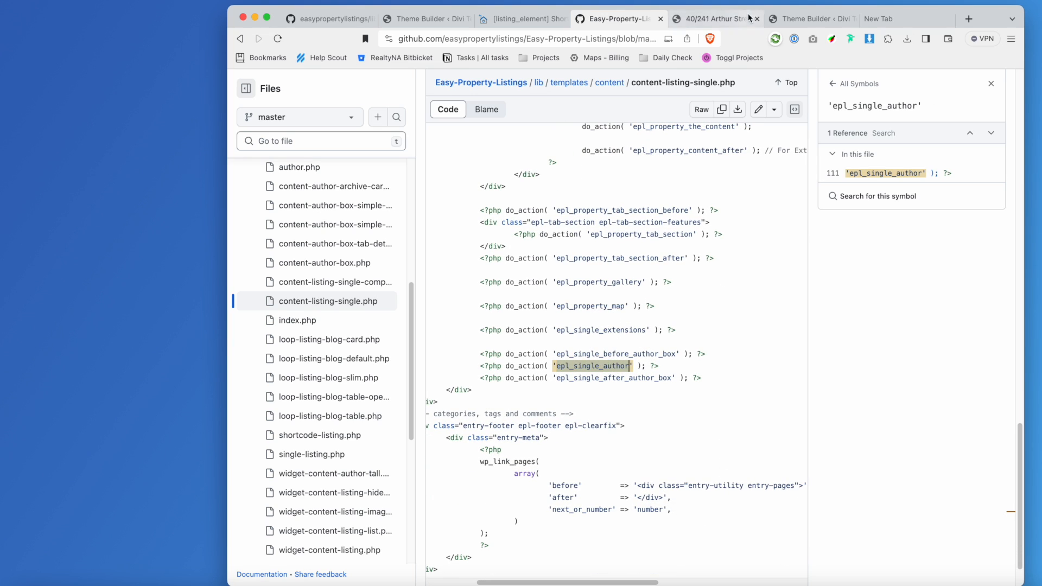
left_click(797, 24)
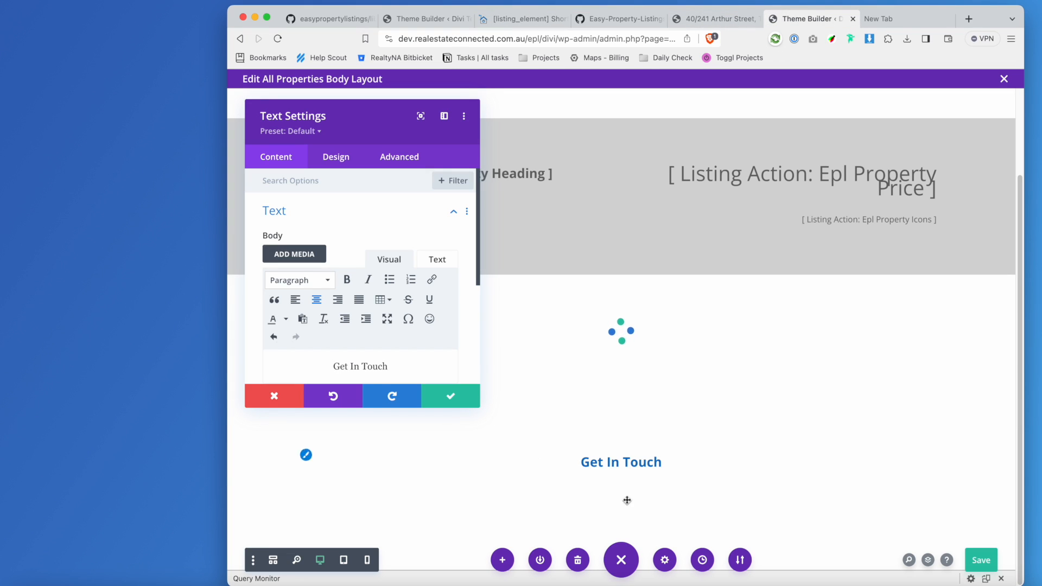
left_click(906, 219)
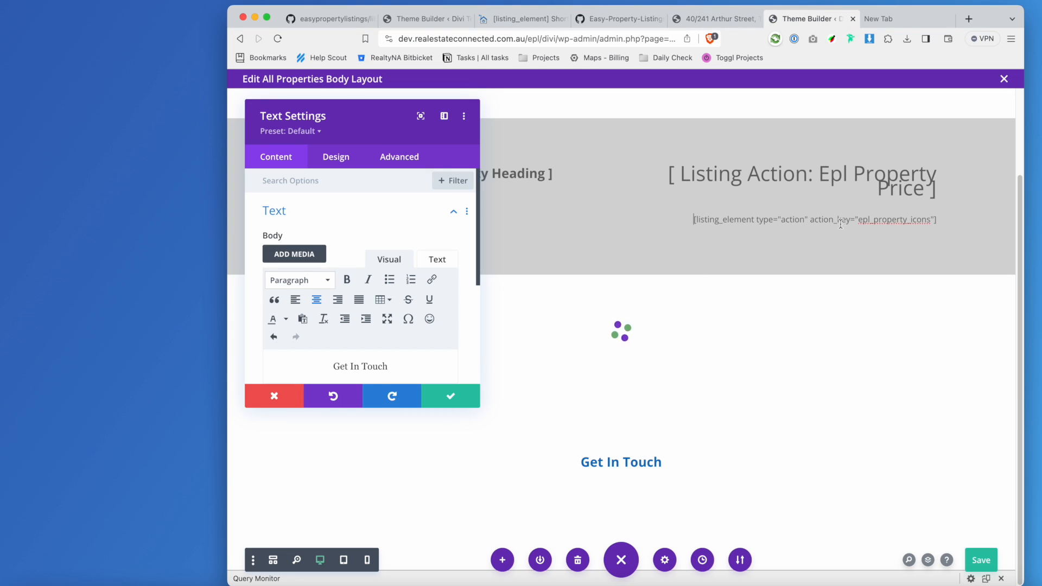
left_click(834, 198)
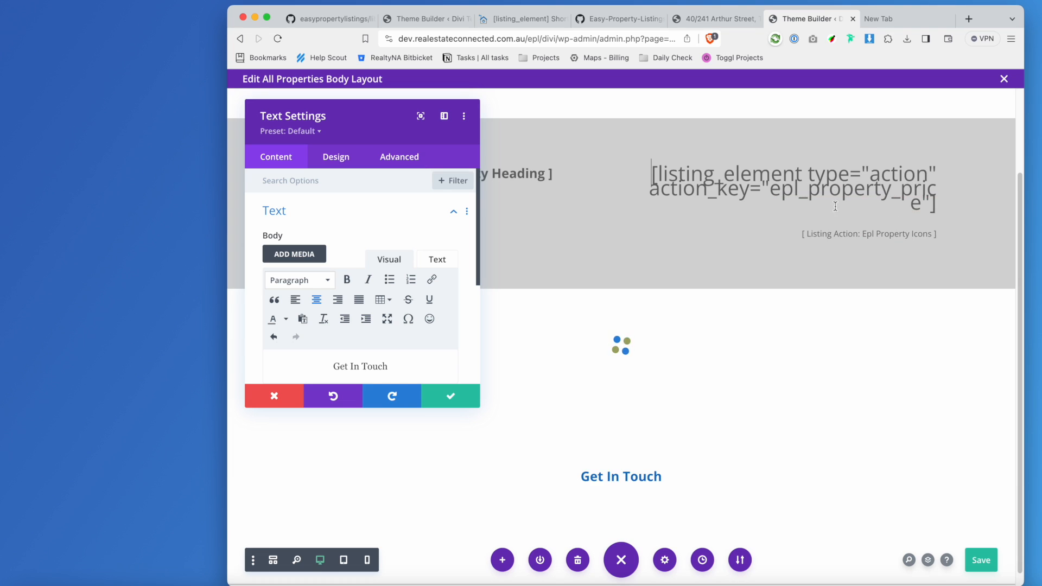
left_click(830, 236)
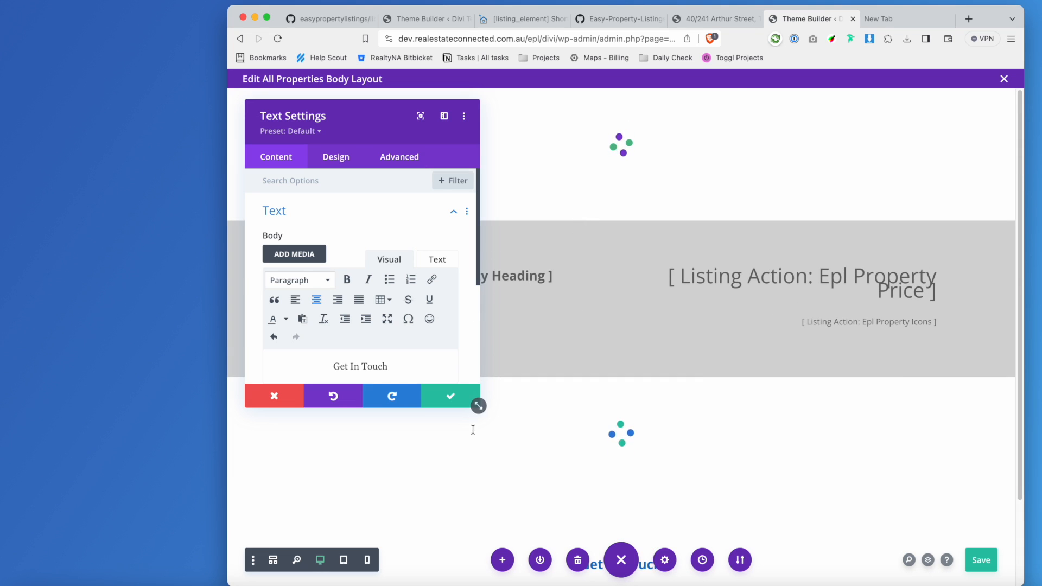
left_click(477, 402)
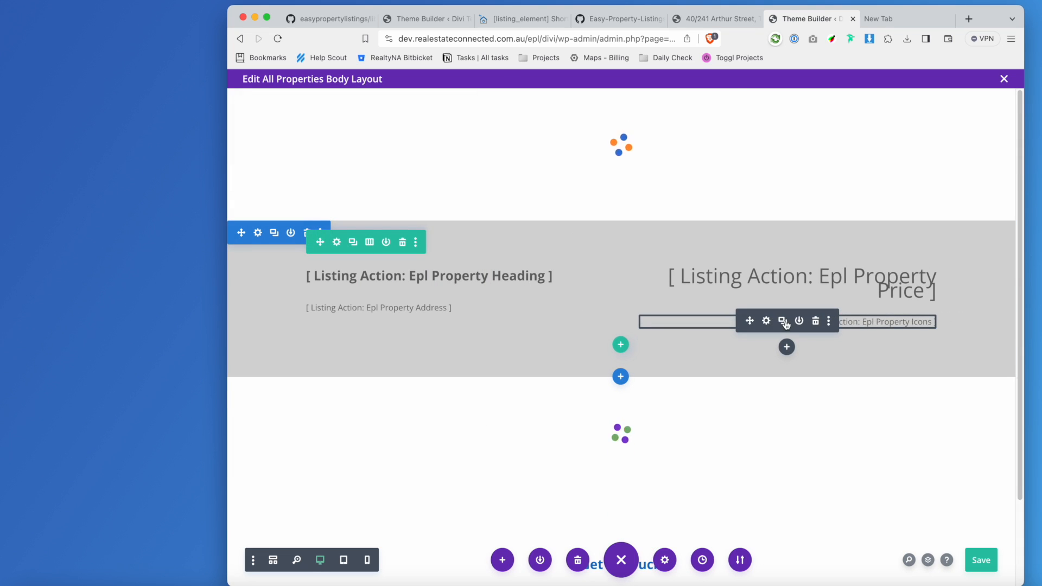
Move the copied icons text module under Get In Touch and strip its right-aligned paragraph wrapper.
scroll(865, 378, "down", 3)
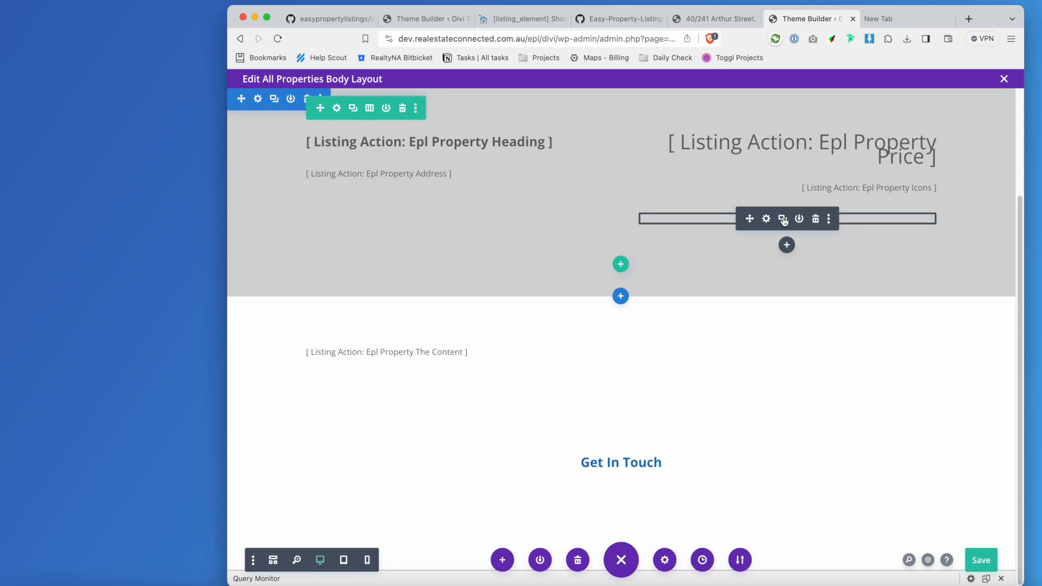
left_click_drag(748, 218, 634, 491)
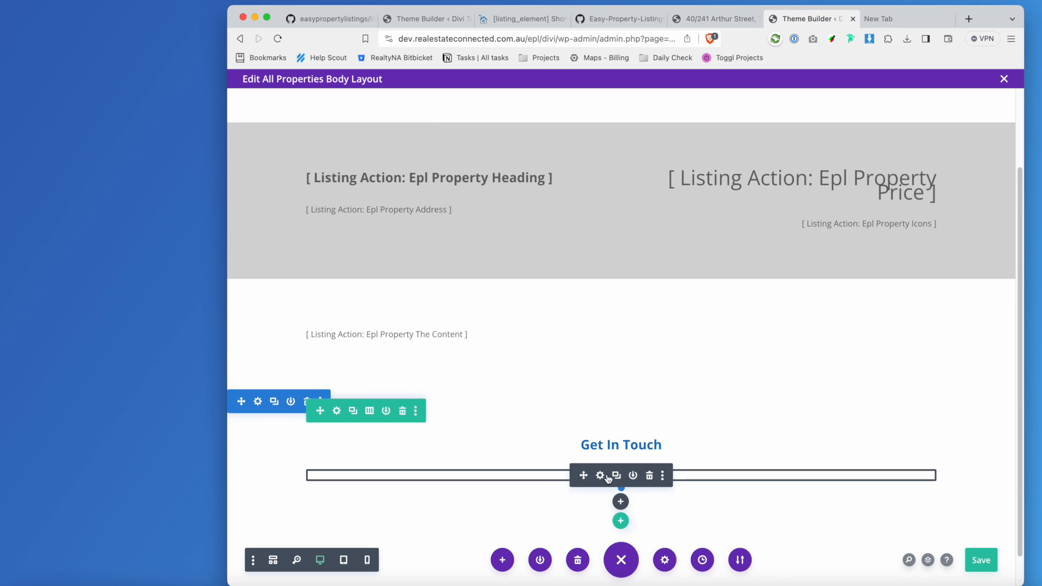
left_click(601, 476)
left_click(437, 258)
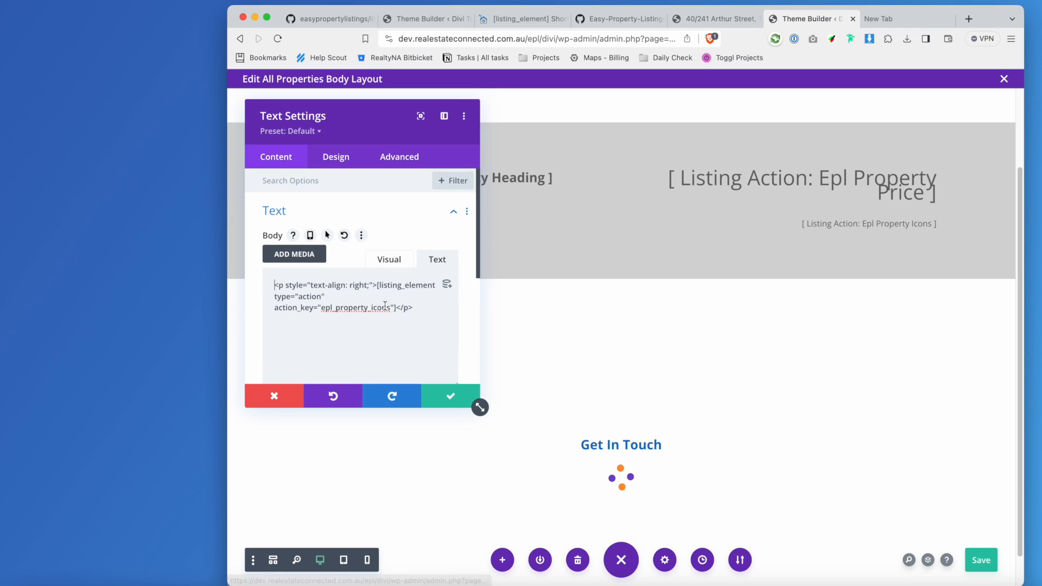
left_click_drag(376, 285, 274, 284)
key("BackSpace")
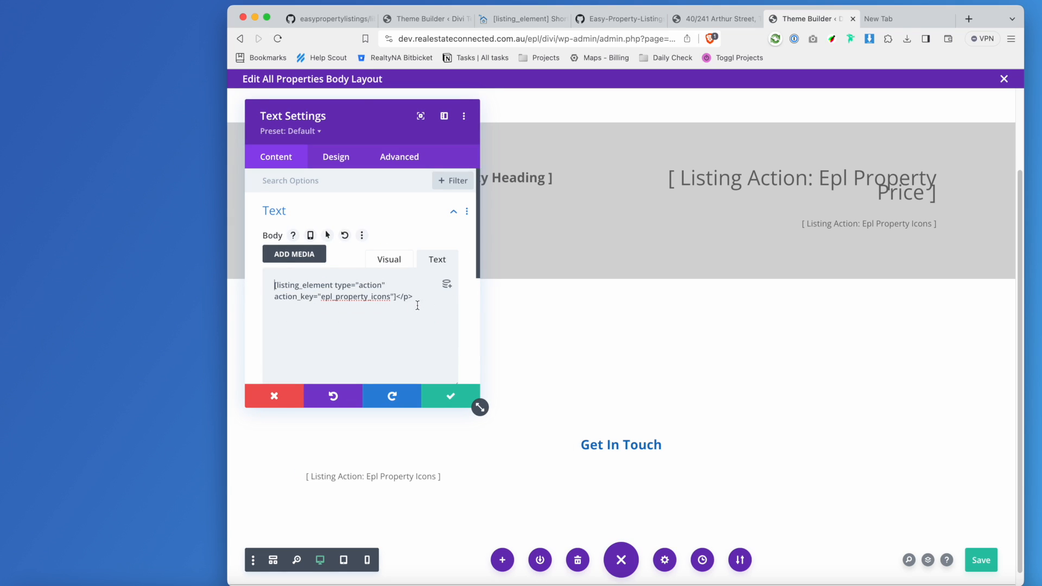
Change the shortcode's action key to epl_single_author, centre it, and save the All Properties layout.
double_click(371, 296)
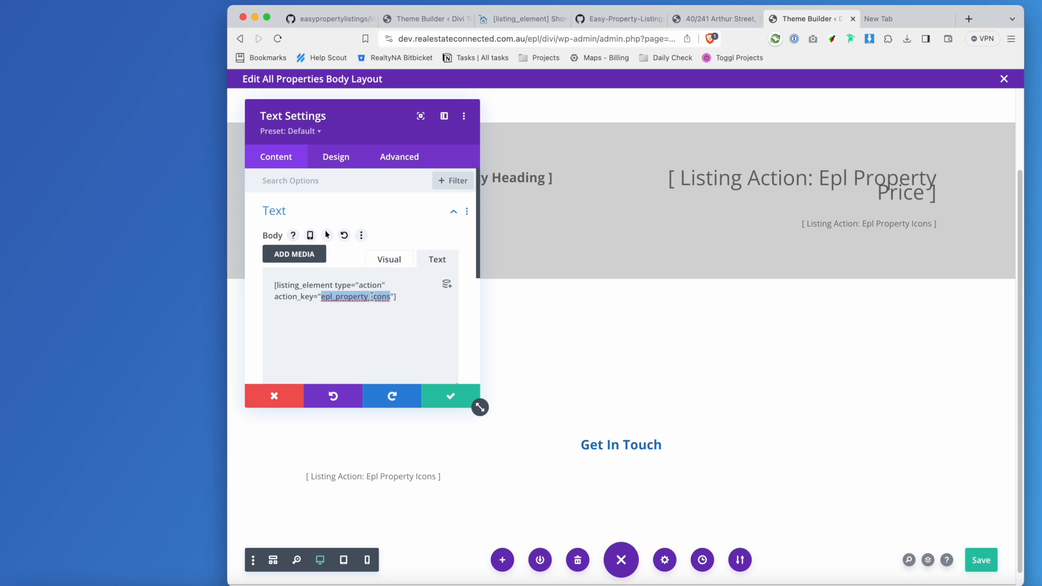
type("epl_single_author")
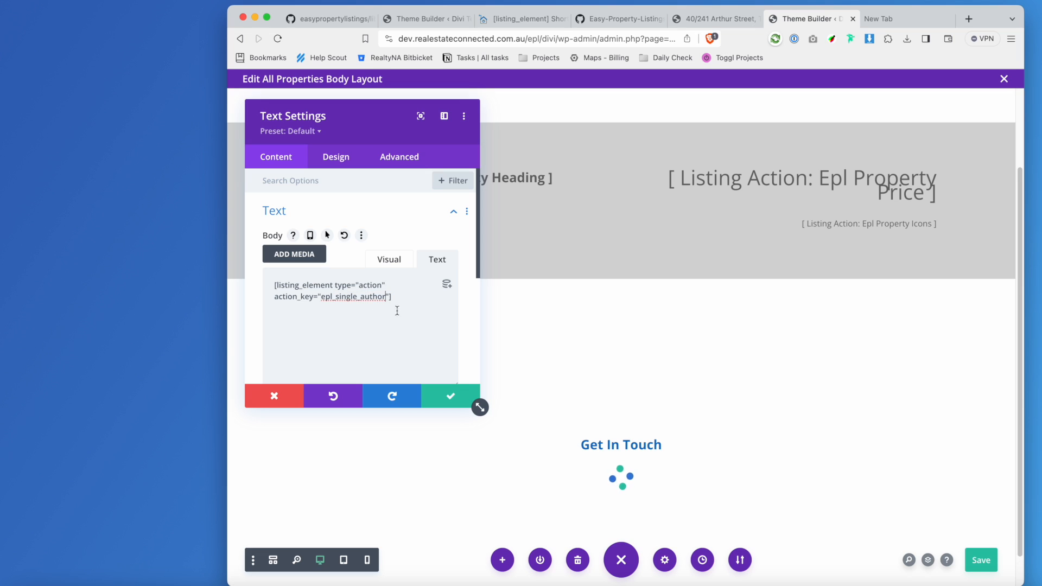
left_click(376, 261)
left_click(320, 302)
left_click(434, 400)
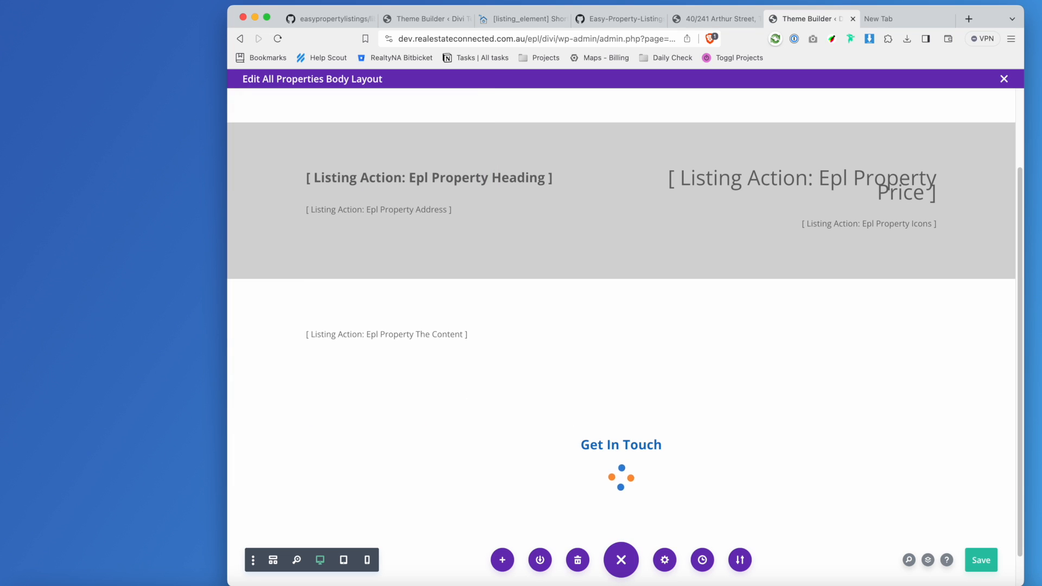
left_click(982, 562)
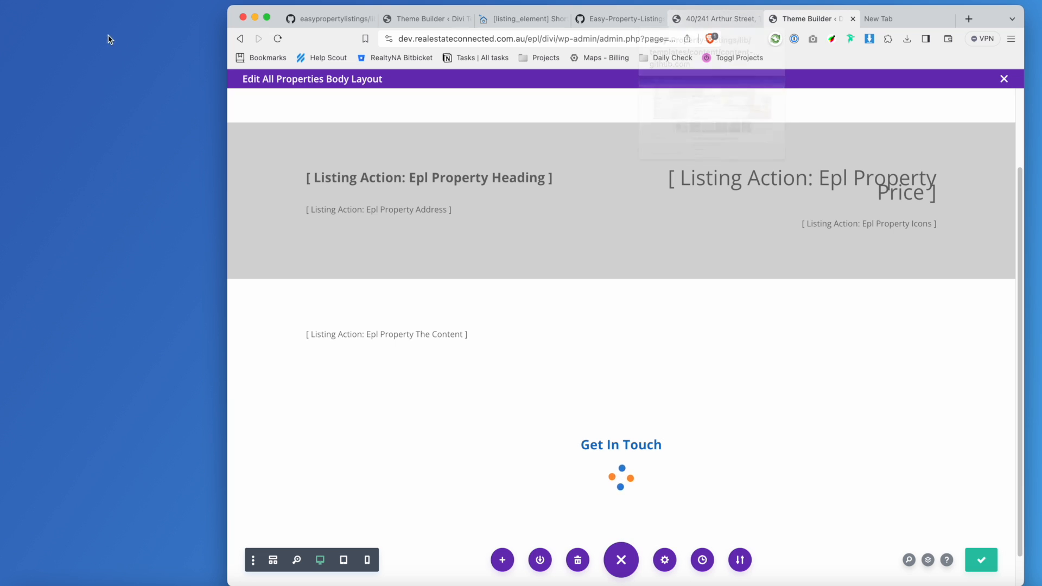
left_click(277, 39)
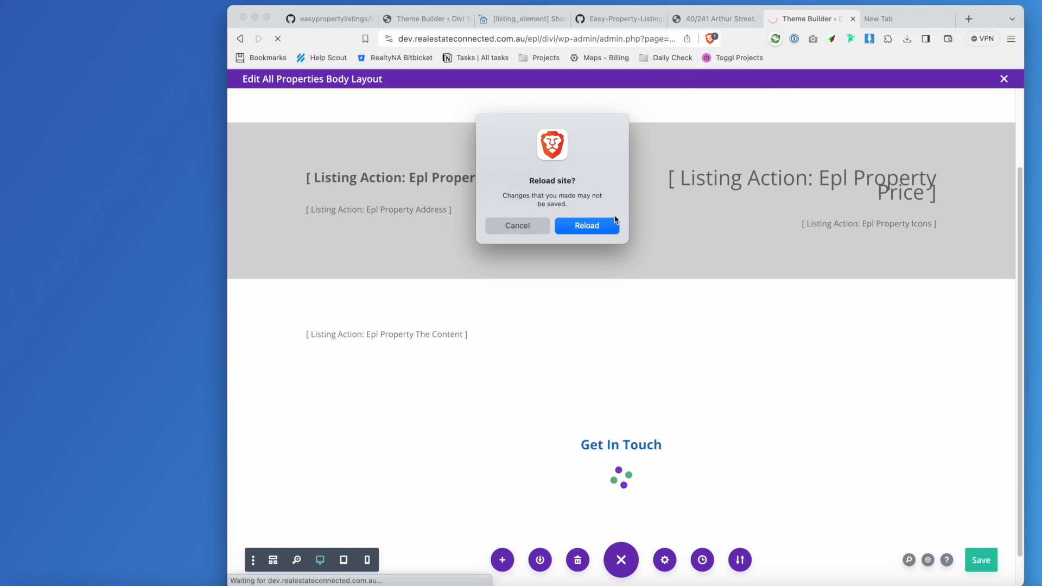
left_click(615, 222)
left_click(731, 18)
left_click(280, 40)
scroll(814, 279, "down", 10)
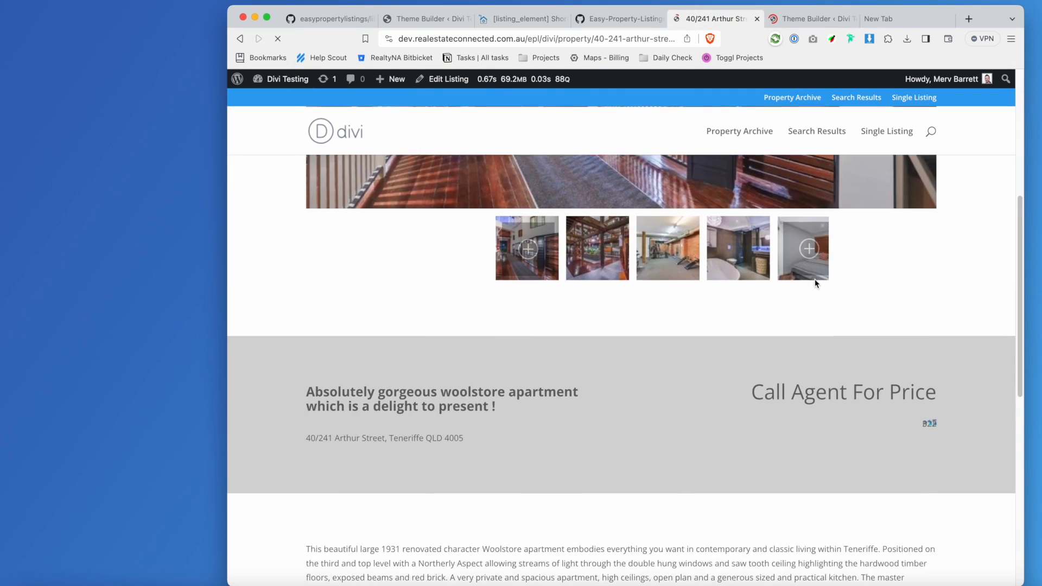
scroll(640, 367, "up", 10)
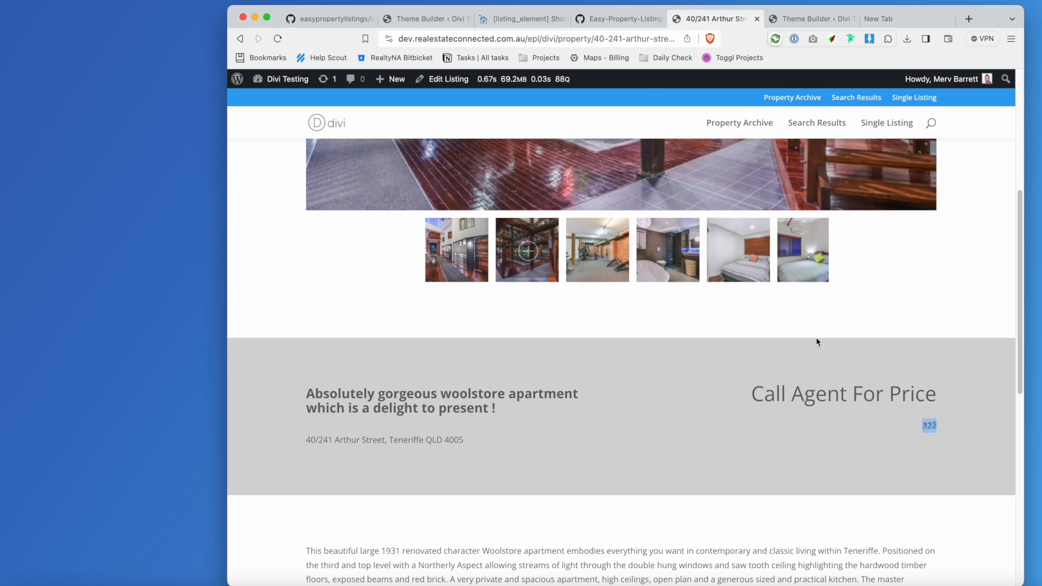
left_click(629, 25)
scroll(760, 353, "up", 5)
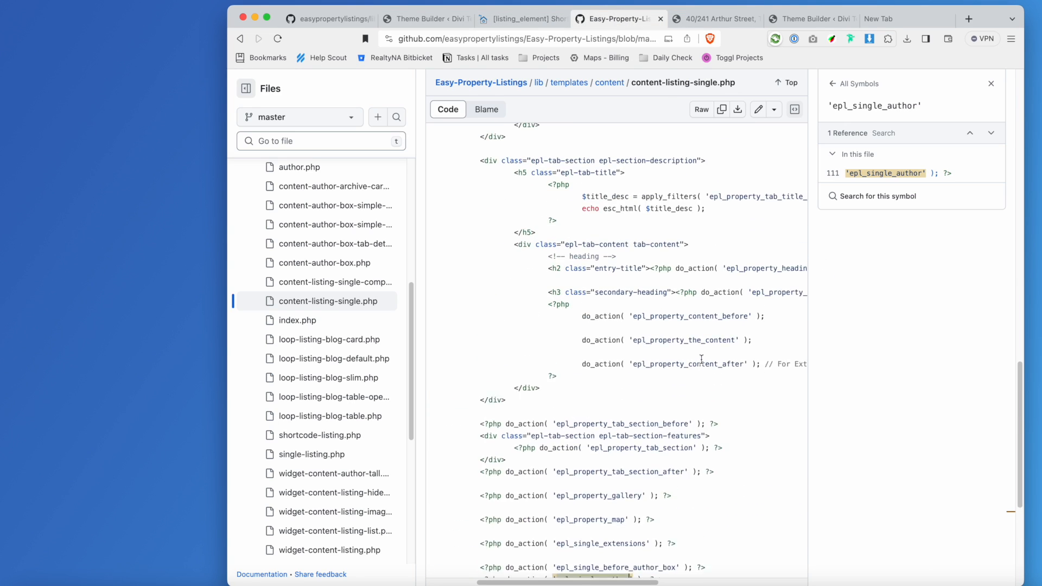
scroll(721, 366, "up", 12)
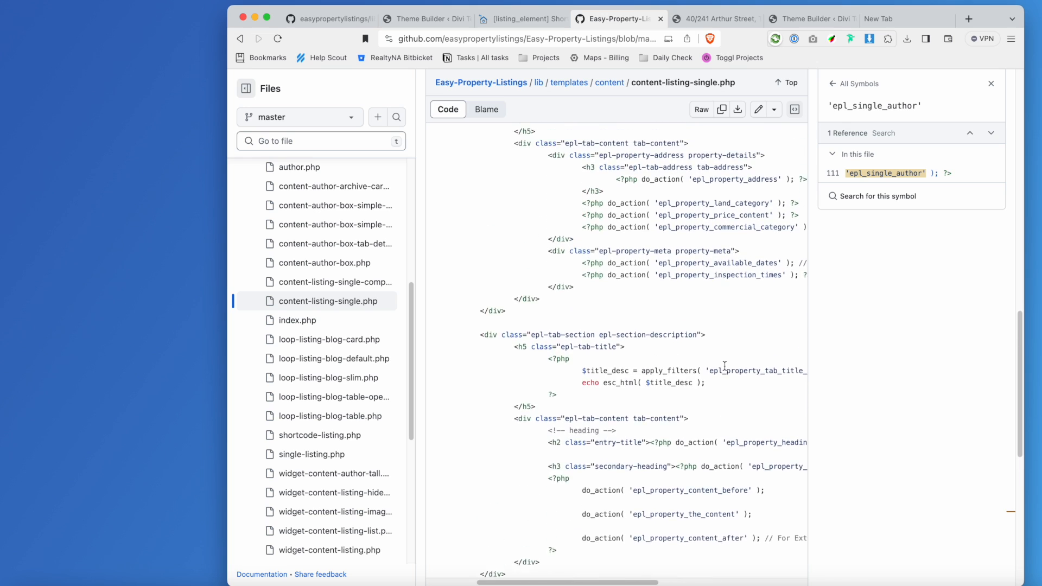
scroll(722, 353, "up", 1)
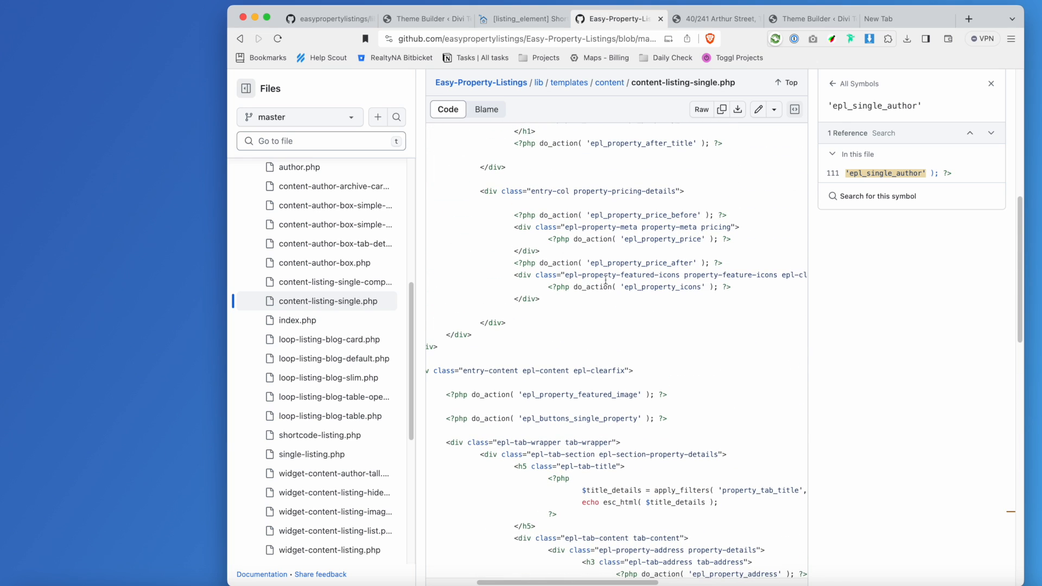
left_click_drag(566, 278, 678, 274)
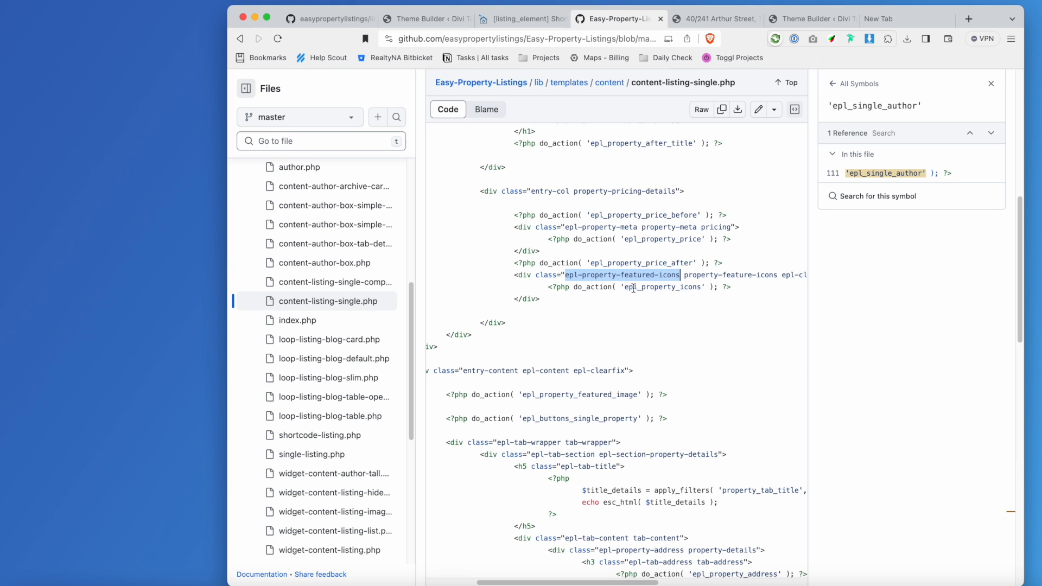
left_click(709, 21)
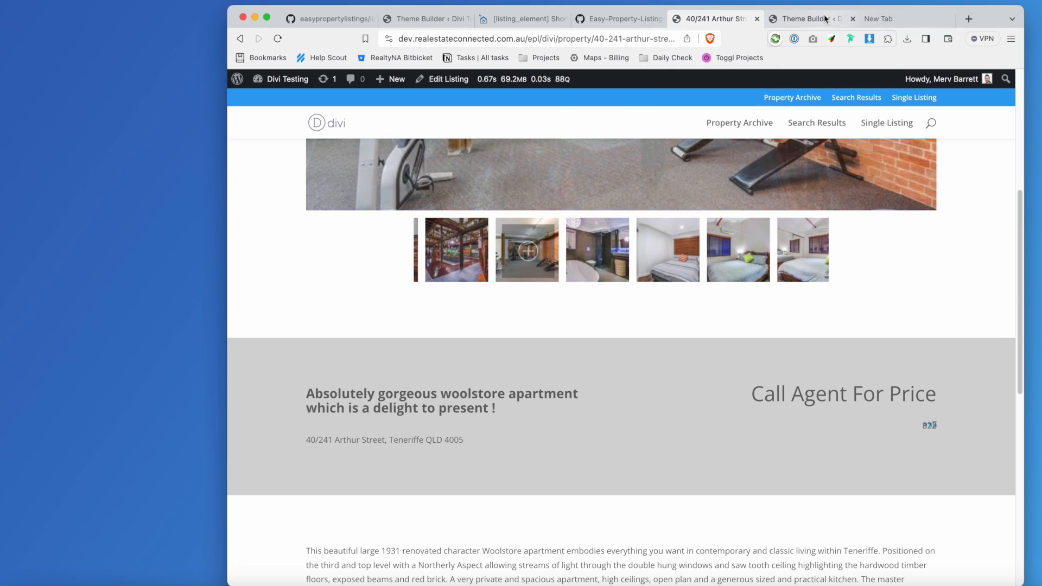
Close the duplicate Theme Builder tab and return to the remaining Theme Builder page.
left_click(841, 18)
left_click(427, 22)
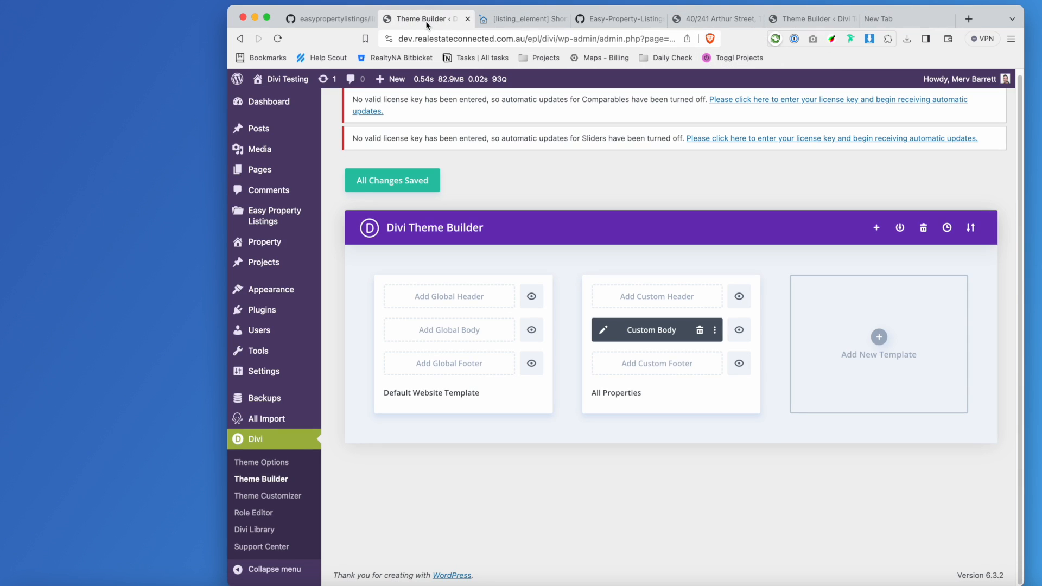
left_click(469, 20)
left_click(734, 22)
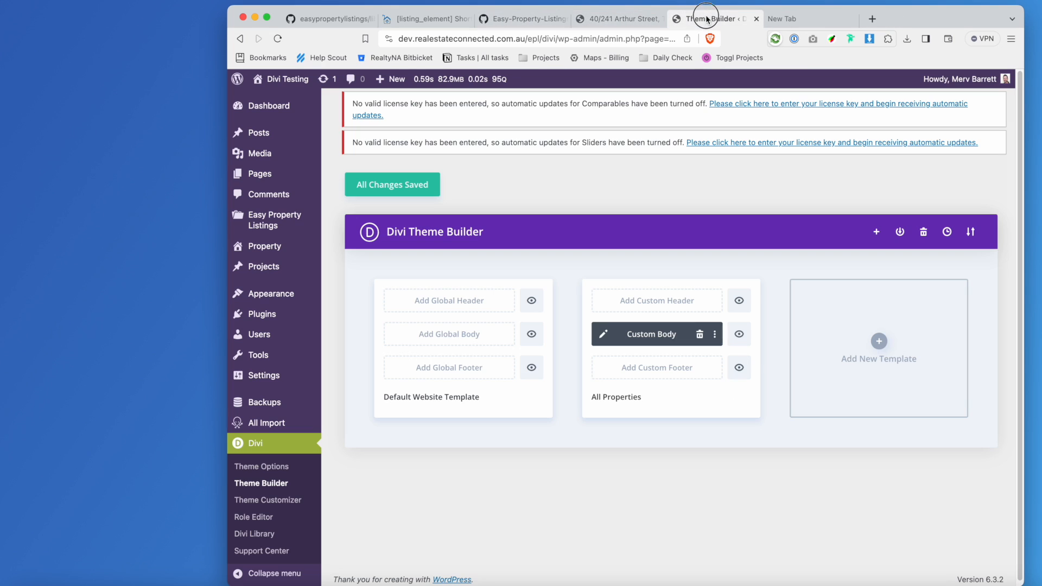
left_click(624, 19)
left_click(695, 20)
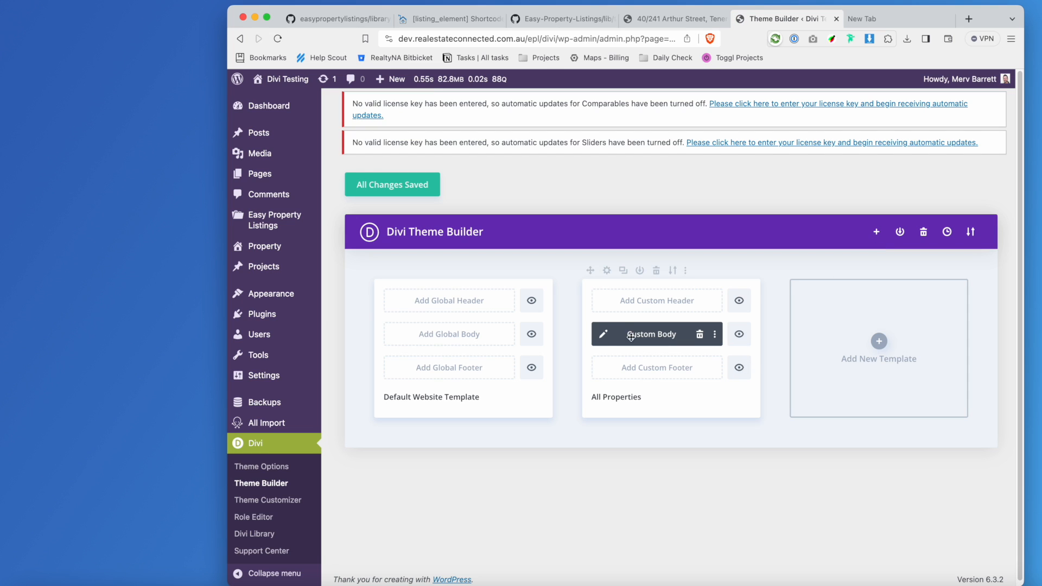
Edit the All Properties body layout and open the Epl Property Icons text module's settings.
left_click(604, 335)
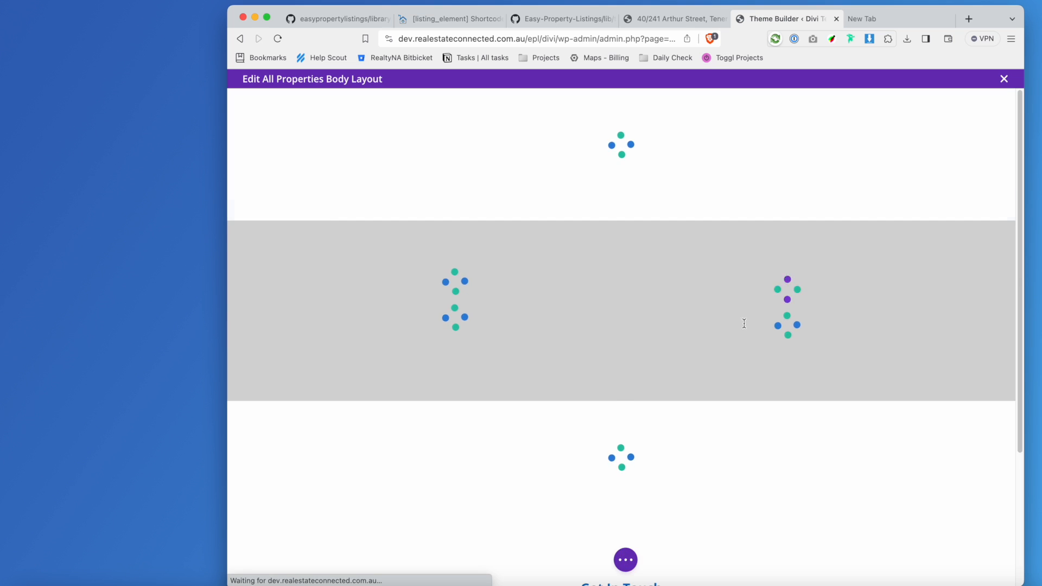
scroll(791, 304, "down", 4)
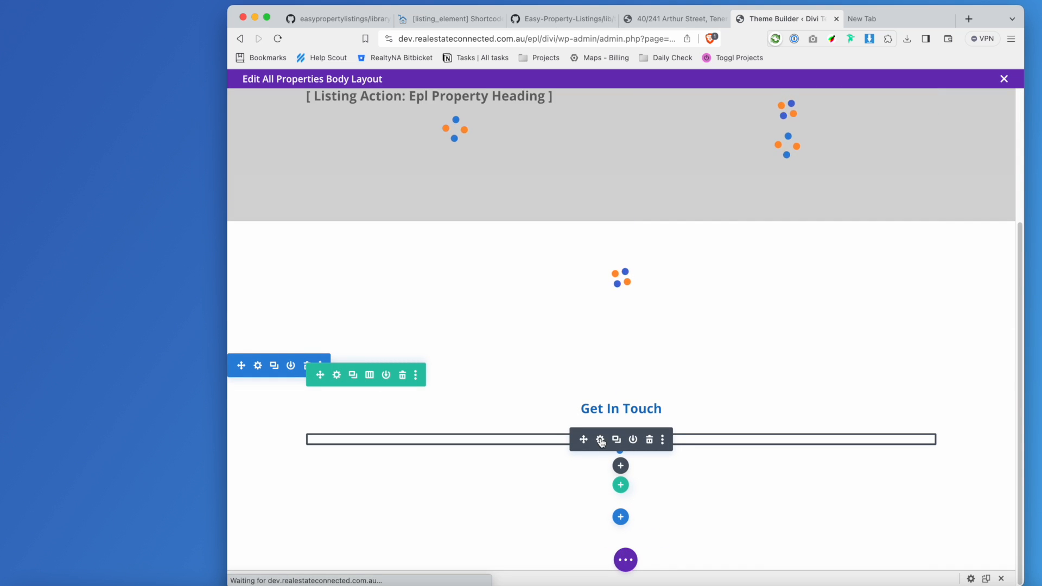
scroll(889, 320, "up", 3)
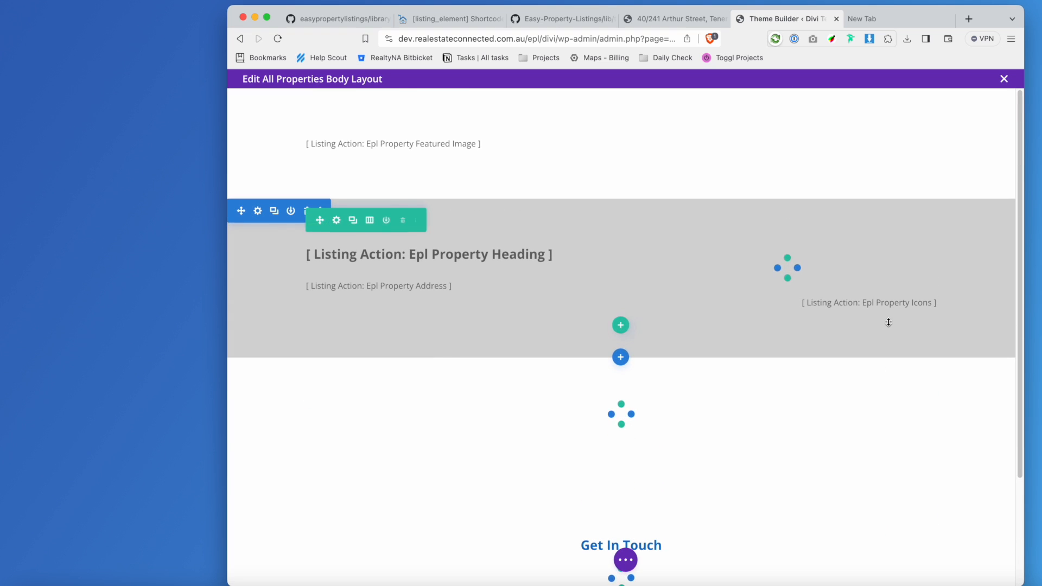
left_click(766, 302)
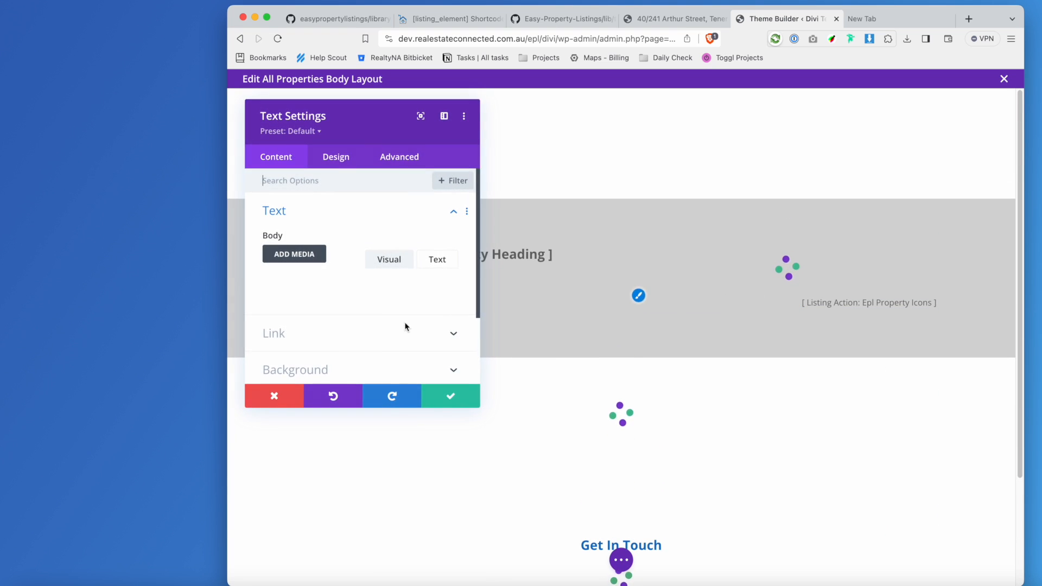
Replace the icons shortcode's <p> with <div class="epl-property-featured-icons"> and confirm the change.
left_click(437, 259)
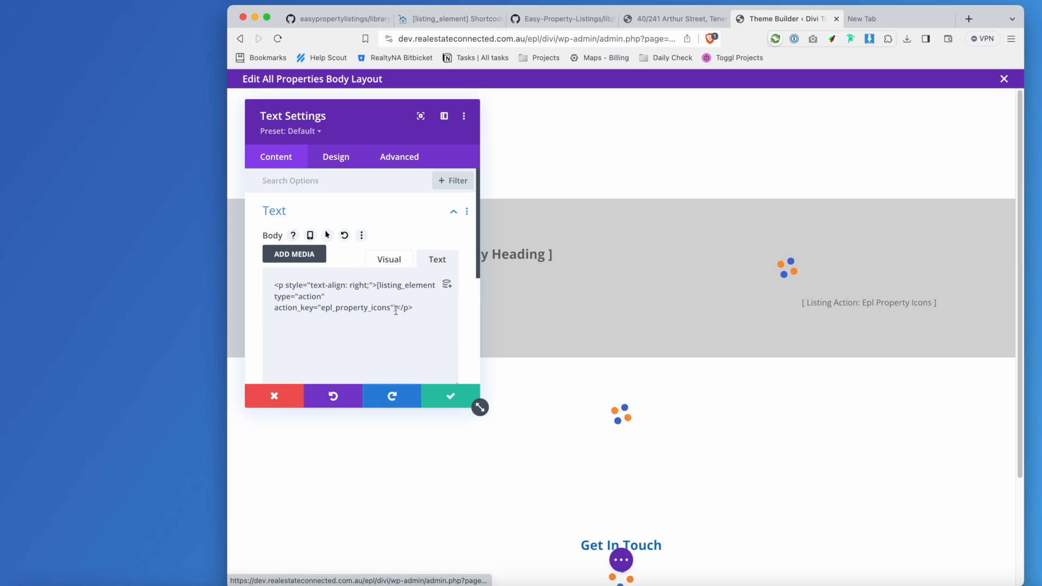
left_click(284, 284)
key("BackSpace")
key("BackSpace")
type("div ")
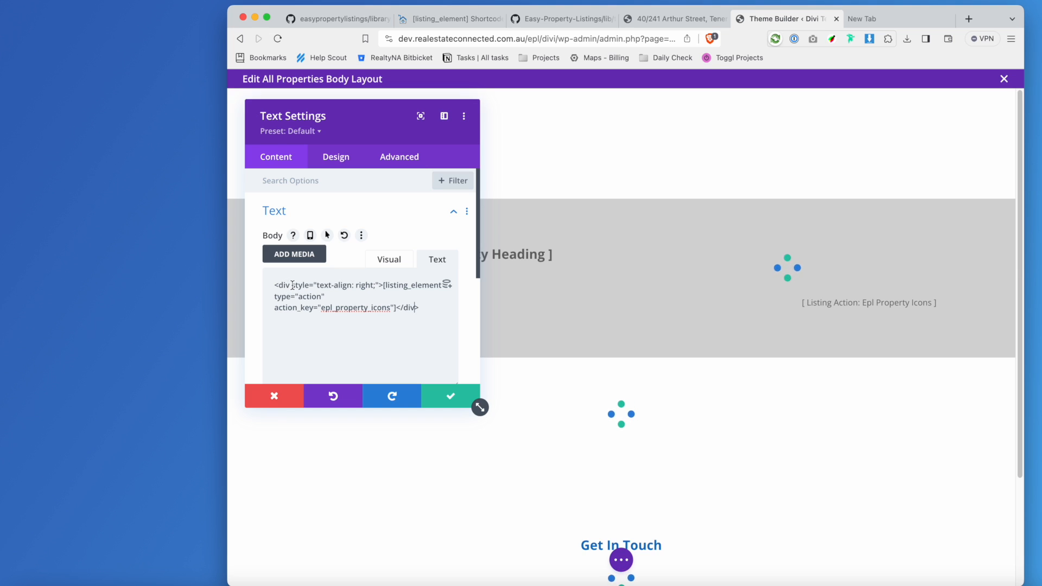
type("class=\"\"")
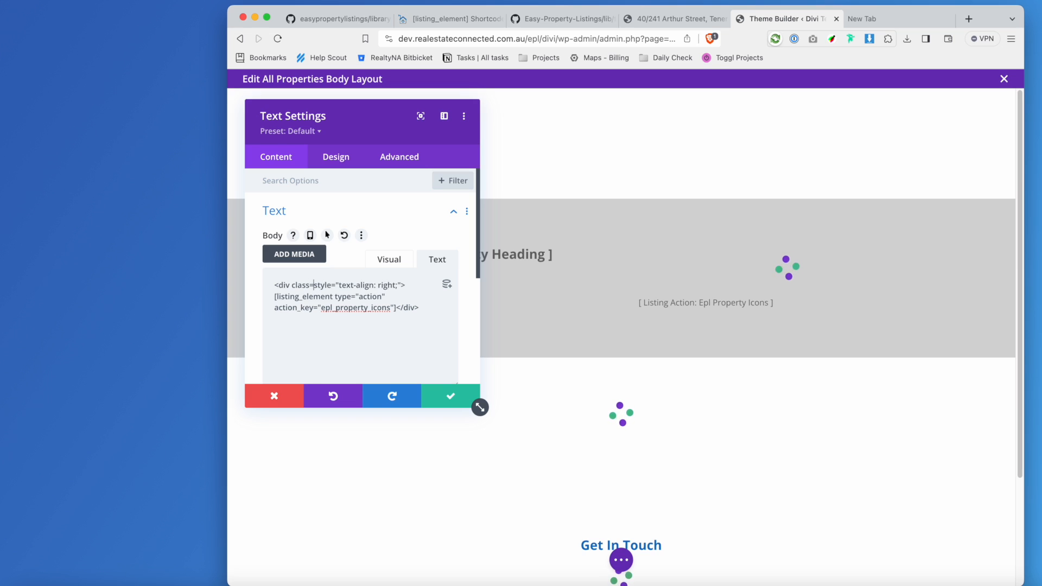
type("epl-property-featured-icons")
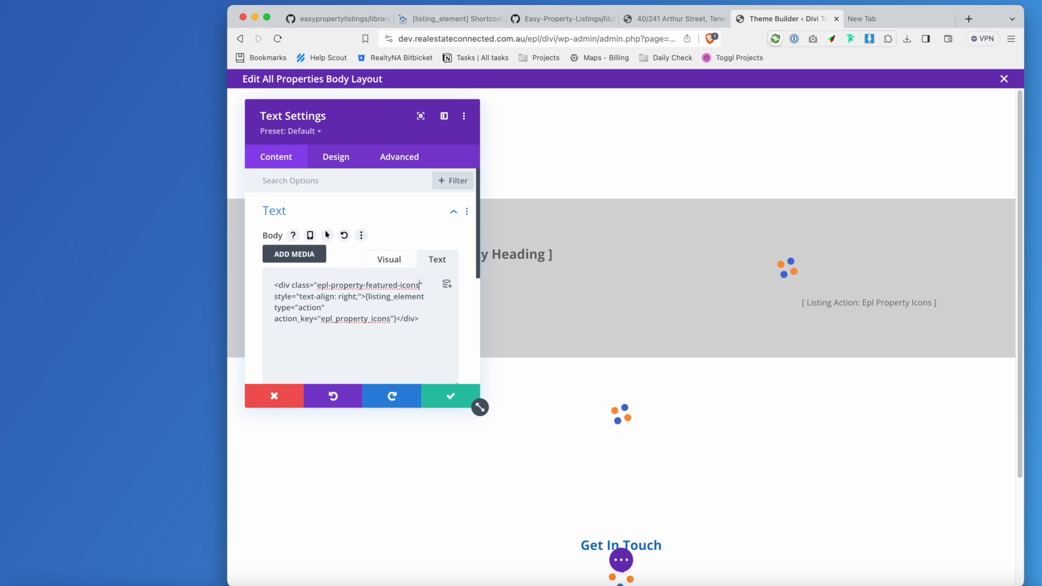
left_click(437, 400)
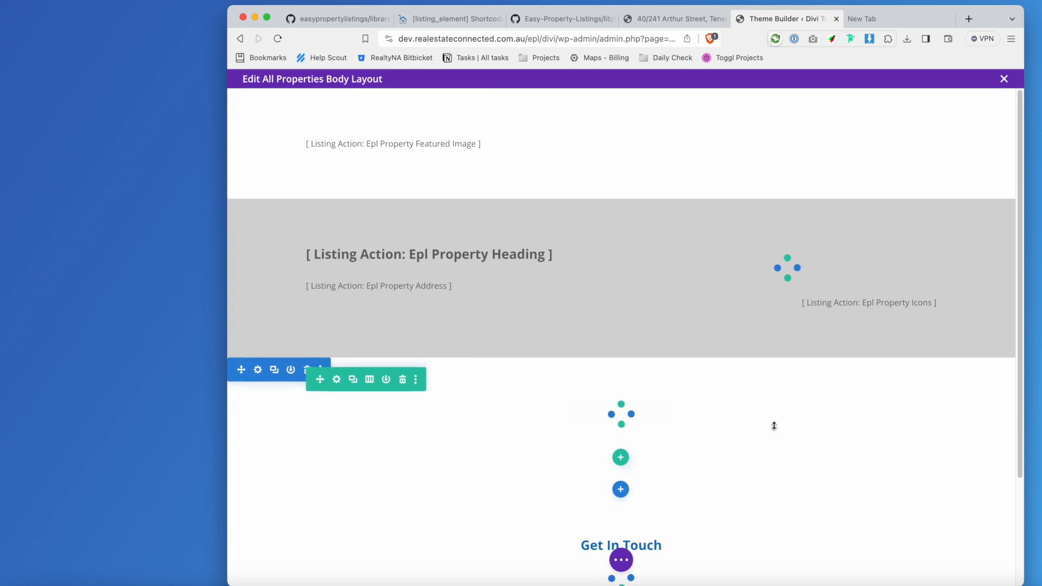
Reopen the icons module's HTML to review the div and its epl-property-featured-icons class.
scroll(772, 425, "down", 3)
left_click(620, 559)
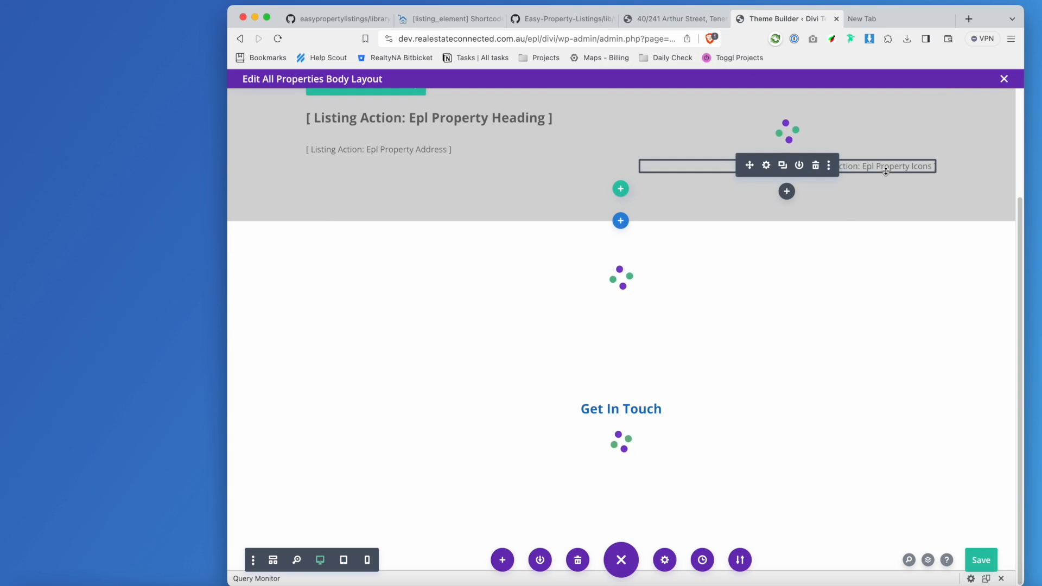
left_click(766, 166)
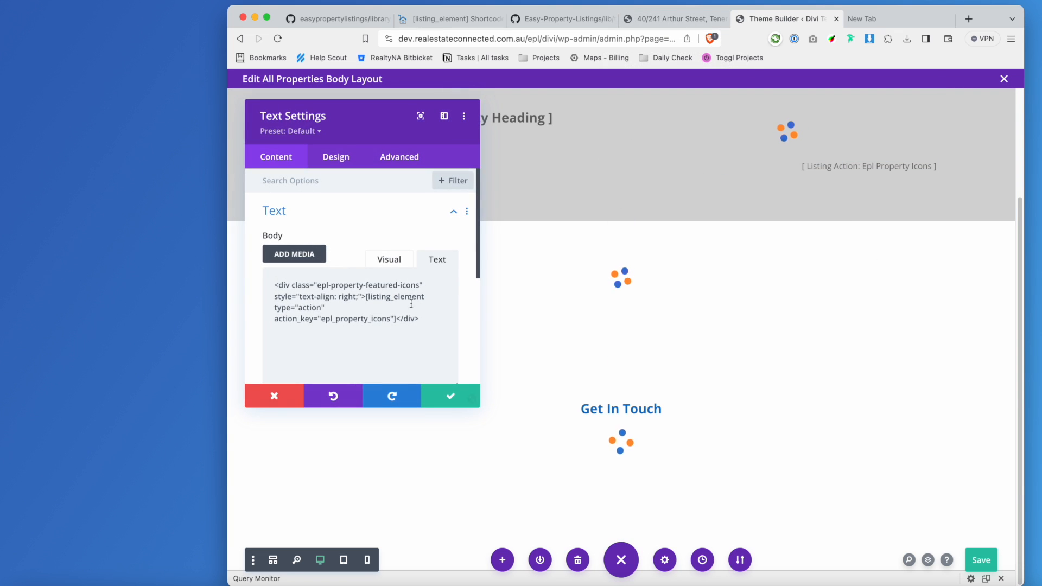
left_click_drag(315, 285, 419, 284)
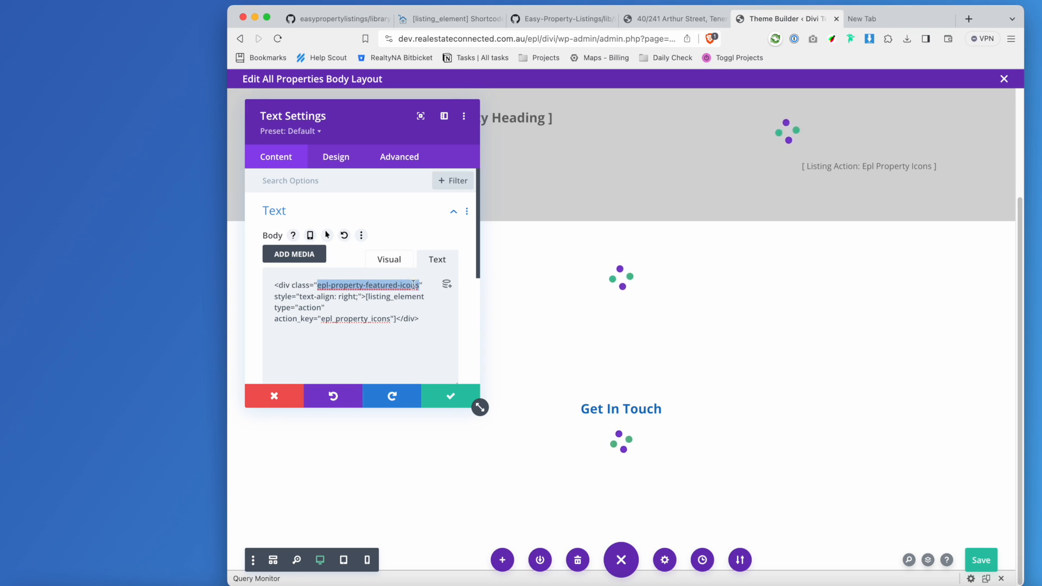
double_click(278, 285)
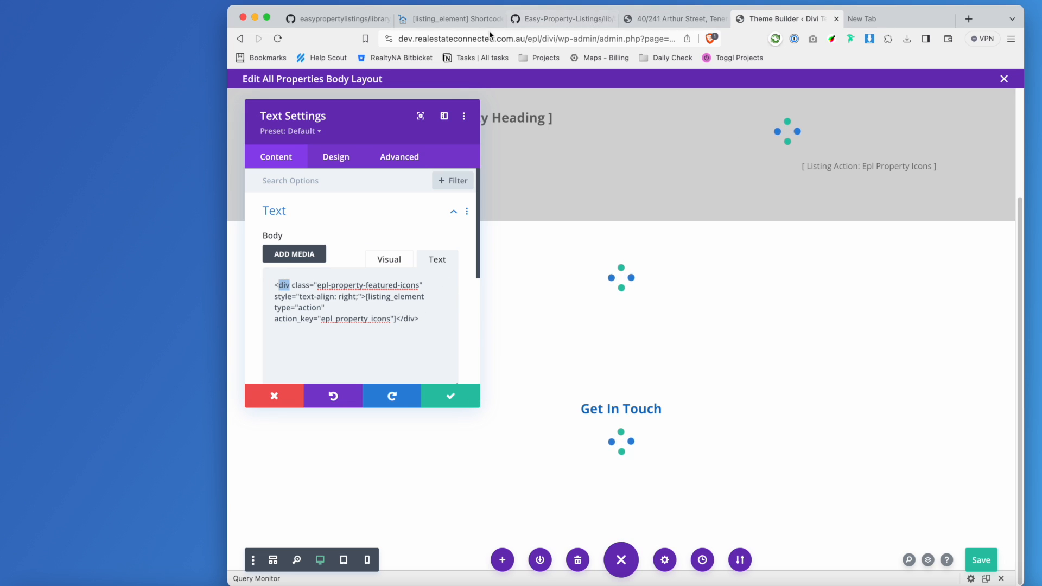
left_click(641, 19)
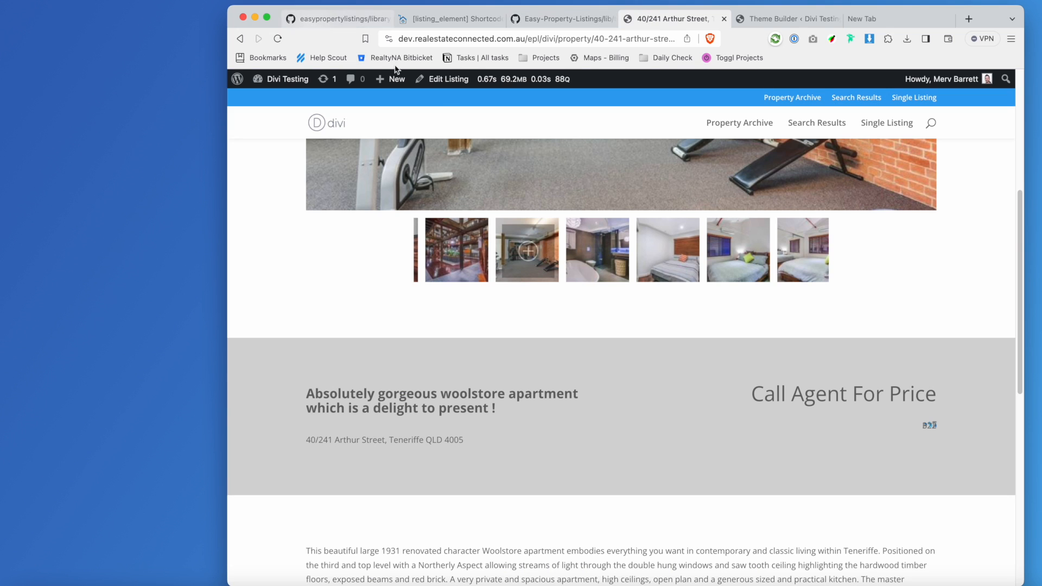
Reload the Arthur Street listing and inspect the epl-property-featured-icons div under the price.
left_click(277, 39)
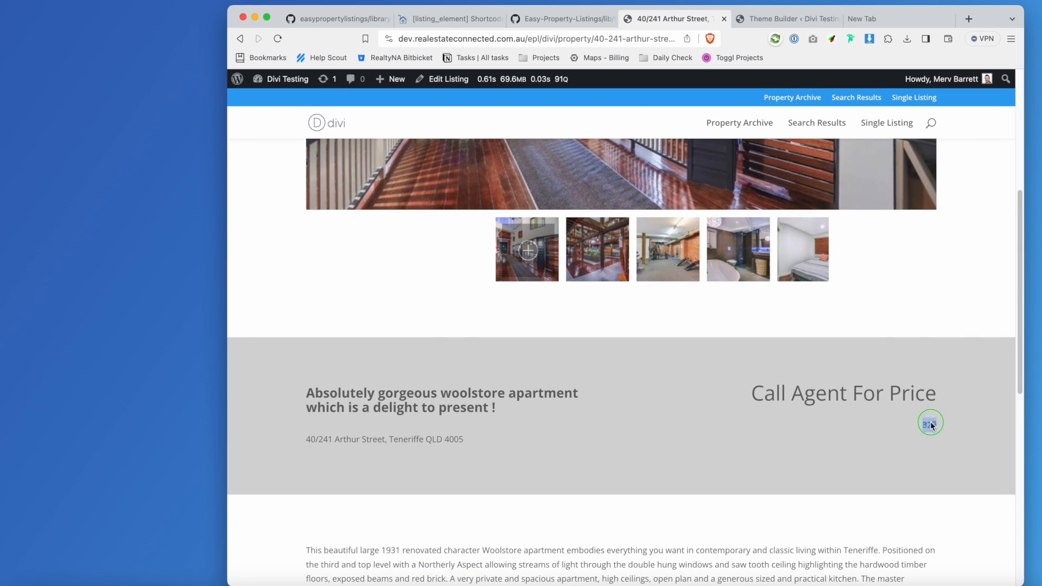
right_click(931, 425)
left_click(957, 537)
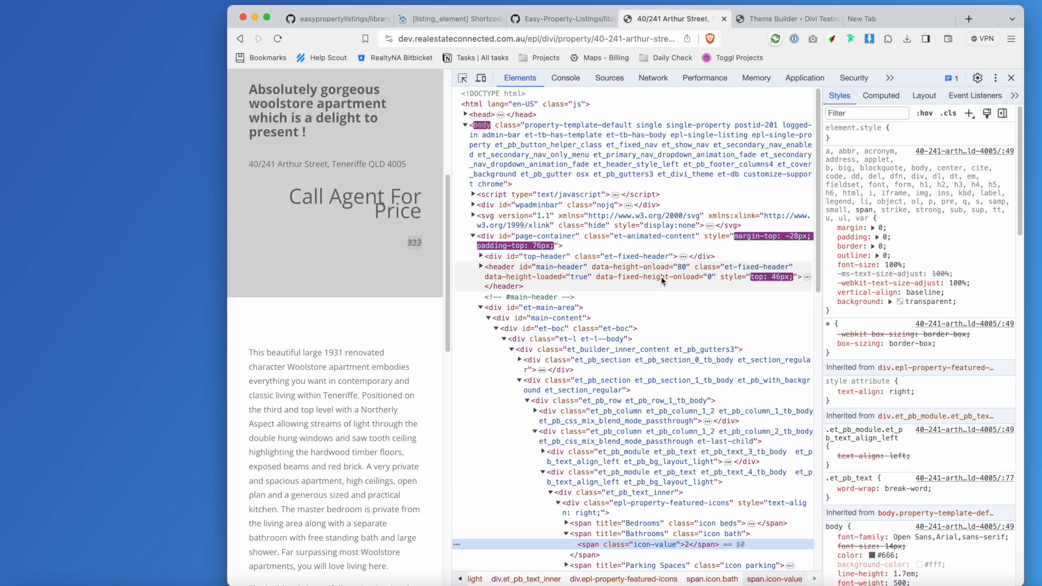
left_click(676, 510)
scroll(676, 509, "down", 1)
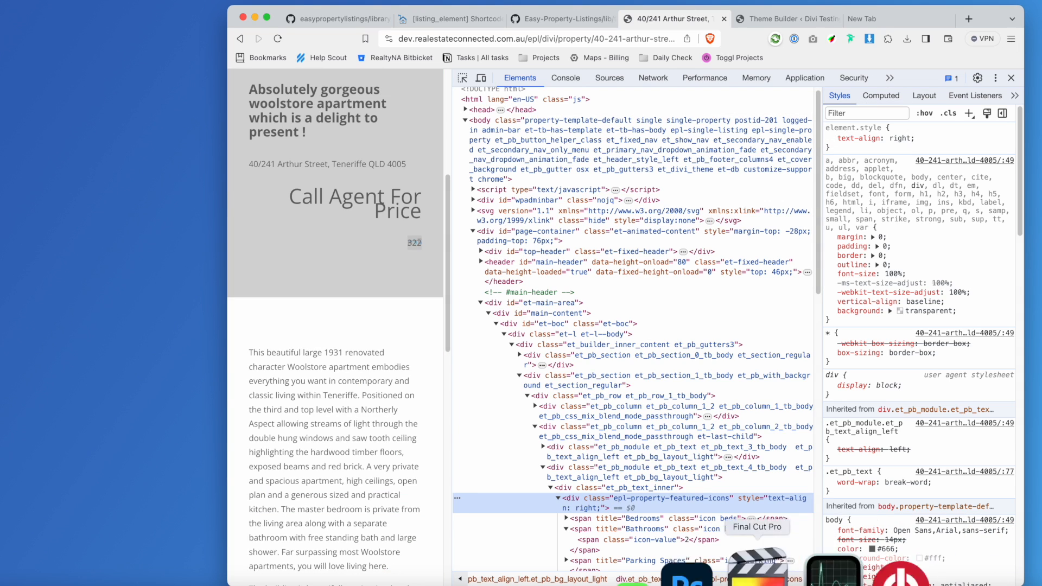
Expand the Bedrooms icon span to see its bedroom count inside the featured-icons container.
left_click(673, 516)
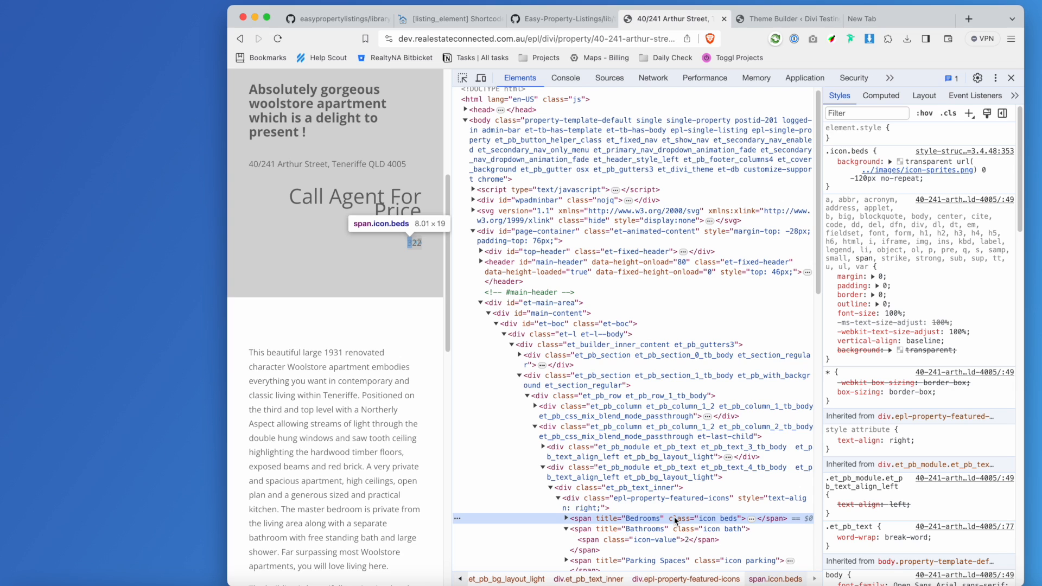
left_click(675, 506)
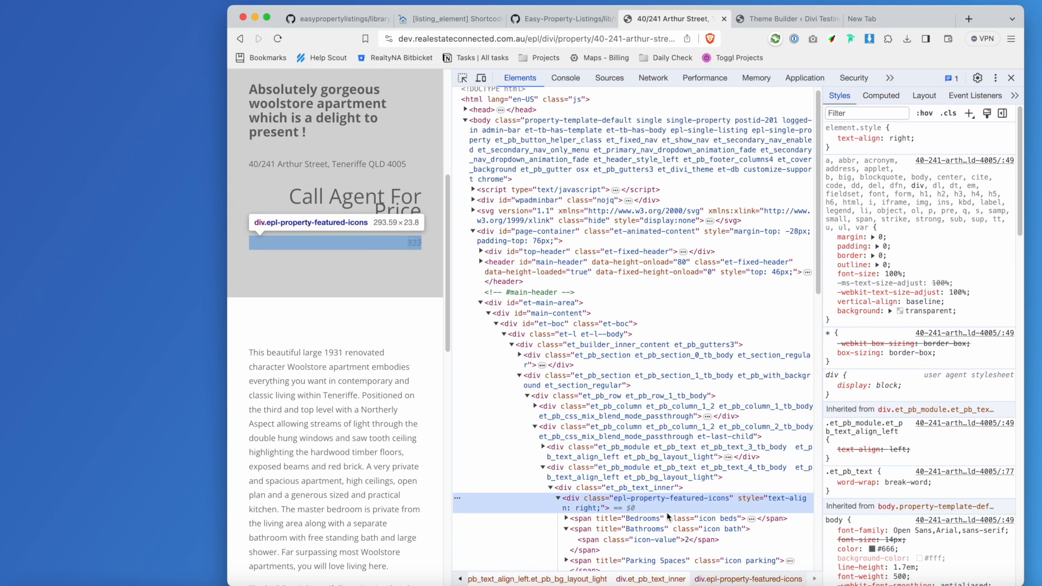
left_click(668, 518)
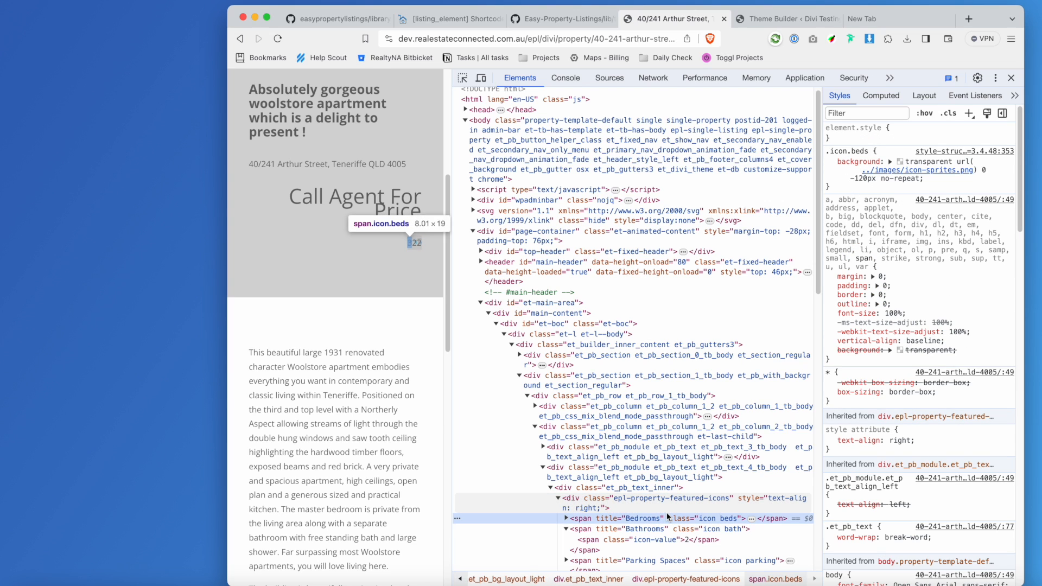
left_click(566, 519)
left_click(652, 529)
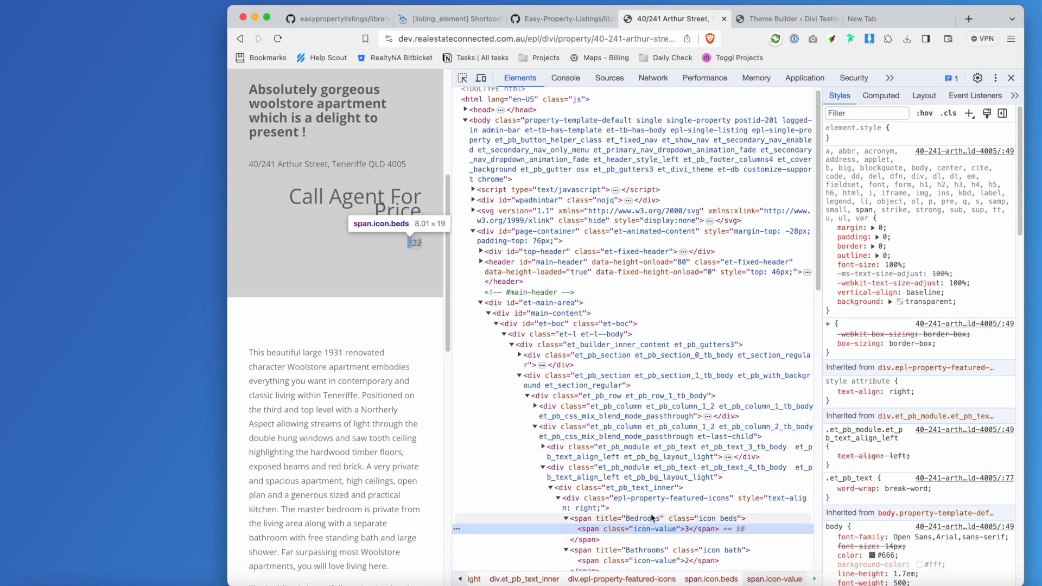
left_click(654, 499)
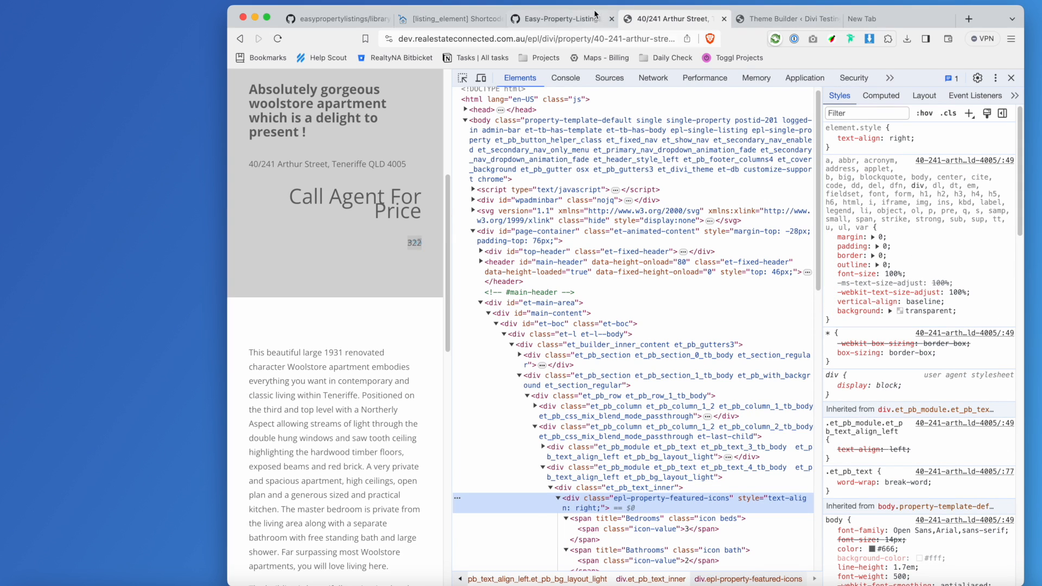
left_click(575, 20)
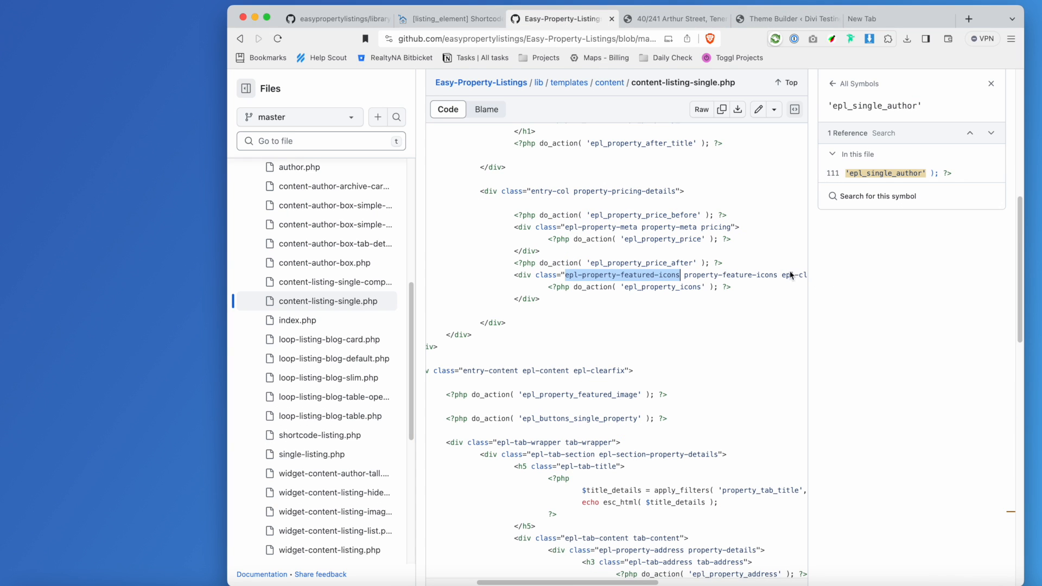
Select the property-feature-icons class in content-listing-single.php and return to the Divi layout editor.
left_click(757, 276)
left_click(693, 276)
left_click_drag(774, 276, 570, 280)
key("super+c")
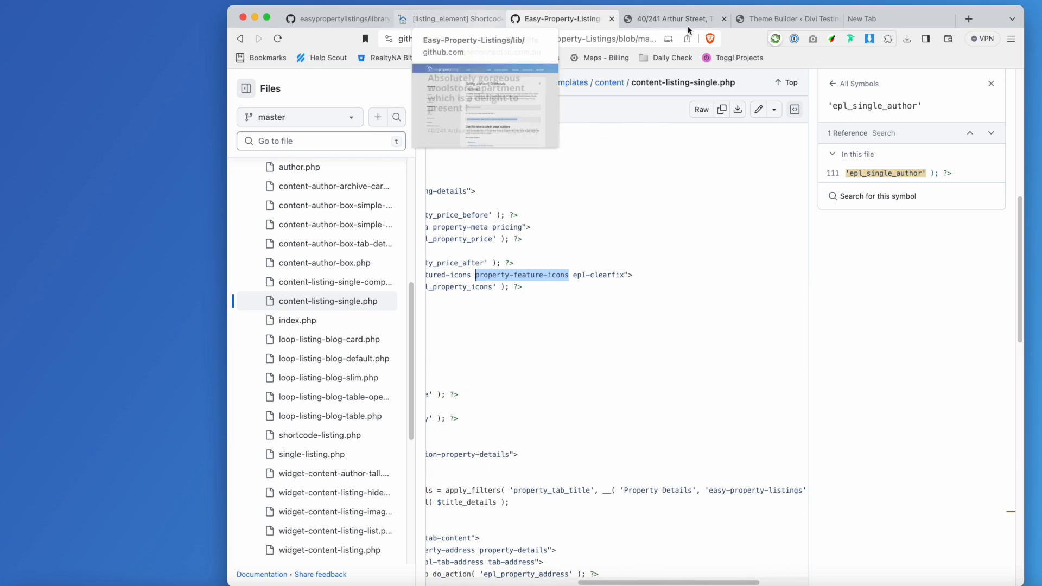
left_click(667, 18)
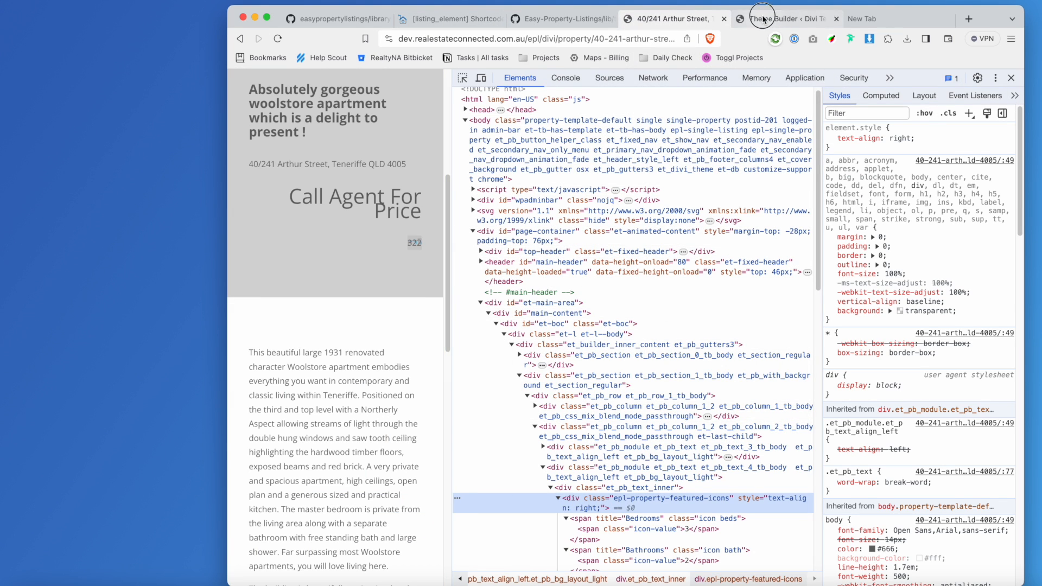
left_click(781, 18)
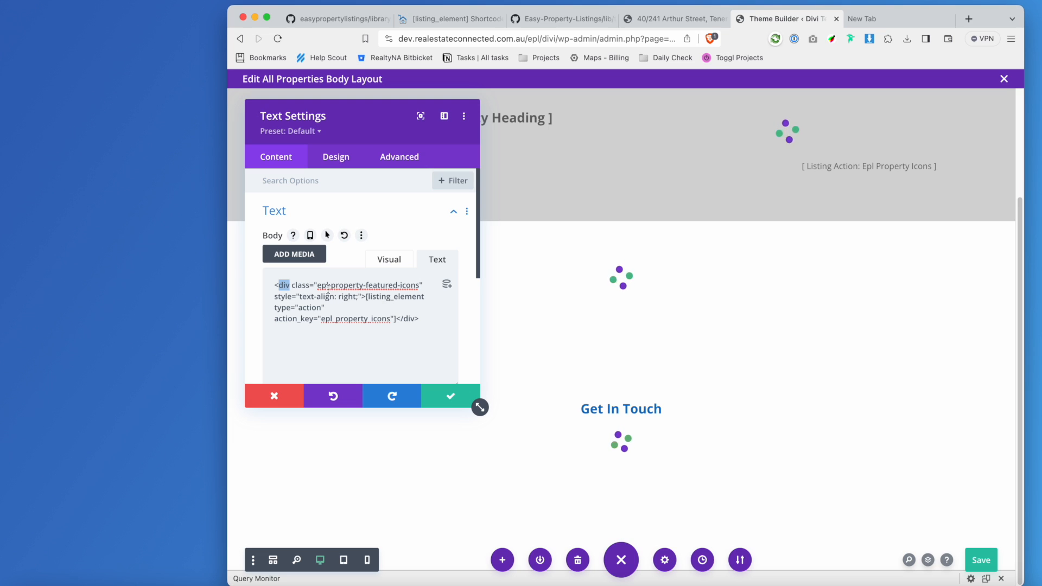
Add the property-feature-icons class to the icons div and save the property body layout.
left_click(419, 285)
key("super+v")
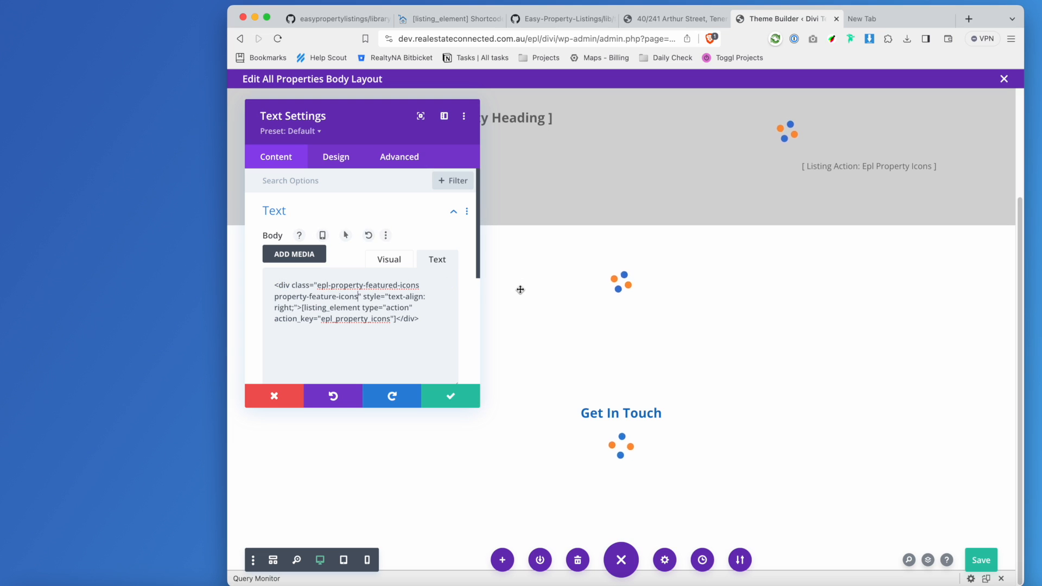
left_click(451, 396)
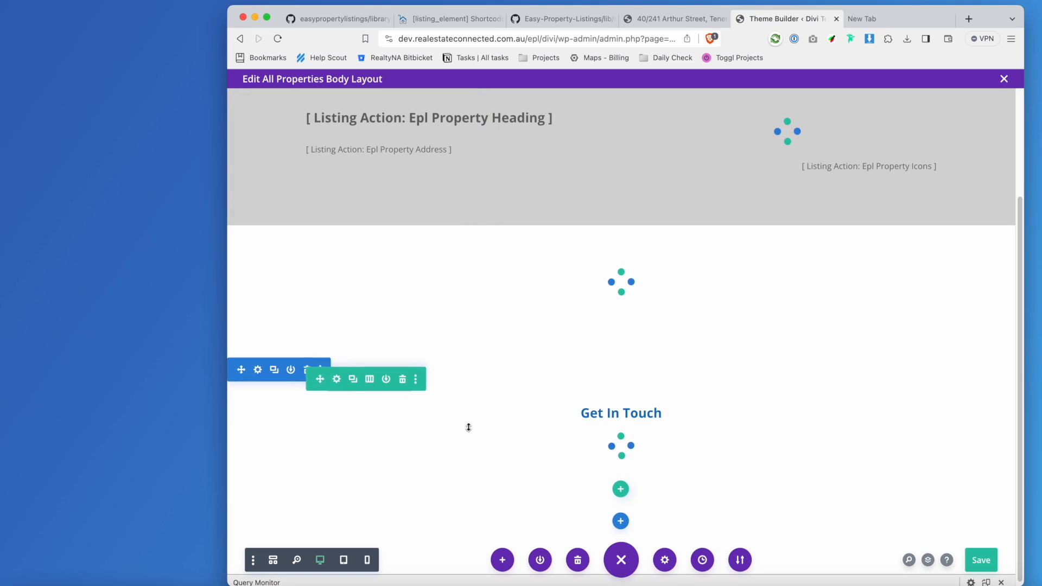
left_click(994, 565)
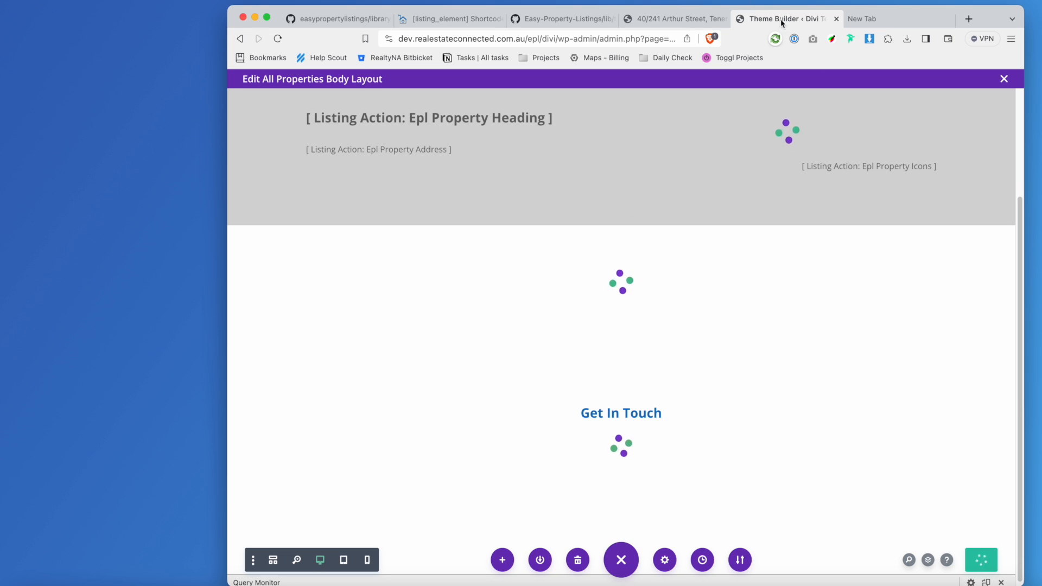
Reload the Arthur Street listing, close the inspector, and review the page including Call Agent For Price.
left_click(657, 20)
left_click(283, 41)
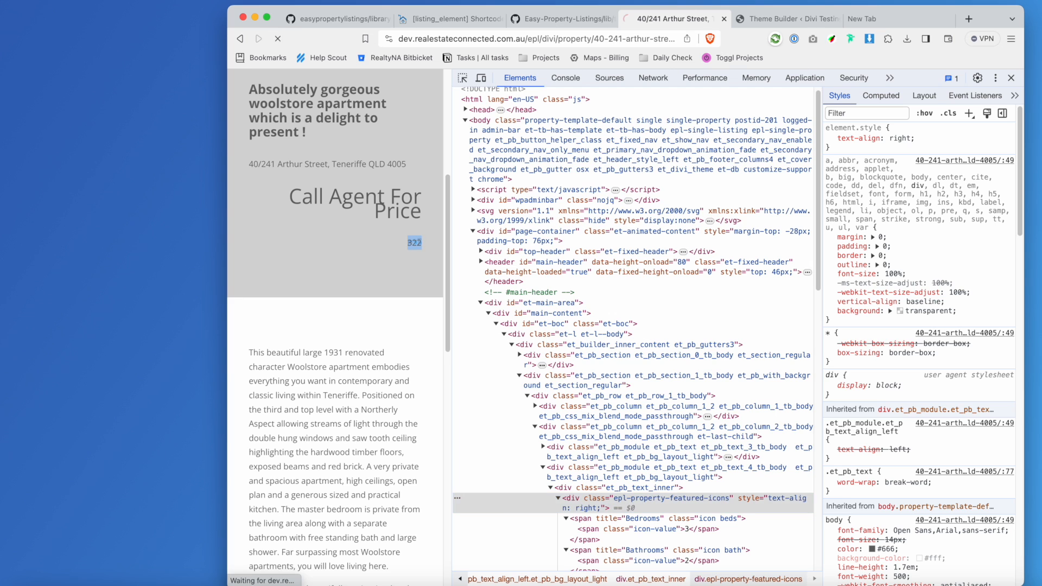
left_click(1012, 79)
scroll(821, 358, "up", 4)
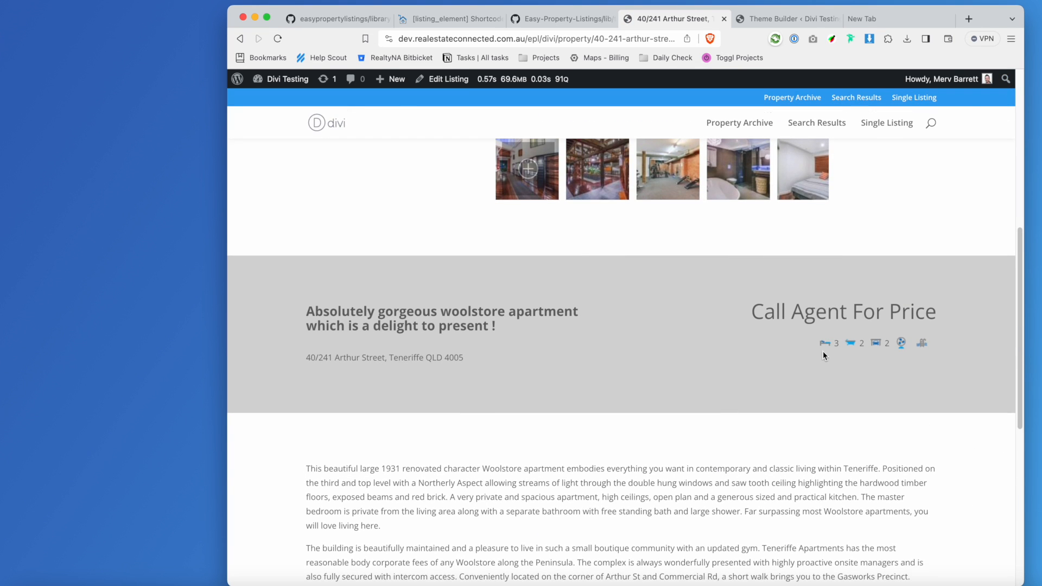
scroll(822, 352, "up", 6)
scroll(825, 353, "up", 2)
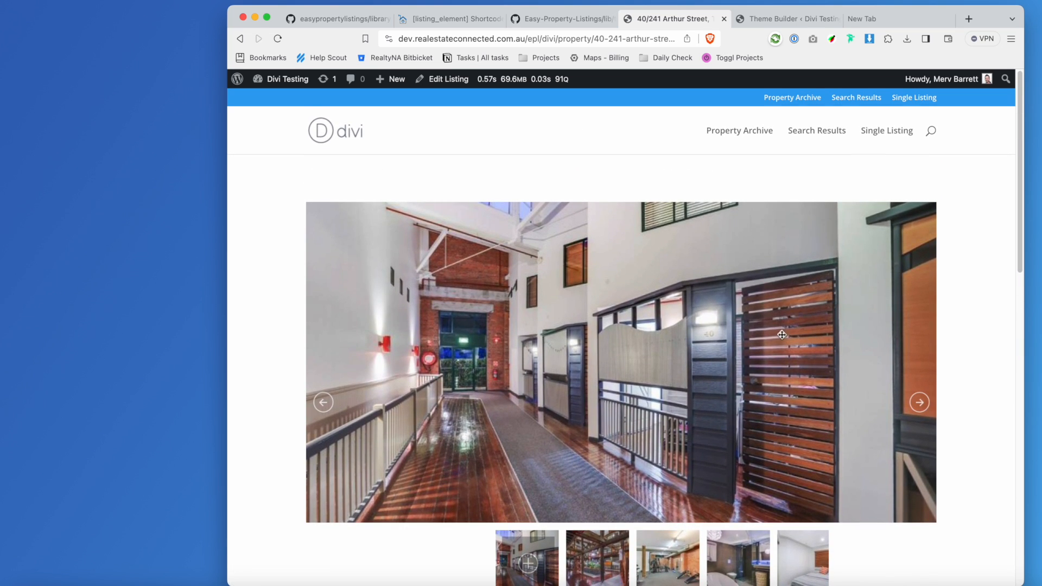
scroll(825, 374, "down", 7)
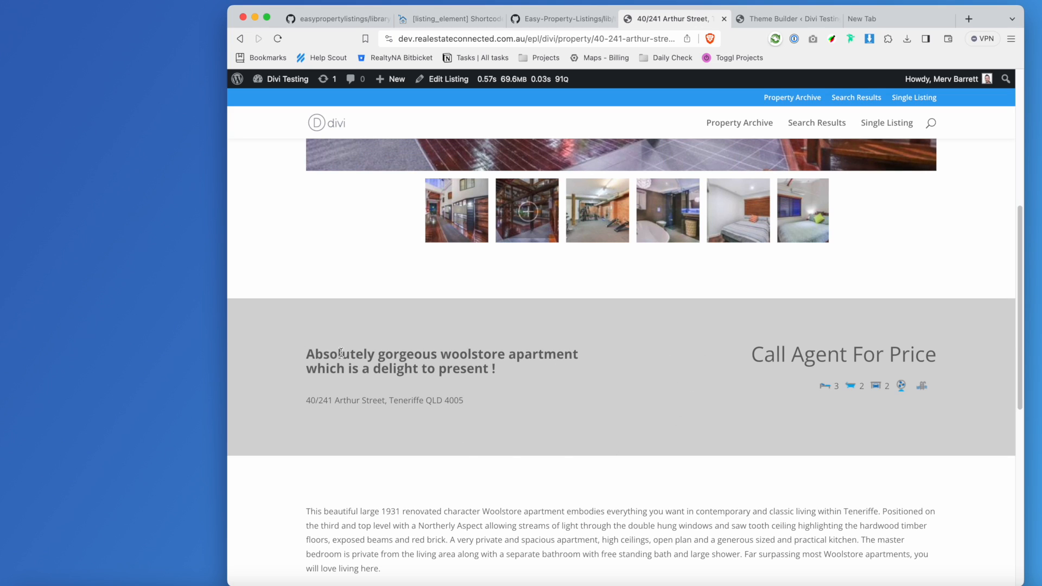
left_click_drag(752, 360, 936, 354)
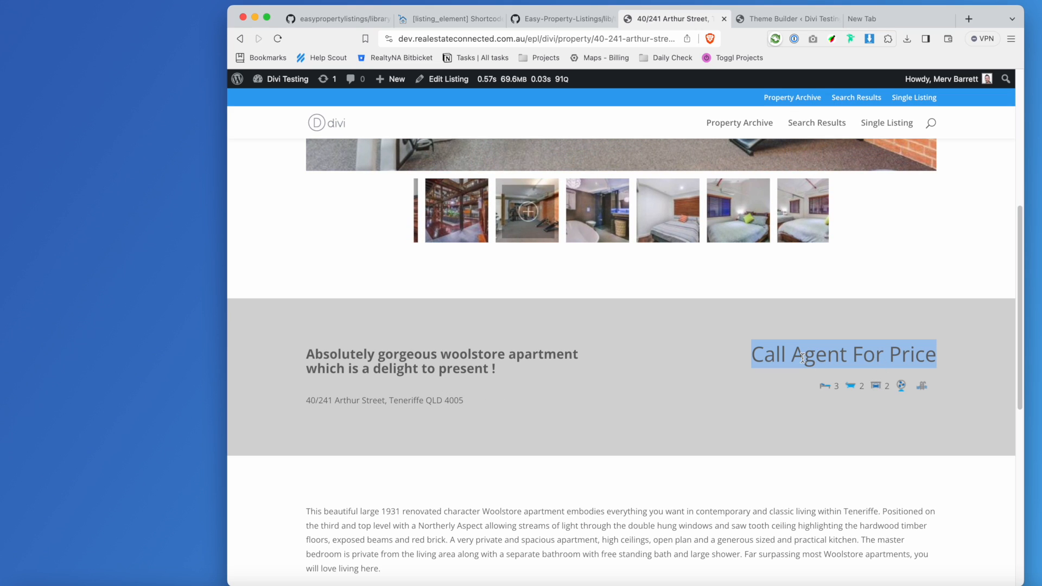
scroll(556, 390, "down", 5)
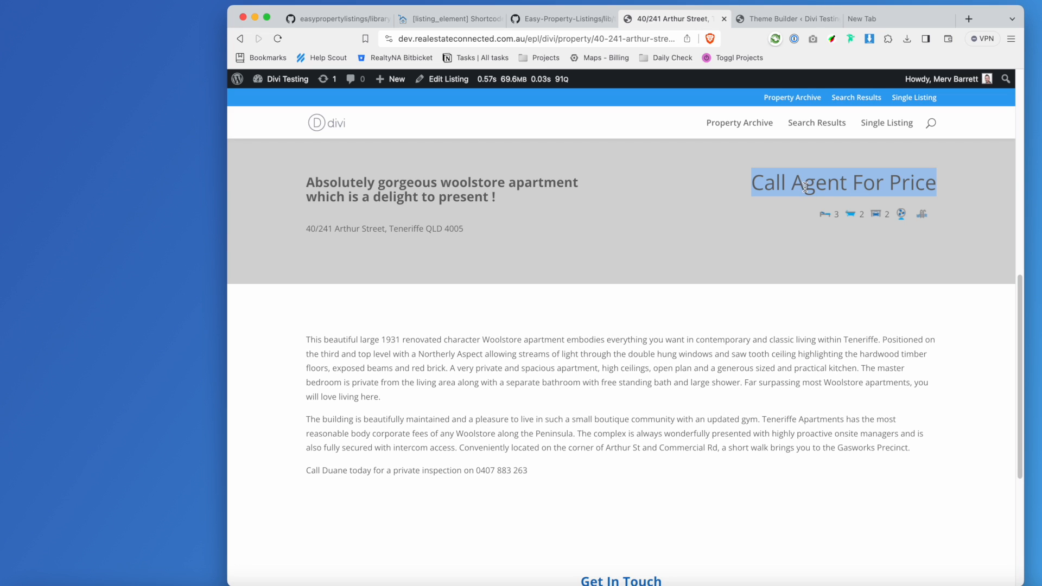
scroll(522, 337, "down", 5)
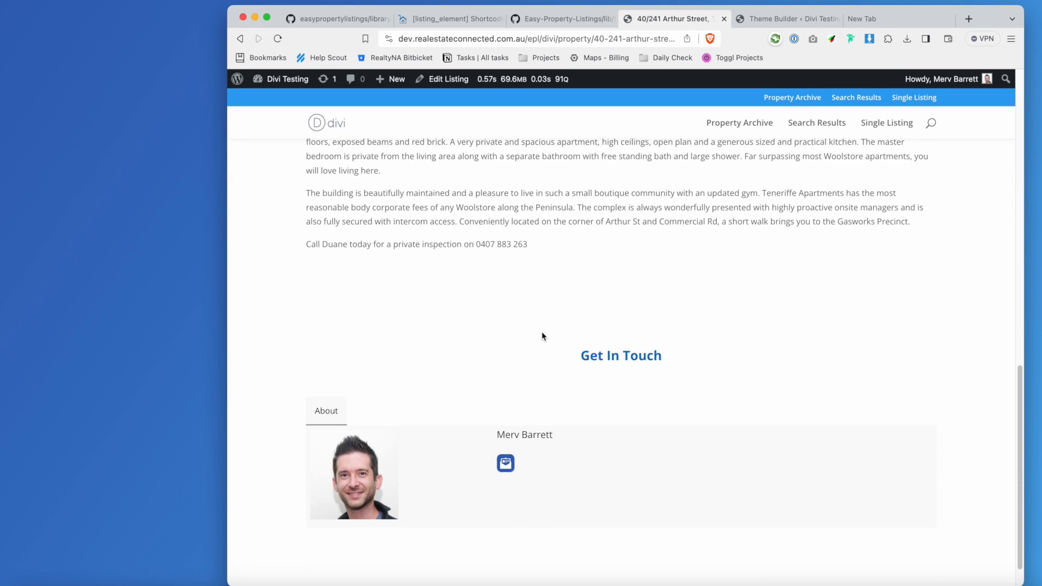
scroll(584, 310, "up", 8)
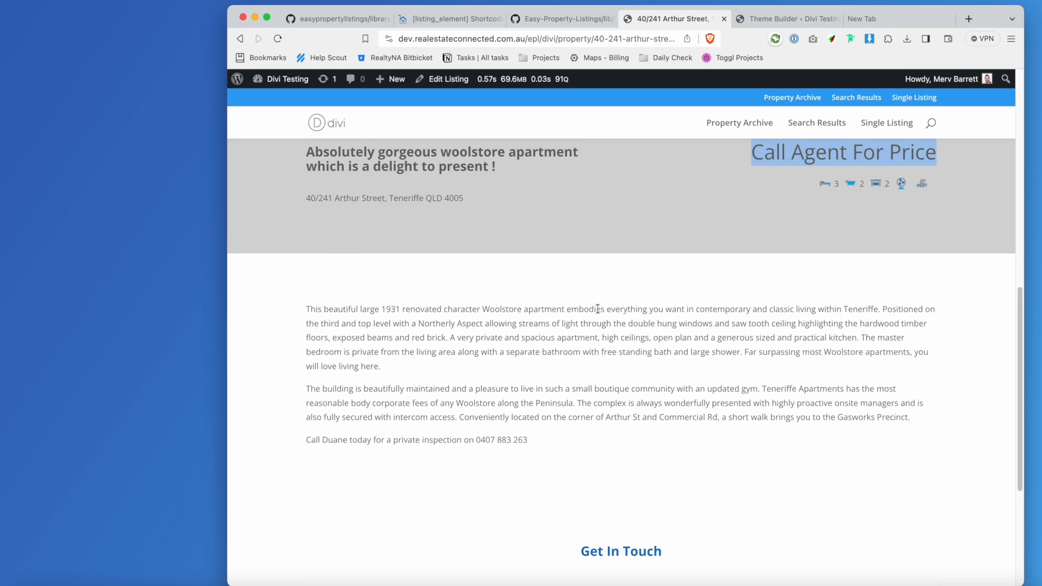
scroll(600, 317, "up", 1)
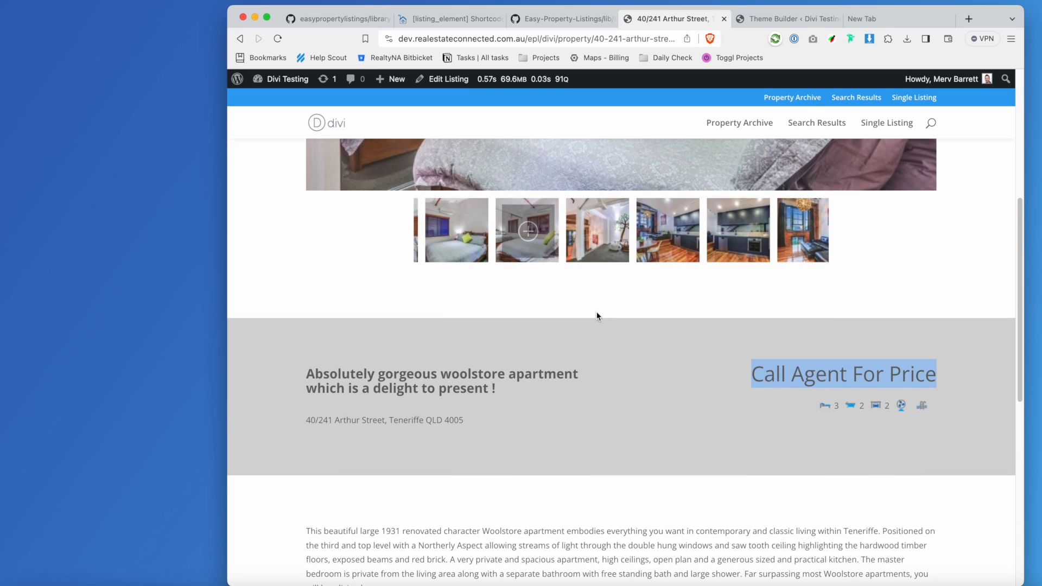
scroll(619, 295, "up", 7)
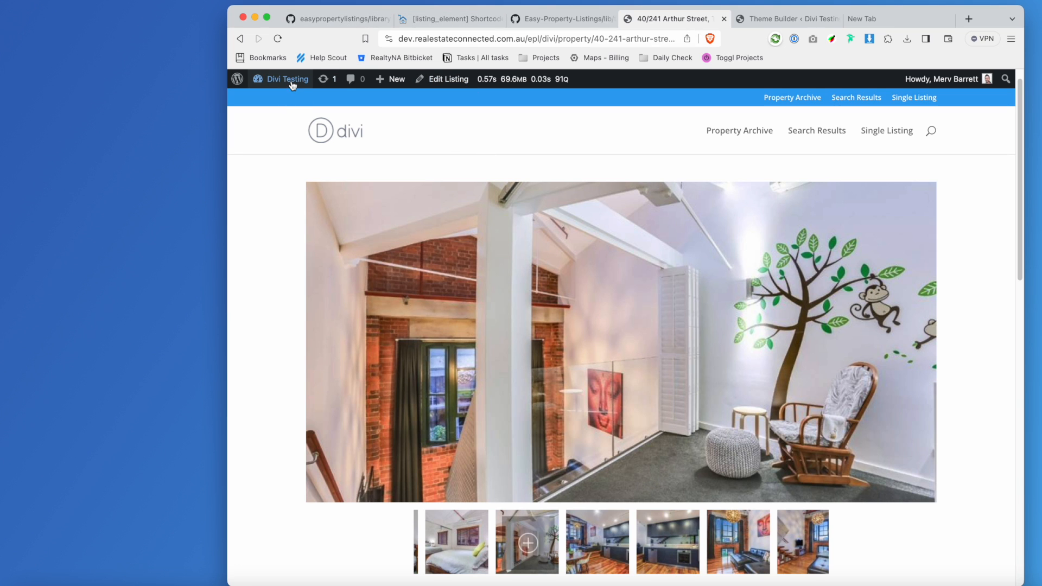
mouse_move(287, 81)
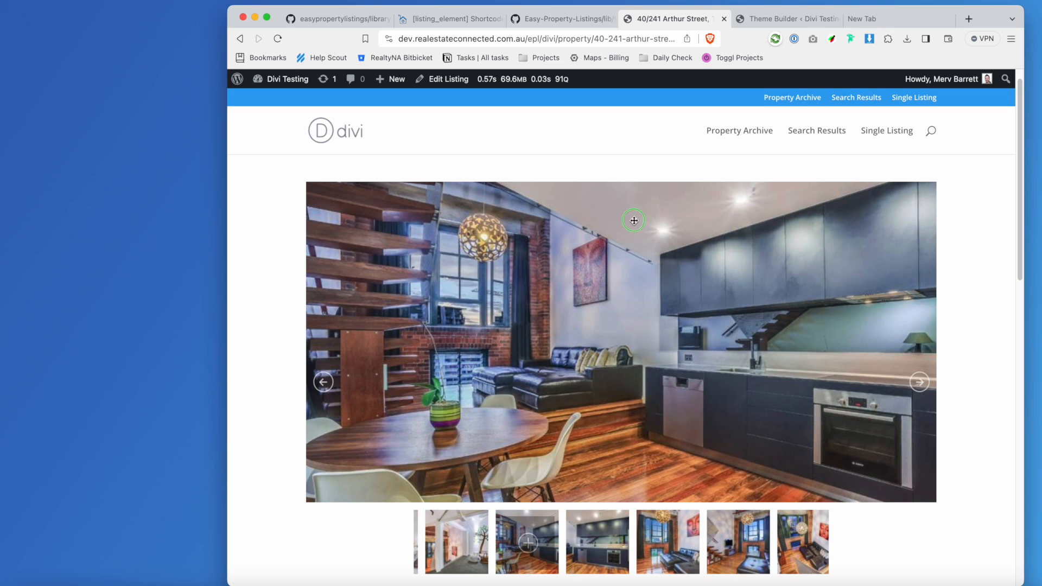
Inspect the gallery photo and undock the developer tools into their own window.
right_click(633, 221)
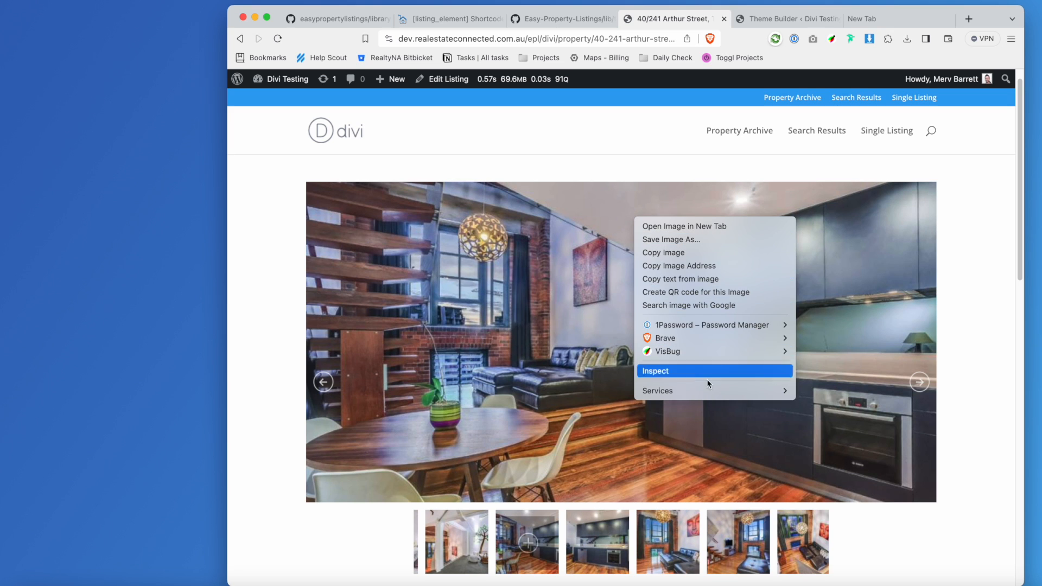
left_click(708, 370)
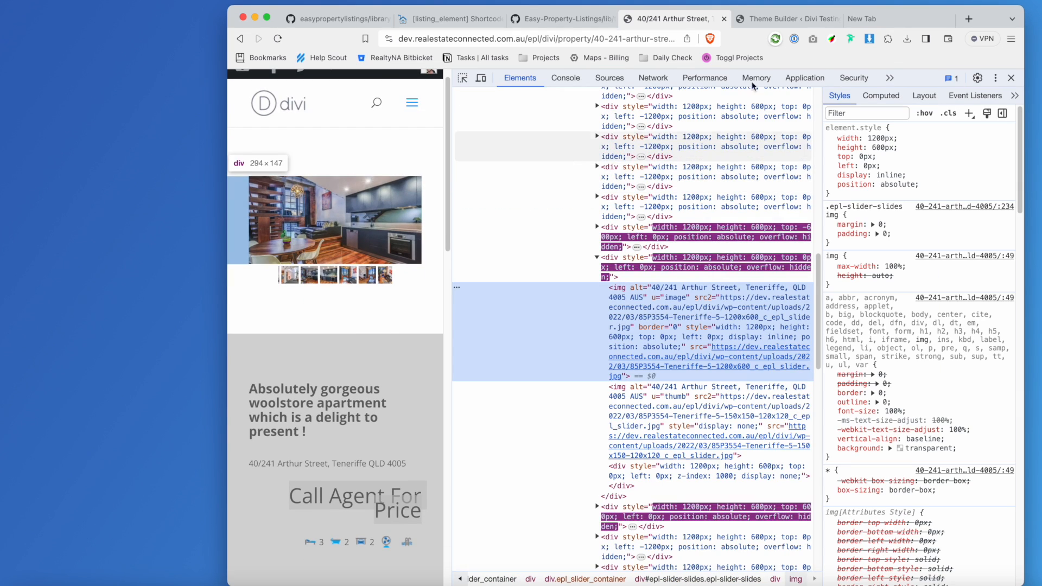
left_click(995, 78)
left_click(957, 100)
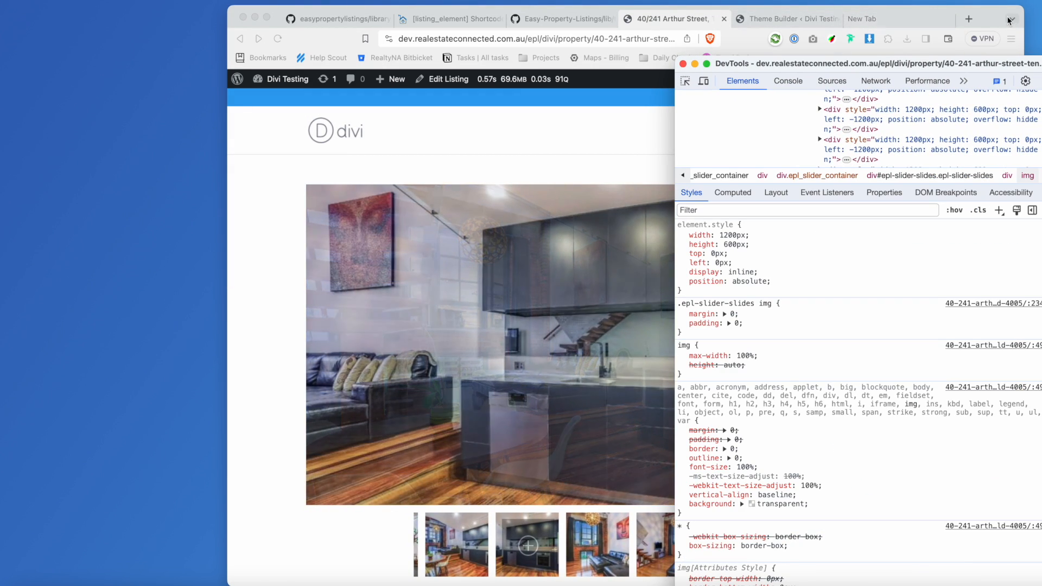
left_click(716, 15)
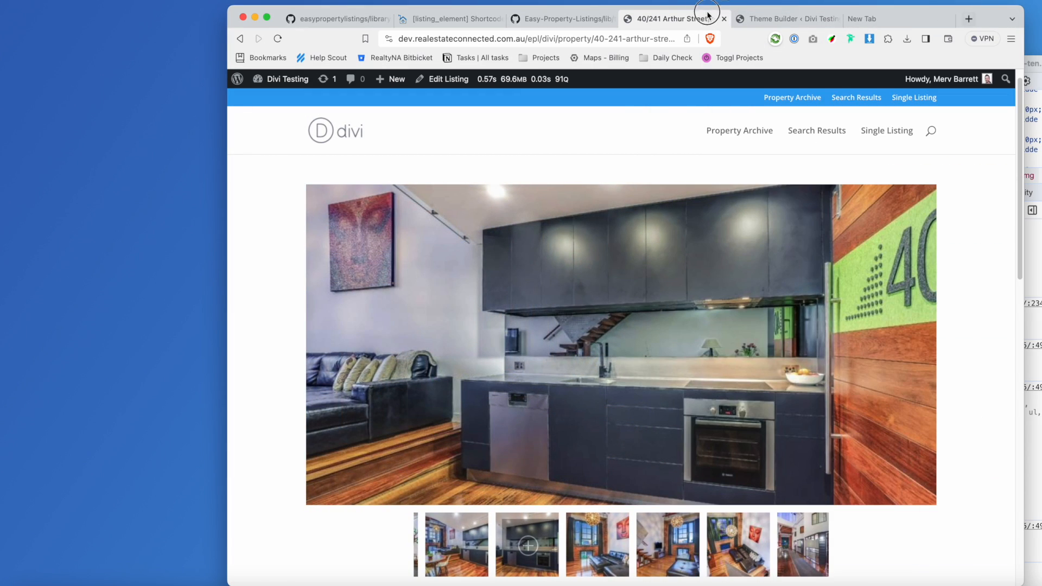
left_click_drag(1006, 19, 781, 17)
Inspect the slider image again to read its 1072 × 536 displayed size.
left_click(862, 51)
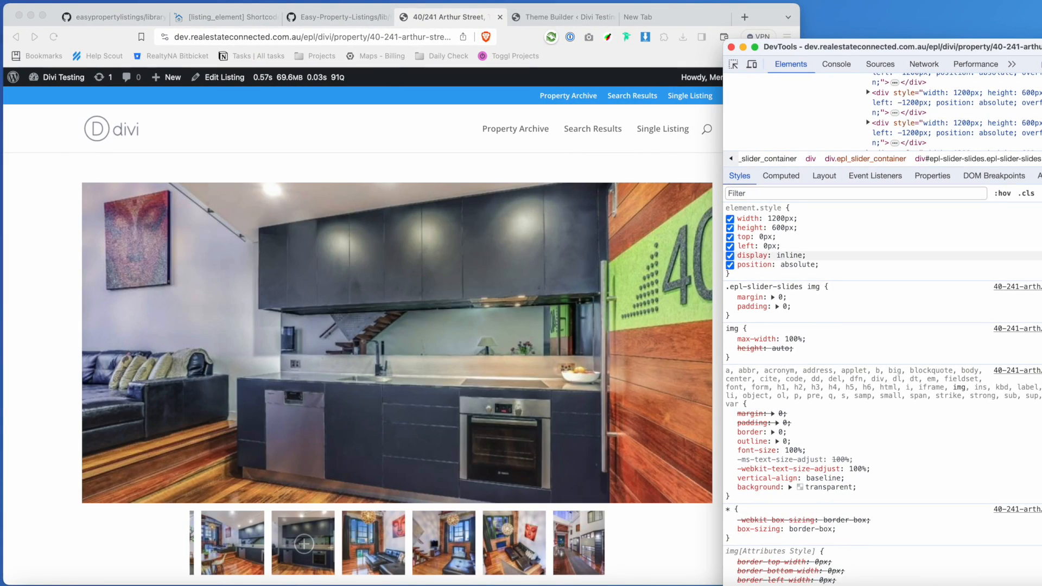
left_click(875, 175)
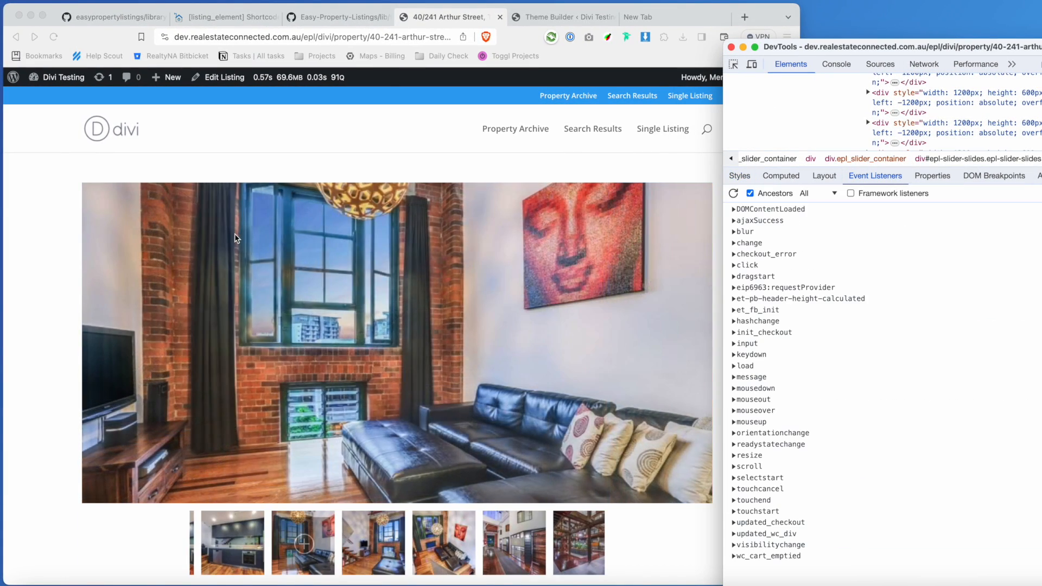
right_click(239, 233)
left_click(281, 387)
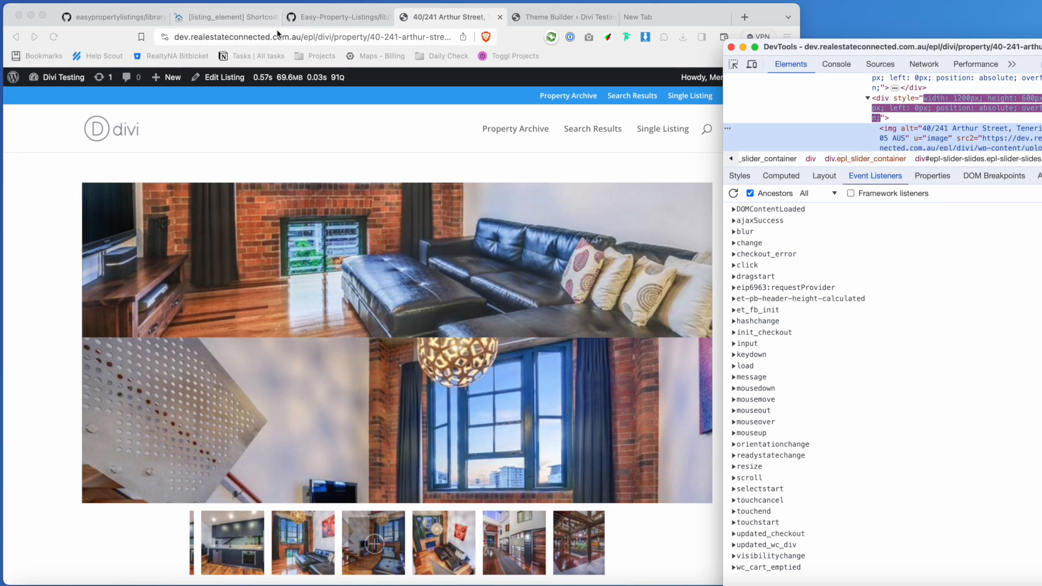
left_click(75, 83)
Open the dashboard in a new tab and go to the Easy Property Listings Sliders settings.
mouse_move(73, 82)
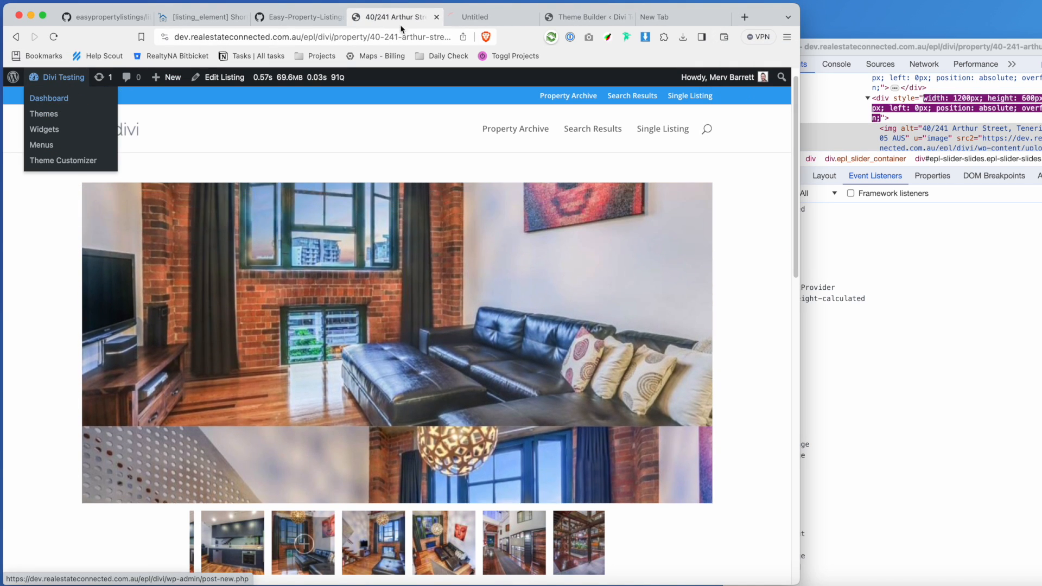
left_click(71, 98, "super")
left_click(479, 20)
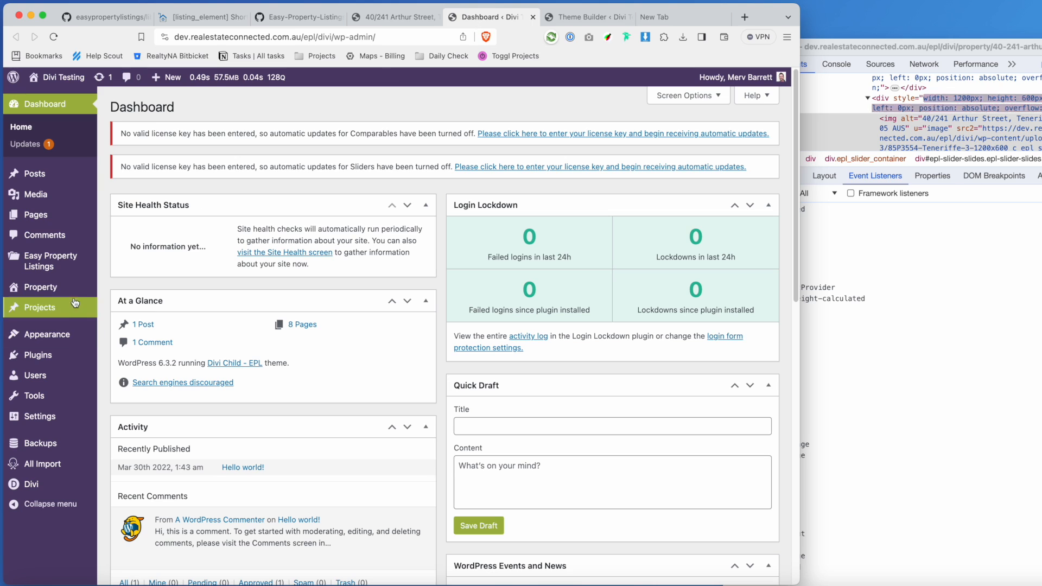
mouse_move(68, 261)
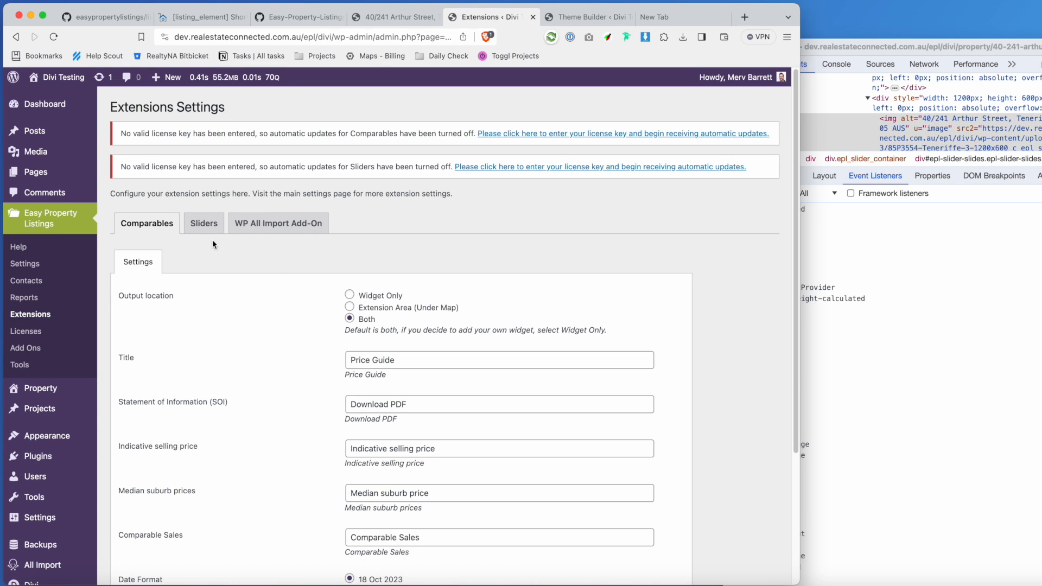
left_click(206, 228)
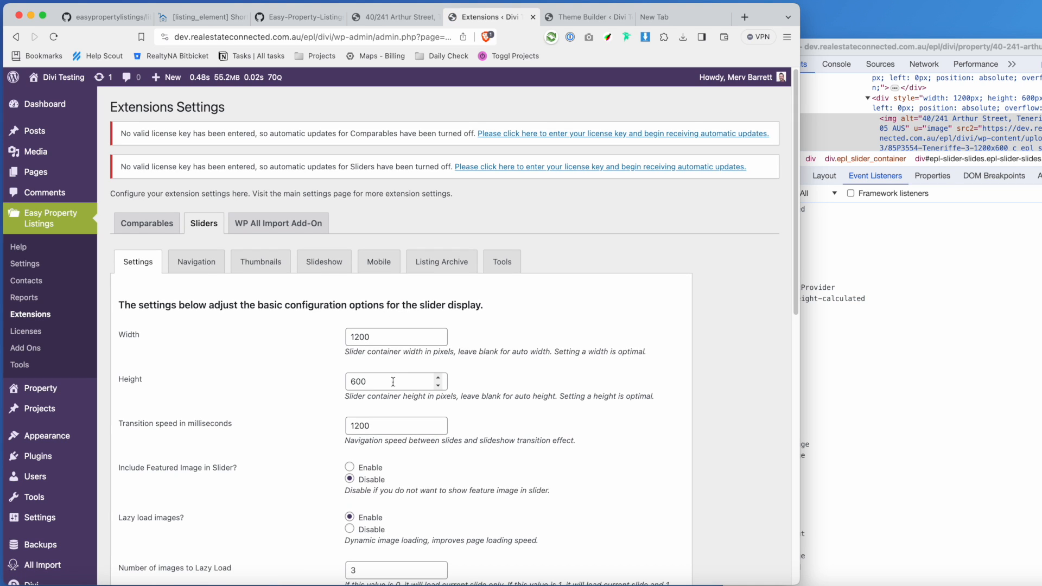
scroll(394, 339, "down", 3)
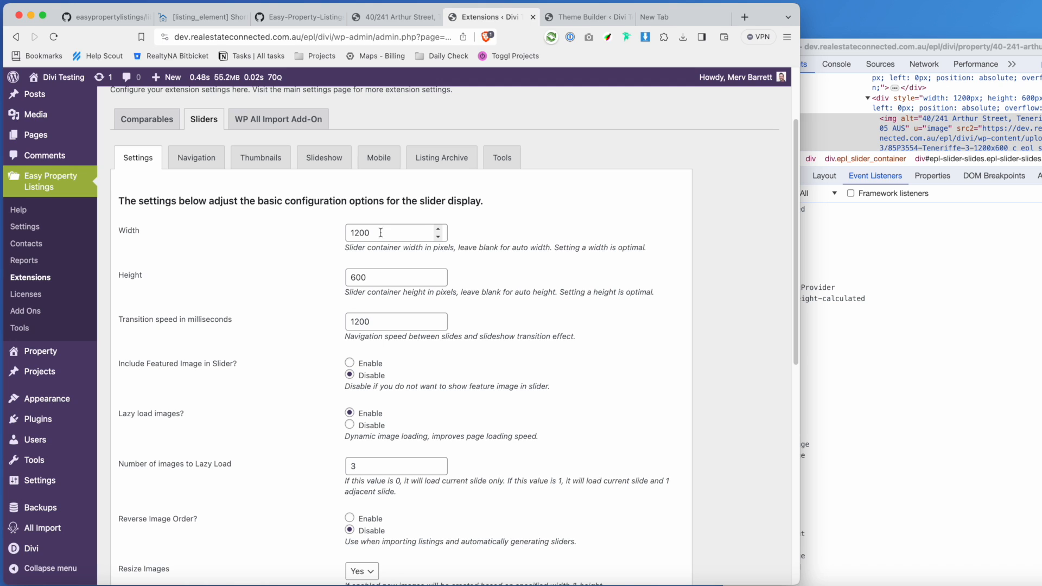
Start replacing the 1200 × 600 slider size while rechecking the image size in developer tools.
left_click_drag(381, 232, 332, 230)
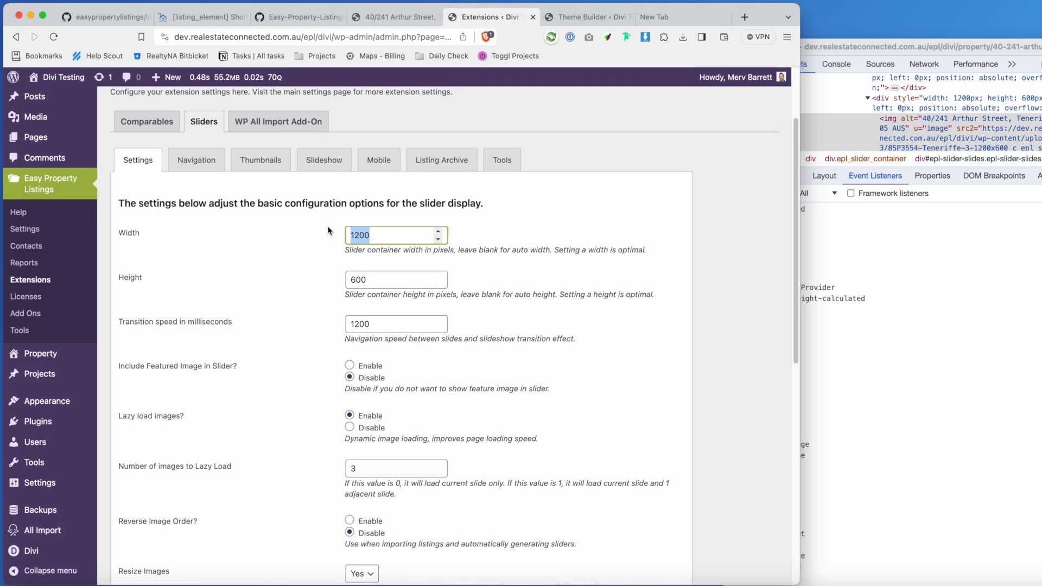
type("10")
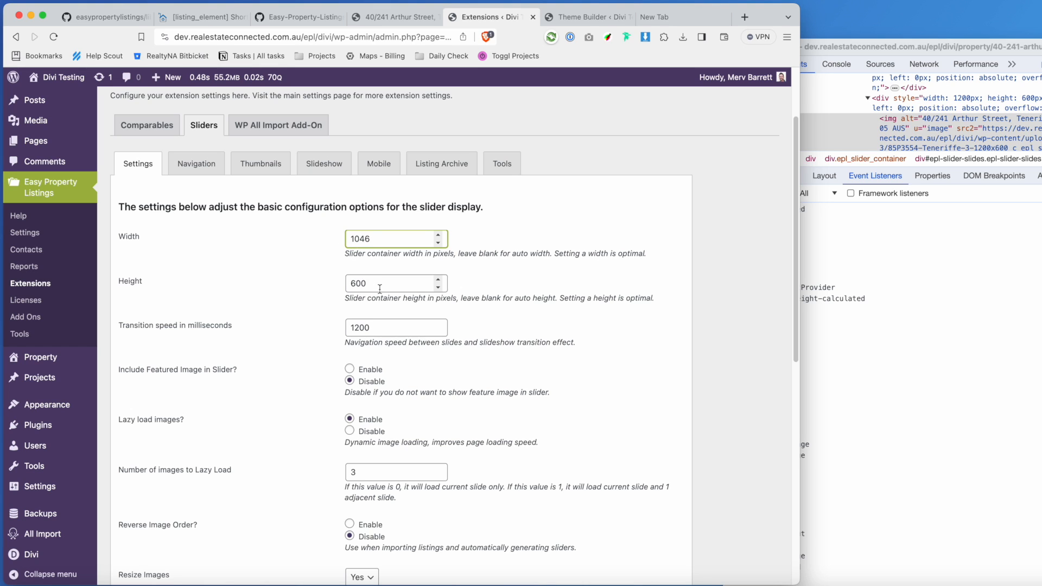
left_click_drag(383, 286, 296, 281)
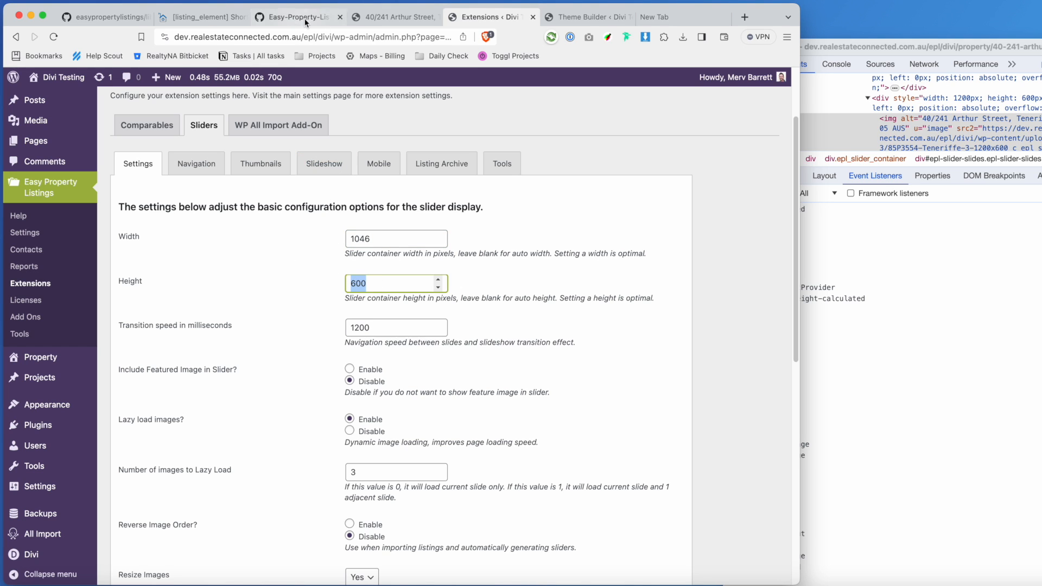
left_click(393, 16)
left_click(901, 135)
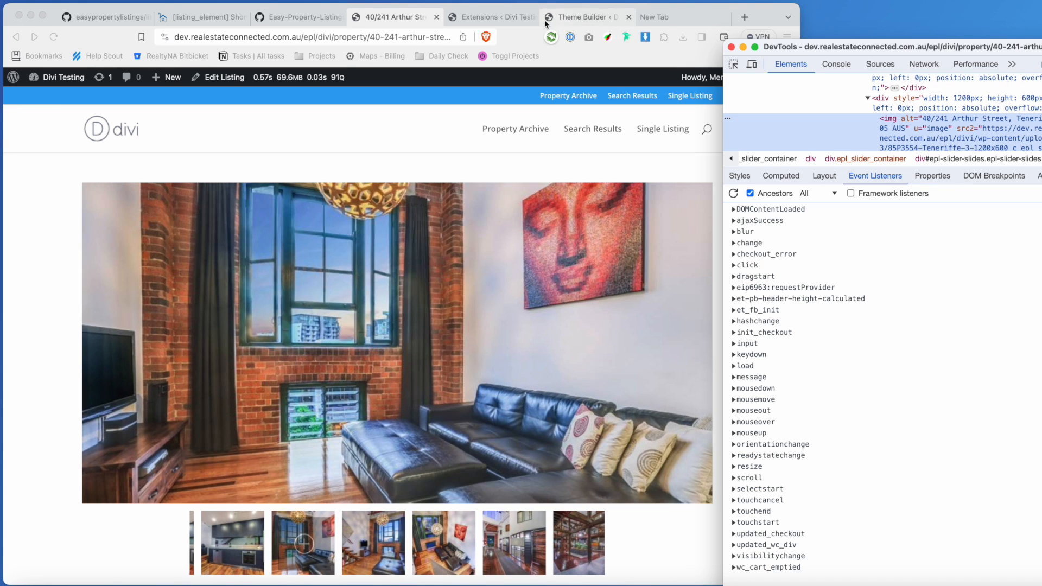
left_click(492, 17)
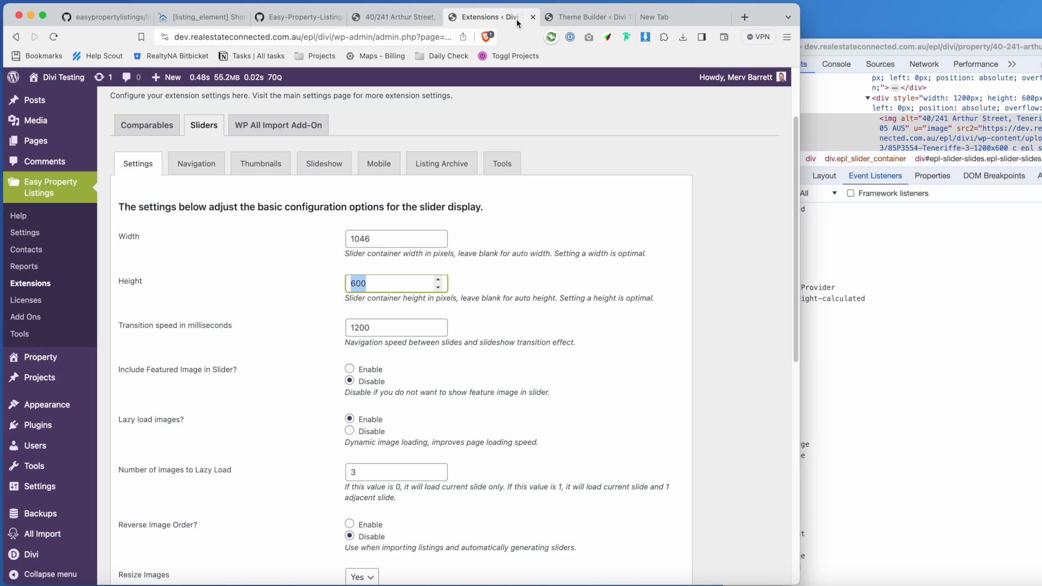
Enter slider Width 1072 and Height 536, then save the changes.
left_click(378, 239)
key("super+a")
type("1")
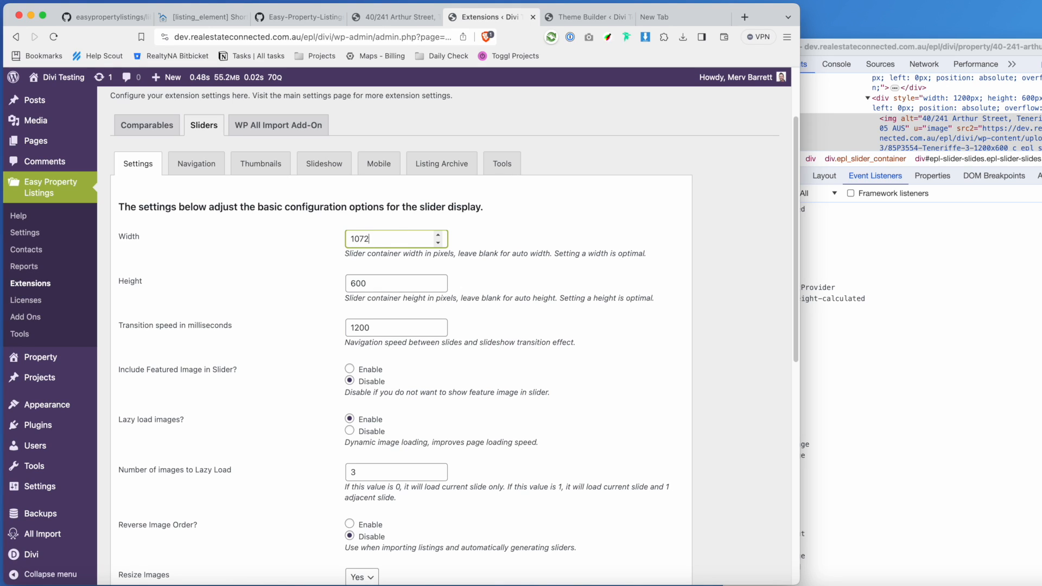
key("Tab")
type("5")
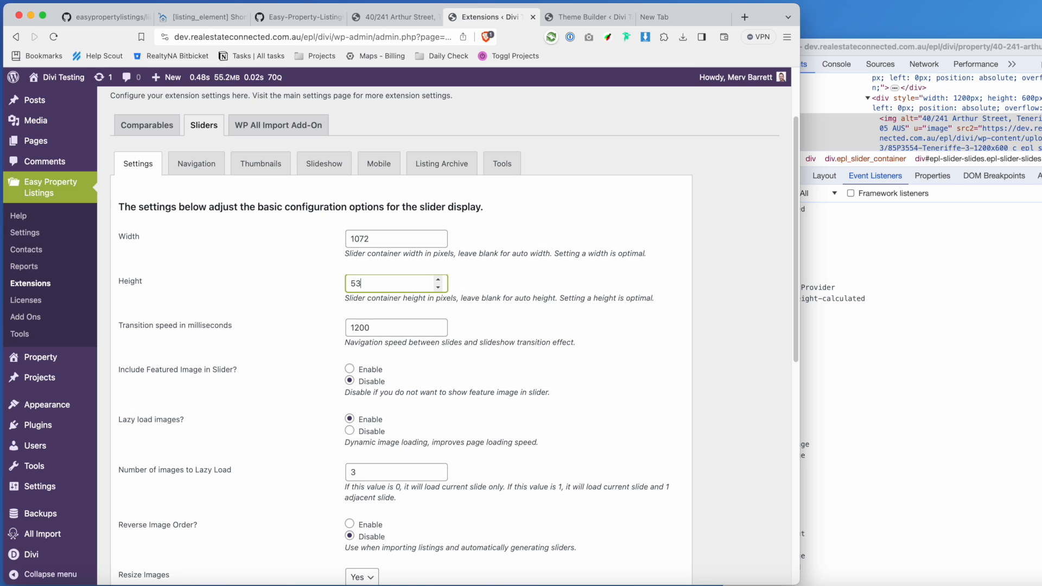
scroll(521, 412, "down", 5)
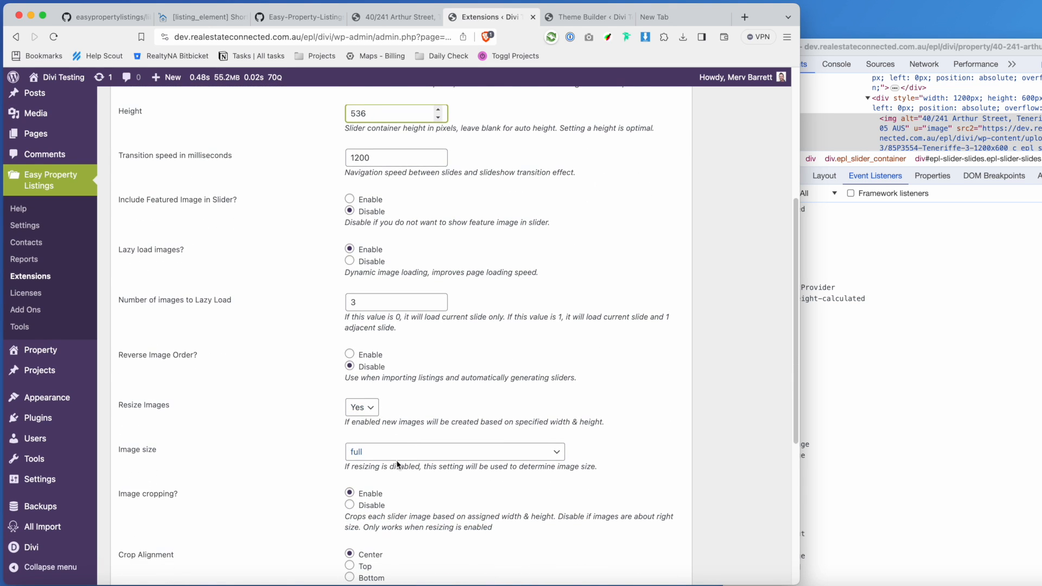
scroll(395, 465, "down", 3)
scroll(444, 408, "down", 4)
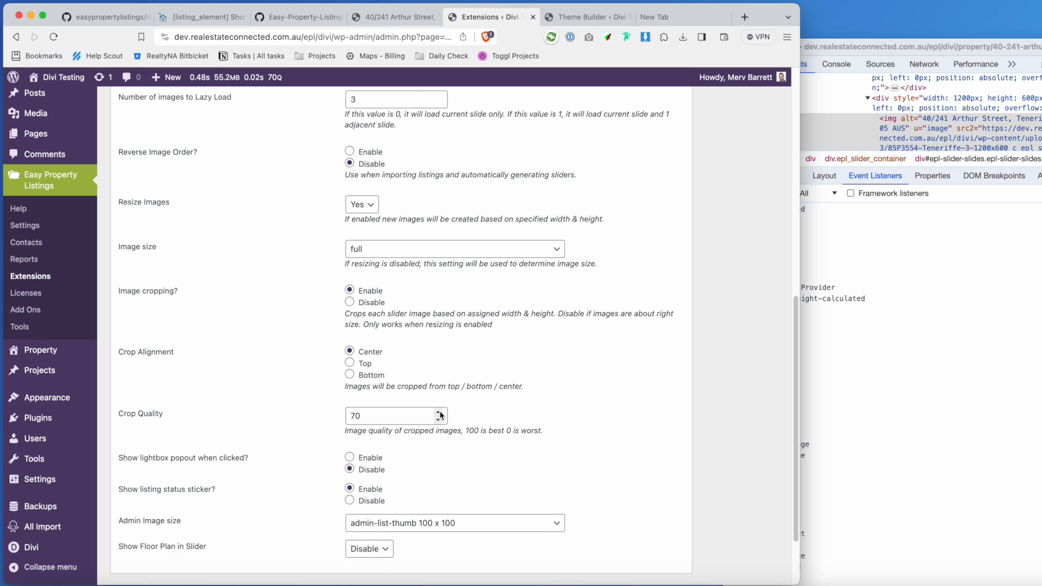
scroll(350, 543, "down", 3)
left_click(147, 519)
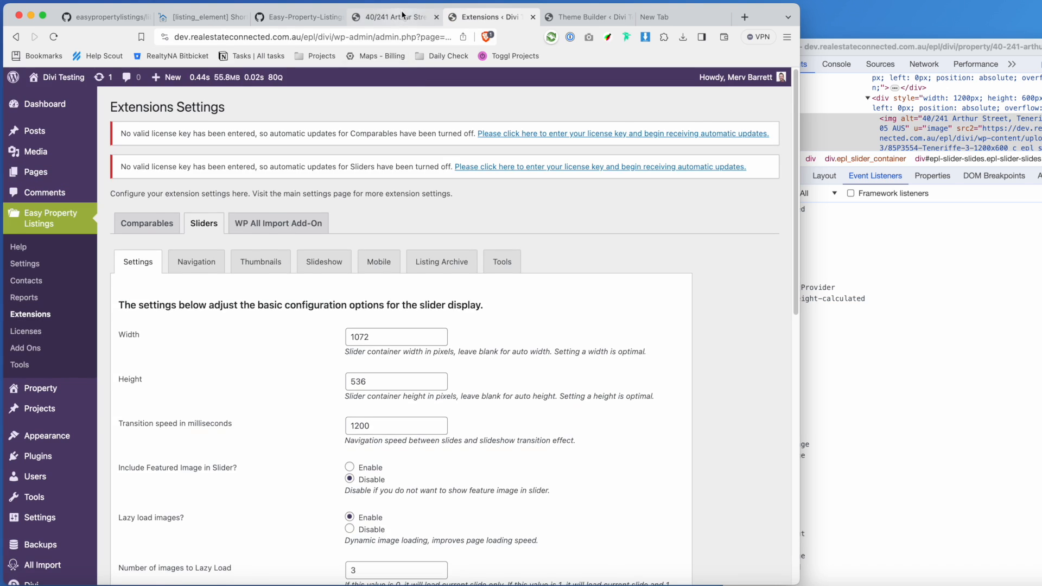
left_click(392, 16)
Reload the listing and inspect the resized slider image.
left_click(53, 36)
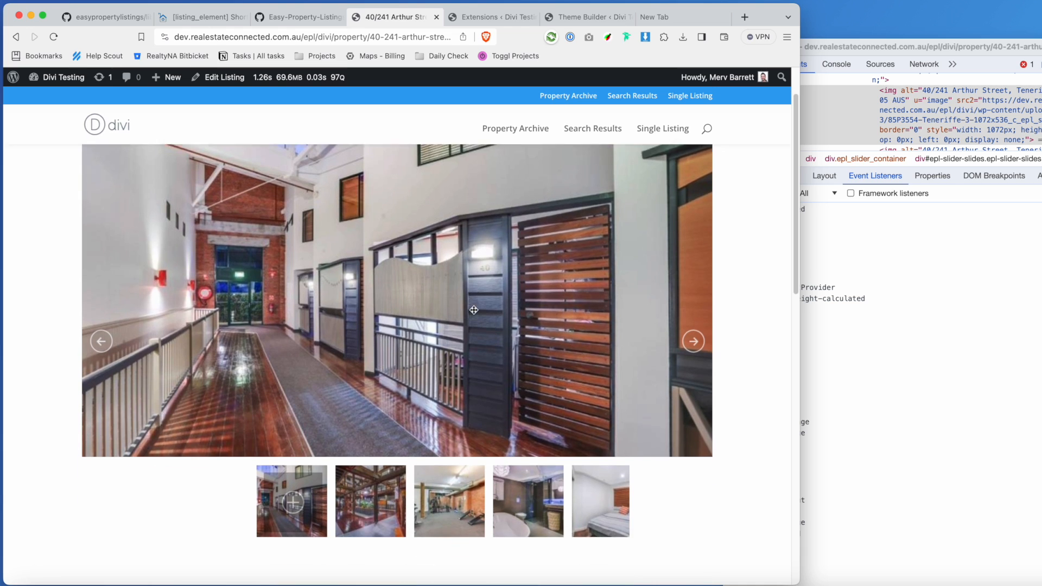
right_click(456, 271)
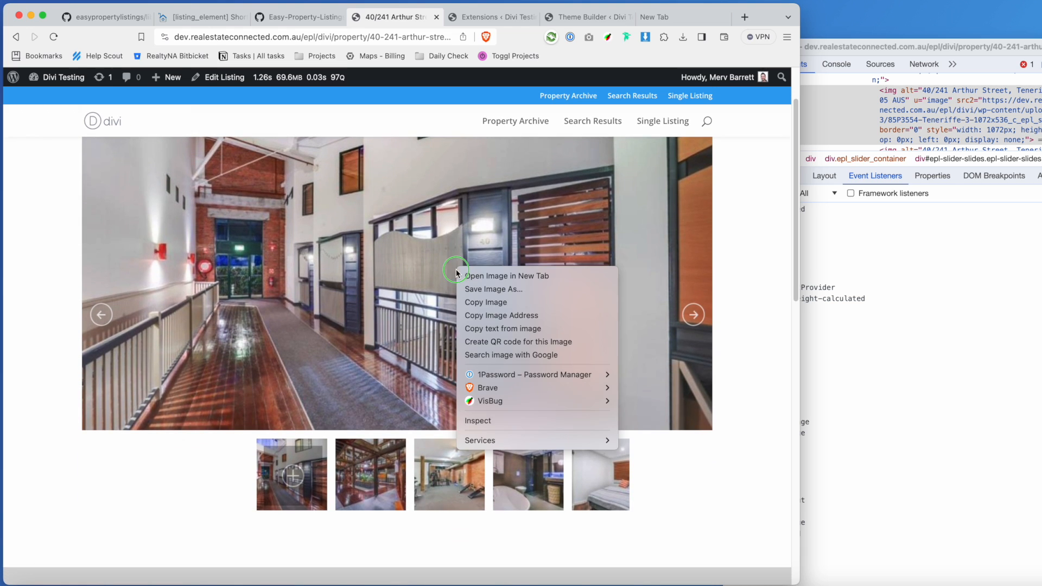
left_click(503, 421)
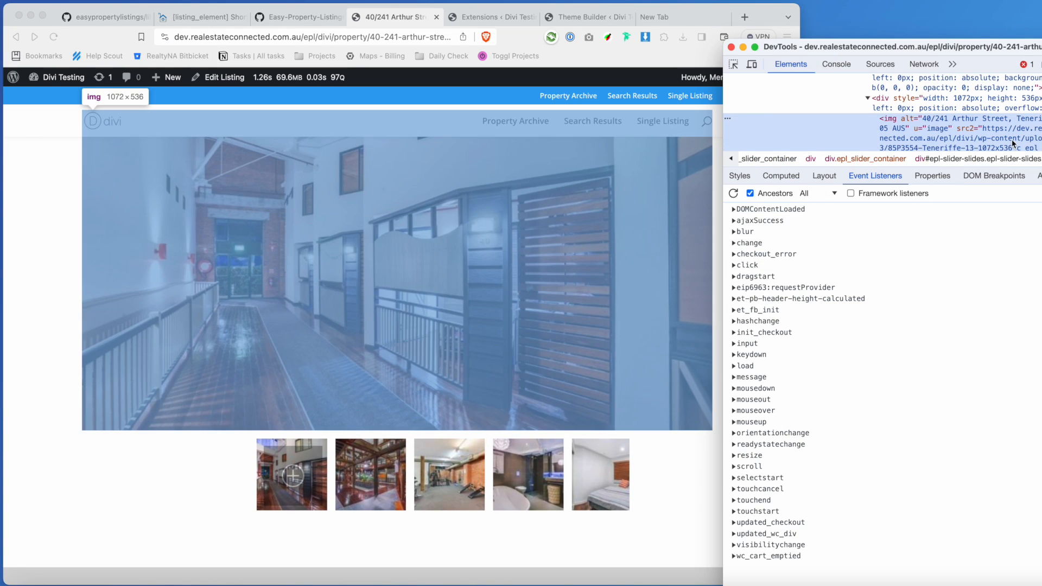
scroll(1013, 143, "down", 1)
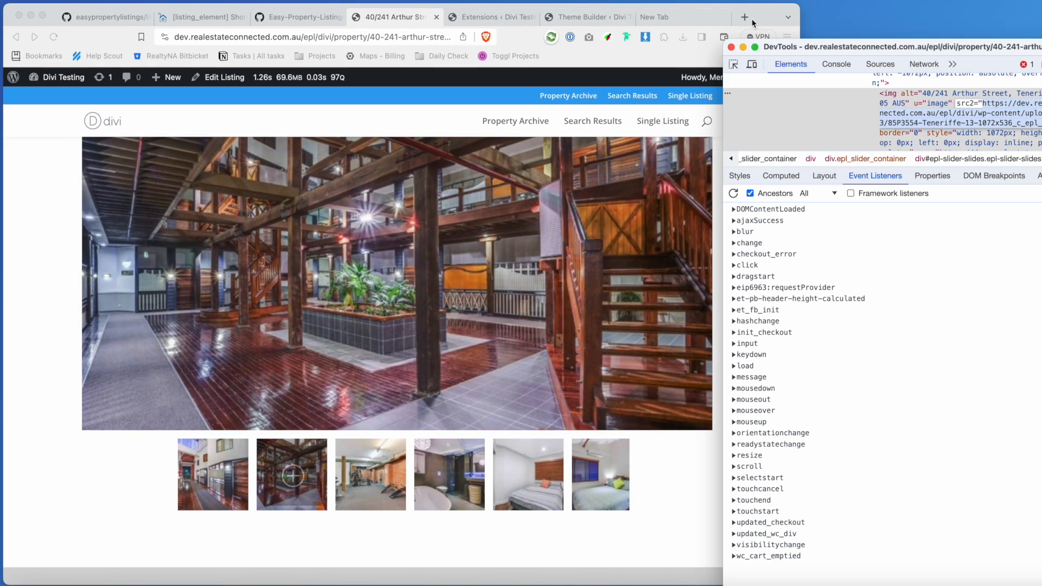
Load the image URL without the -1072x536_c_epl_slider suffix in a new tab and inspect the 800×533 original.
left_click(744, 16)
type("https://dev.realestateconnected.com.au/epl/divi/wp-content/uploads/2022/03/85P3554-Teneriffe-13-1072x536_c_epl_slider.jpg")
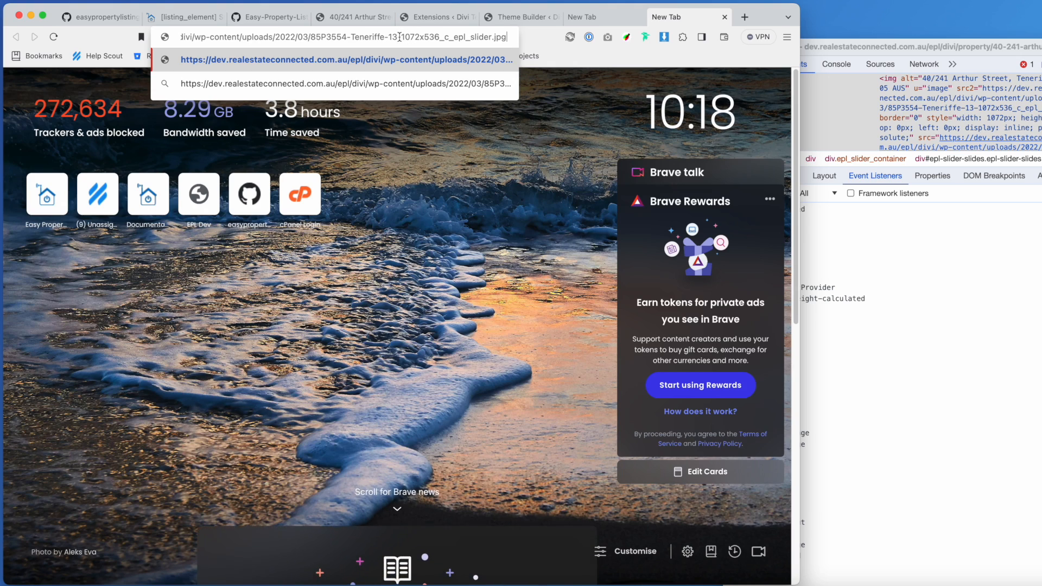
left_click_drag(399, 37, 490, 37)
key("BackSpace")
key("Return")
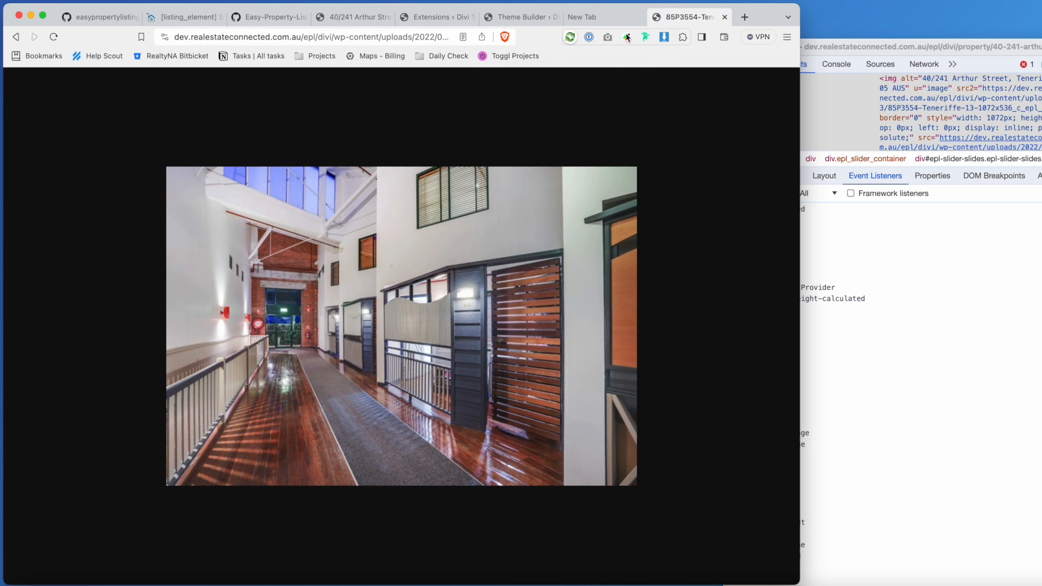
right_click(407, 231)
left_click(457, 381)
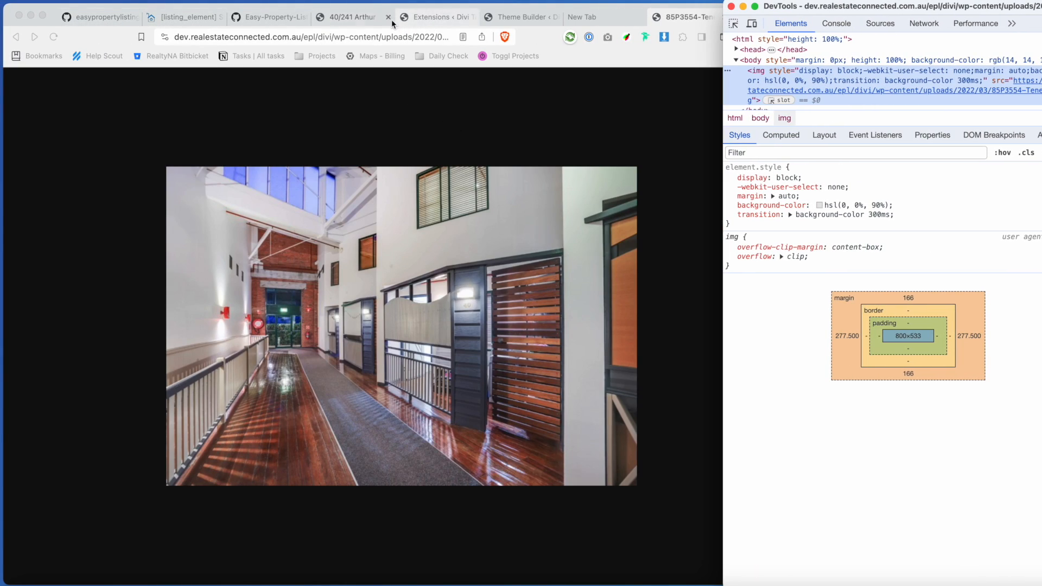
Review the Arthur Street listing's 1072px-wide slider image, then close the developer tools.
left_click(358, 17)
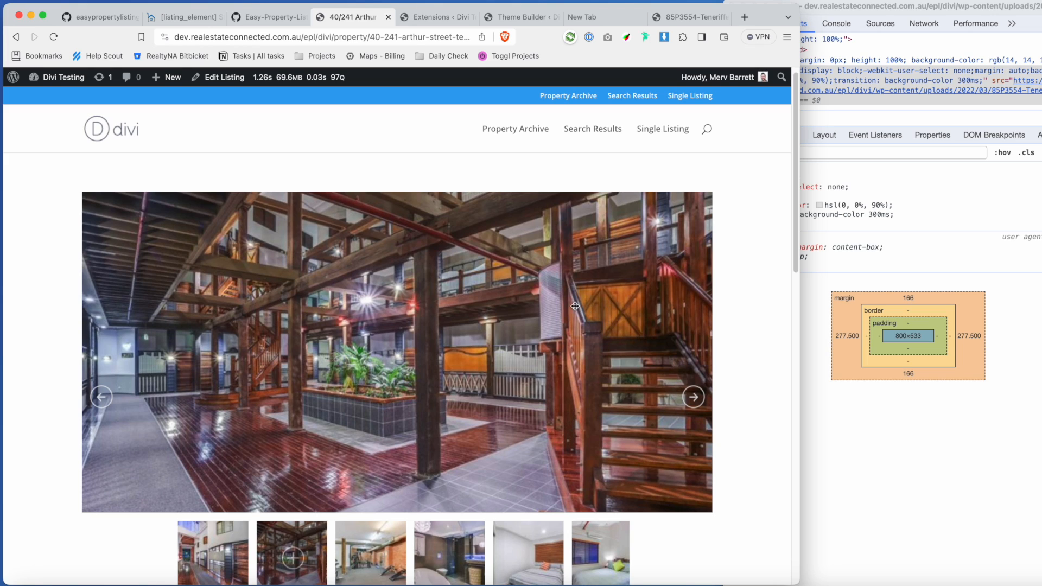
scroll(570, 311, "down", 3)
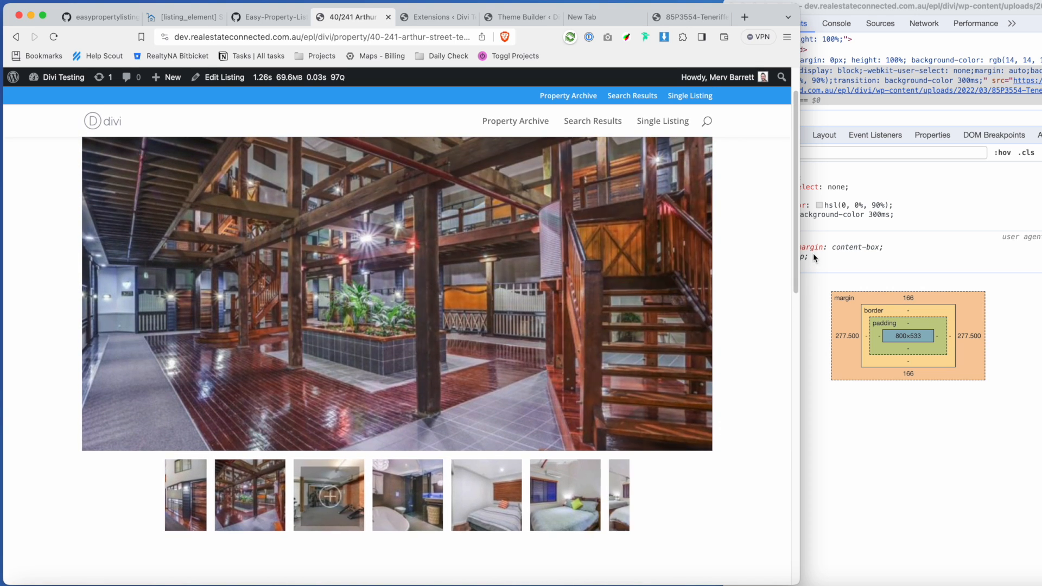
scroll(490, 485, "down", 10)
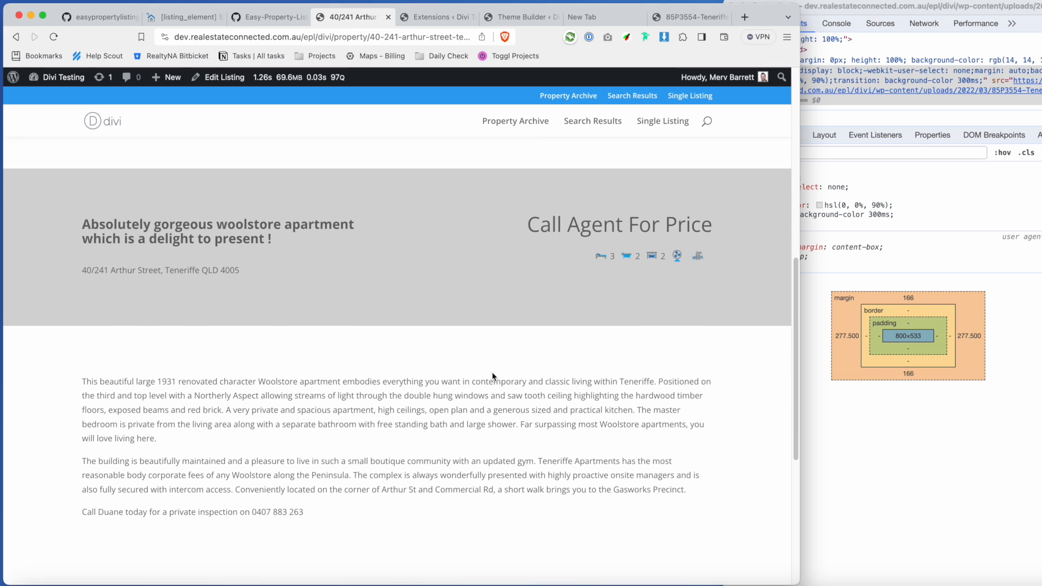
scroll(517, 380, "down", 10)
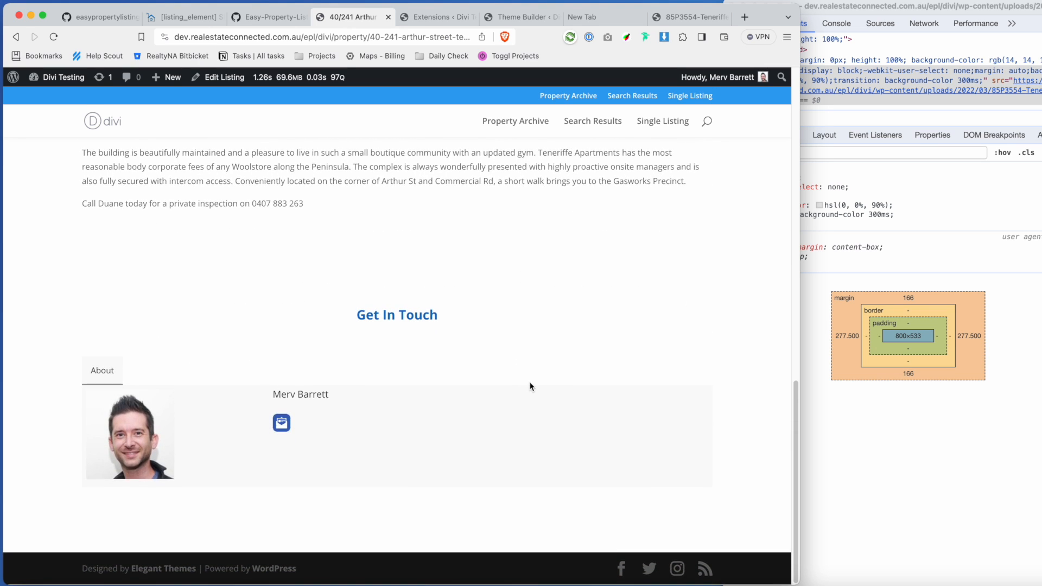
scroll(530, 383, "up", 8)
scroll(530, 384, "up", 9)
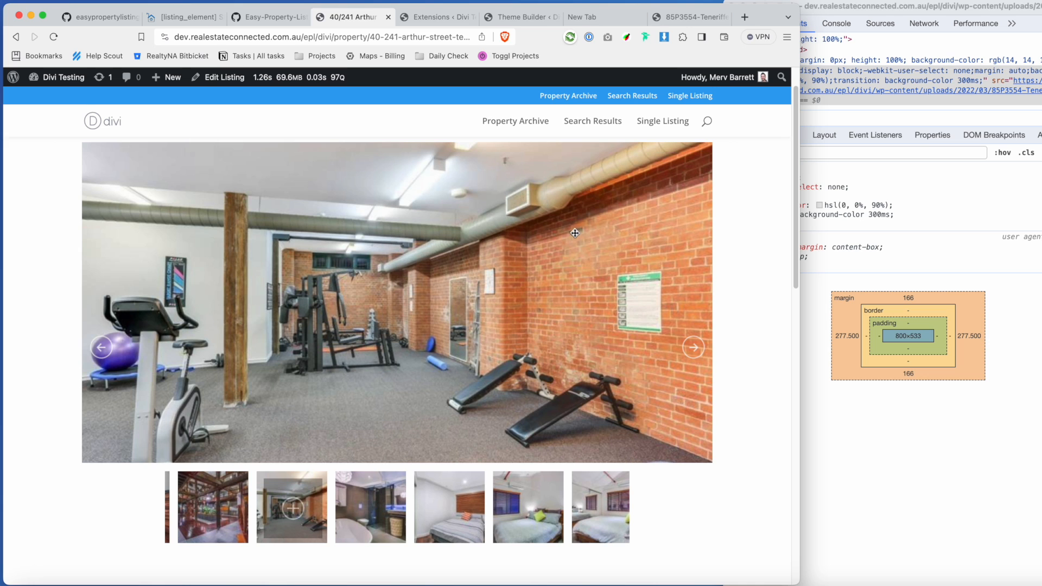
scroll(580, 252, "up", 2)
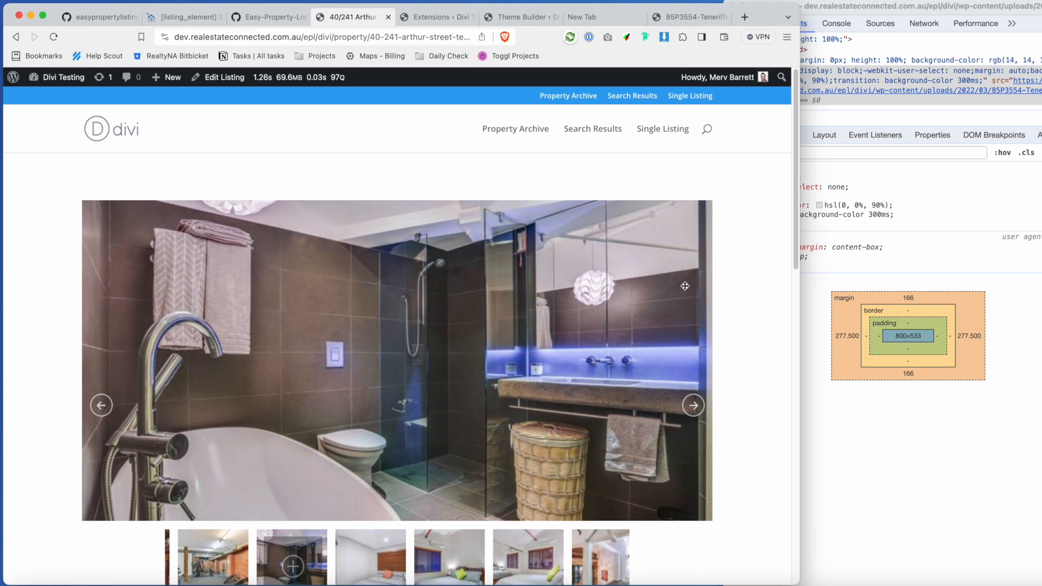
left_click(819, 5)
left_click(731, 6)
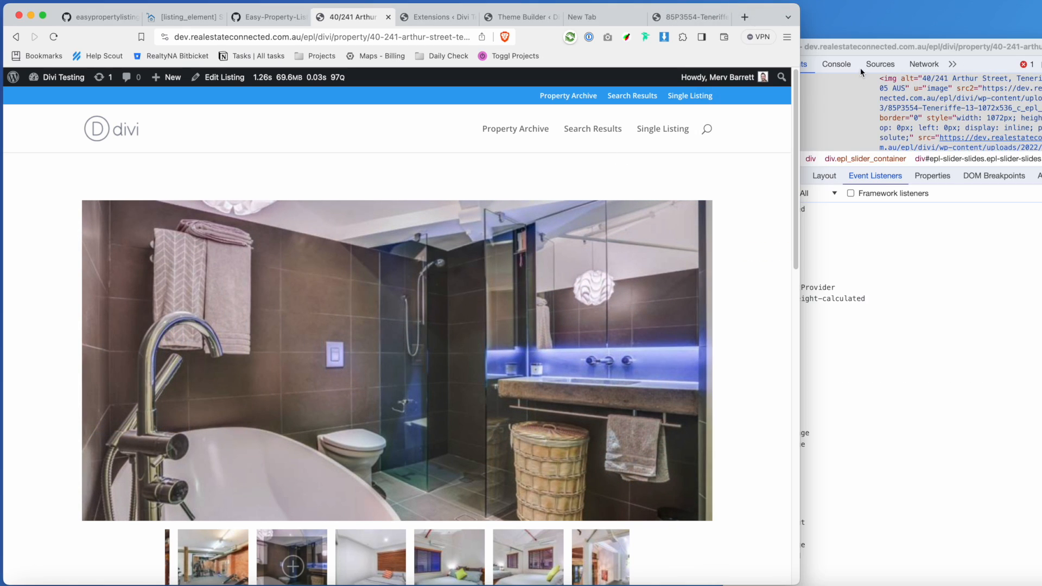
Close the leftover developer tools window and move the browser back onto the desktop.
left_click(859, 48)
left_click(730, 47)
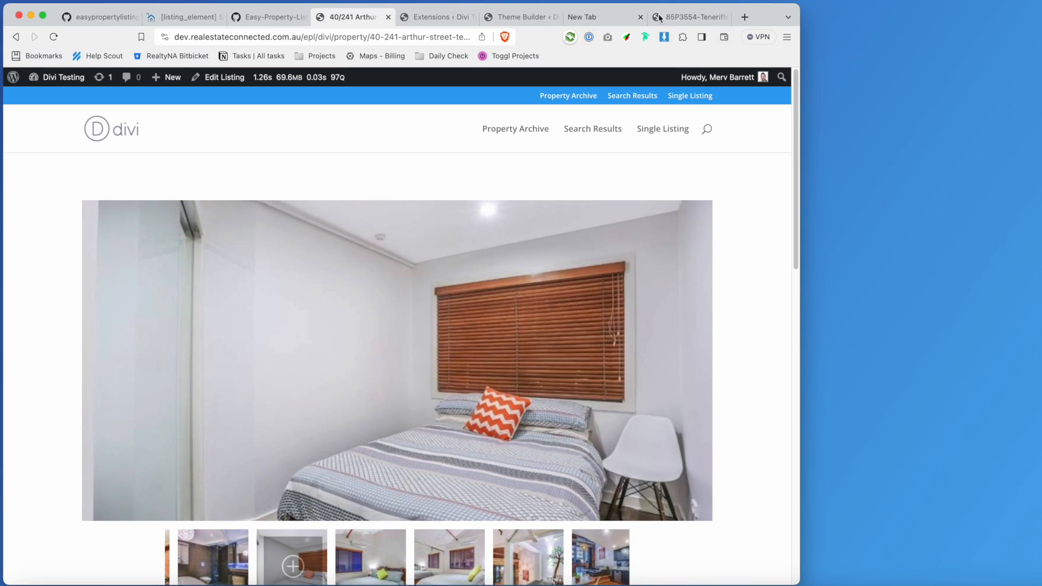
left_click_drag(763, 18, 880, 15)
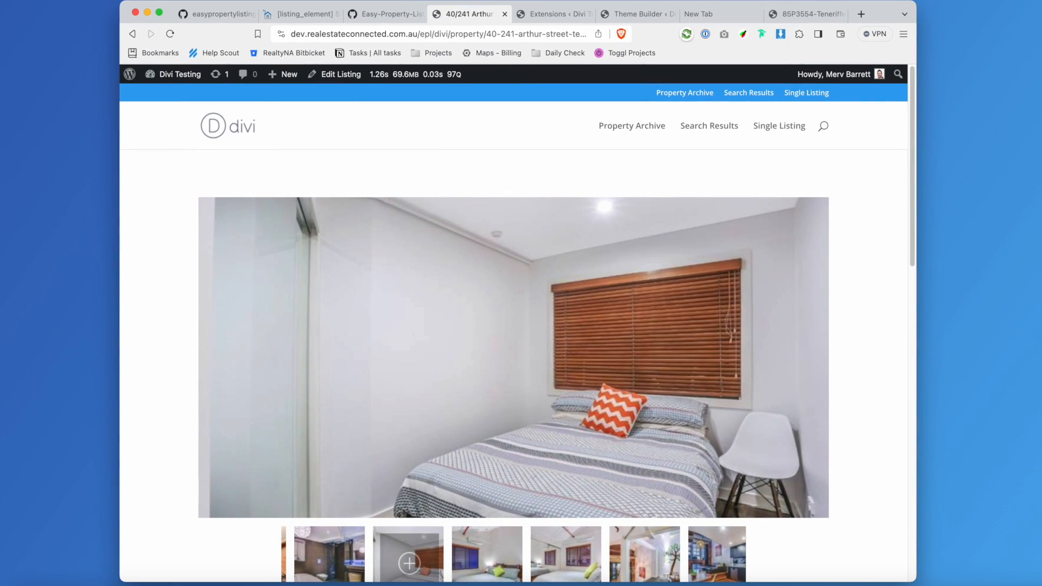
Go from the [listing_element] Shortcode page to the Easy Property Listings User Guide home.
left_click(293, 13)
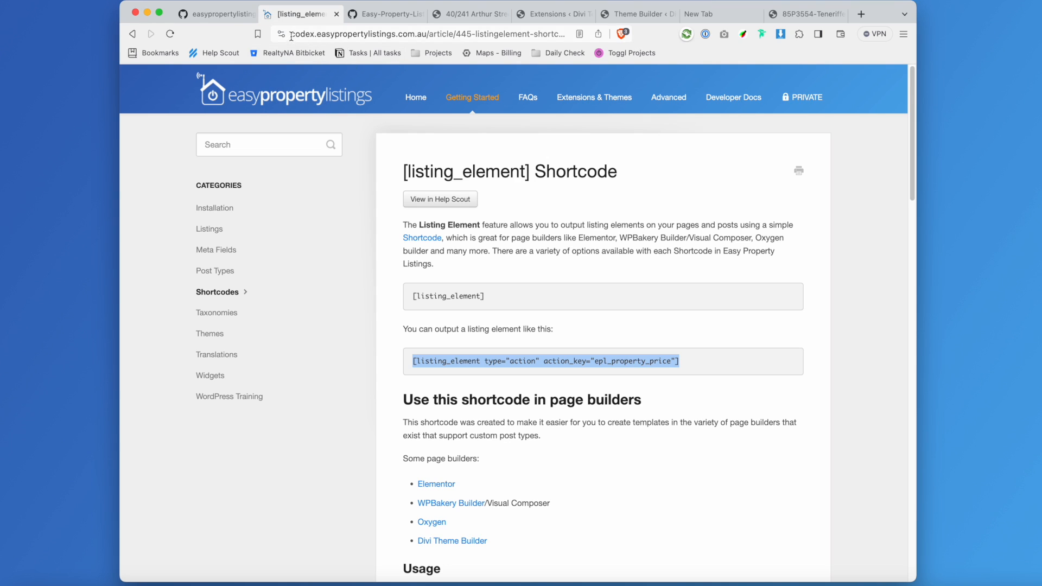
left_click(302, 98)
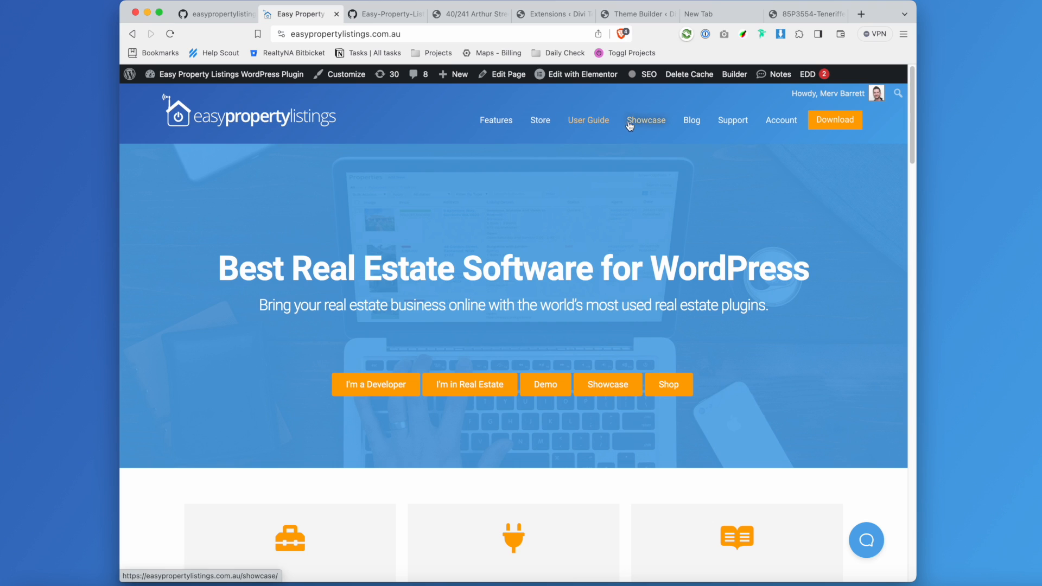
left_click(598, 124)
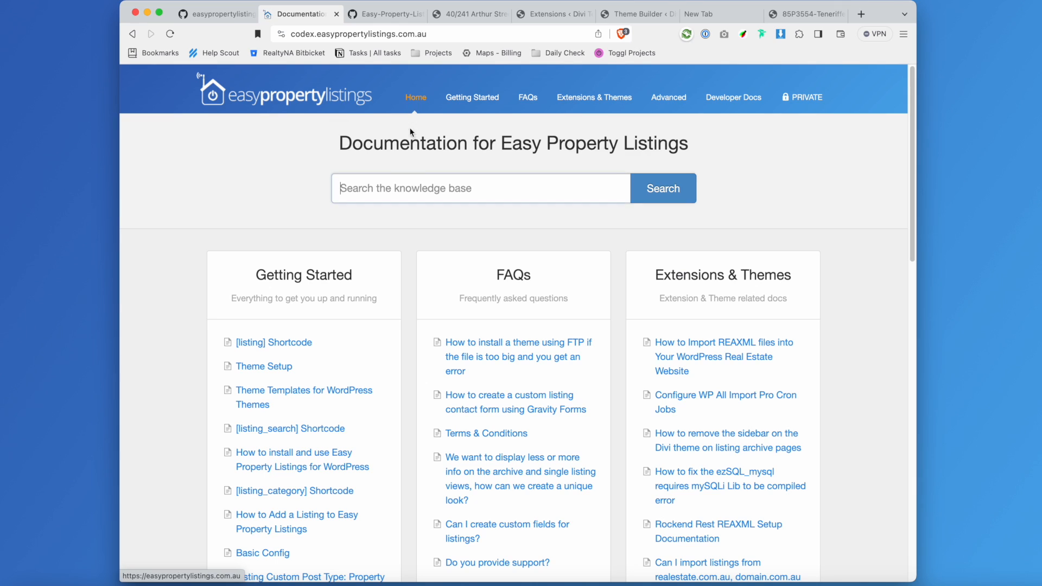
scroll(391, 371, "down", 5)
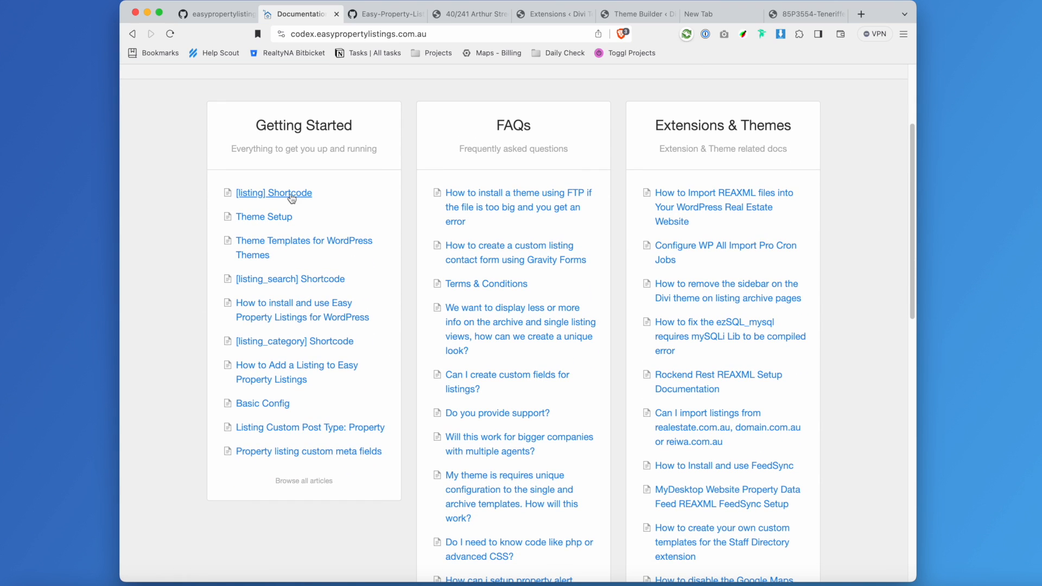
scroll(471, 187, "up", 5)
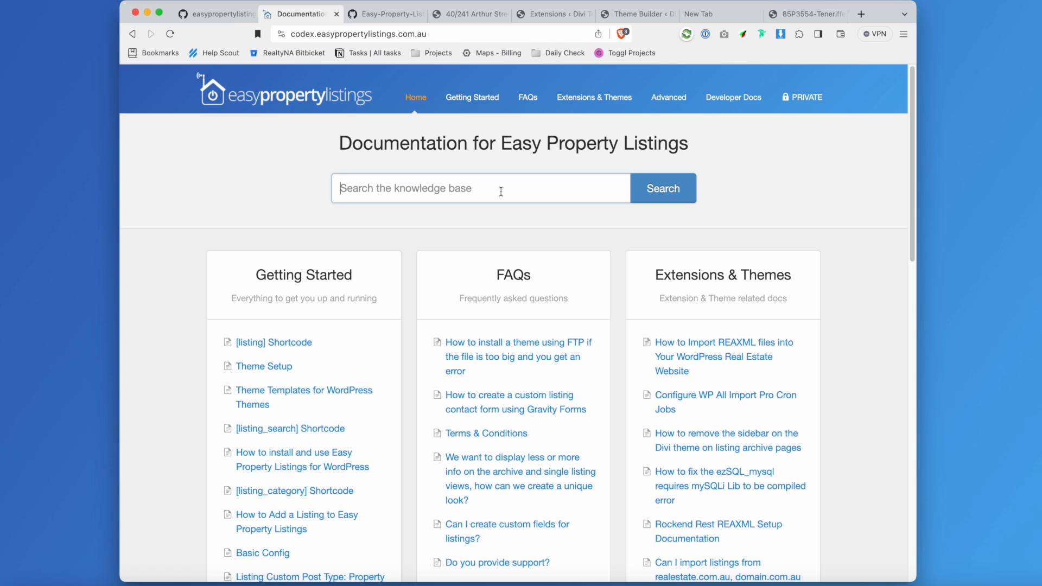
Search the knowledge base for 'custom fields' and read the epl_listing_meta_boxes Filter article.
type("cus")
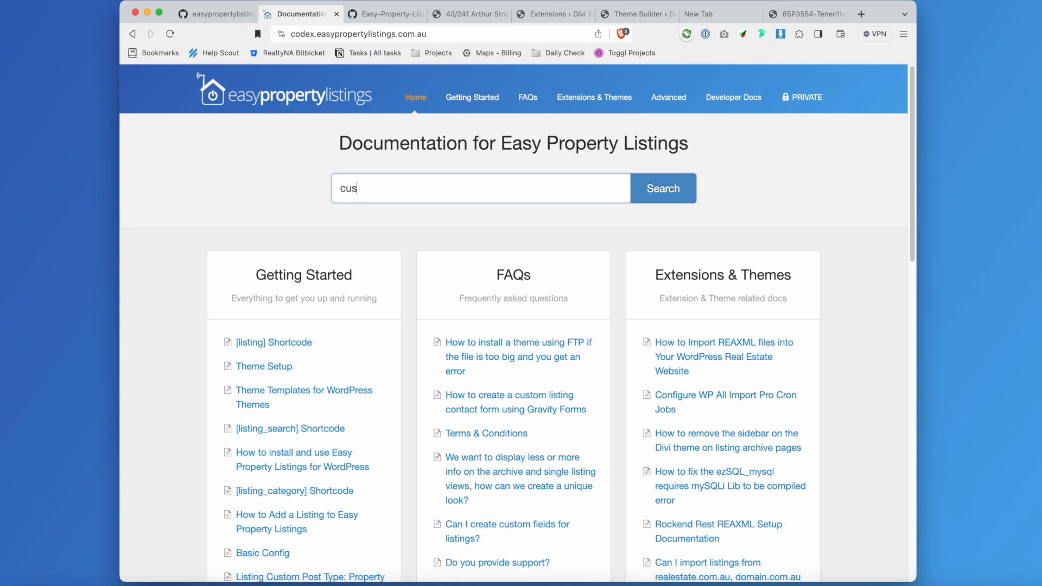
type("ttome fil")
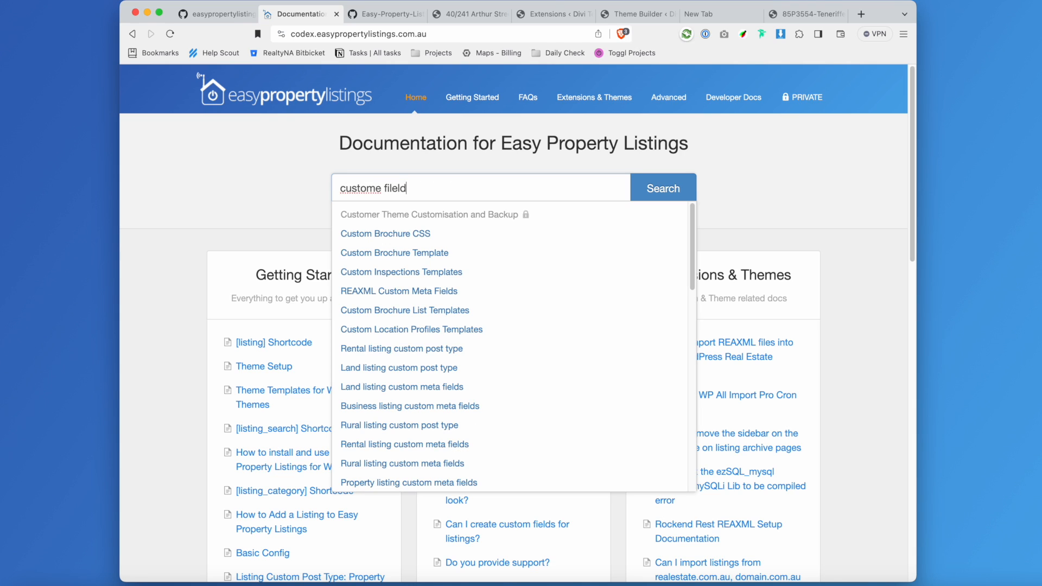
type("eld")
key("BackSpace")
key("BackSpace")
key("BackSpace")
key("BackSpace")
key("BackSpace")
key("BackSpace")
key("BackSpace")
type("field")
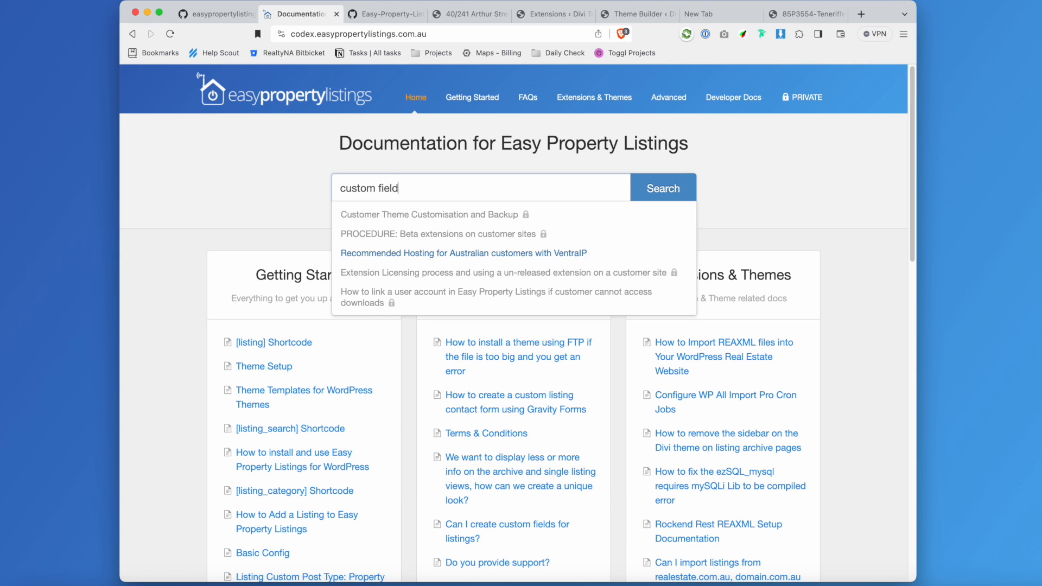
type("s")
left_click(393, 216)
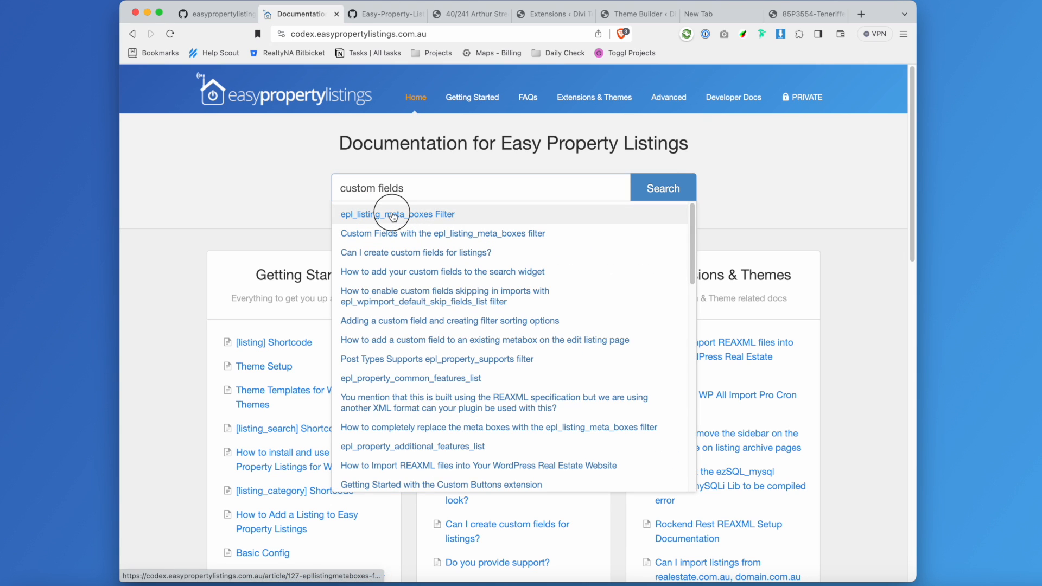
scroll(634, 389, "down", 3)
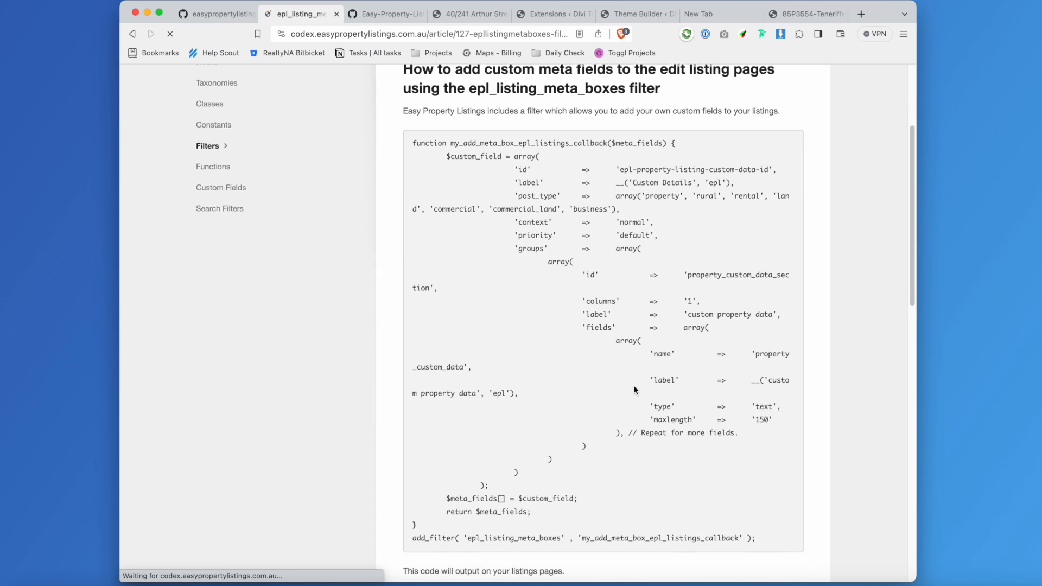
scroll(634, 389, "down", 5)
scroll(619, 403, "down", 2)
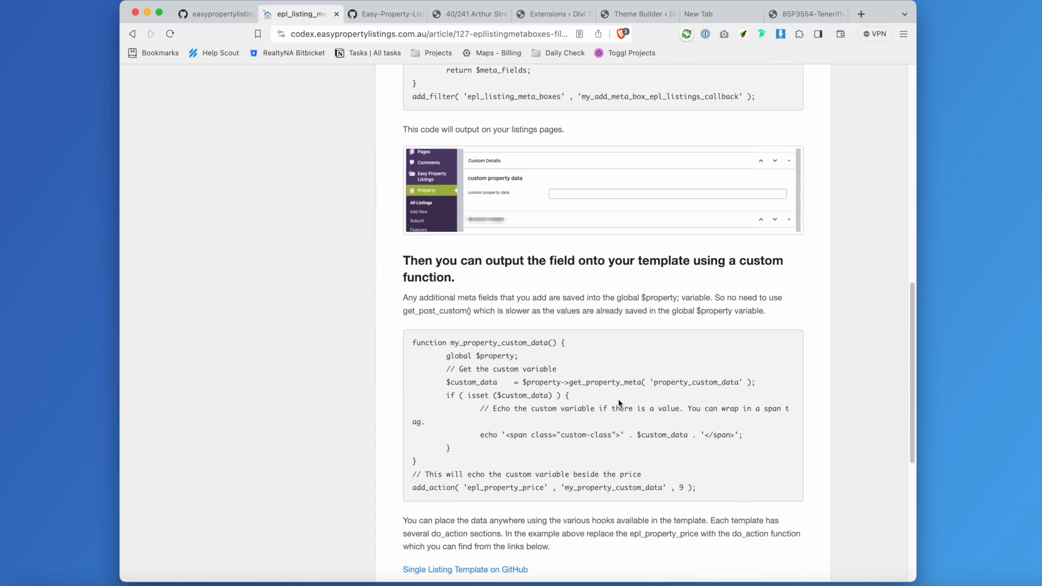
scroll(616, 395, "up", 15)
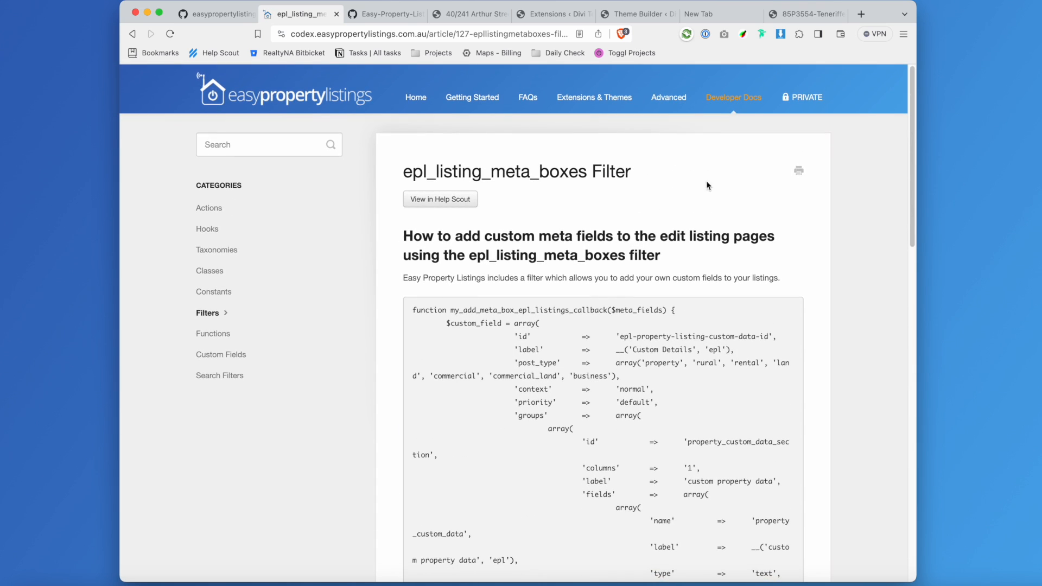
left_click(282, 148)
type("hooks fil")
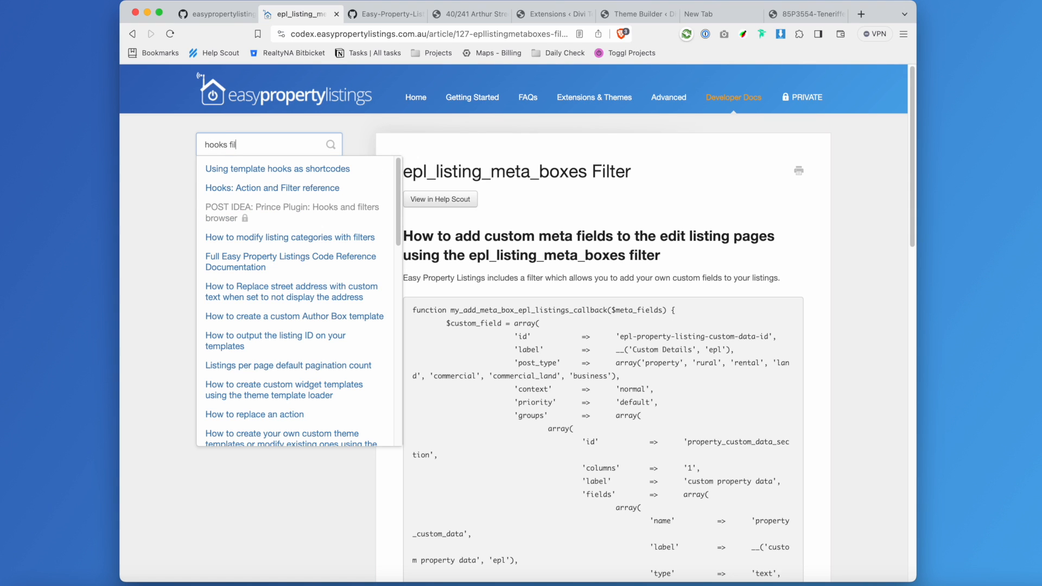
type("ters")
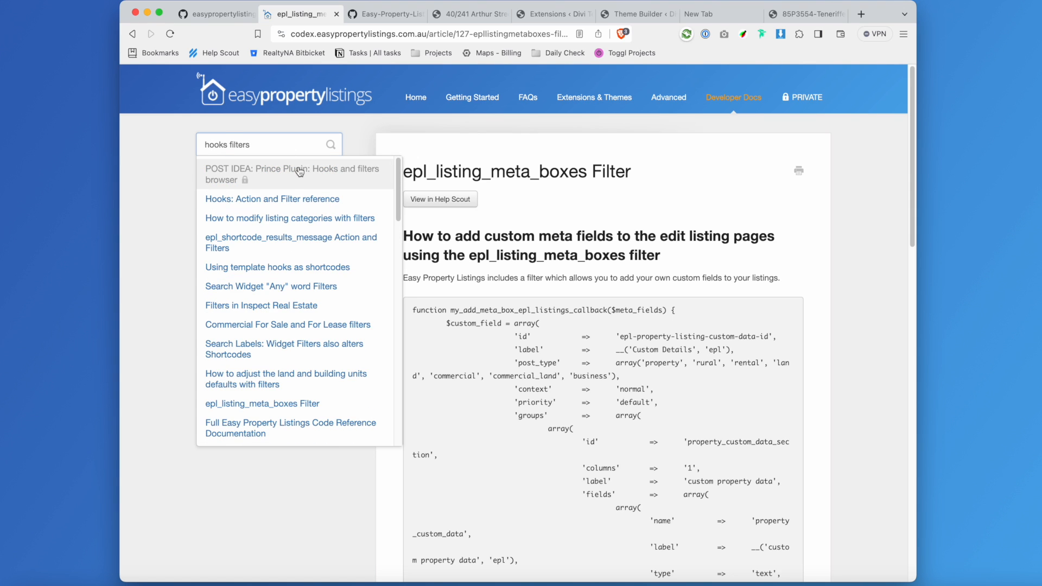
left_click(297, 172)
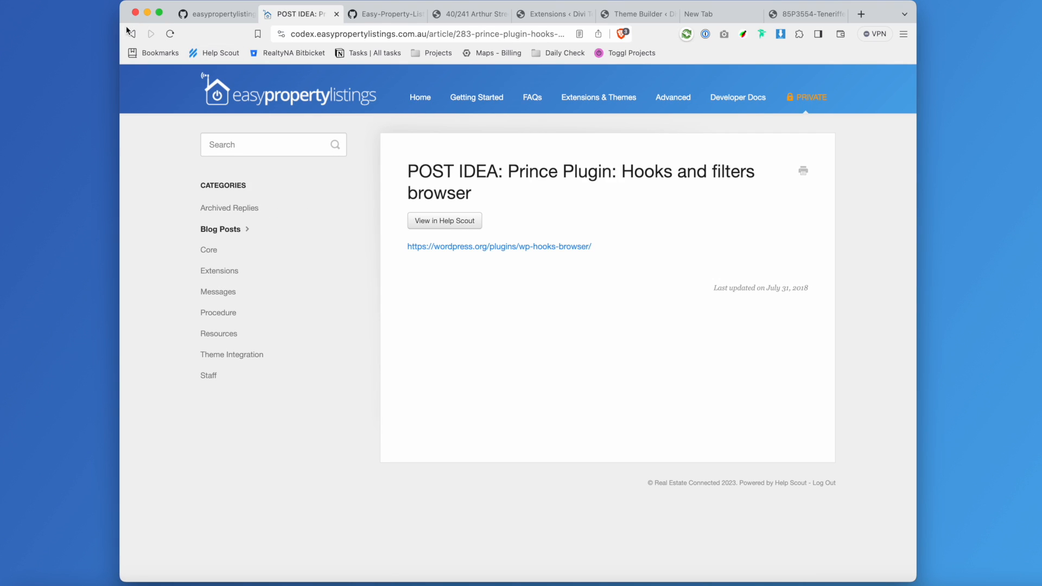
left_click(132, 33)
left_click(280, 201)
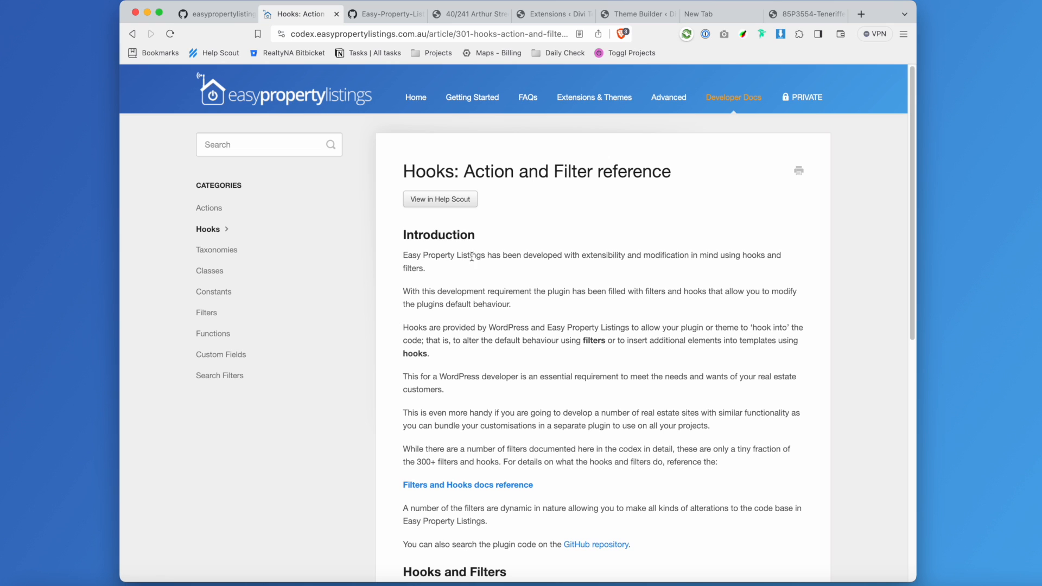
scroll(527, 302, "down", 5)
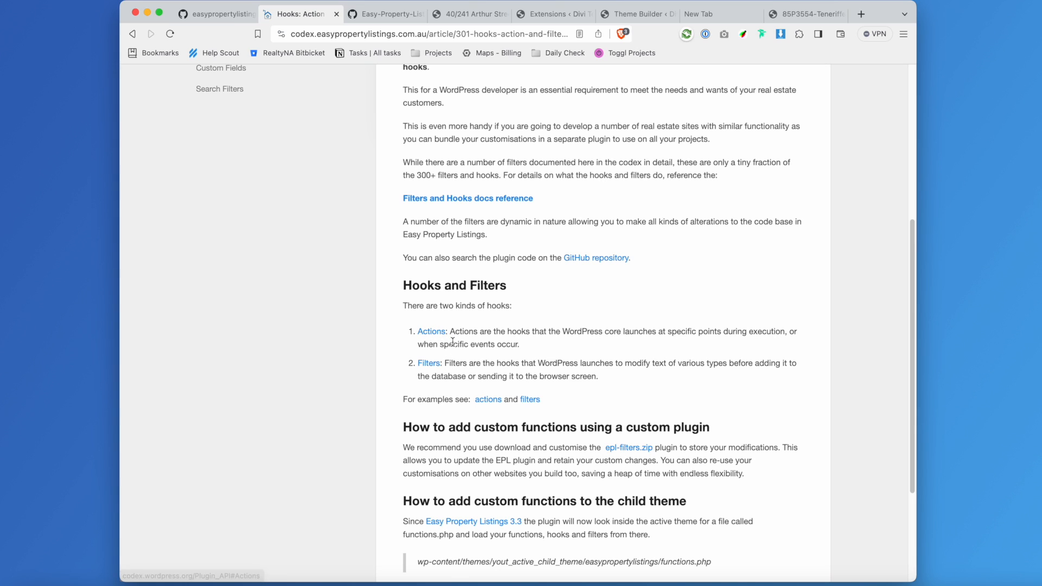
scroll(453, 342, "down", 1)
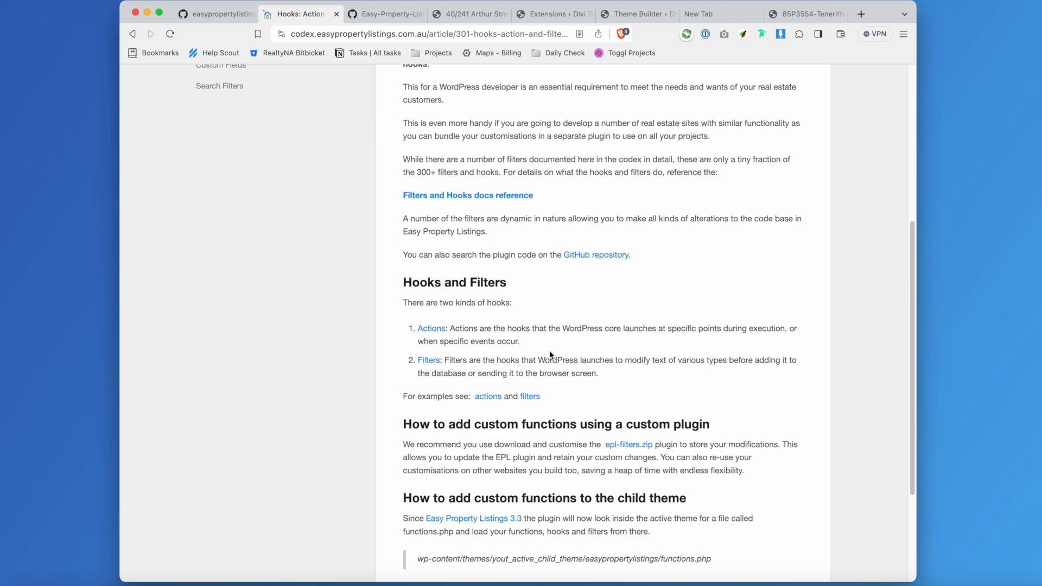
scroll(549, 350, "down", 2)
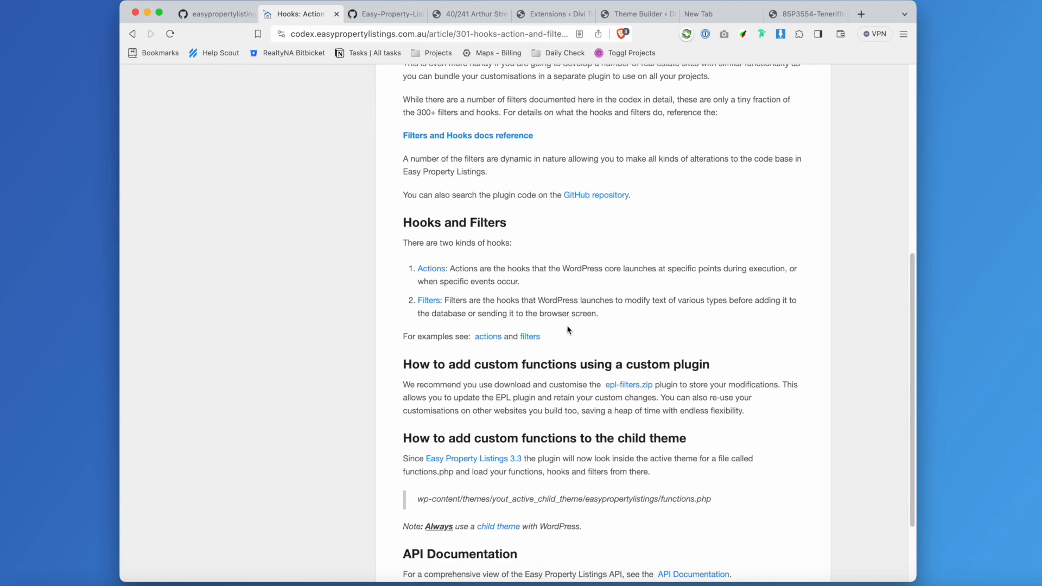
scroll(617, 353, "down", 3)
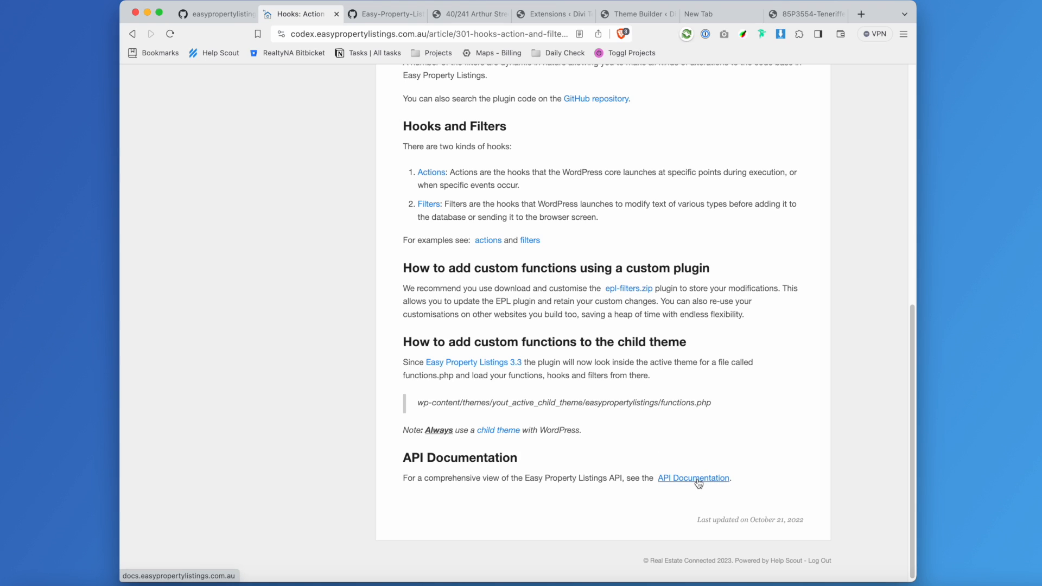
scroll(667, 438, "up", 3)
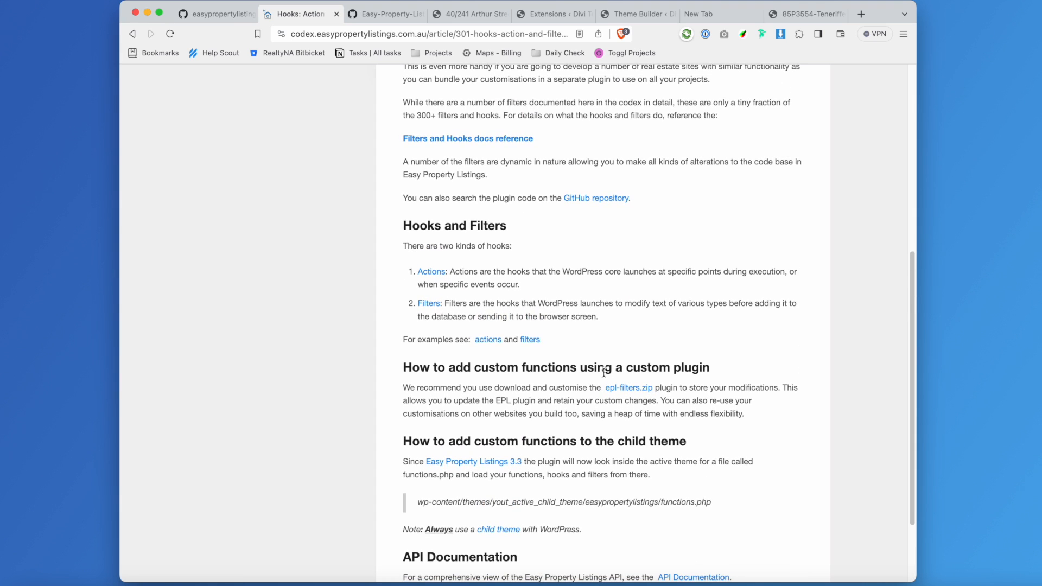
scroll(600, 369, "up", 1)
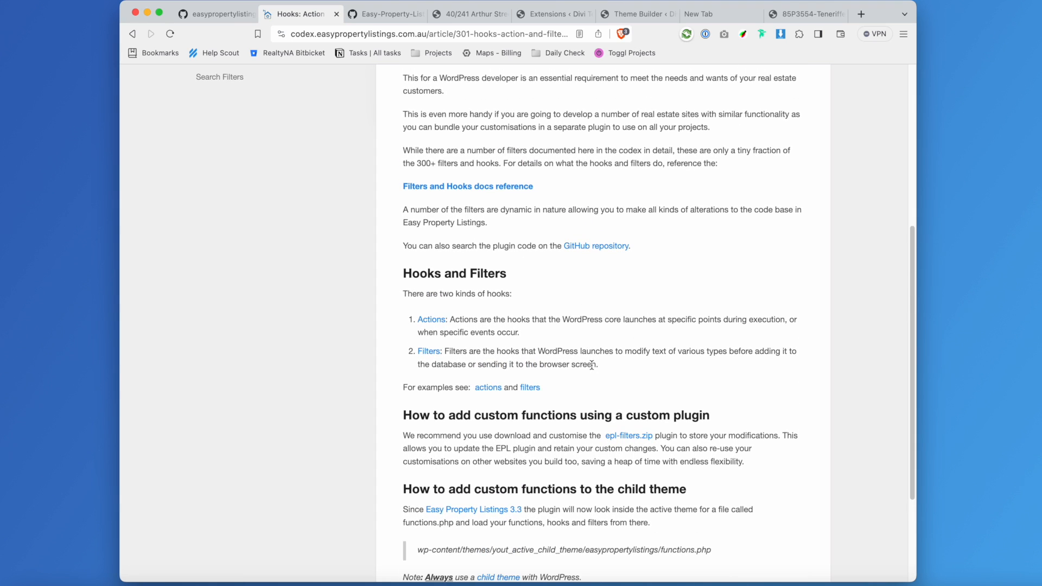
Switch to the GitHub easypropertylistings library and browse the PHP snippets in its listing folder.
left_click(220, 15)
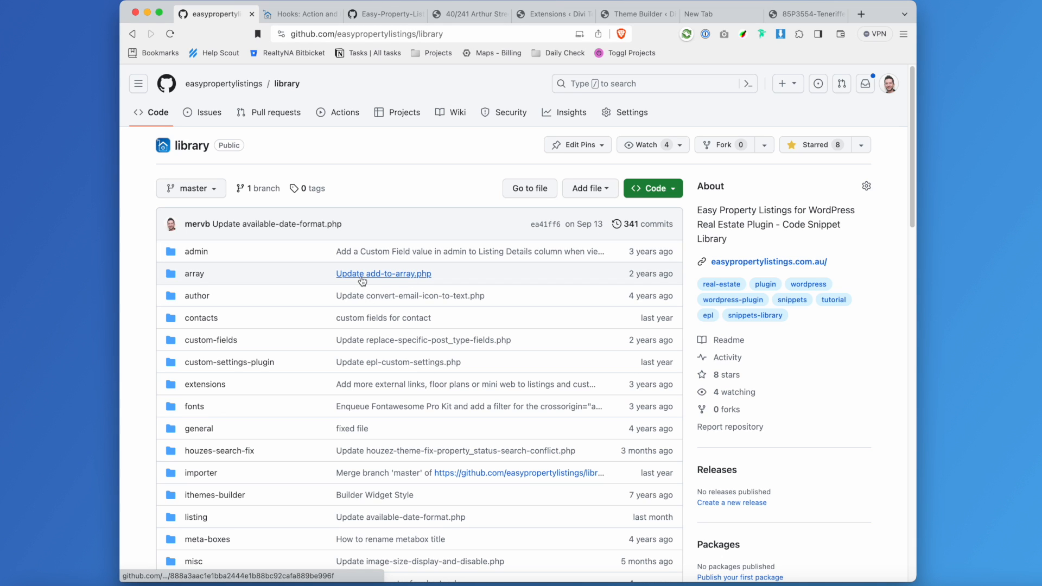
scroll(420, 270, "down", 1)
scroll(419, 268, "down", 3)
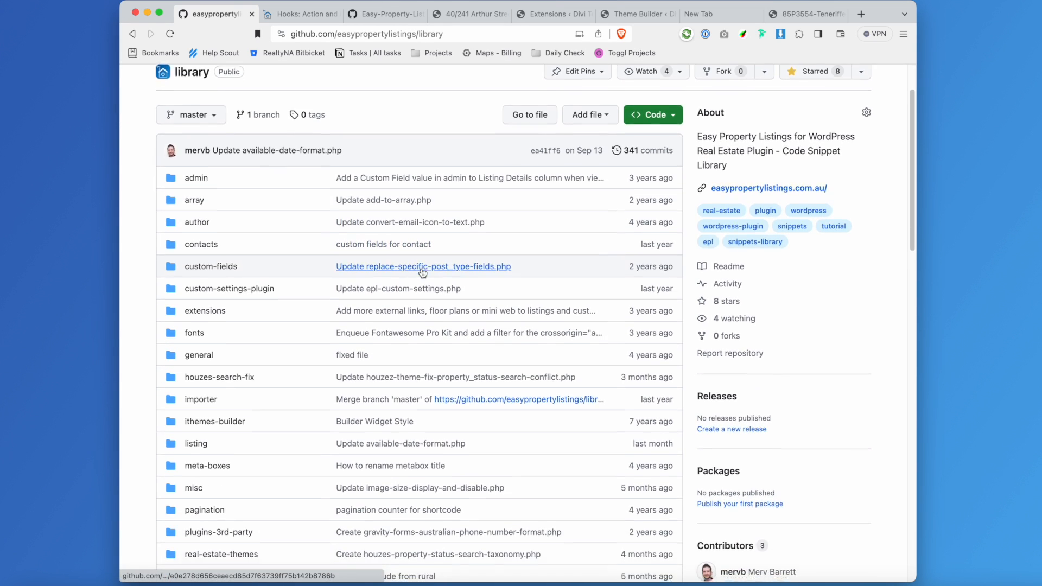
scroll(317, 405, "down", 1)
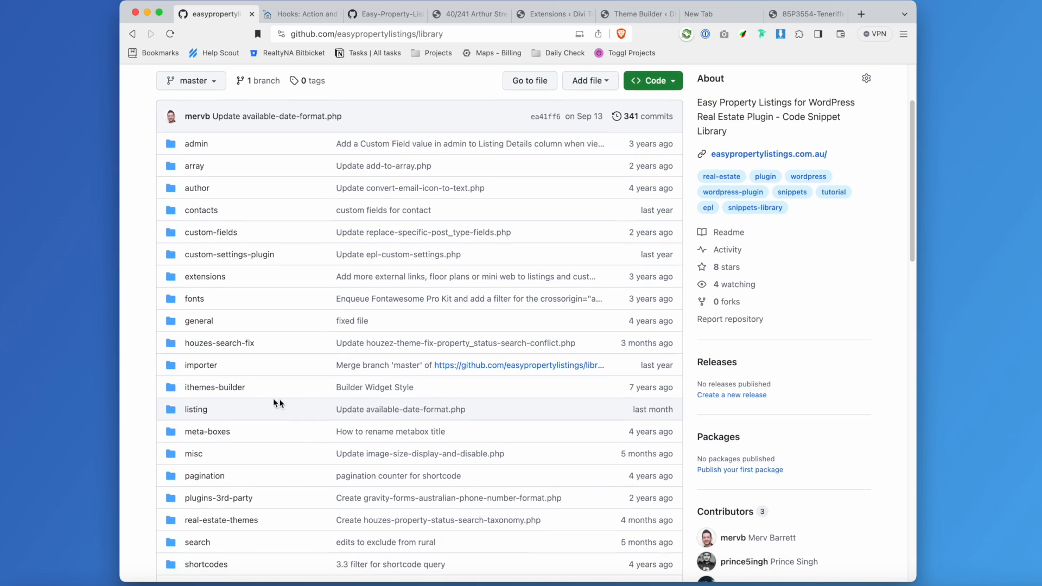
left_click(197, 409)
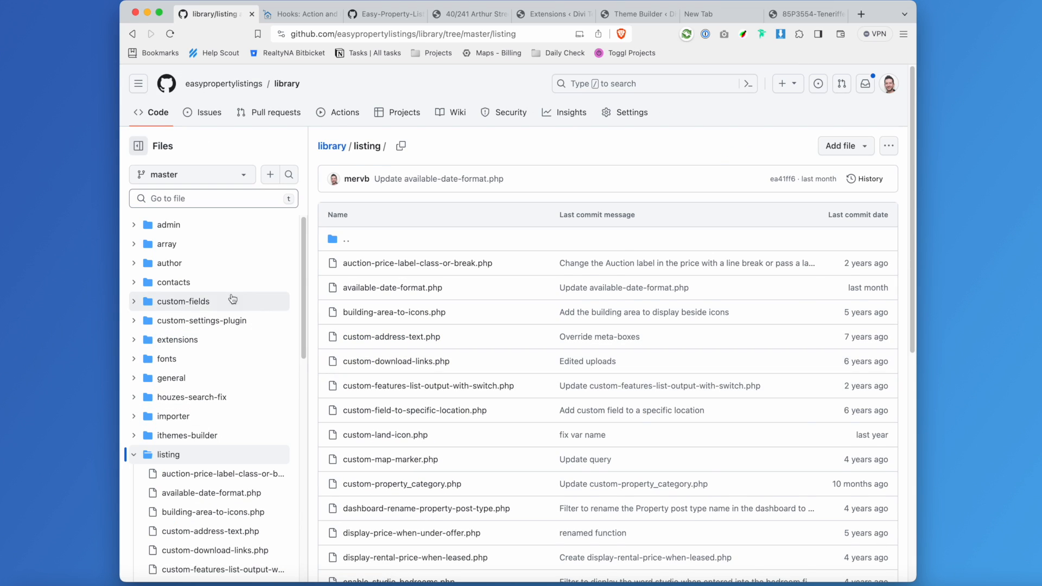
scroll(500, 380, "down", 3)
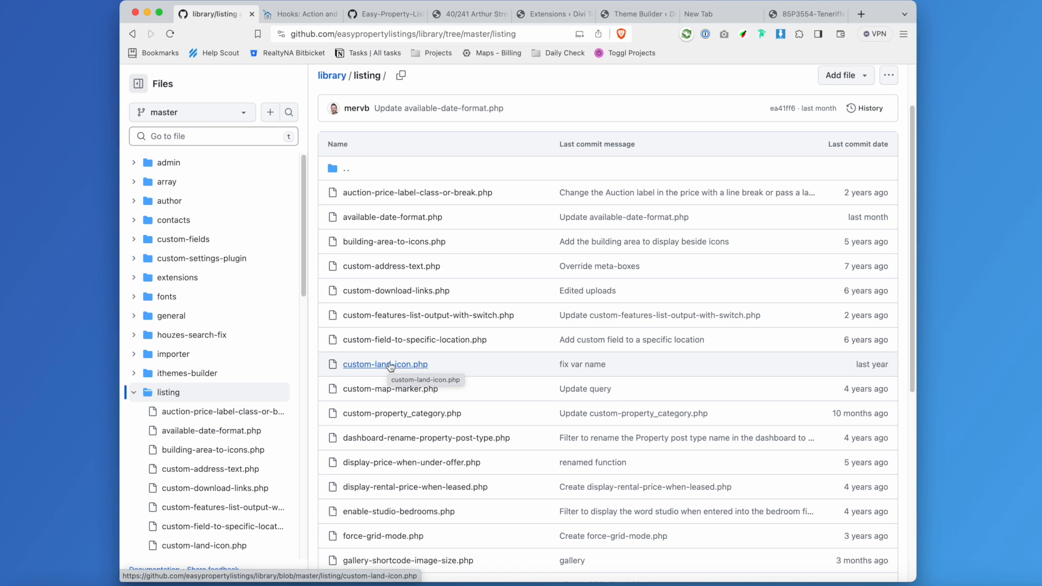
scroll(390, 368, "down", 3)
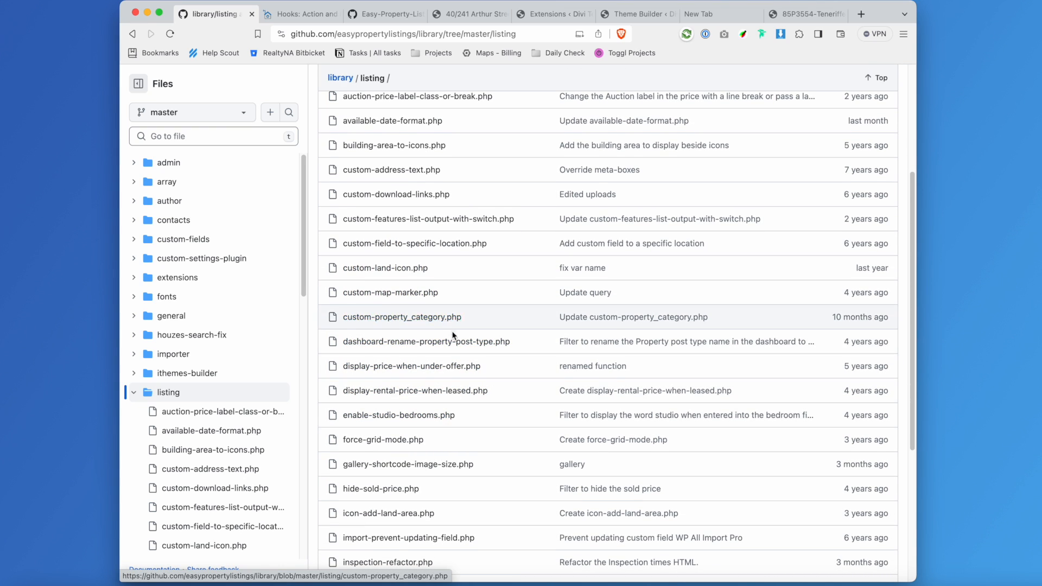
scroll(454, 334, "down", 7)
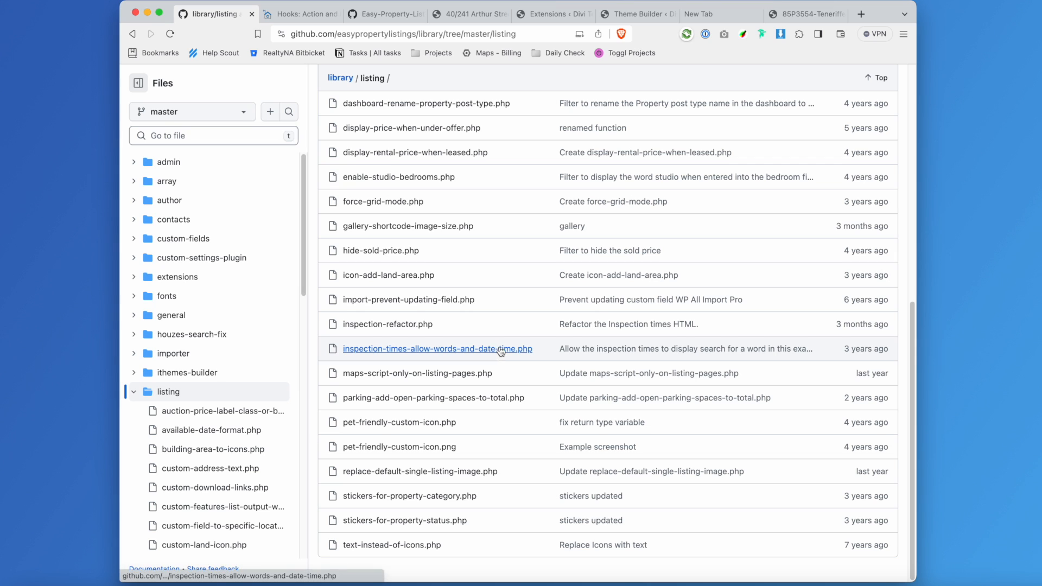
scroll(498, 352, "up", 4)
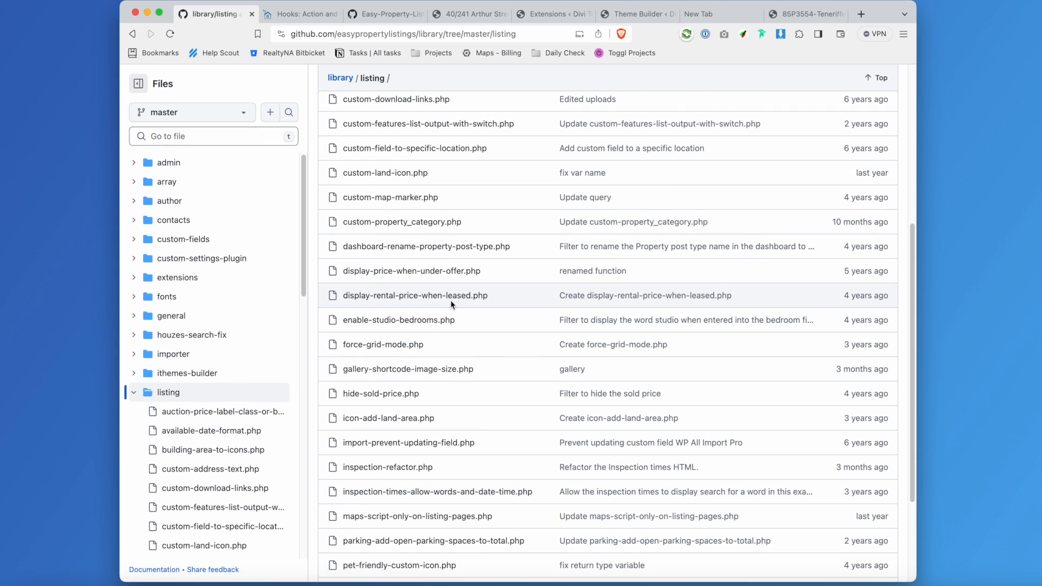
scroll(456, 303, "up", 4)
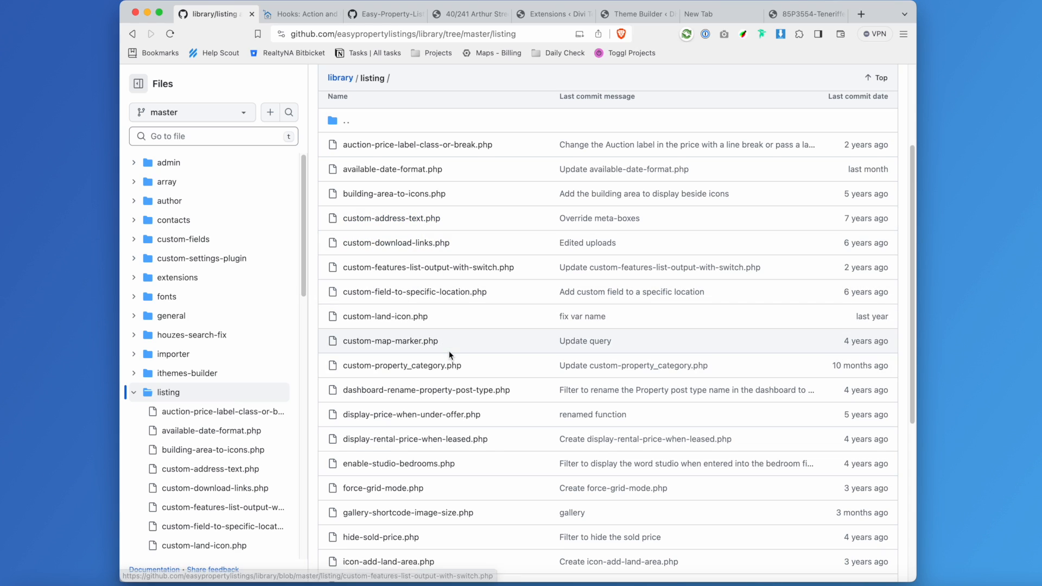
scroll(485, 388, "down", 3)
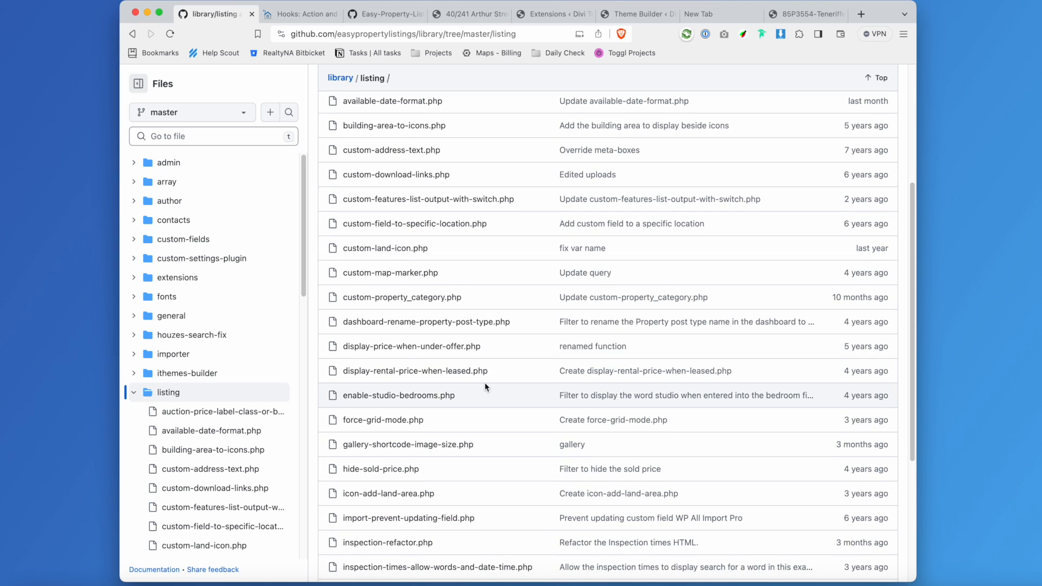
Open display-price-when-under-offer.php, select its code, and bring Transmit's Divi-Child-EPL folder into view.
left_click(433, 347)
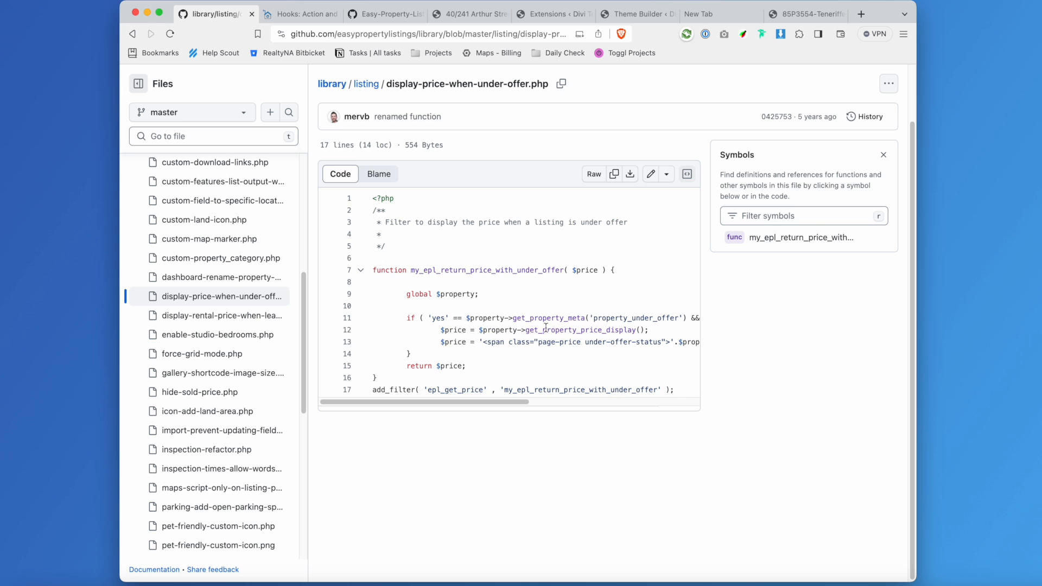
left_click_drag(493, 402, 451, 408)
left_click(418, 267)
left_click_drag(363, 198, 524, 404)
scroll(521, 404, "up", 2)
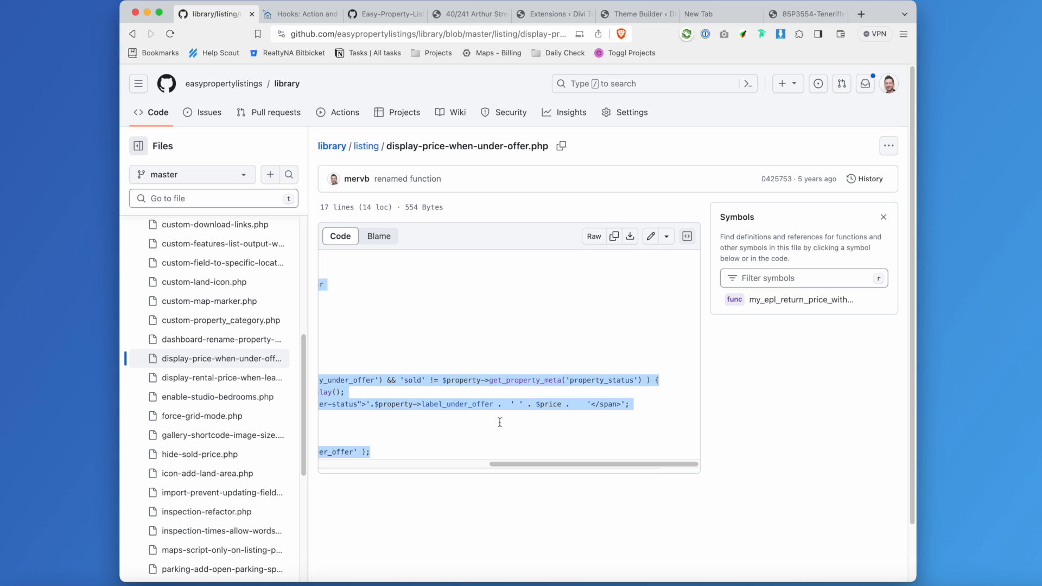
scroll(502, 375, "left", 5)
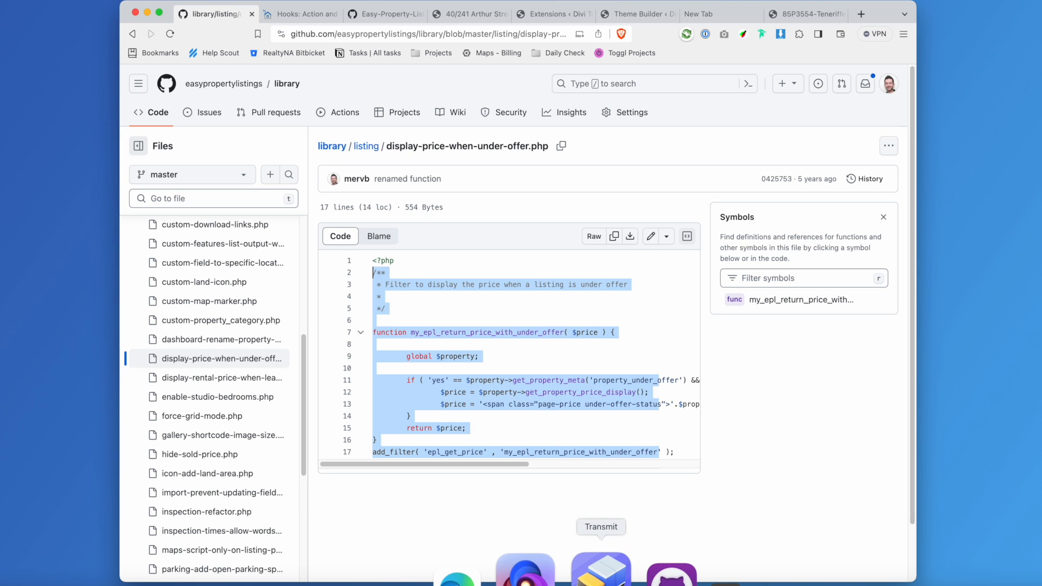
left_click(601, 572)
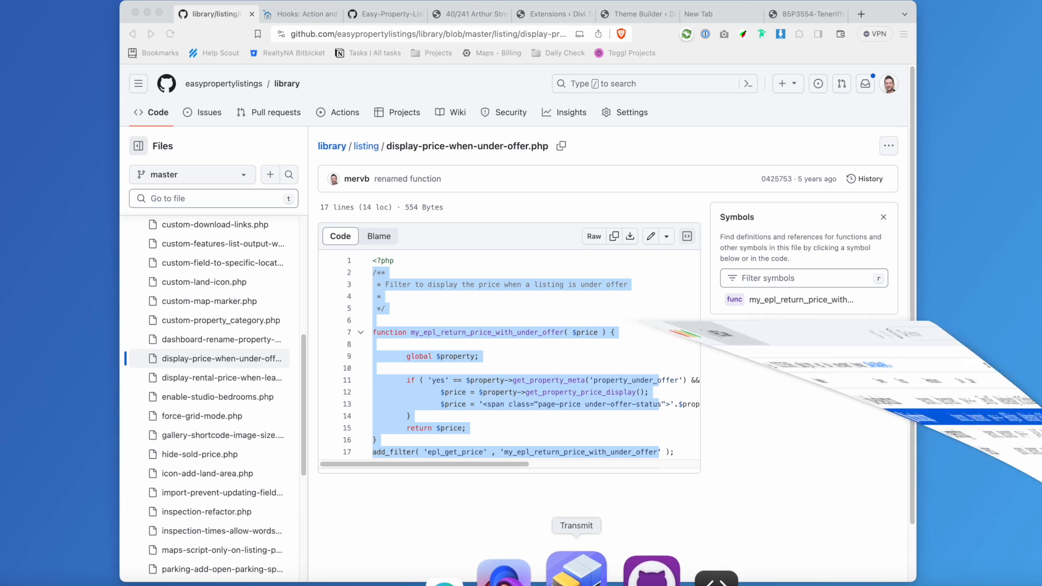
left_click_drag(422, 62, 522, 66)
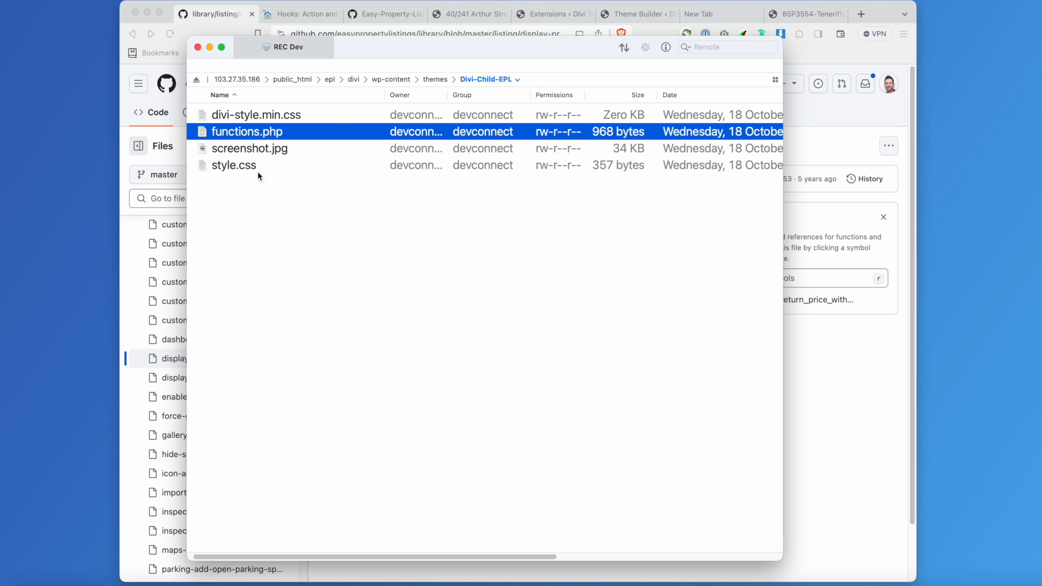
Create a folder named easypropertylistings inside Divi-Child-EPL.
right_click(231, 222)
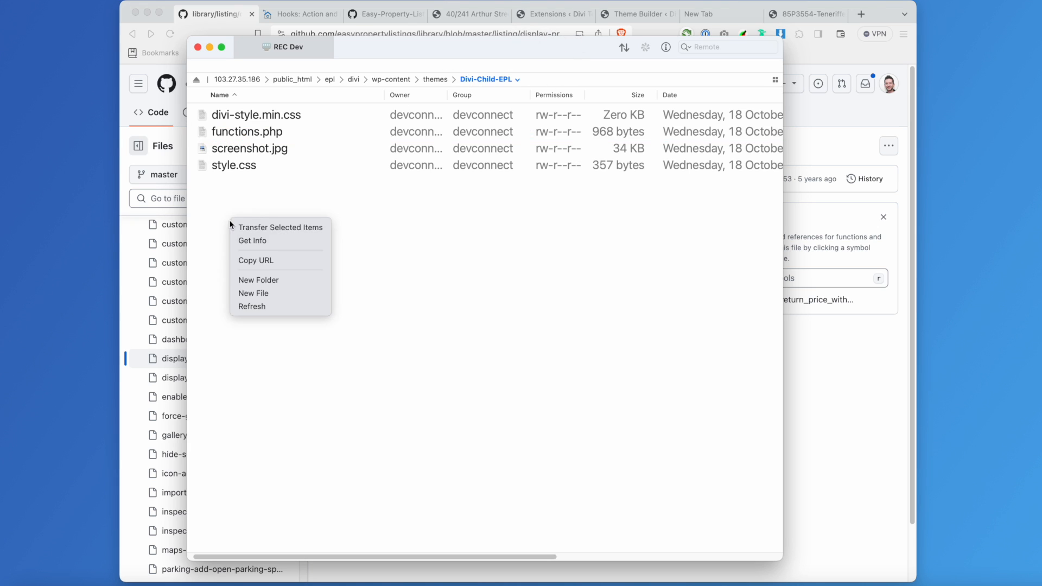
left_click(282, 279)
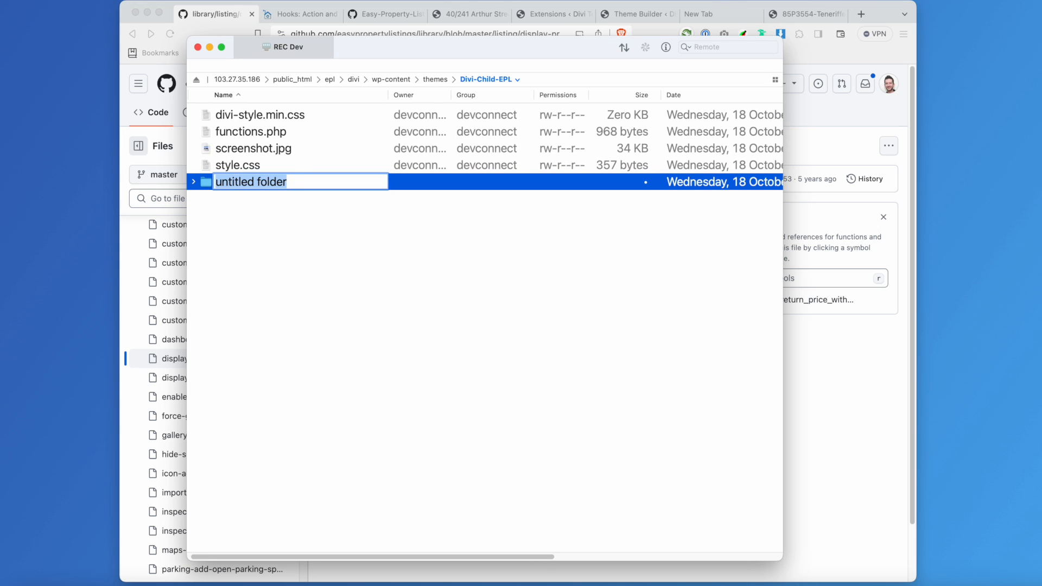
type("easypropertylistings")
key("Return")
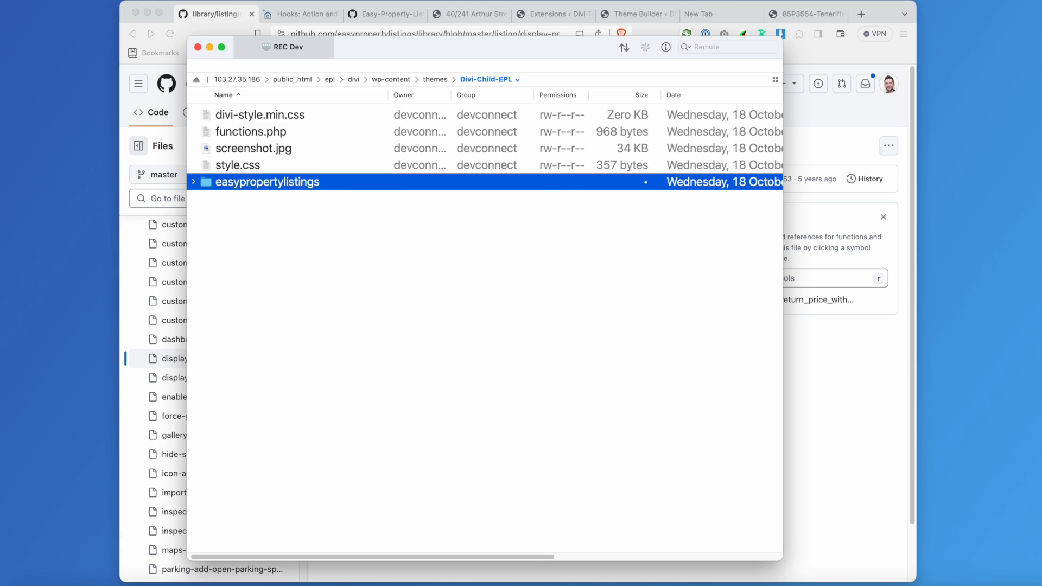
Inside easypropertylistings, create an empty file named functions.php.
double_click(280, 132)
right_click(303, 209)
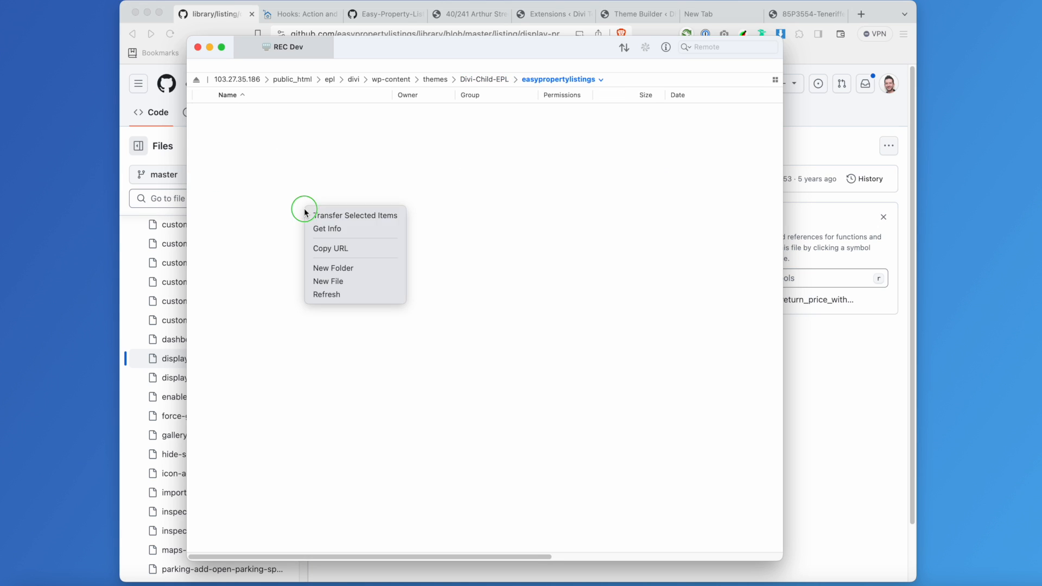
left_click(363, 280)
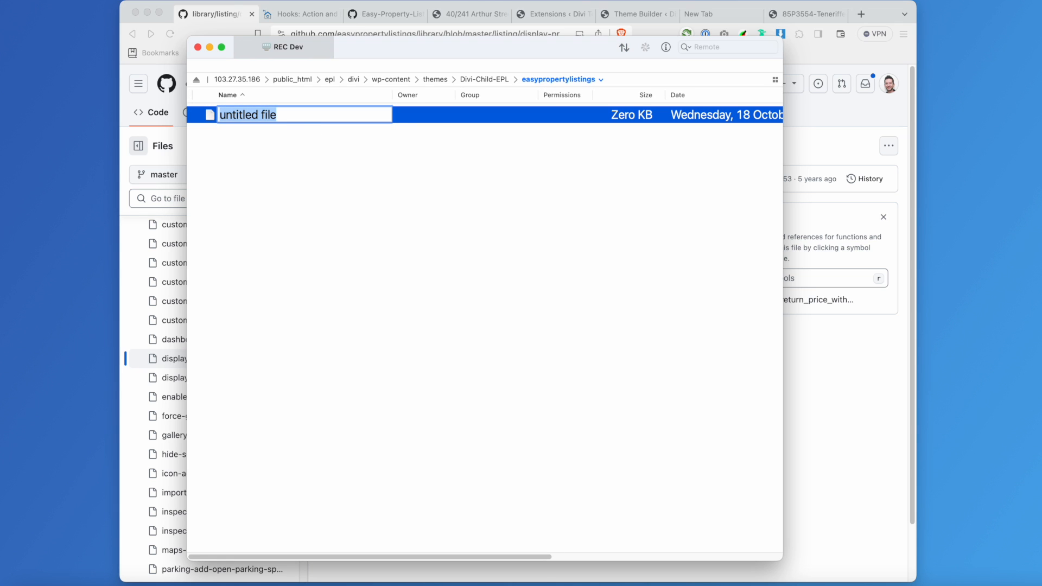
type("functions.php")
key("Return")
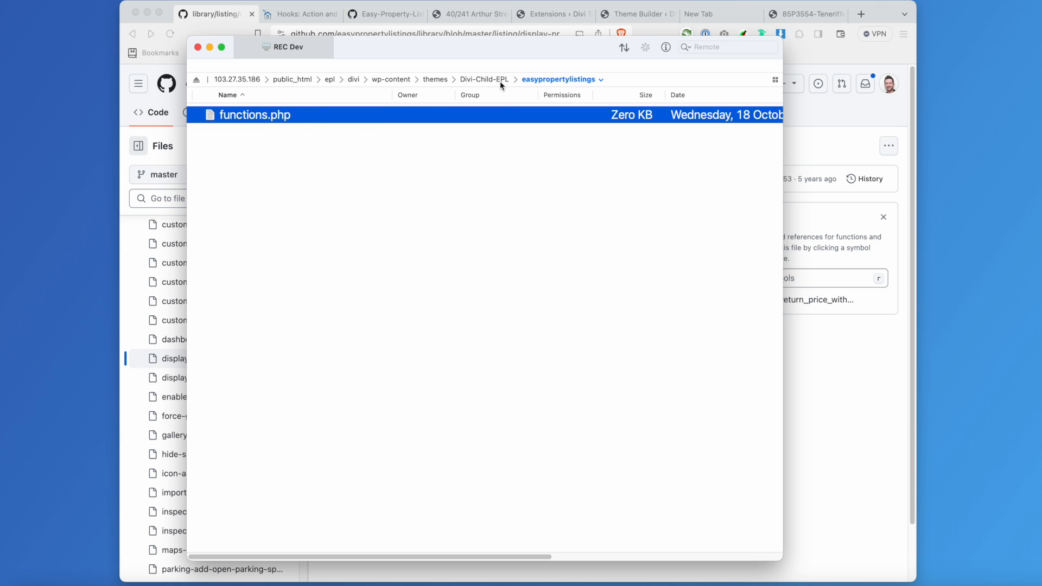
Edit functions.php, typing <?php and a 'Custom code for Easy Property Listings' comment header.
right_click(247, 115)
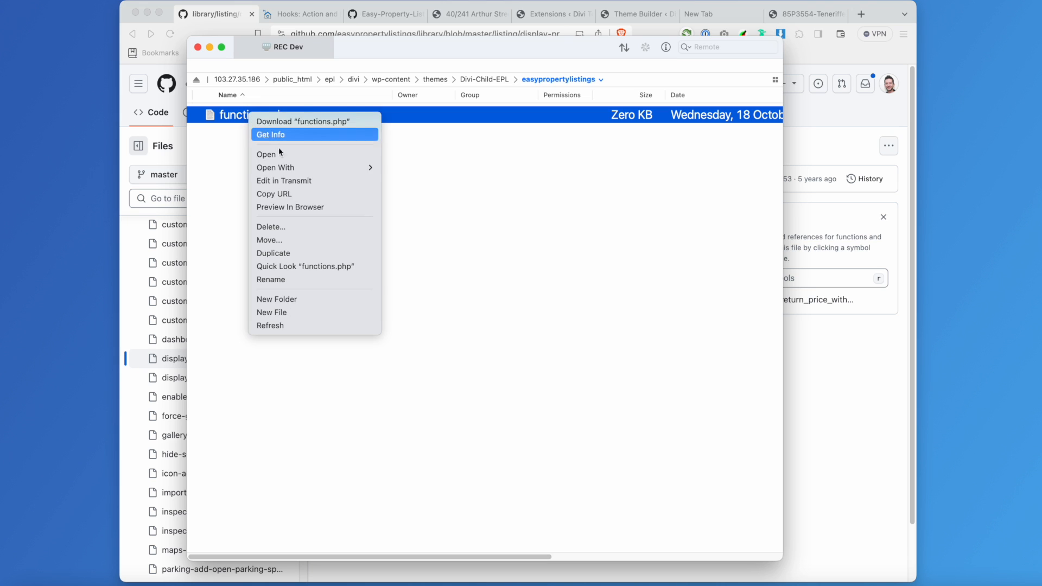
left_click(292, 181)
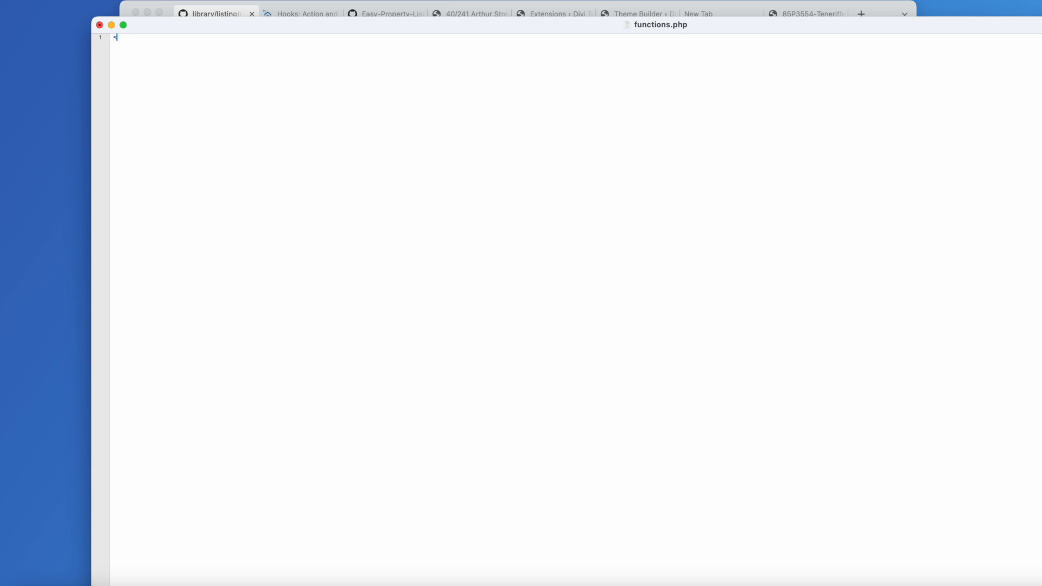
type("<?php")
type("tom code for Easy Property ")
type("Listings")
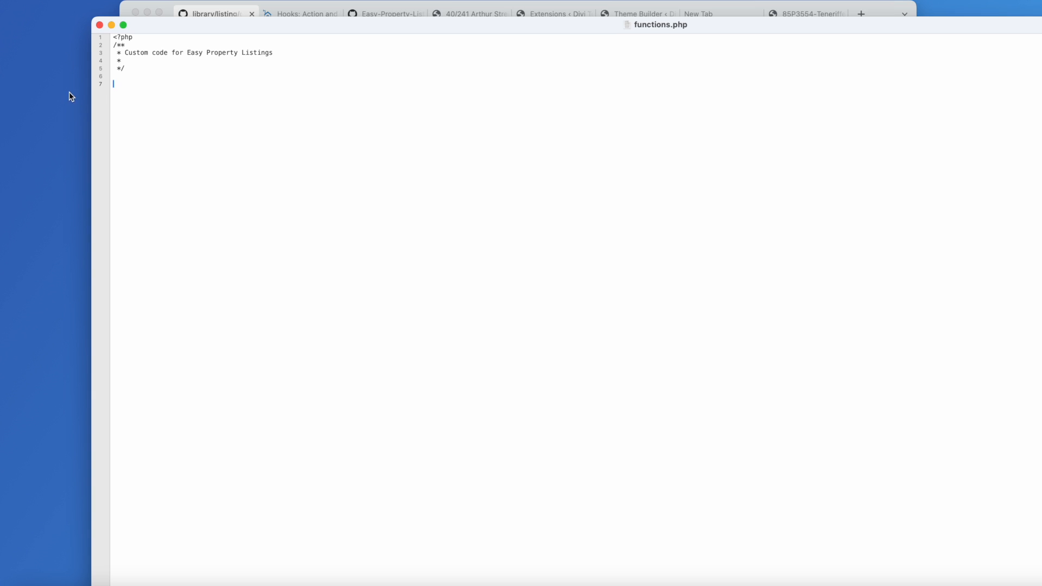
left_click_drag(91, 103, 656, 124)
Create a new file named style.css in the easypropertylistings folder.
right_click(239, 167)
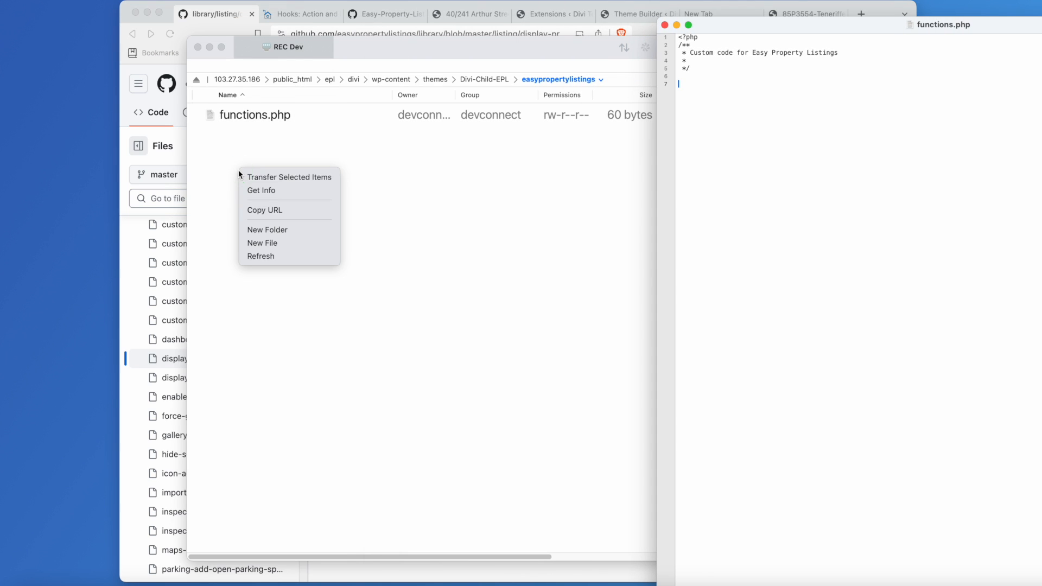
left_click(266, 245)
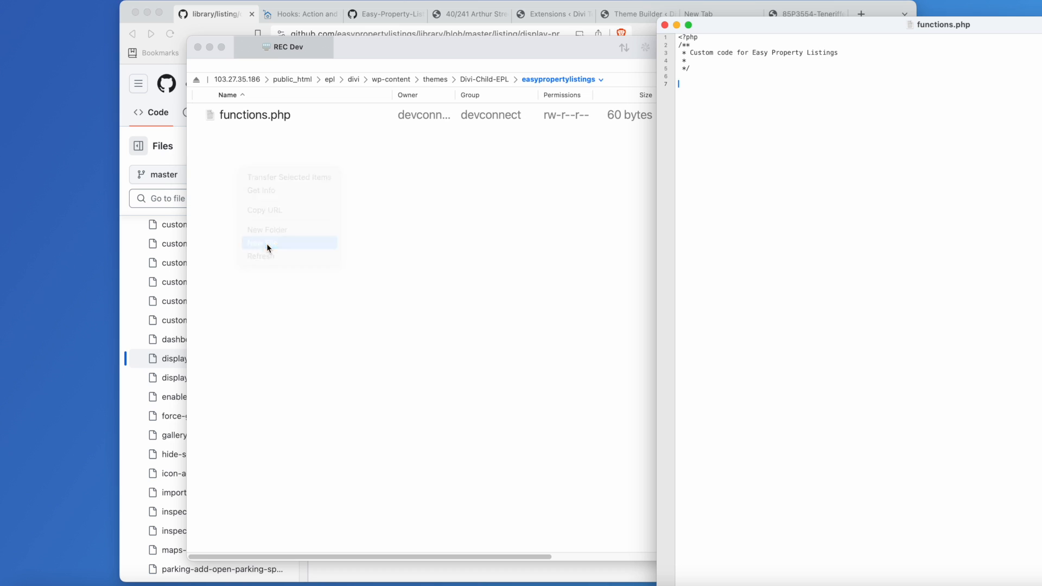
type("style.css")
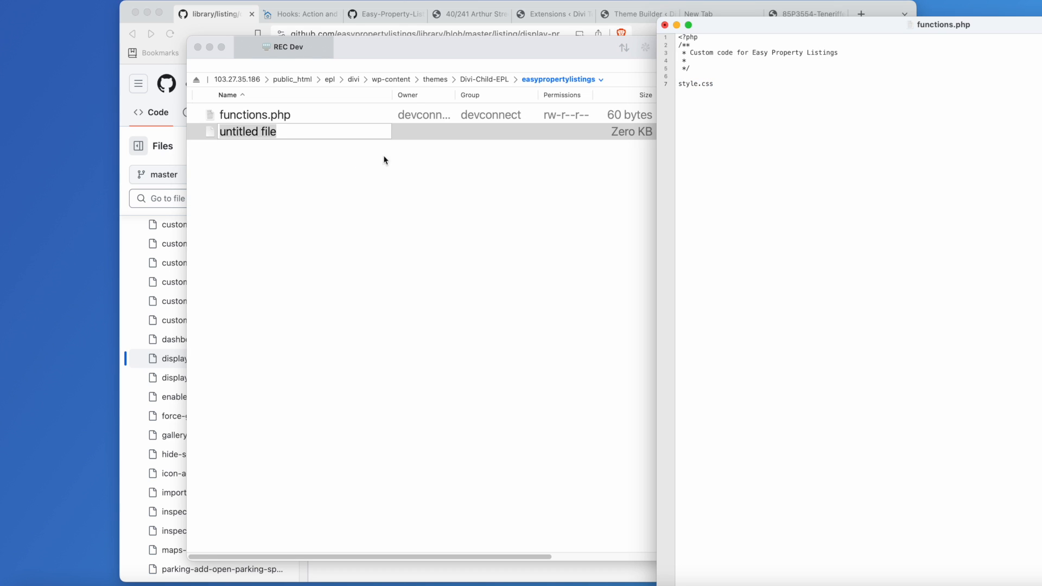
left_click(671, 83)
left_click_drag(720, 83, 670, 85)
key("super+c")
left_click(234, 130)
key("super+v")
key("Return")
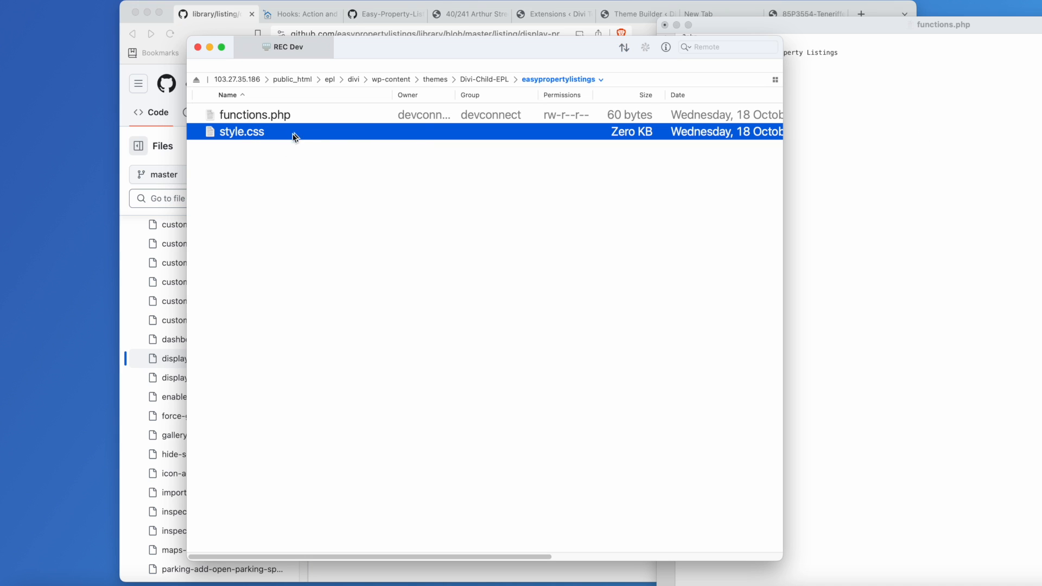
Open style.css in Nova and write a /** Custom Styles */ header comment.
double_click(254, 135)
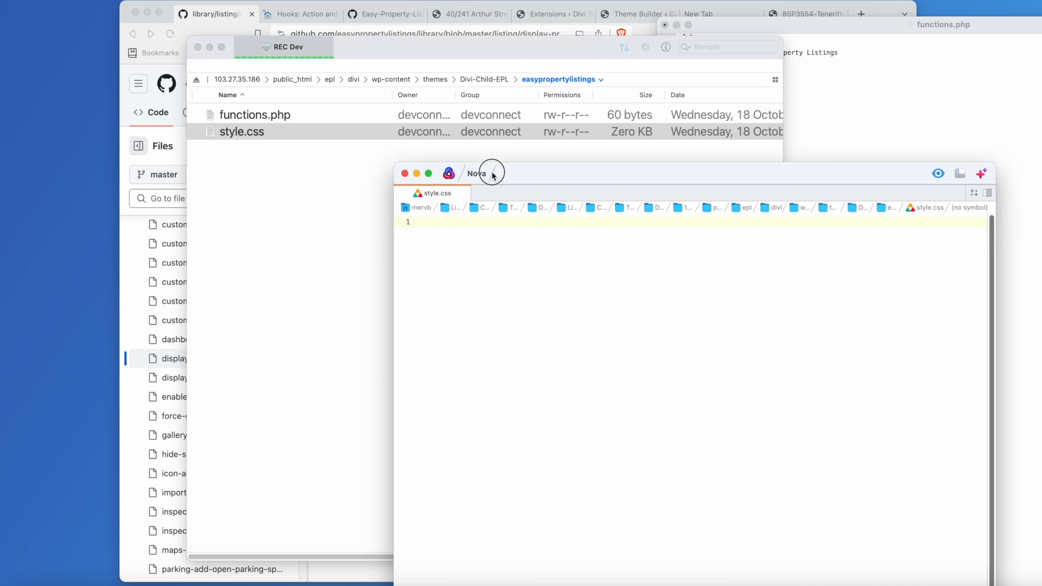
left_click_drag(512, 169, 405, 51)
type("/*")
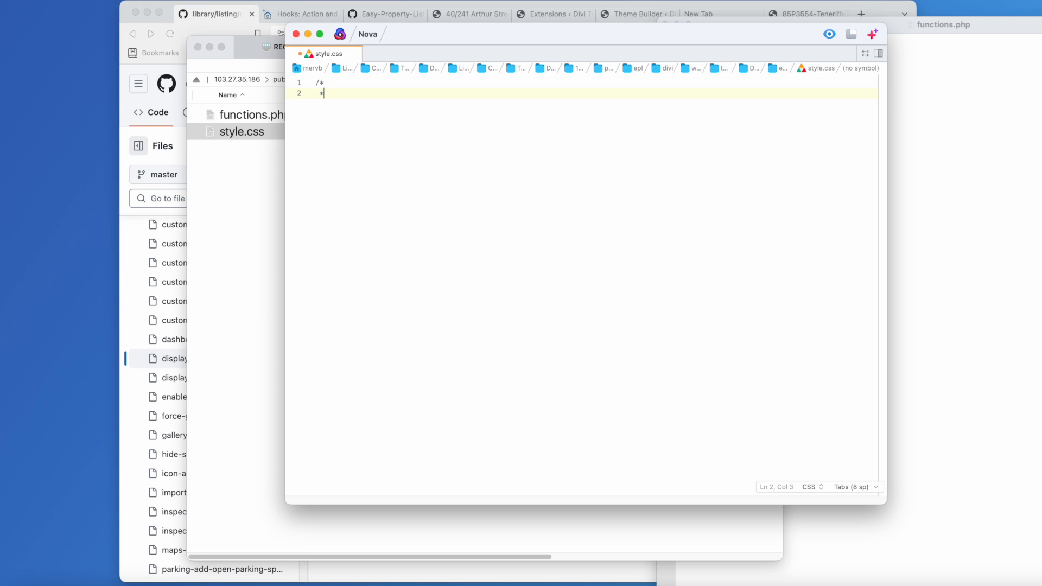
type("Custom Srtyle")
key("BackSpace")
key("BackSpace")
key("BackSpace")
type("yle")
key("alt+BackSpace")
type("Styles")
left_click(357, 82)
type("*")
Add an empty body {} rule below the comment and save style.css.
left_click(361, 101)
key("Return")
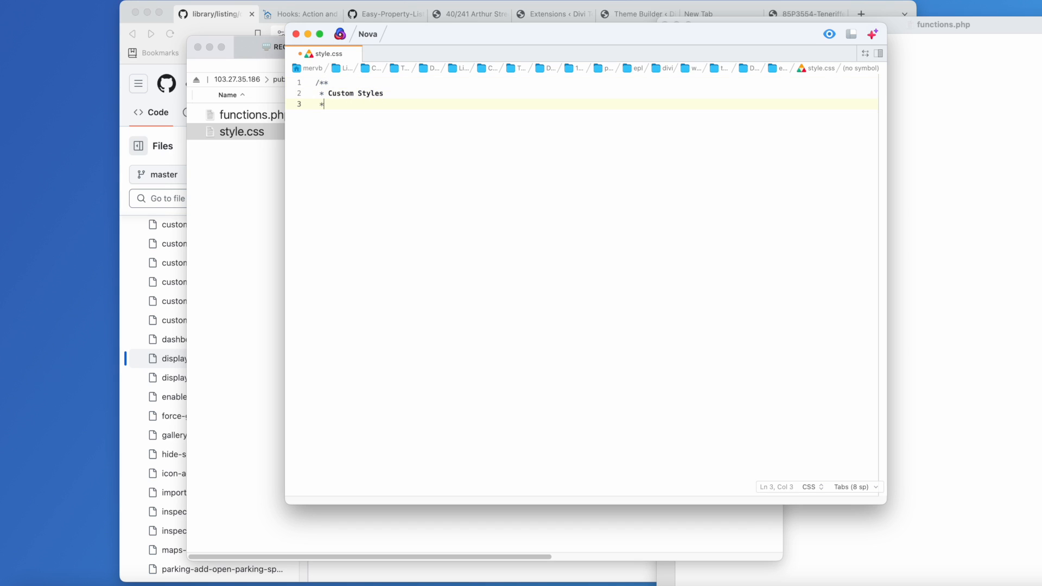
type("/")
key("BackSpace")
type("body {}")
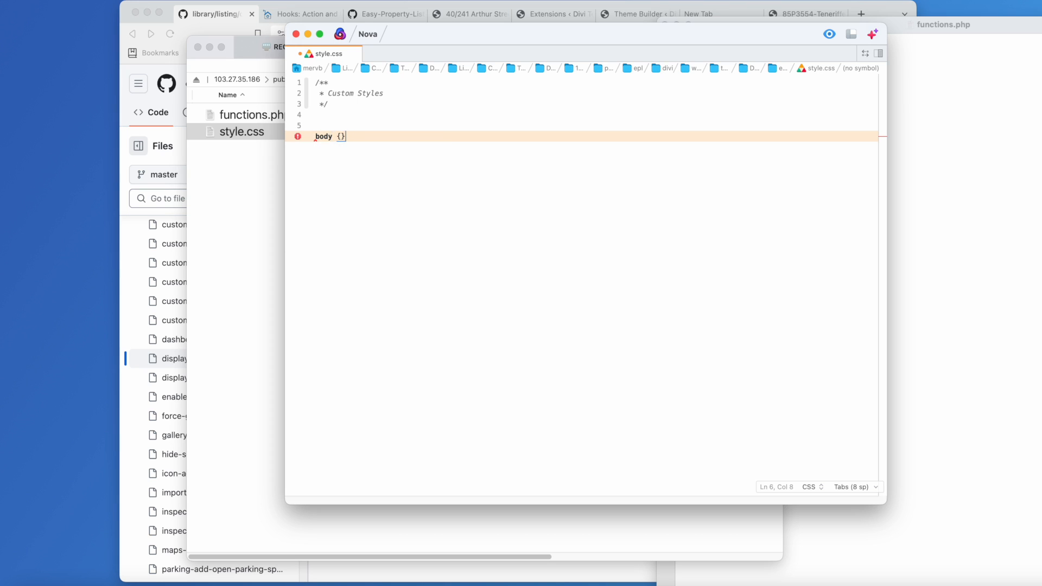
key("Return")
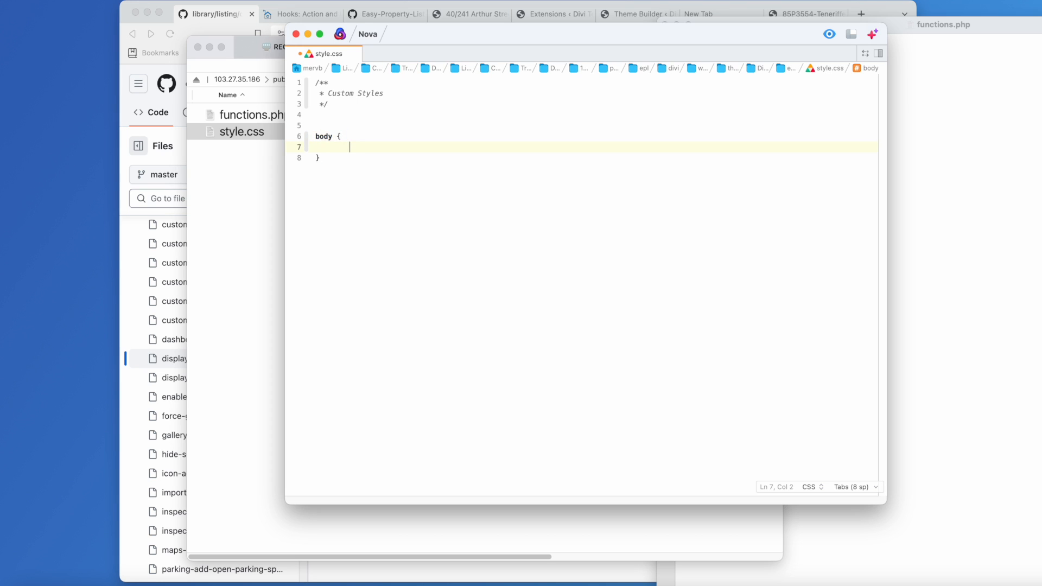
key("super+s")
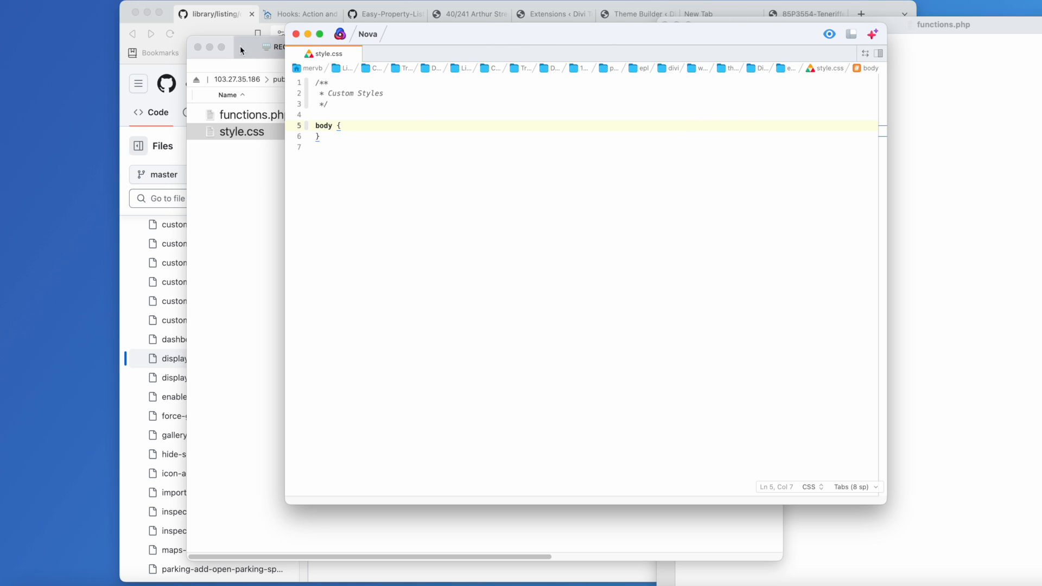
left_click_drag(229, 61, 40, 45)
left_click_drag(702, 33, 400, 174)
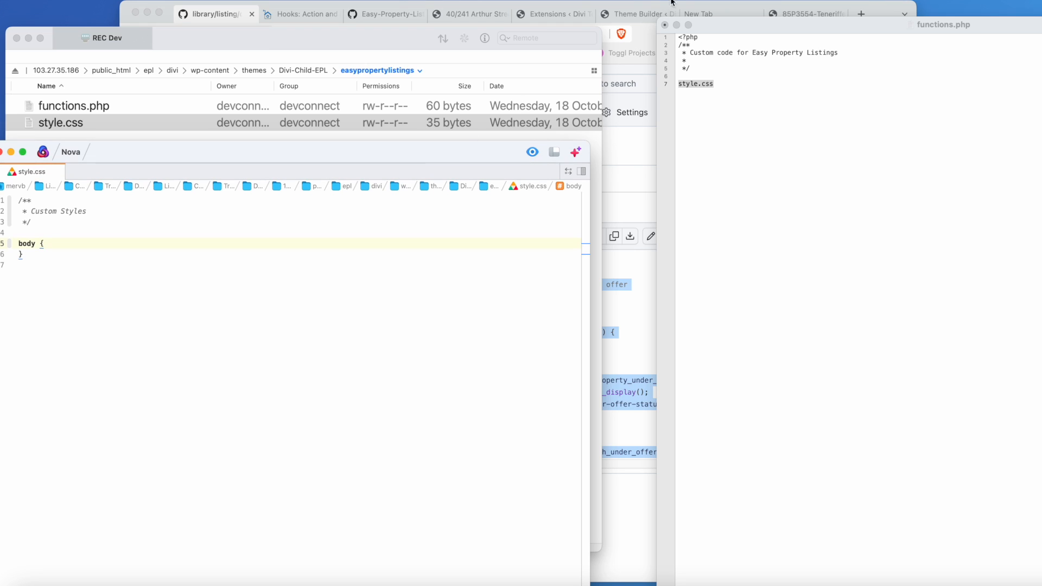
Open functions.php from the server file list in Nova and place the cursor on line 7.
left_click(473, 12)
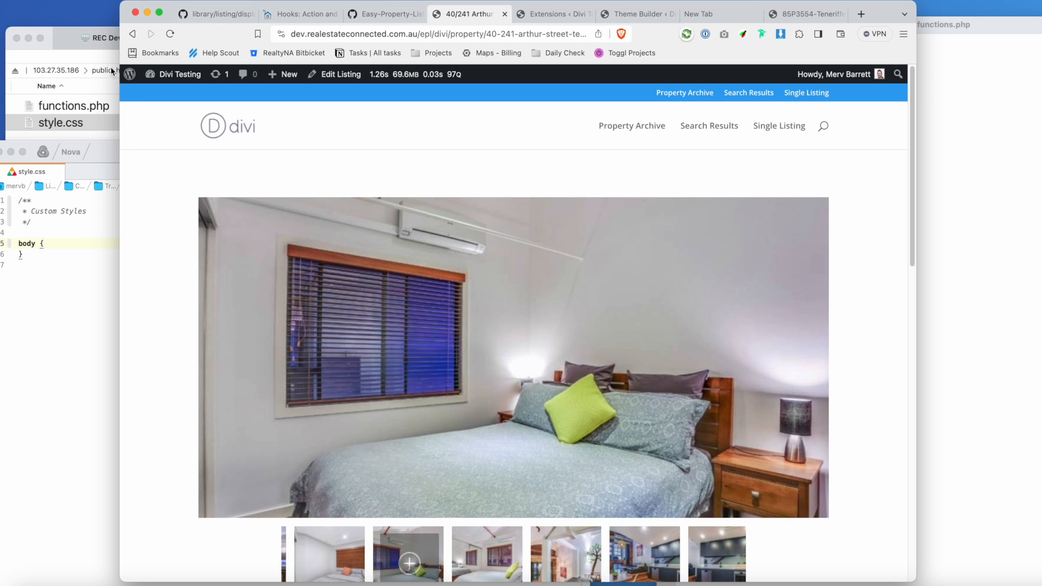
left_click_drag(99, 151, 193, 103)
left_click(52, 111)
double_click(52, 108)
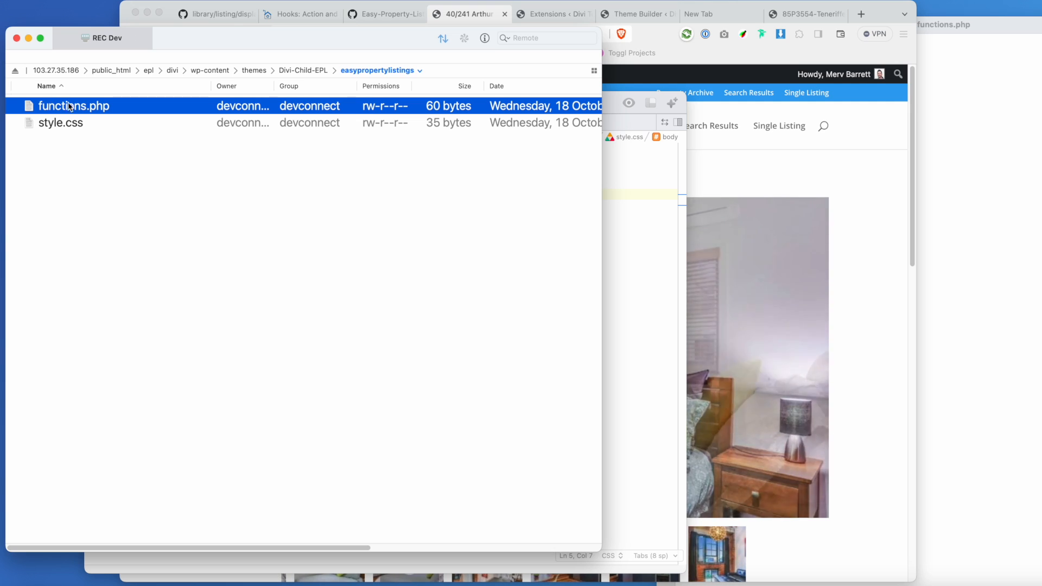
left_click(226, 217)
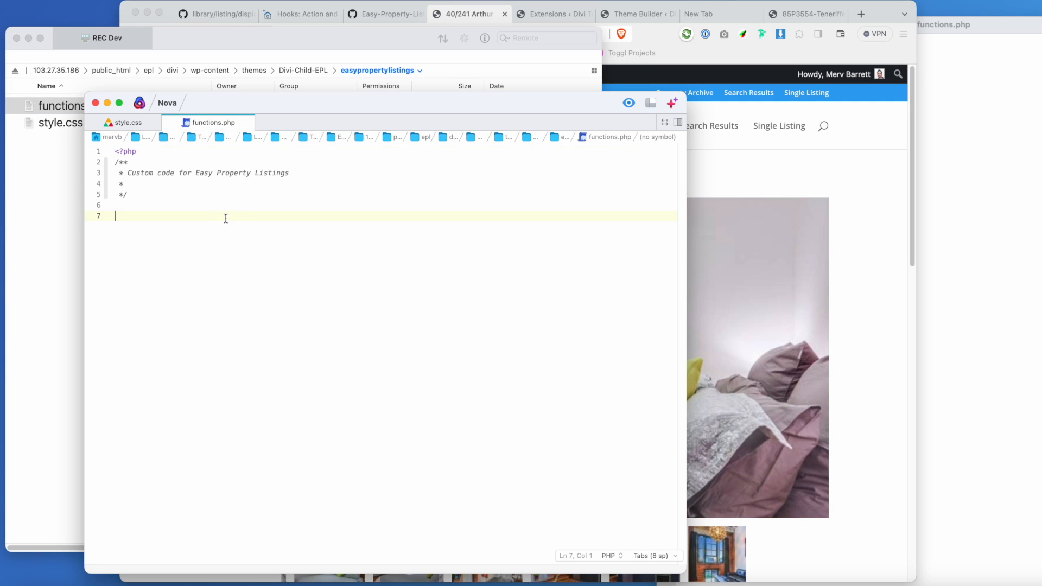
type("style.css")
key("super+z")
Copy the under-offer price snippet from GitHub and paste it into functions.php at line 7.
left_click(217, 16)
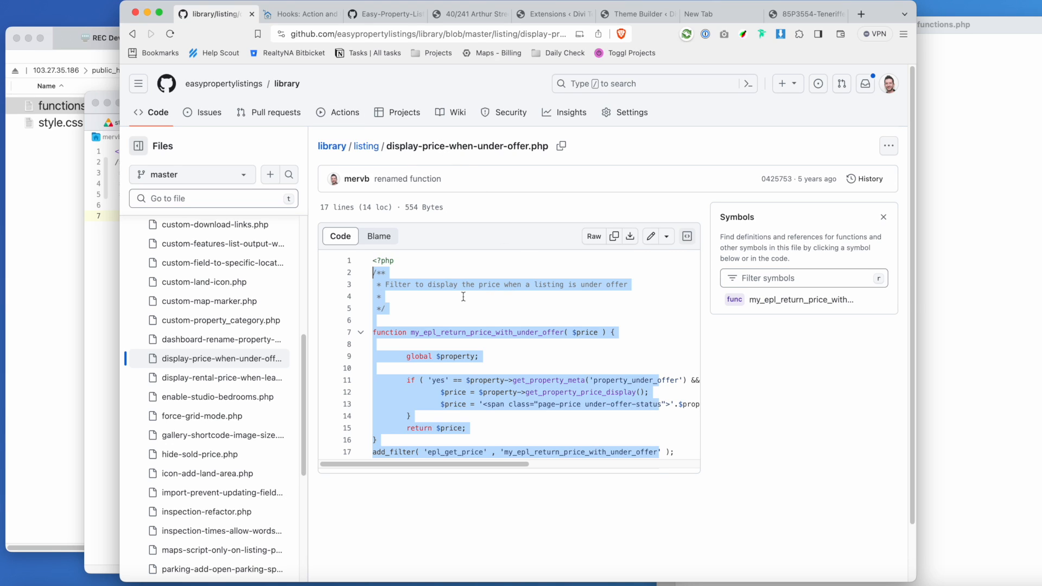
left_click(461, 344)
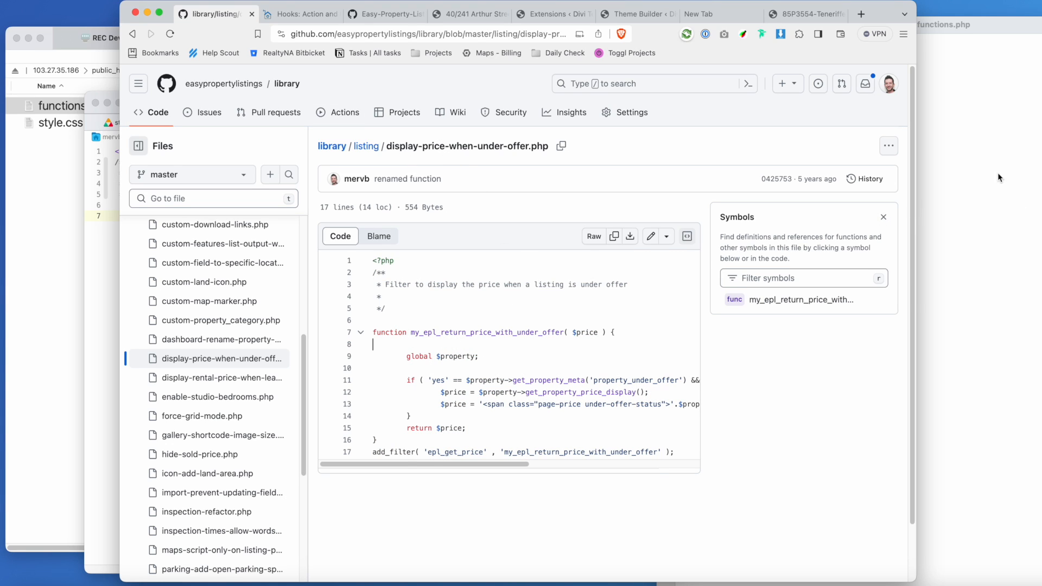
left_click_drag(372, 271, 565, 453)
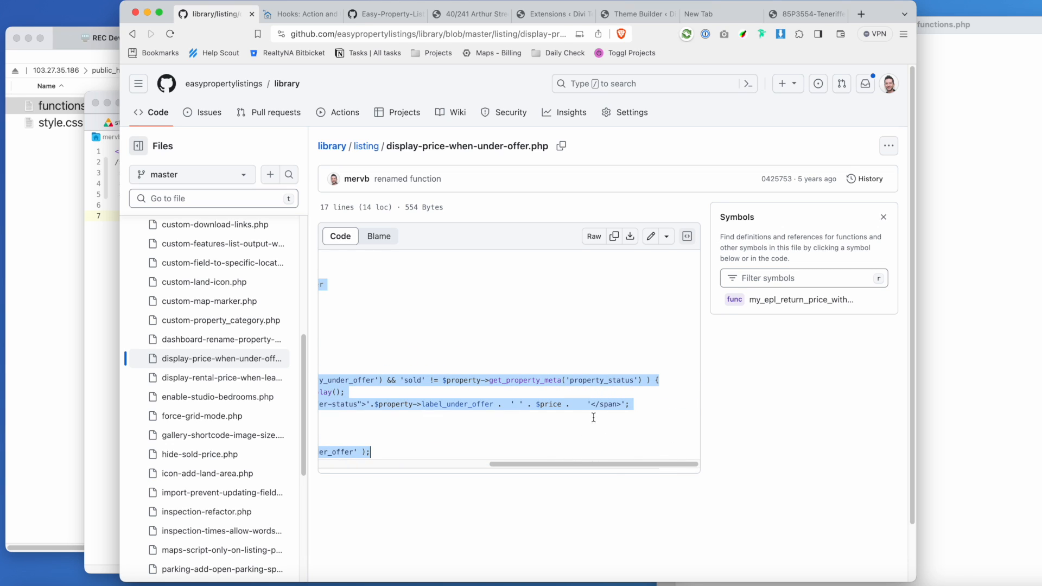
scroll(594, 418, "left", 10)
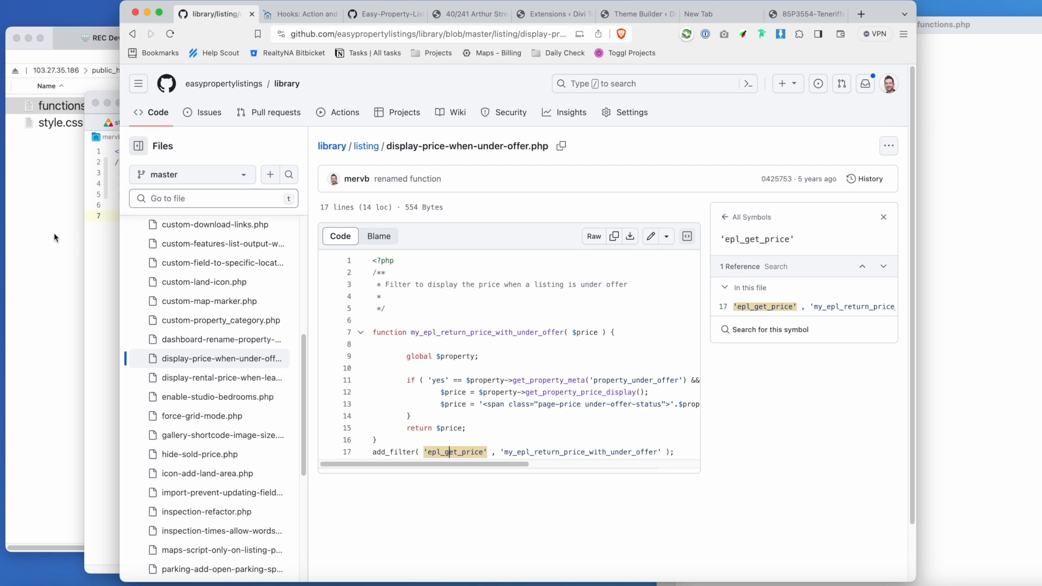
left_click(105, 260)
key("super+v")
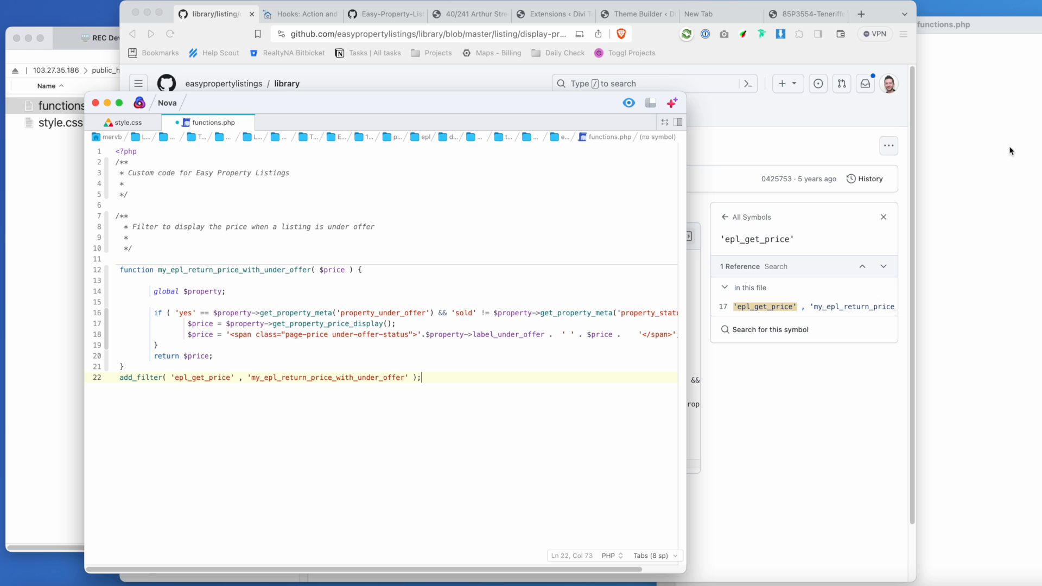
left_click(466, 14)
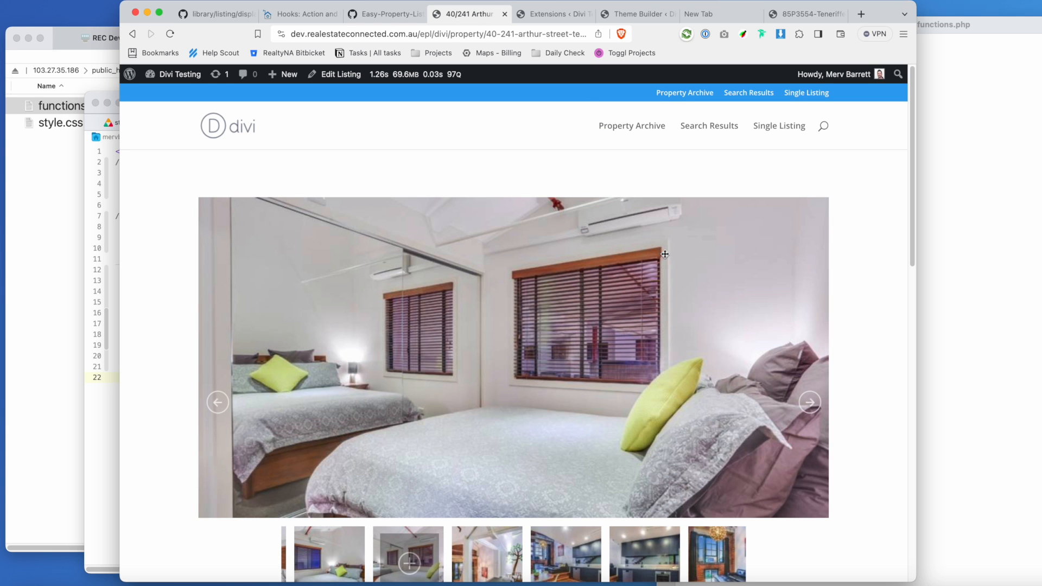
Change the listing's Price Text from Call Agent For Price to From $855,000 and update it.
scroll(684, 259, "down", 5)
scroll(684, 259, "down", 2)
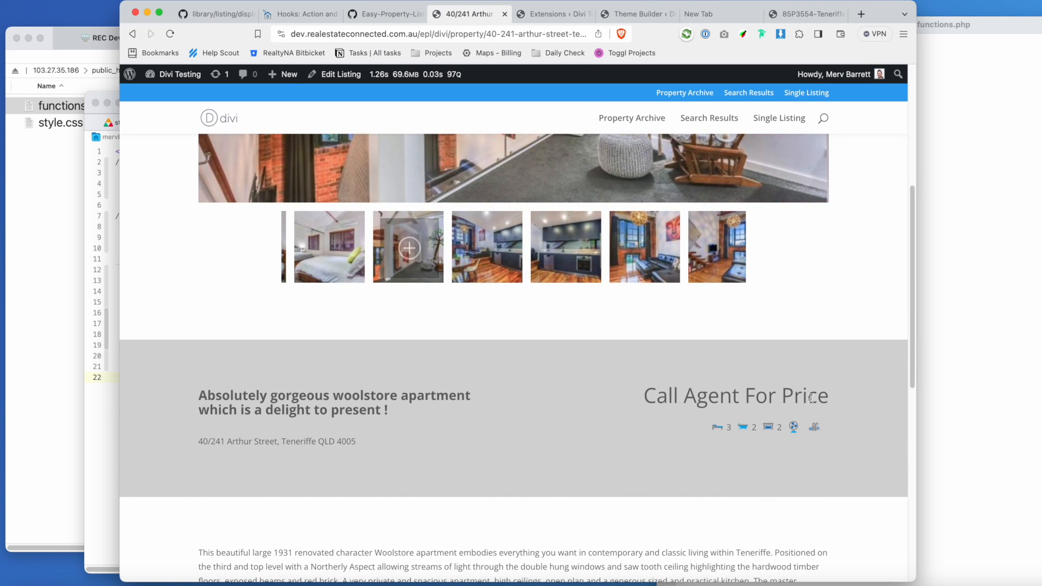
left_click(338, 76)
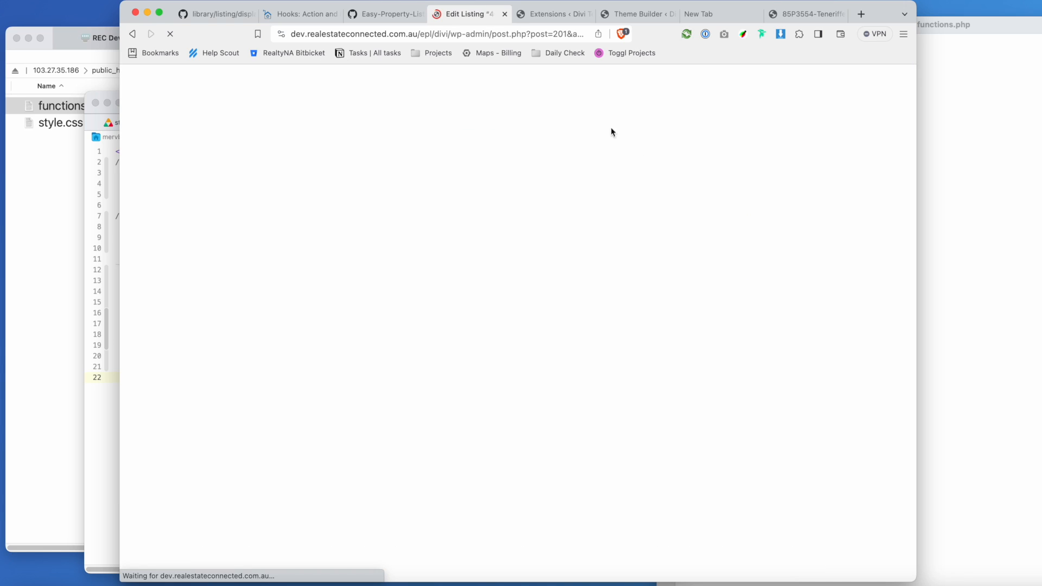
scroll(776, 460, "down", 6)
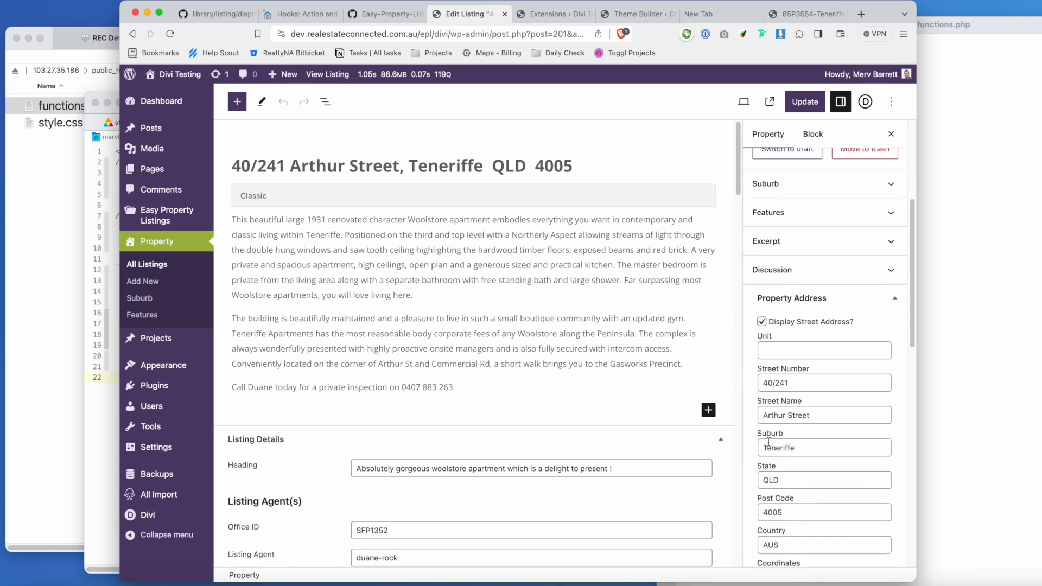
scroll(794, 449, "down", 7)
left_click(823, 319)
left_click_drag(824, 319, 752, 321)
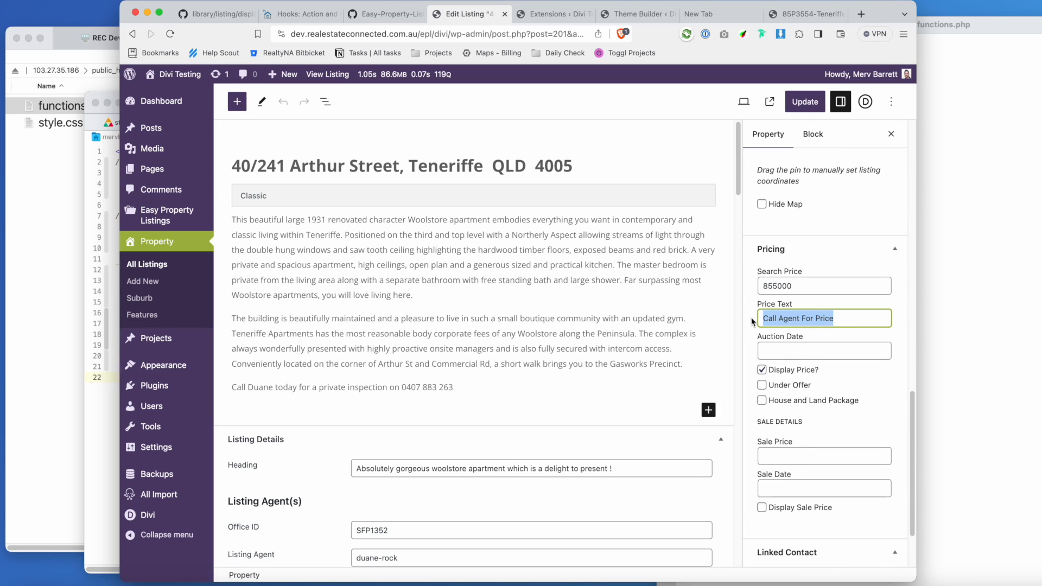
type("From $855,000")
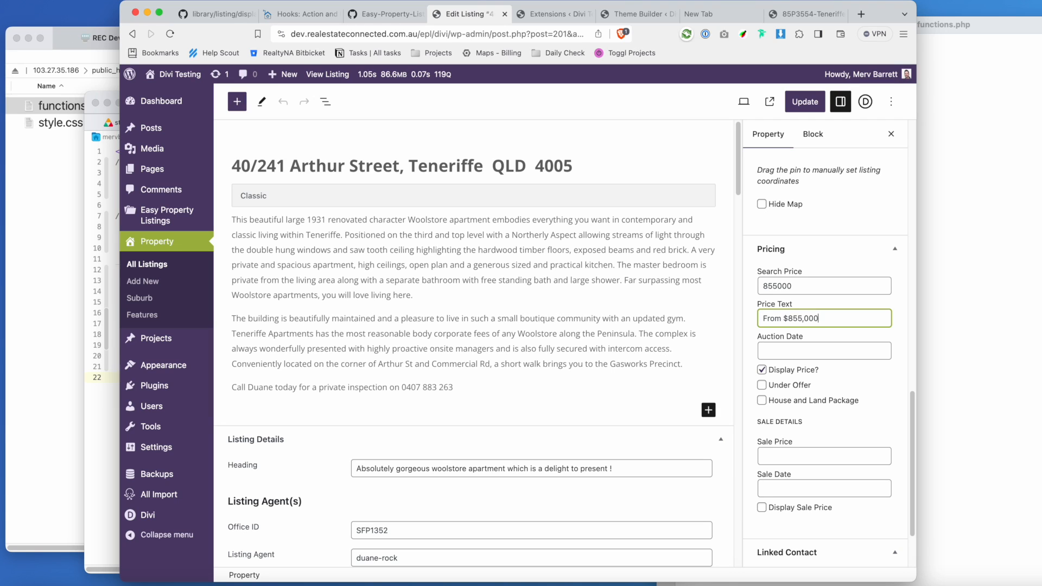
left_click(805, 101)
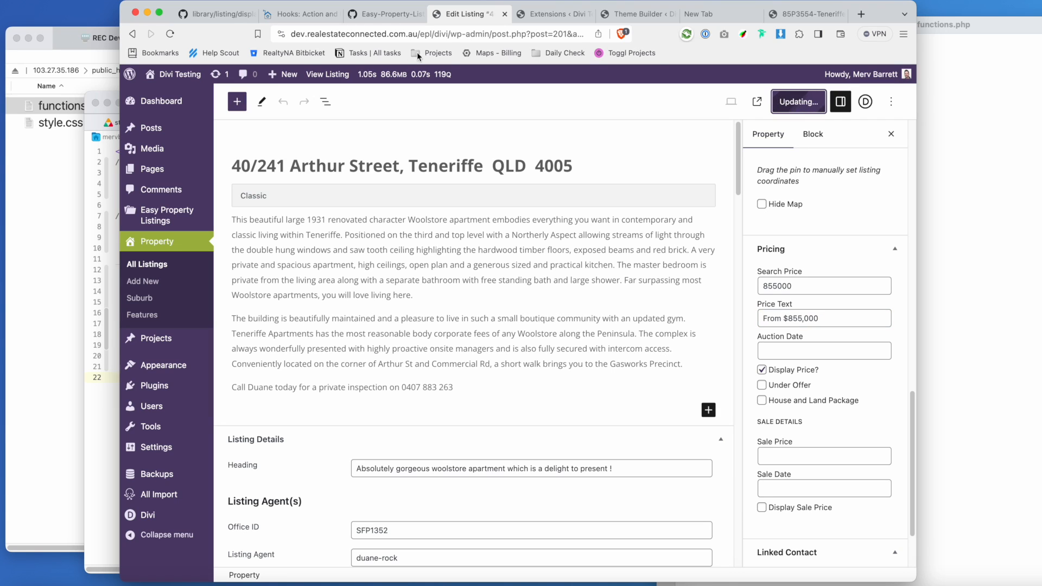
View the updated Arthur Street listing page in a new tab.
left_click(323, 76, "super")
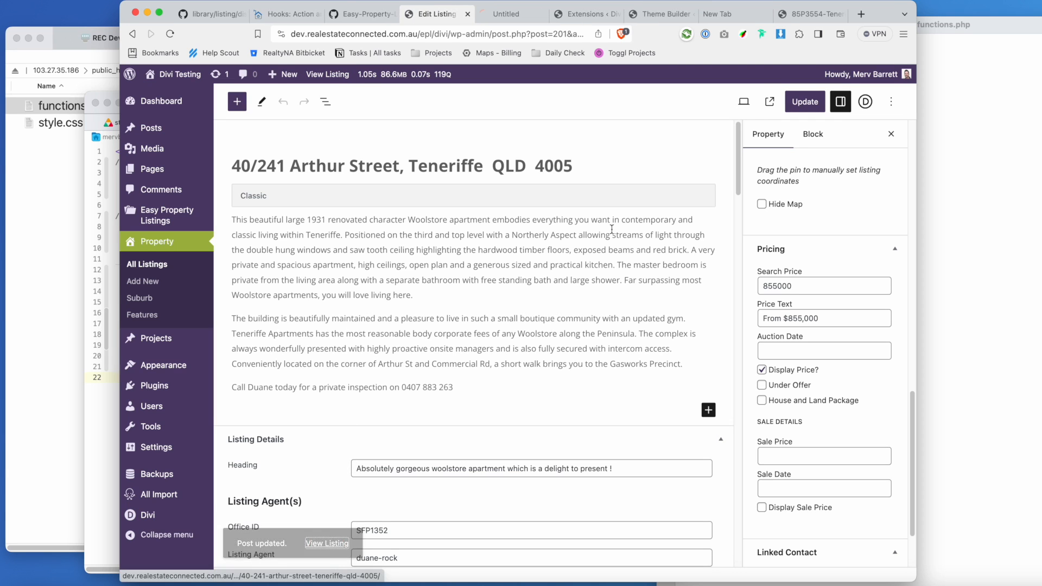
left_click(532, 23)
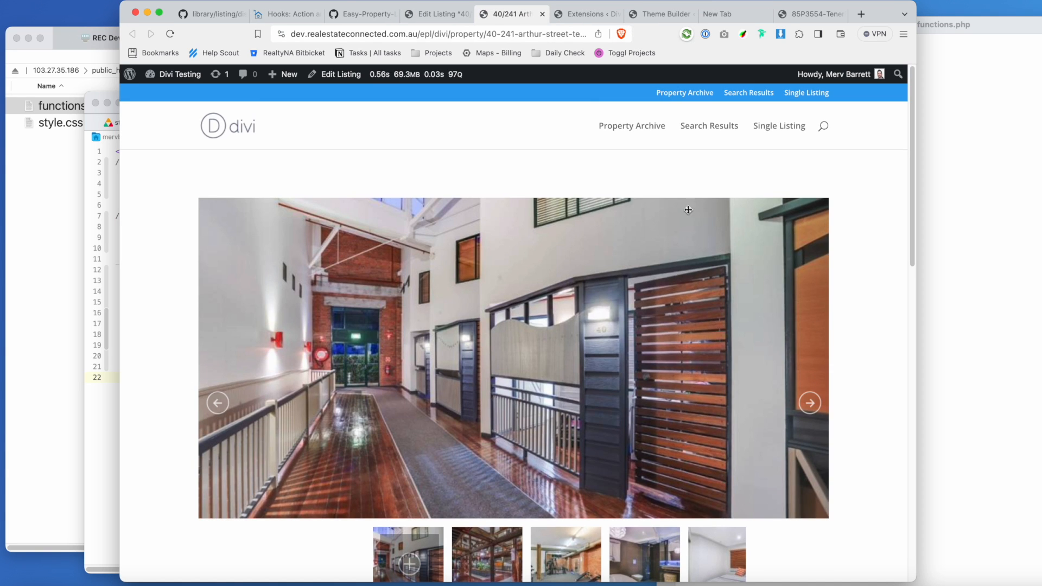
scroll(700, 216, "down", 5)
scroll(701, 216, "down", 2)
left_click_drag(829, 365, 737, 365)
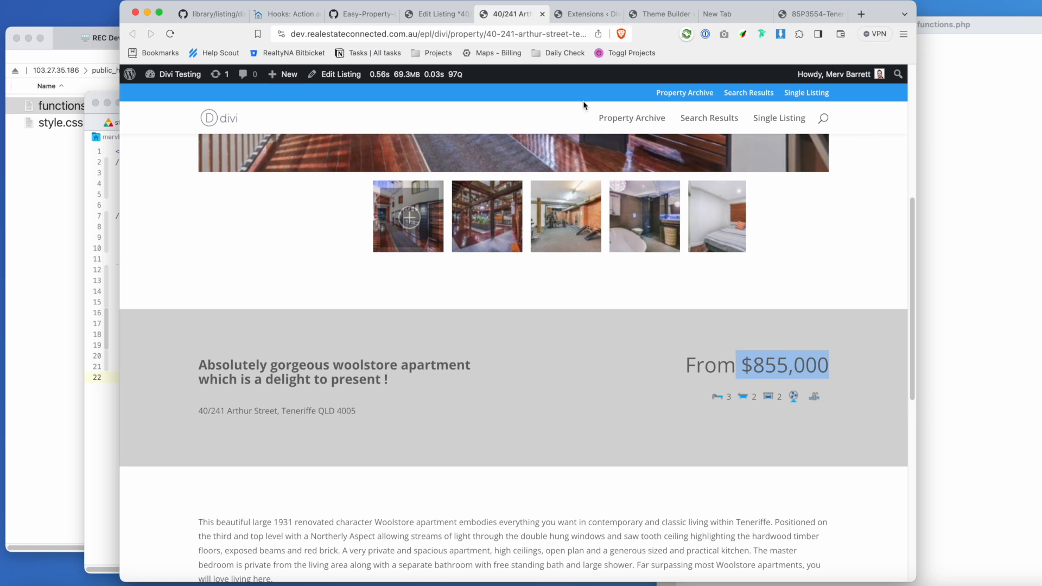
Mark the listing Under Offer, update it, and reload the listing page.
left_click(437, 12)
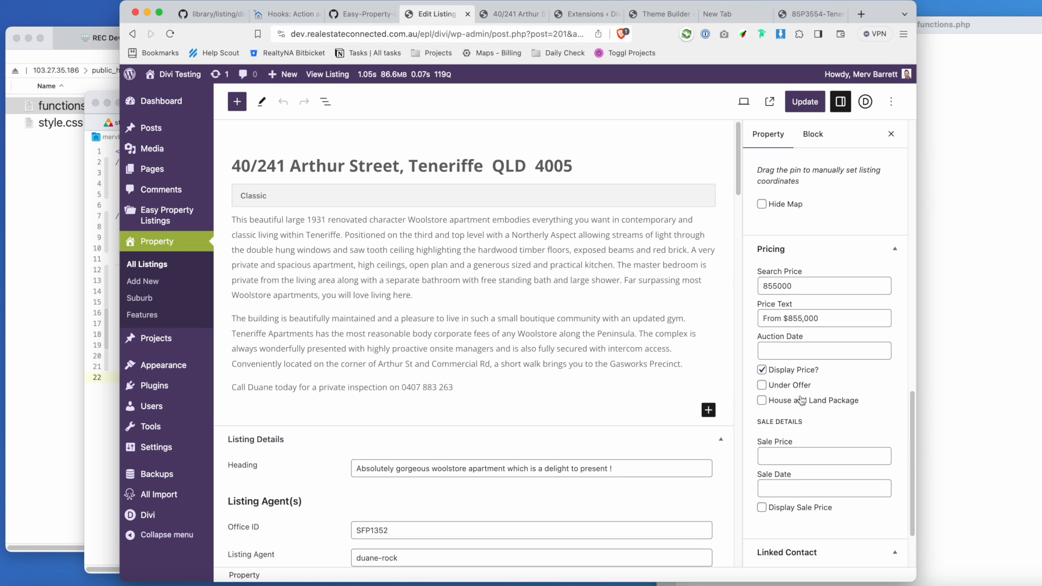
left_click(787, 389)
left_click(804, 101)
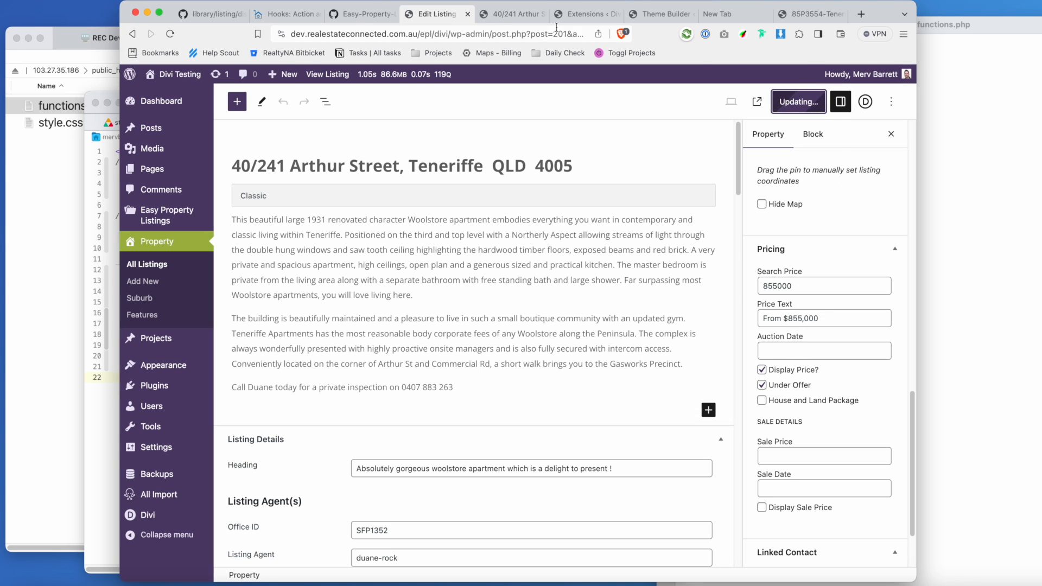
left_click(508, 15)
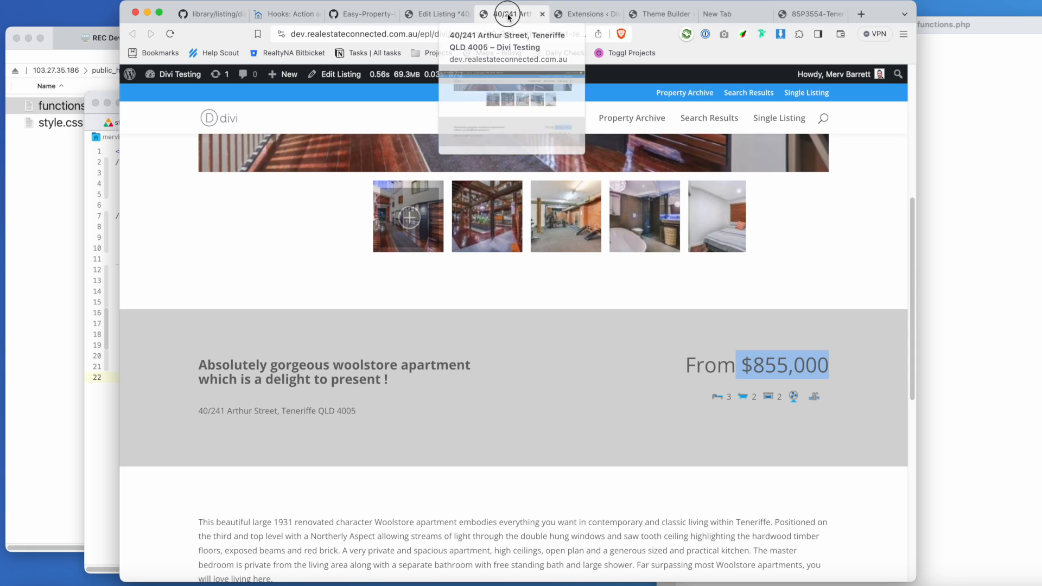
left_click(170, 34)
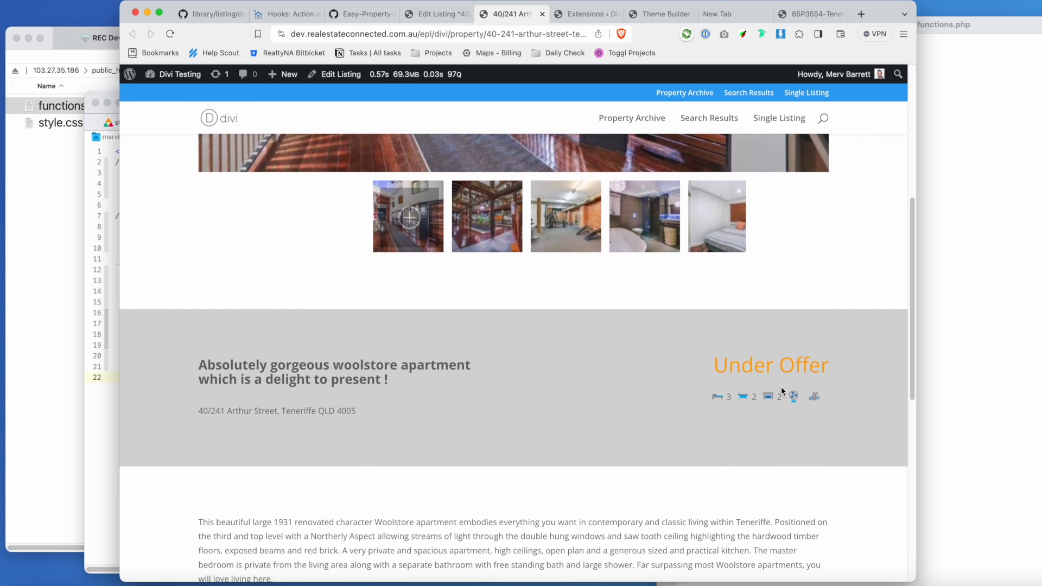
mouse_move(182, 82)
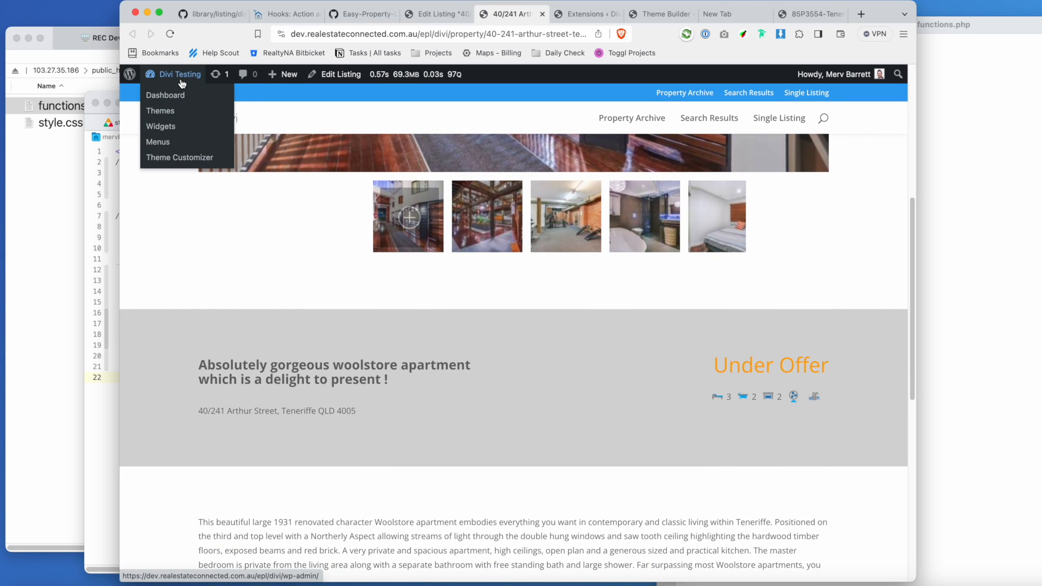
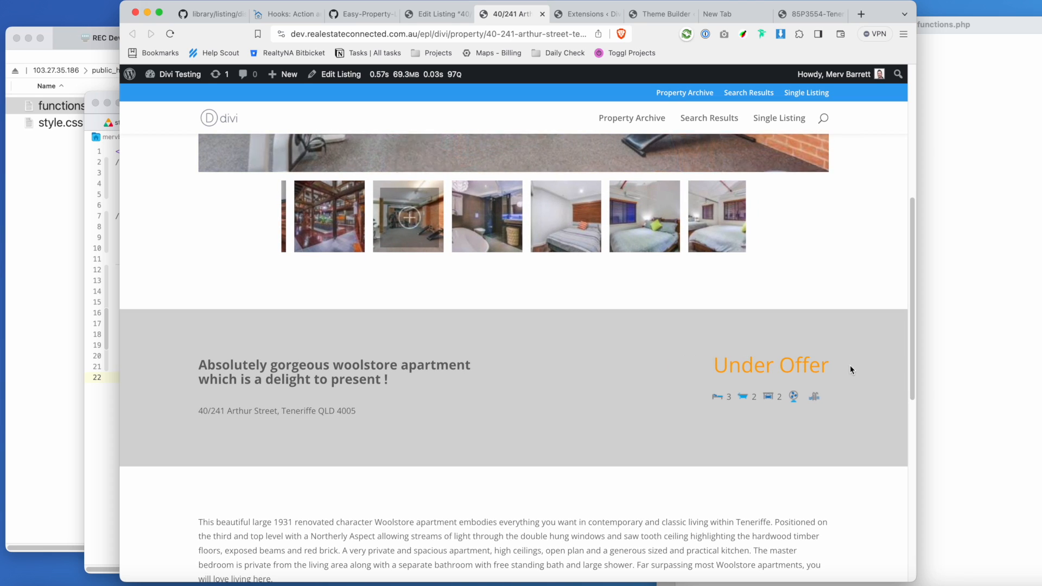
Add a trailing blank line at the end of functions.php in Nova.
left_click(98, 120)
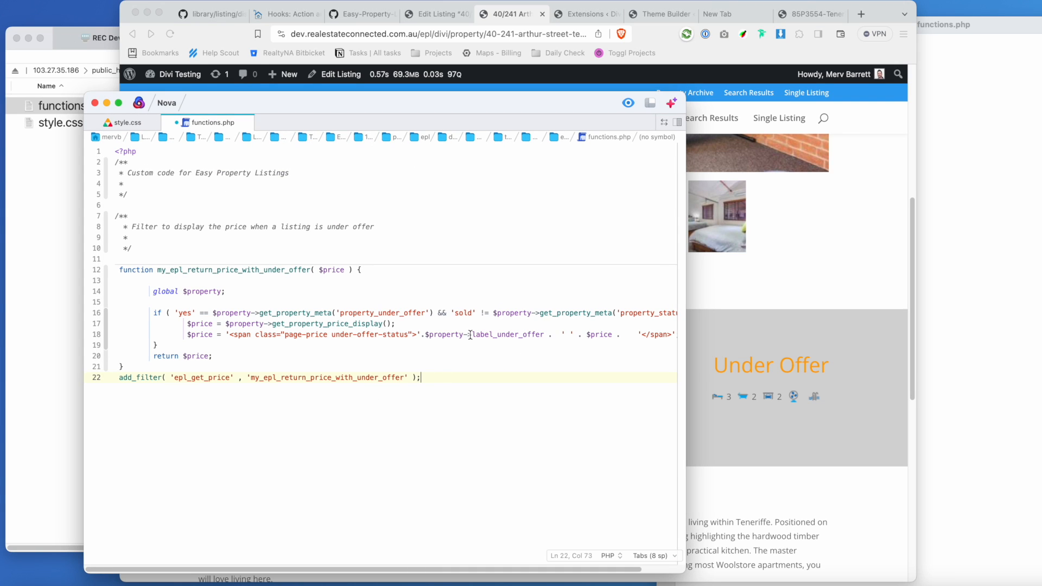
scroll(435, 326, "right", 3)
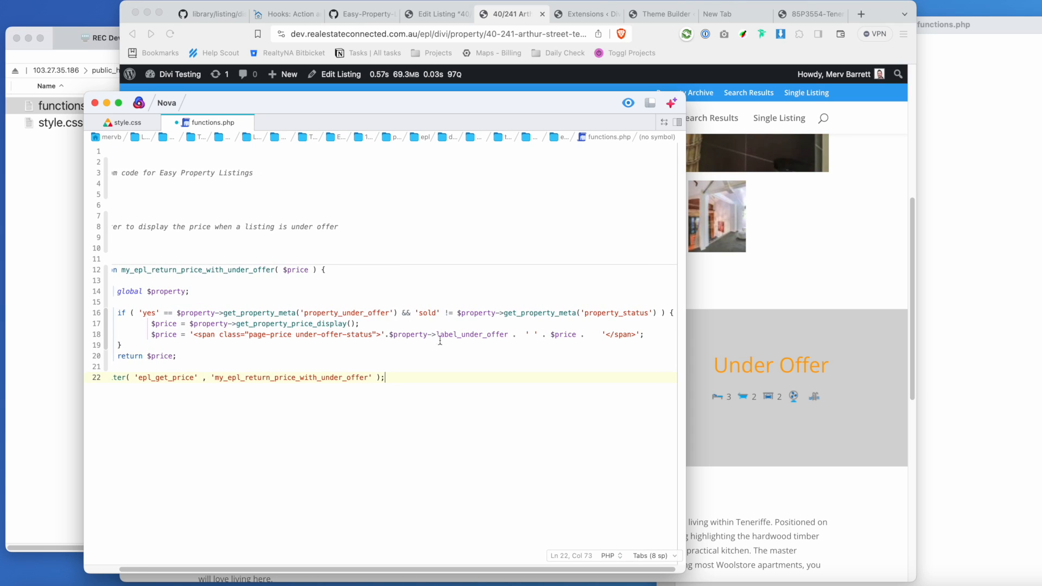
key("Return")
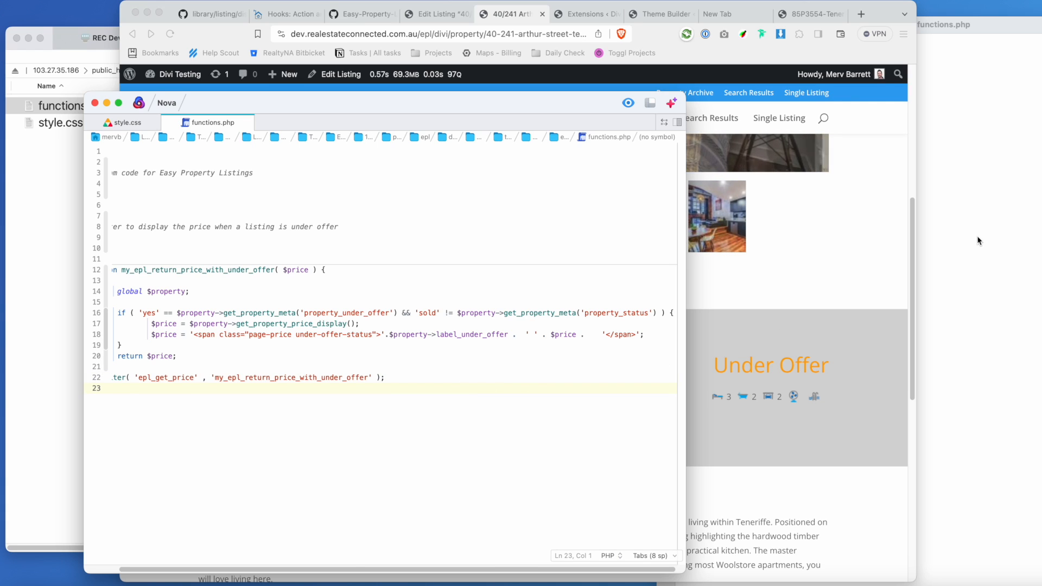
Reload the listing page, which still shows only Under Offer, then return to functions.php.
left_click(166, 34)
left_click(166, 34)
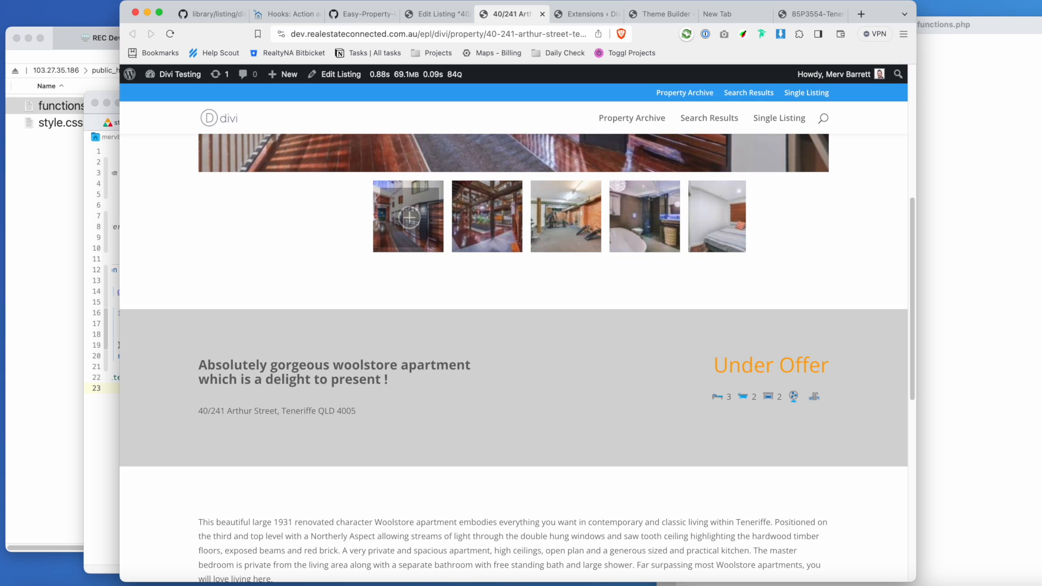
left_click(111, 328)
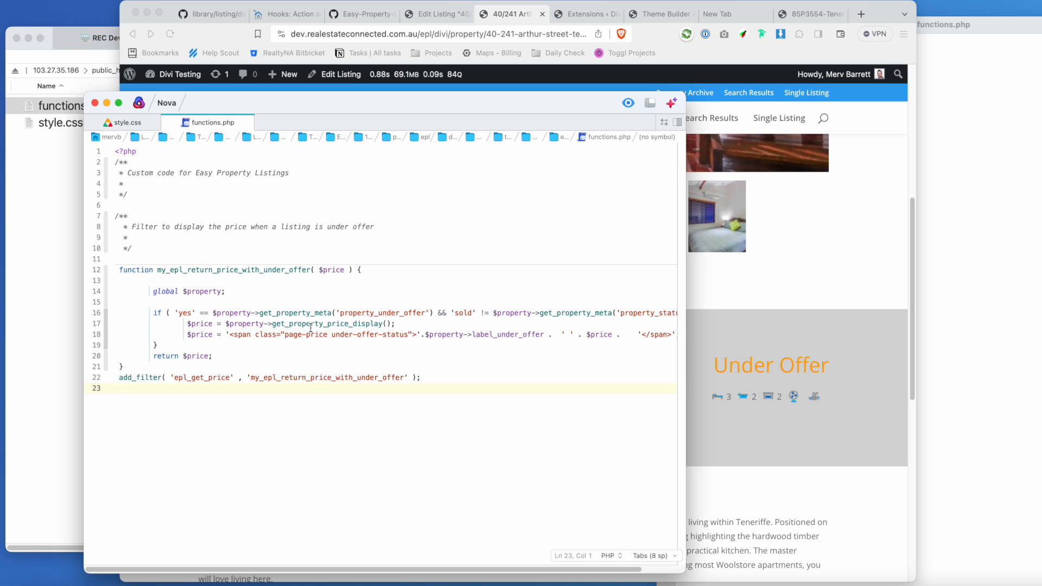
Open the server's functions.php from Transmit for editing in Nova.
left_click(59, 229)
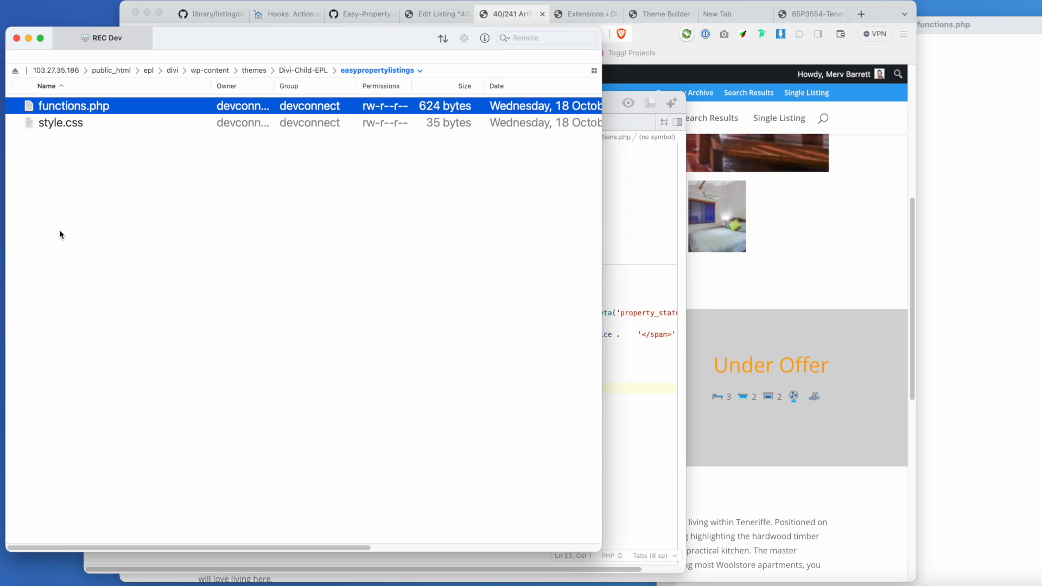
scroll(157, 207, "right", 1)
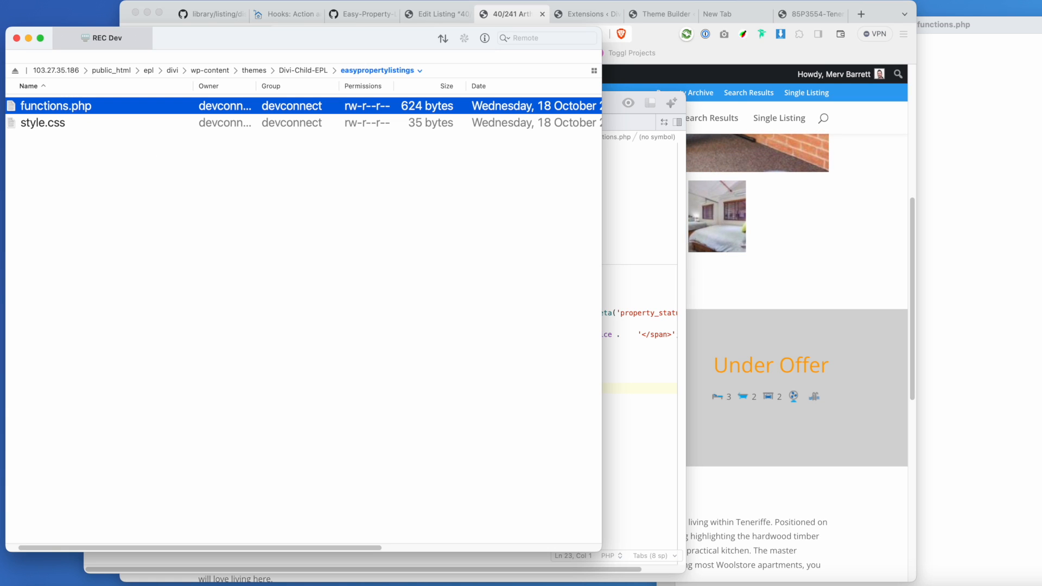
double_click(72, 109)
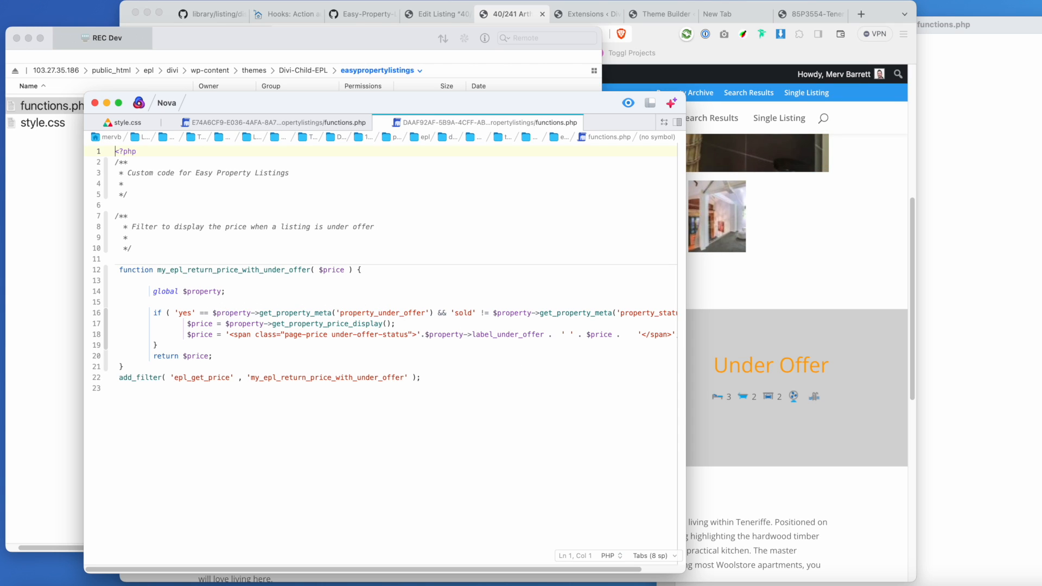
Reload the listing, now reading Under Offer From $855,000, and select the From $855,000 text.
left_click(740, 300)
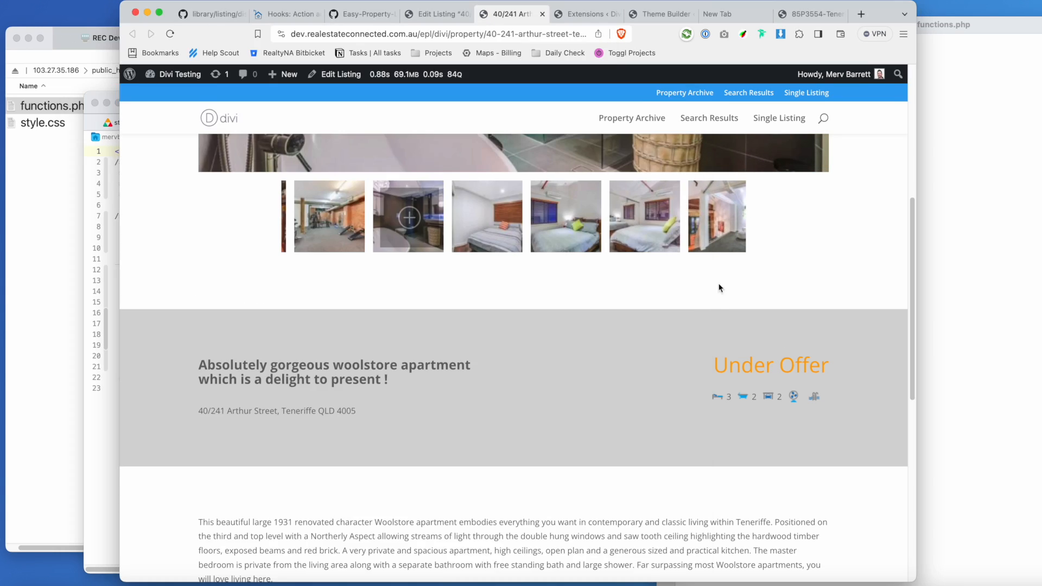
left_click(169, 34)
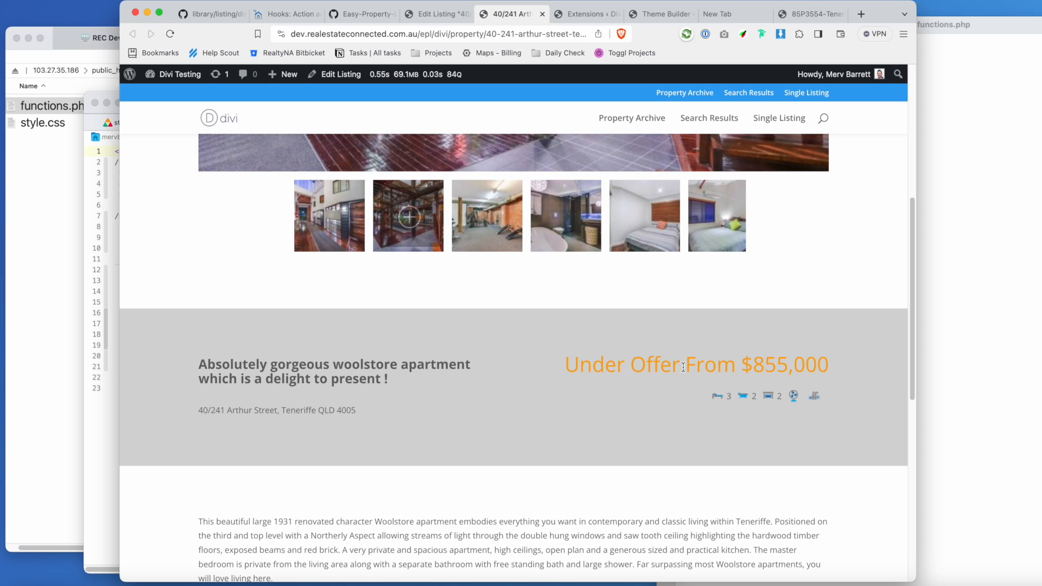
left_click(97, 392)
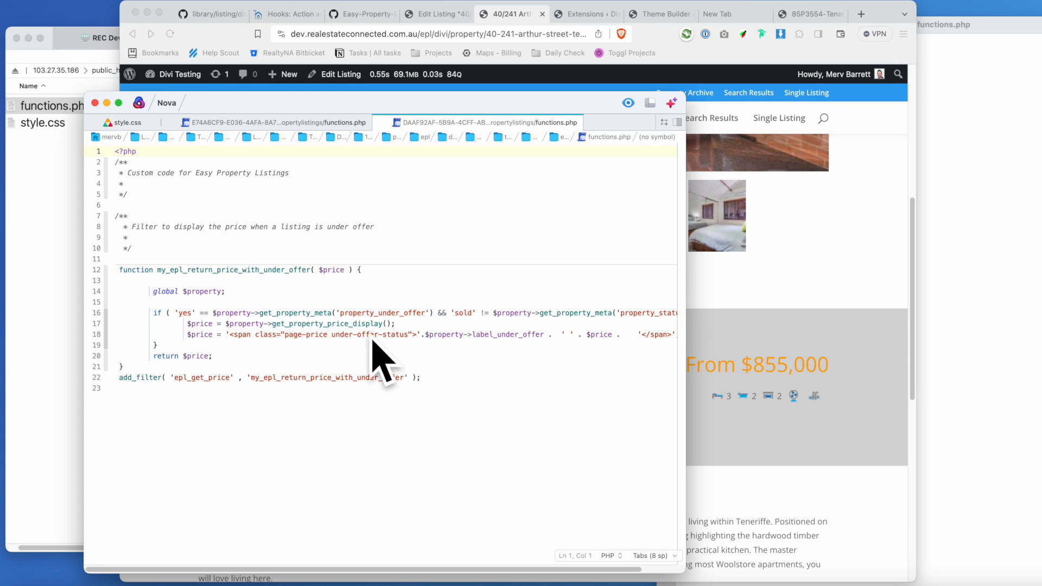
left_click(840, 369)
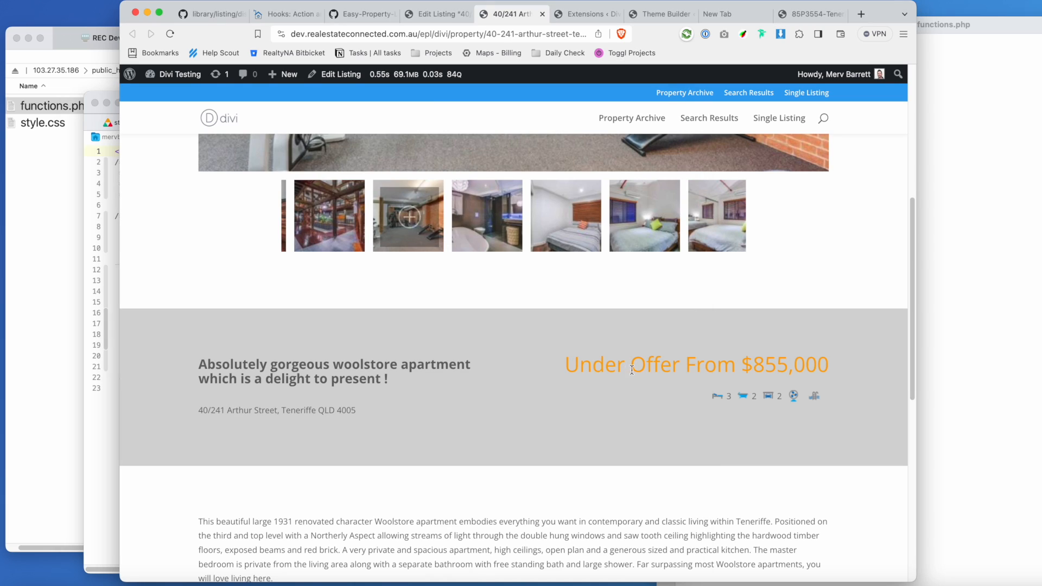
left_click_drag(687, 366, 787, 368)
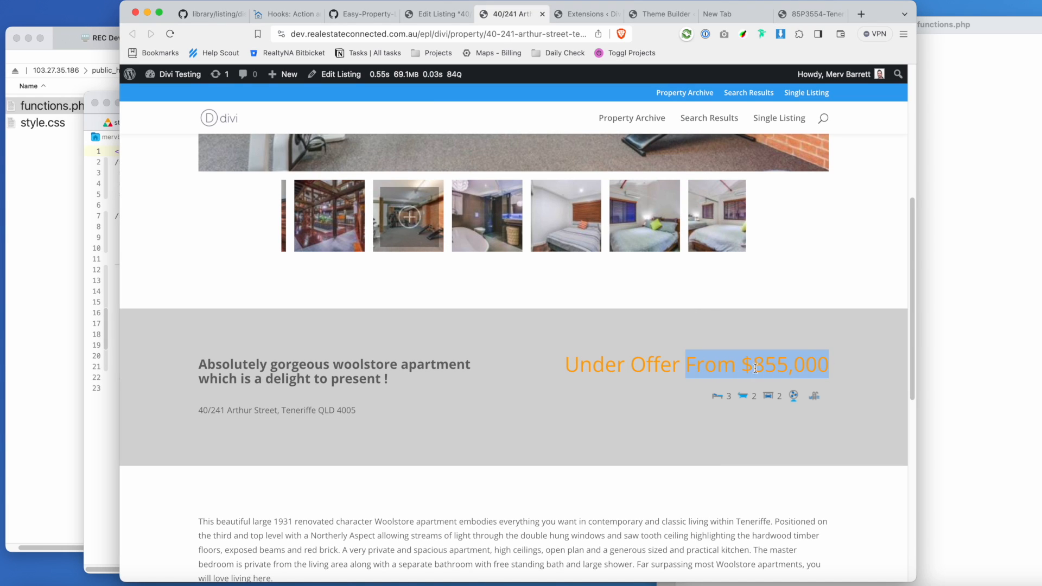
On line 18, remove extra spaces and wrap $price in <span class="custom-price">…</span>.
left_click(103, 409)
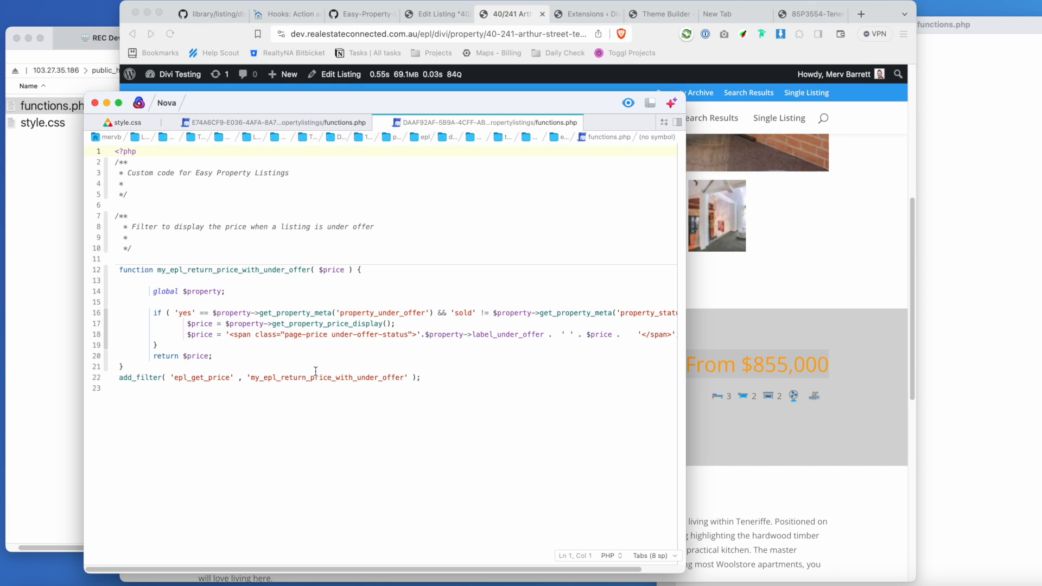
left_click(587, 335)
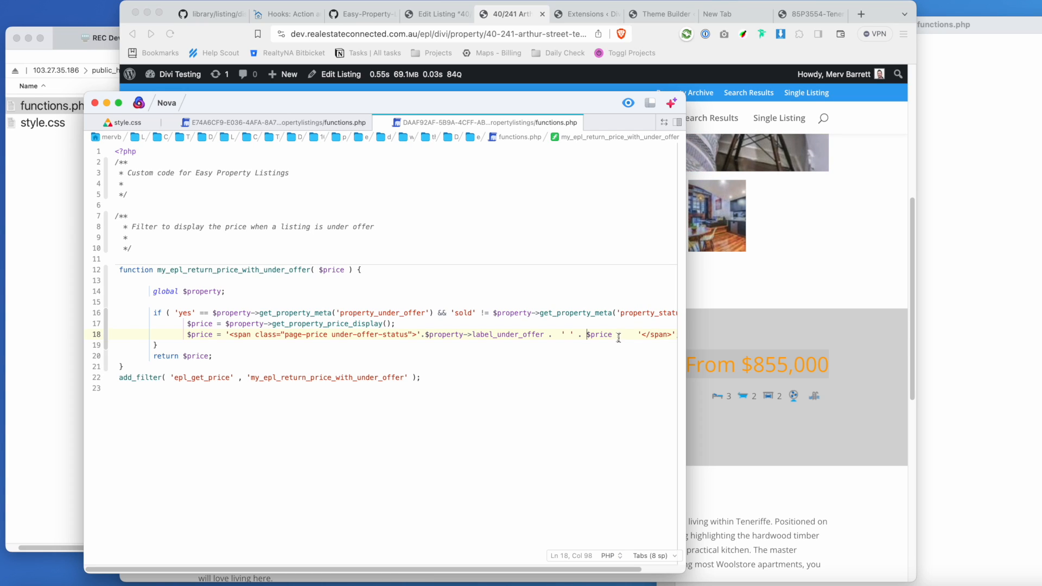
left_click(638, 333)
key("BackSpace")
key("BackSpace")
left_click_drag(686, 362, 780, 362)
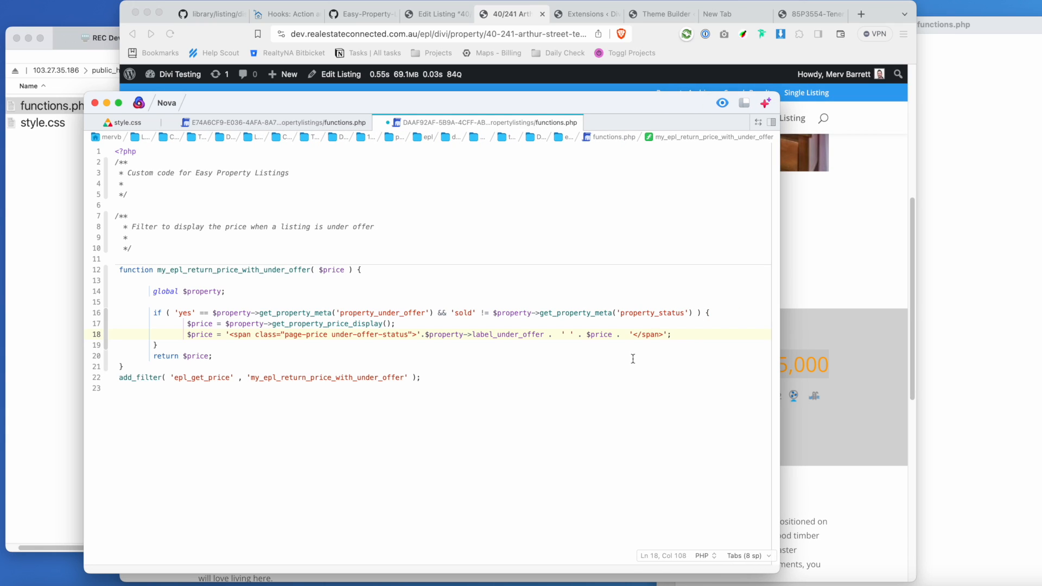
left_click(573, 333)
type("<span c")
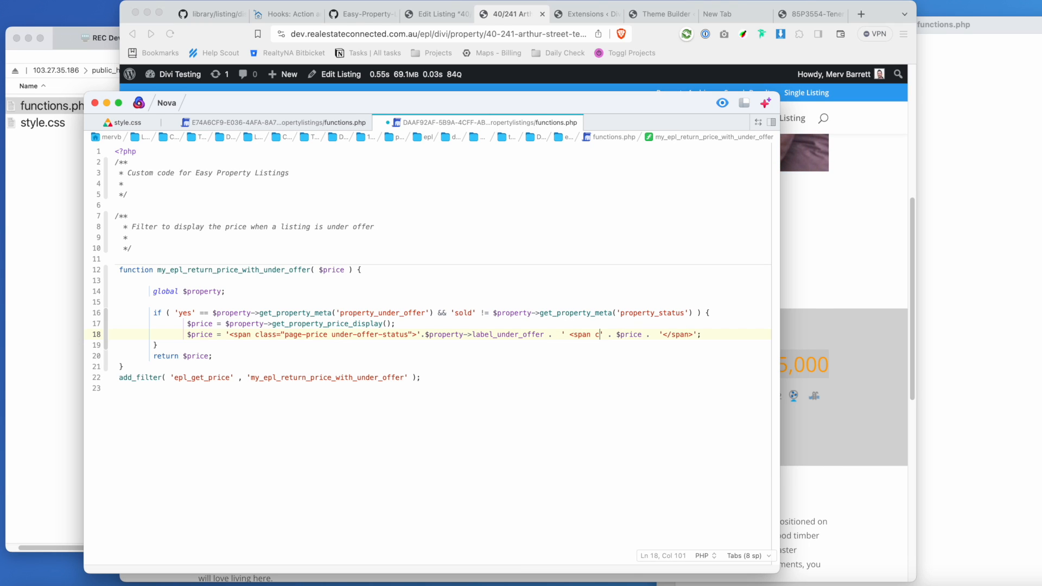
type("lass=\"custom-price\">")
scroll(728, 333, "right", 2)
type("</.</")
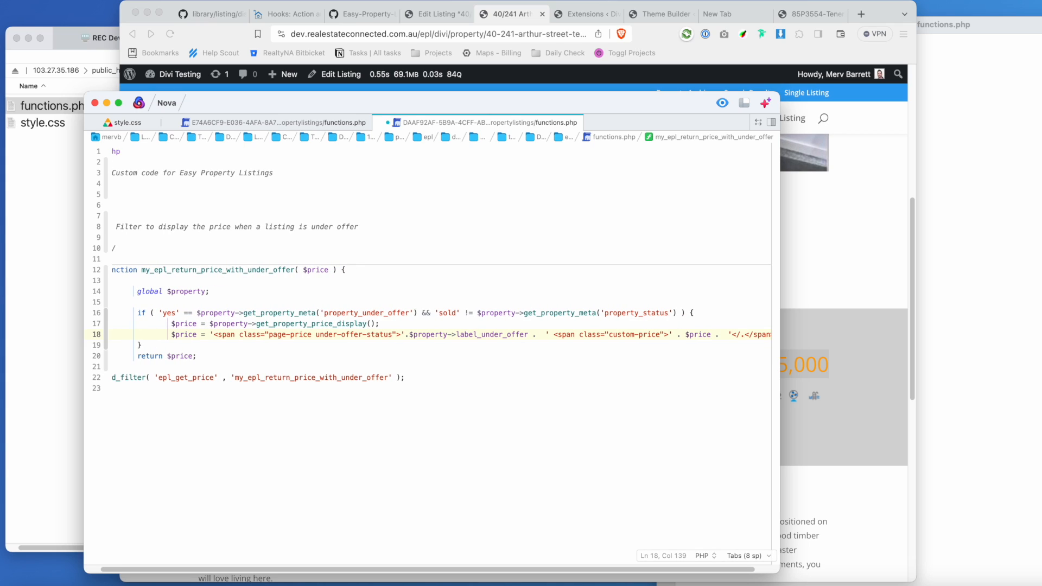
key("BackSpace")
type("span></")
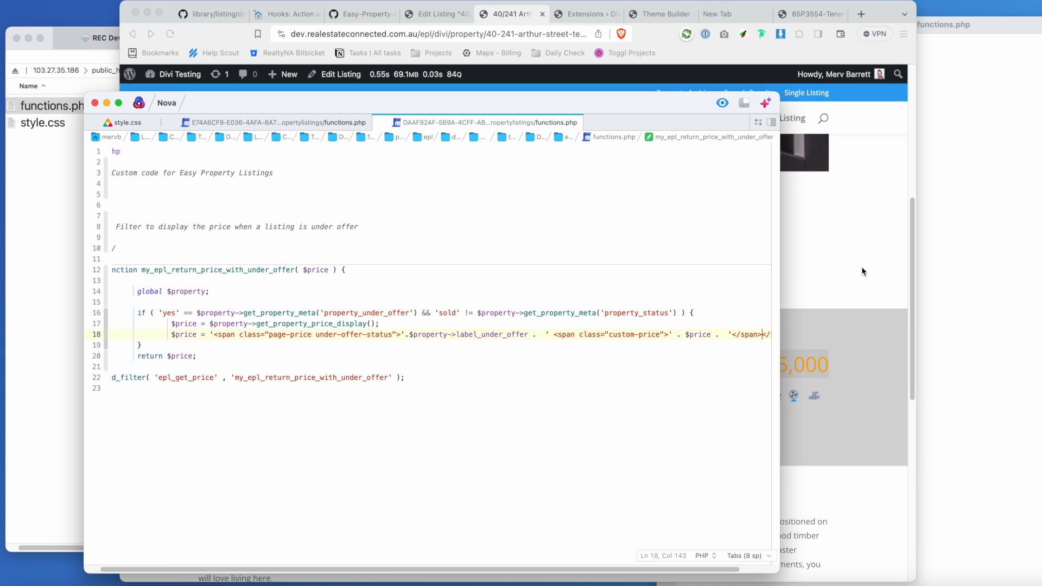
left_click(849, 254)
Reload the listing and inspect the From $855,000 price, now in a custom-price span within under-offer-status.
left_click(171, 34)
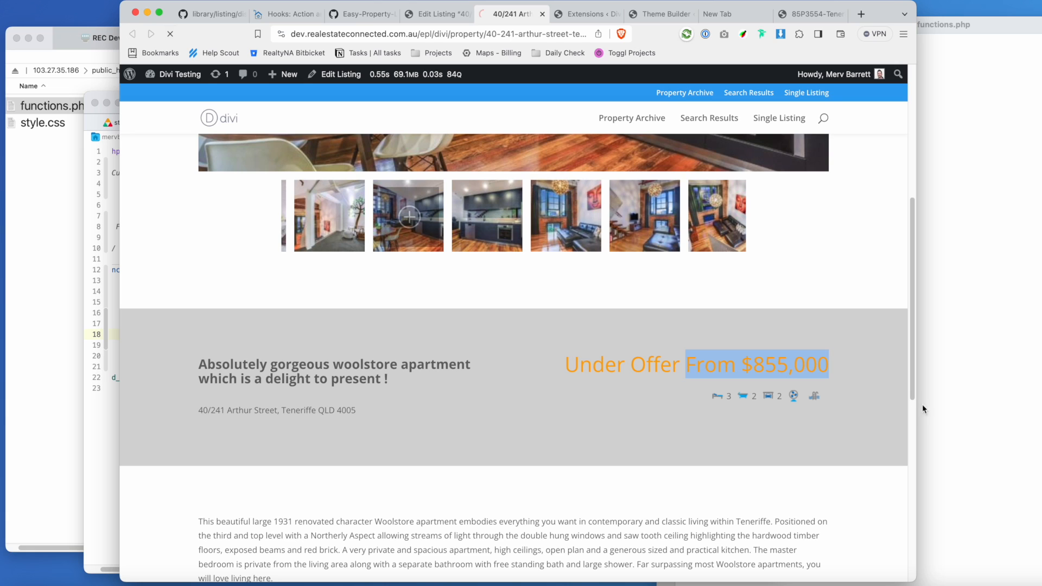
right_click(777, 369)
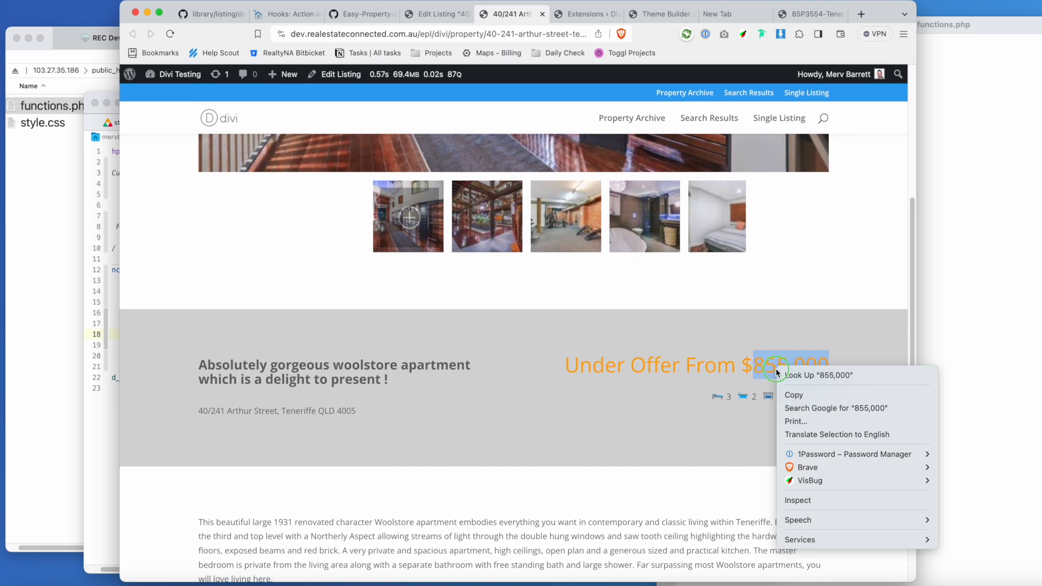
left_click(813, 501)
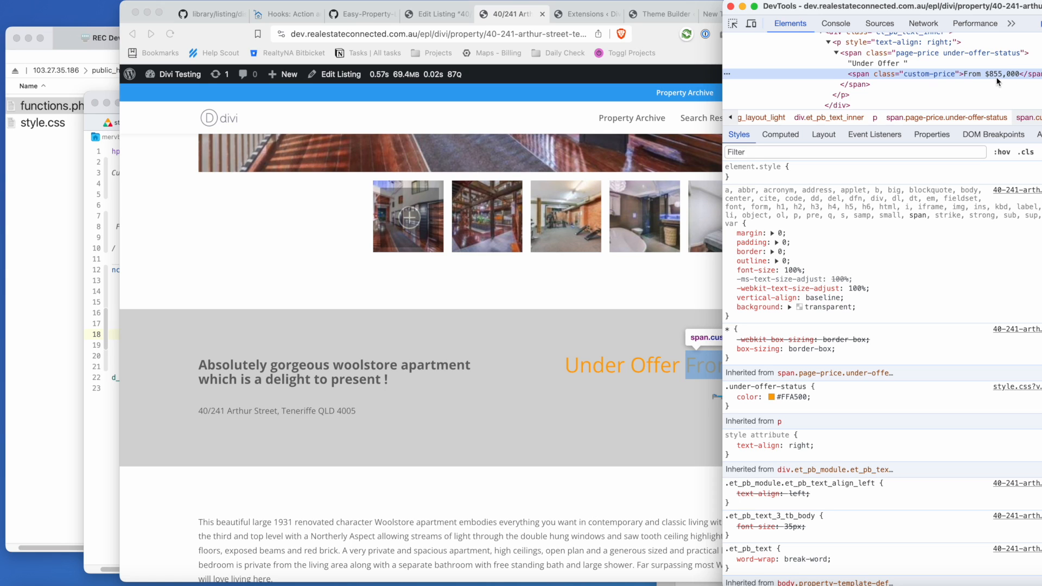
Select the custom-price class name in DevTools, then pick the child theme's style.css in Transmit.
double_click(943, 75)
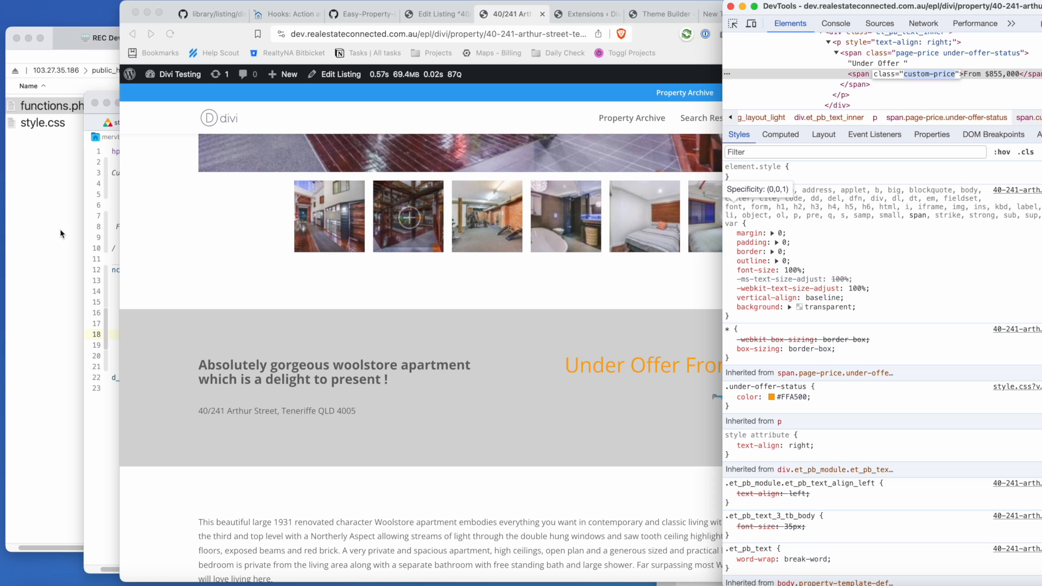
left_click(49, 124)
left_click(59, 124)
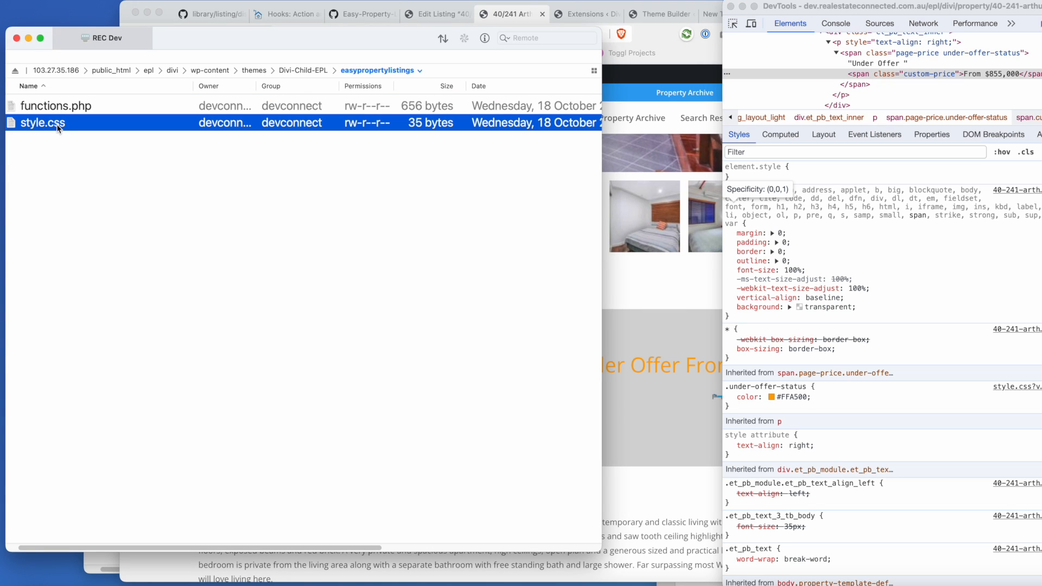
Open style.css in Nova and start a .custom-price rule with display: block.
double_click(58, 124)
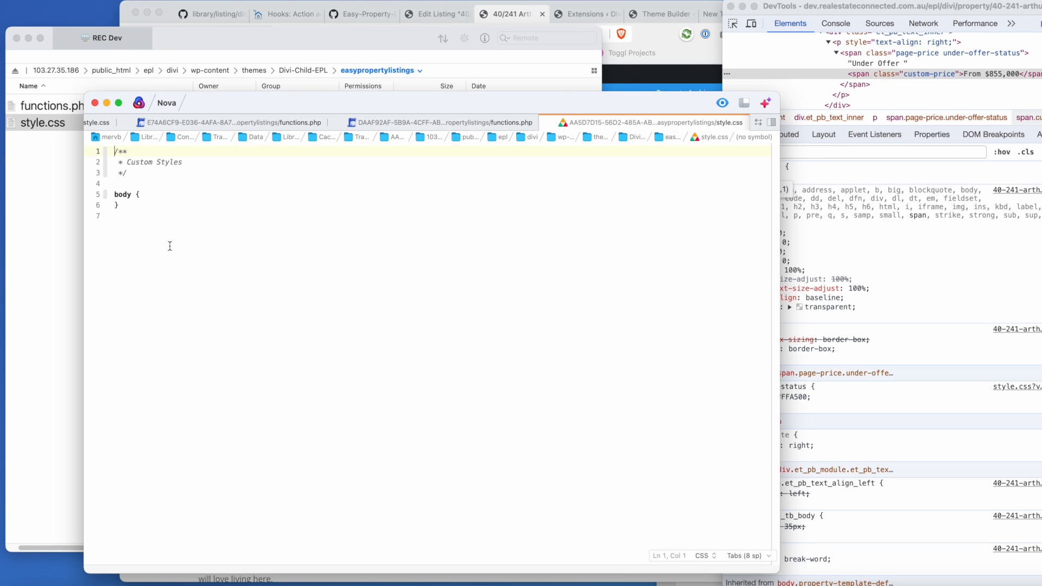
key("Return")
type(".custom-price {")
key("Return")
type("dis")
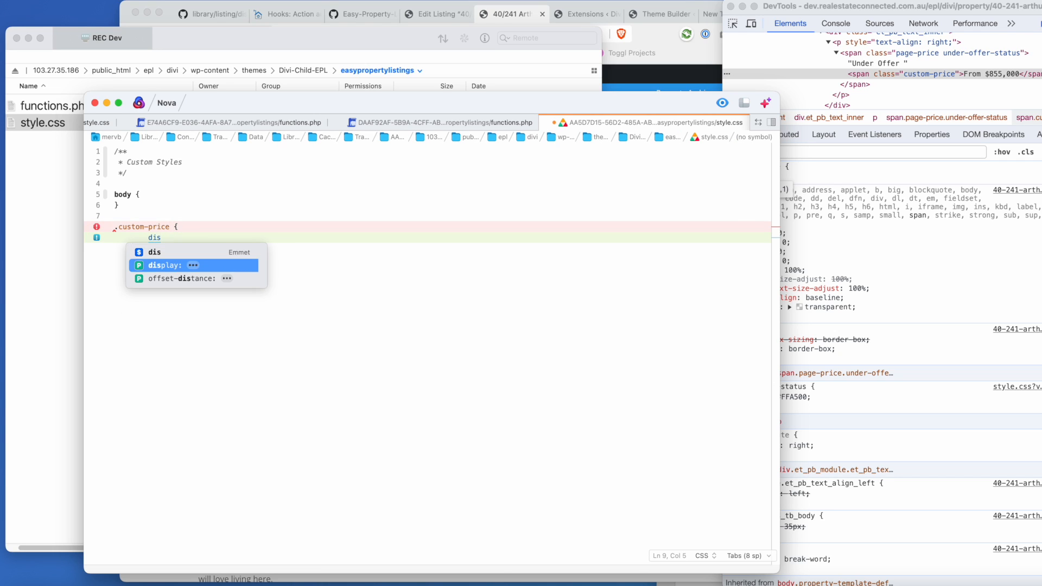
key("Return")
type("block")
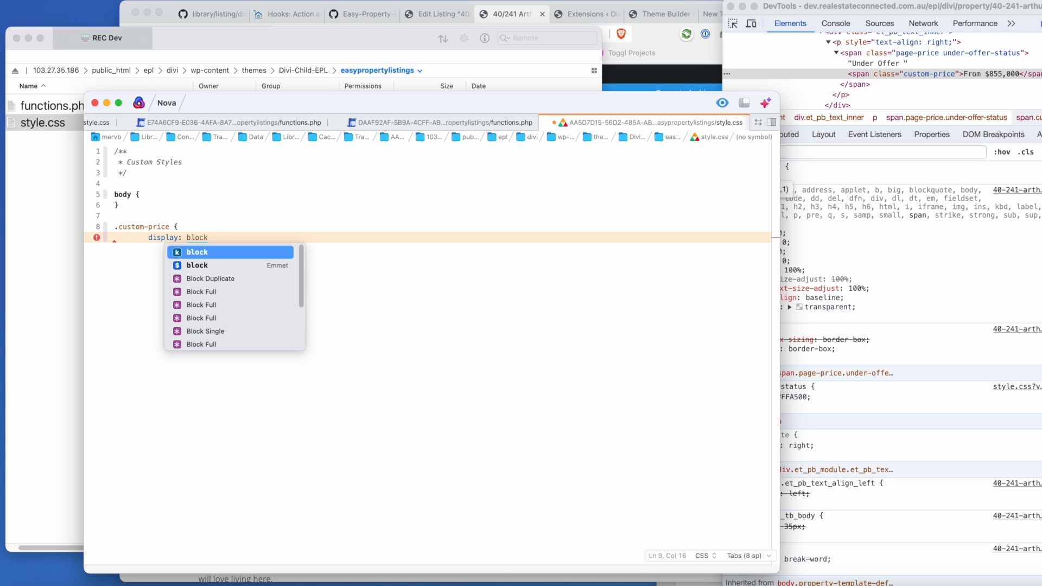
type(";")
Add font-size: 12px, close the .custom-price rule, and reload the listing page.
key("Return")
type("font")
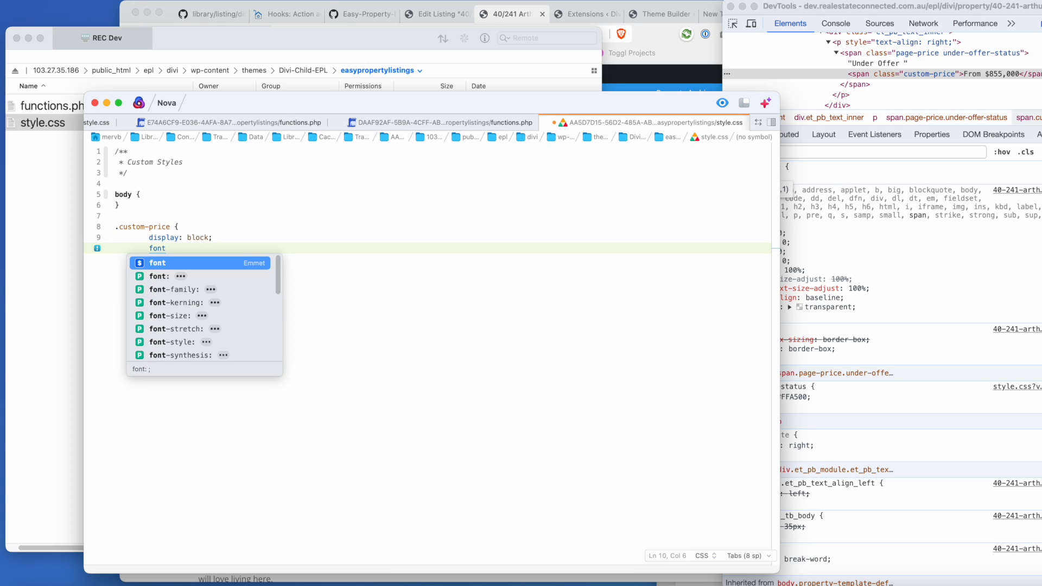
key("Down")
key("Down")
key("Down")
key("Down")
key("Return")
type("12")
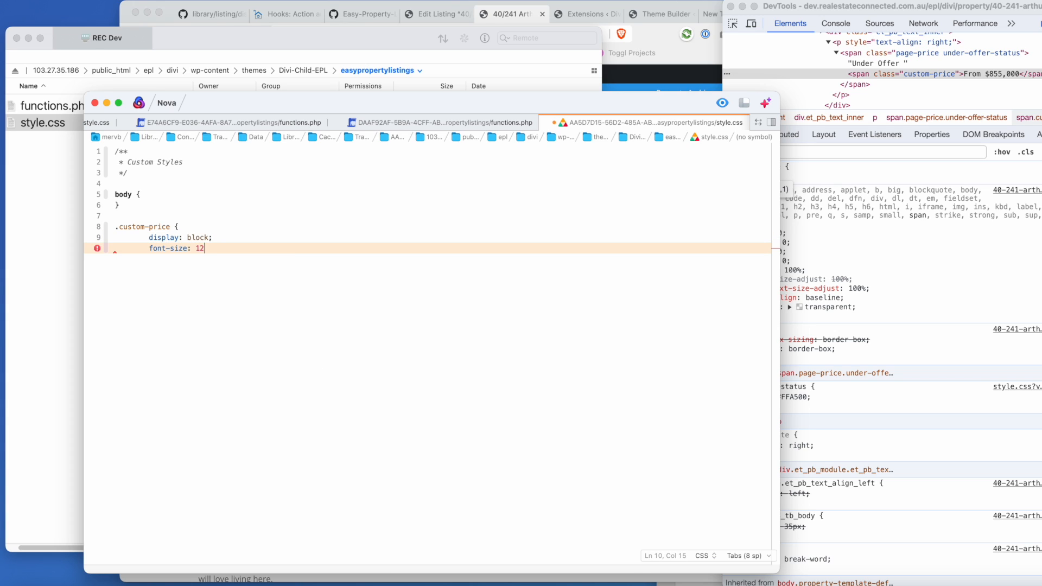
type("px;")
key("Return")
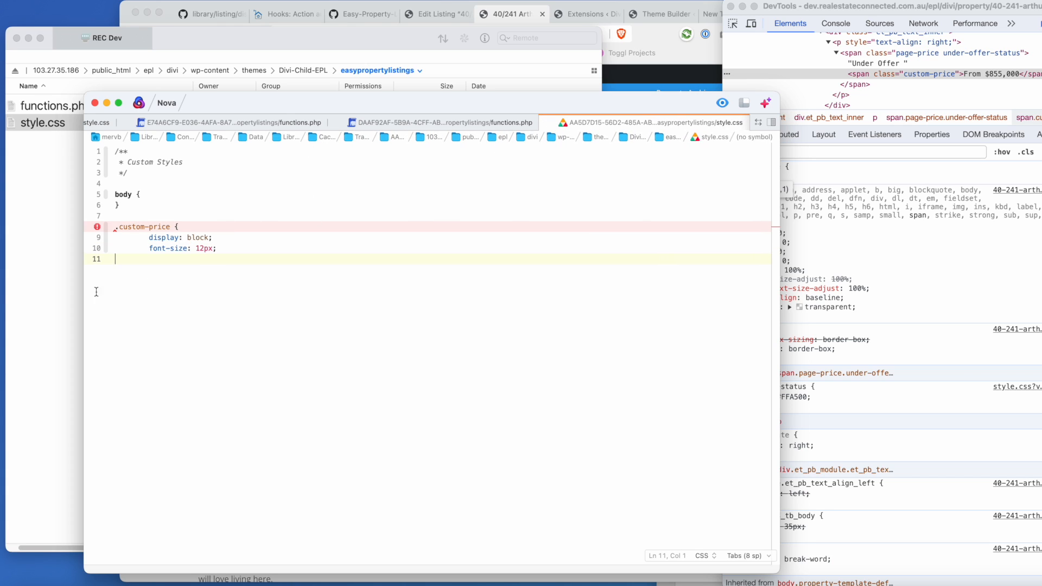
type("}")
key("Return")
left_click(695, 61)
key("super+r")
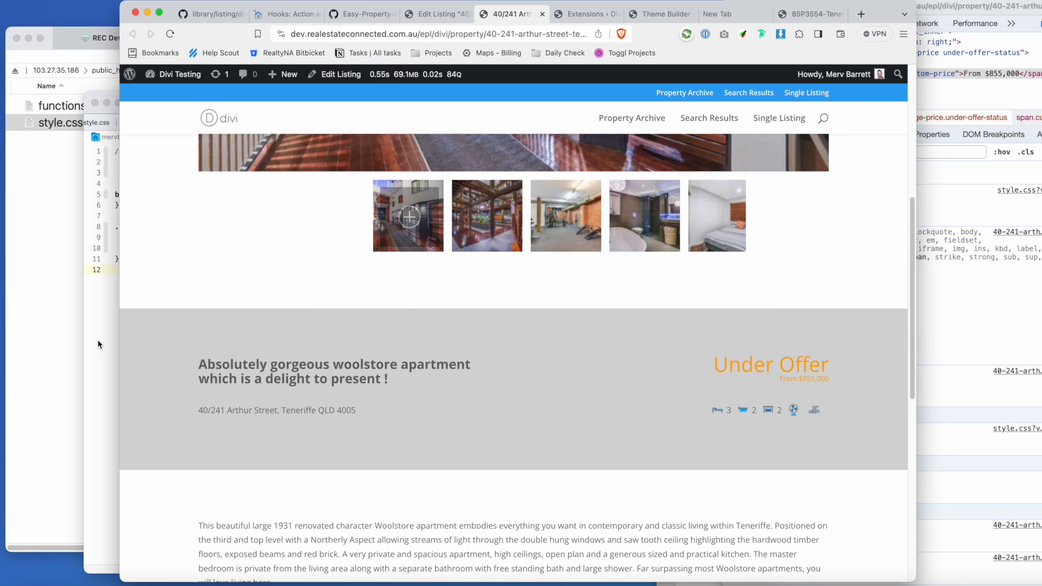
left_click(35, 139)
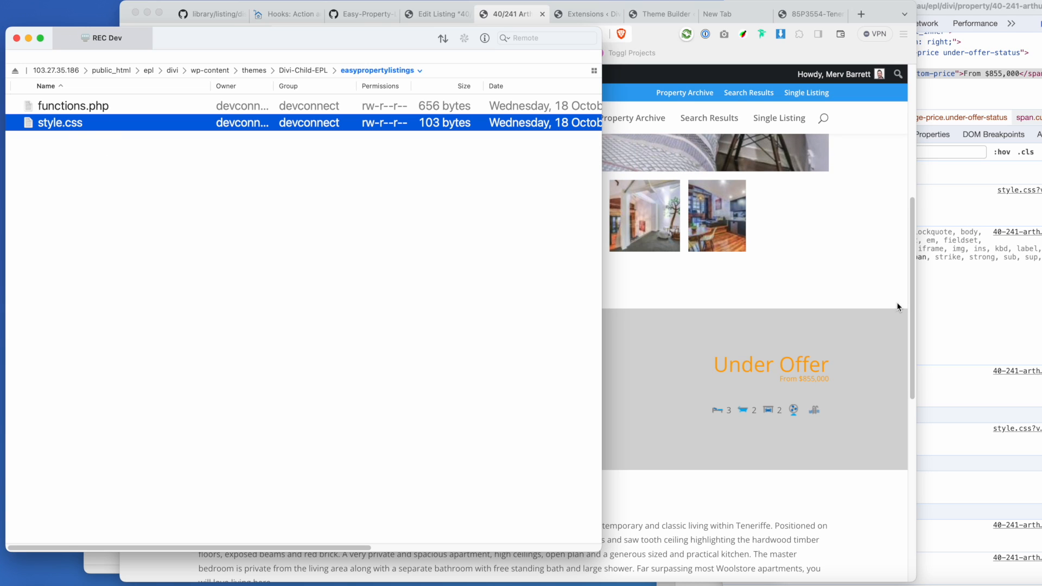
left_click(803, 280)
mouse_move(168, 75)
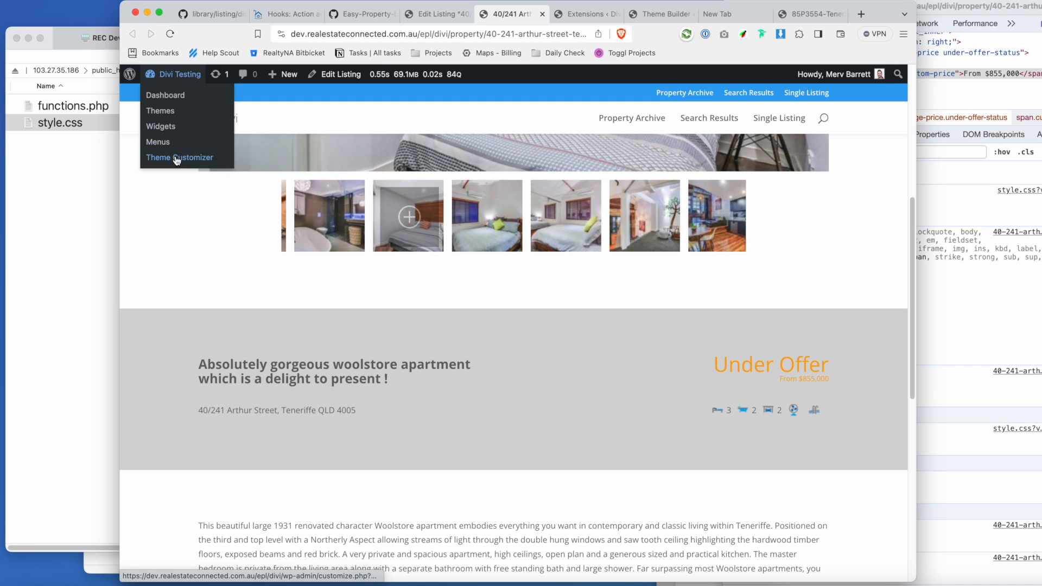
left_click(104, 129)
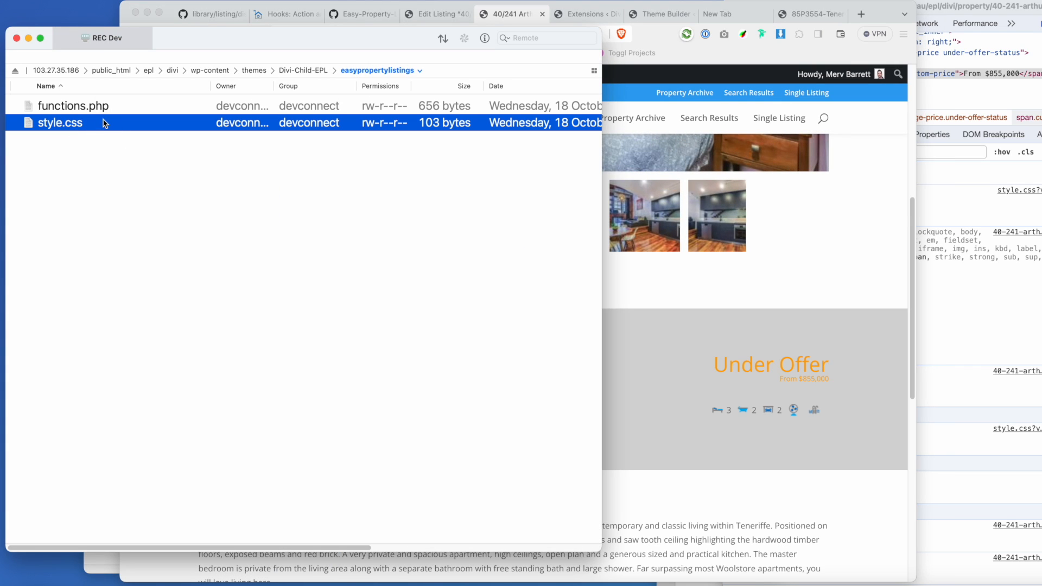
left_click(309, 70)
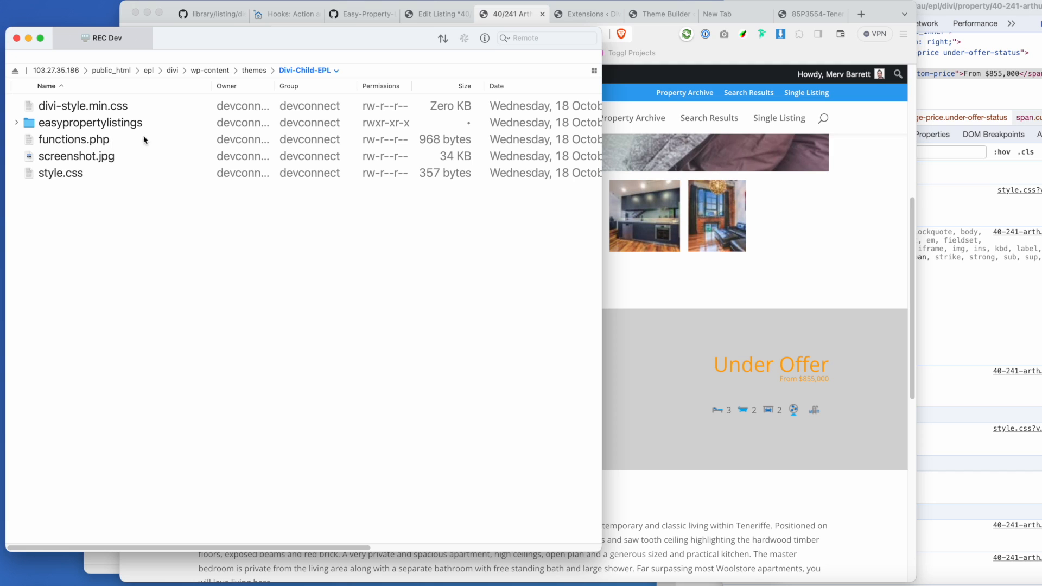
scroll(175, 135, "right", 2)
scroll(206, 142, "left", 2)
double_click(83, 124)
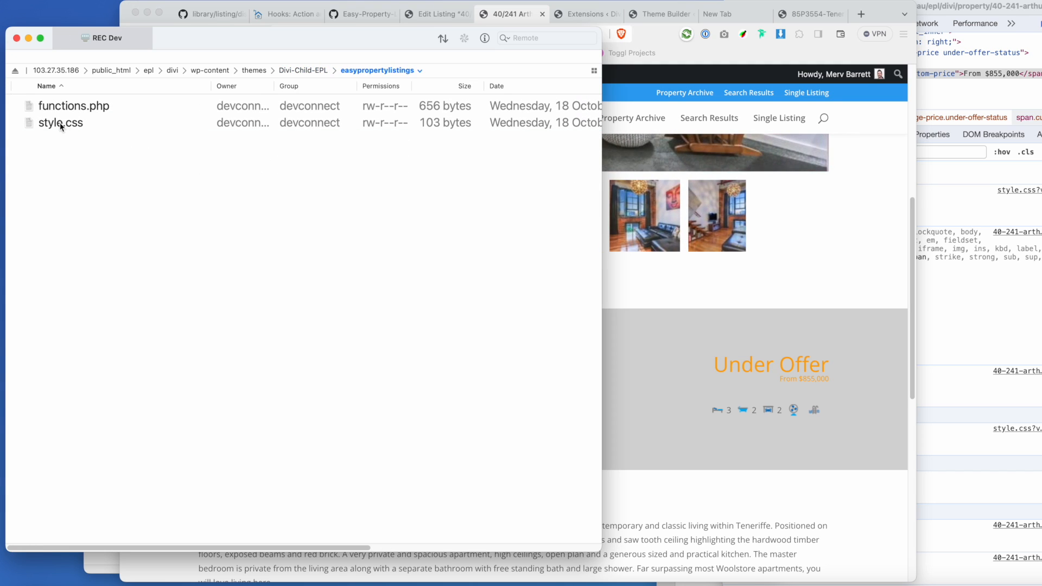
left_click(857, 304)
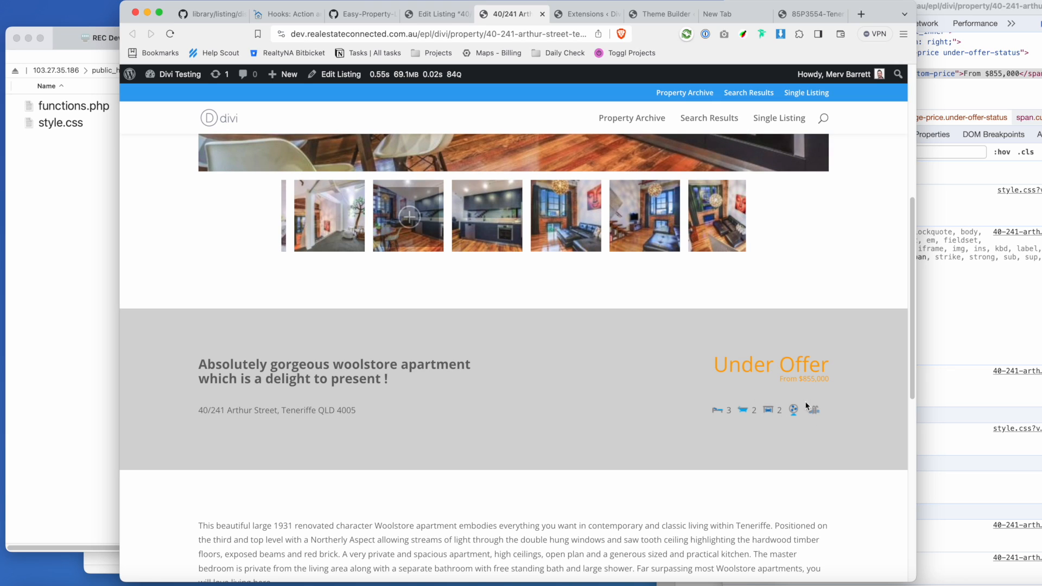
left_click_drag(786, 383, 832, 377)
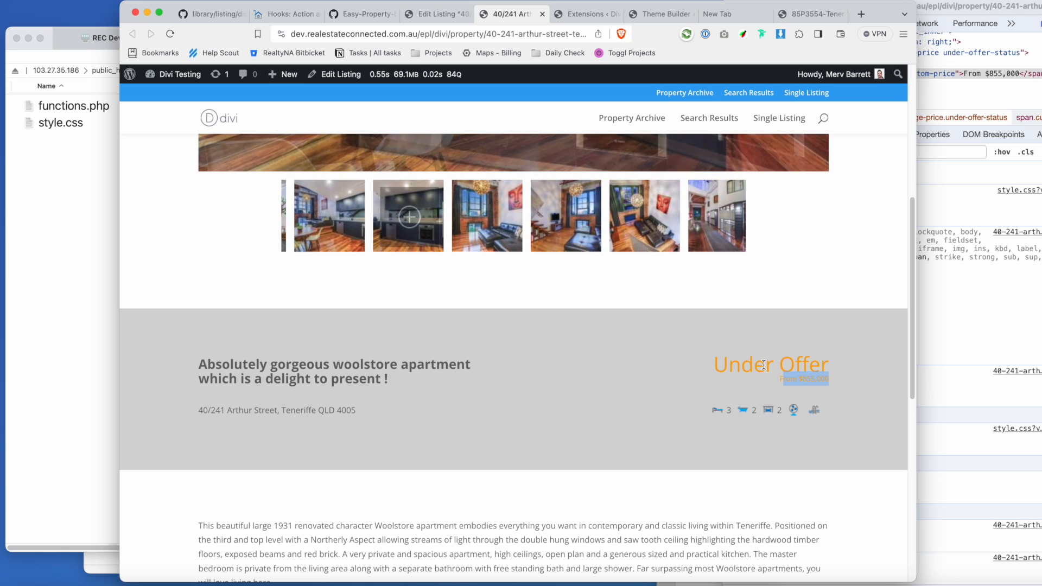
left_click(817, 380)
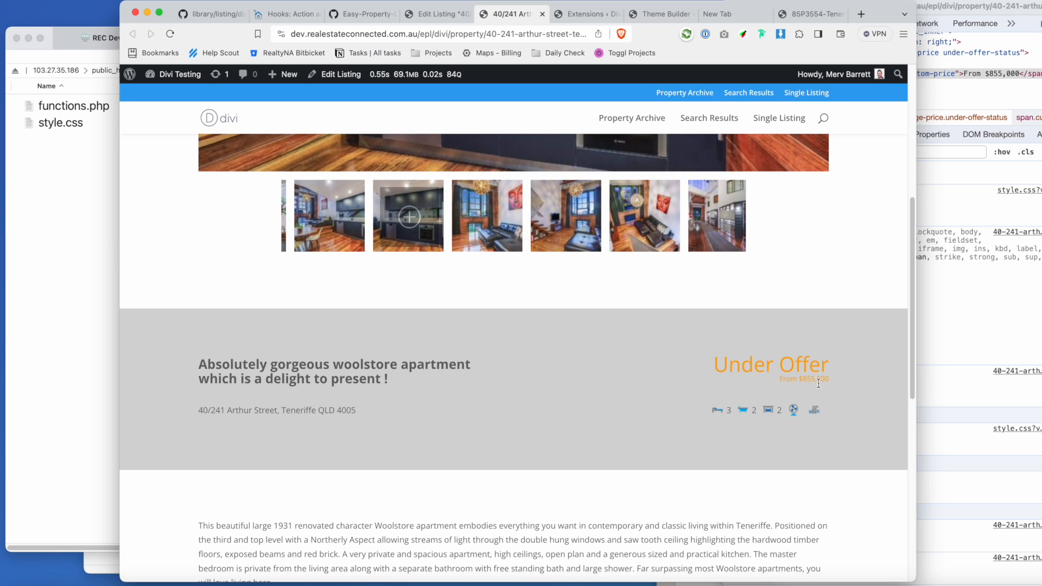
scroll(752, 437, "down", 10)
scroll(754, 435, "up", 7)
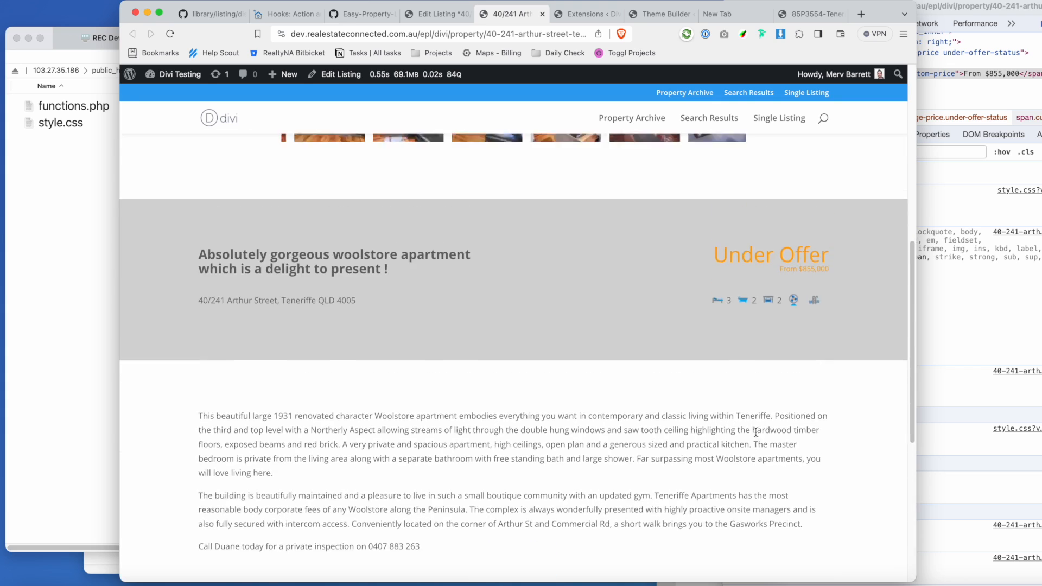
scroll(717, 393, "up", 5)
scroll(469, 425, "down", 10)
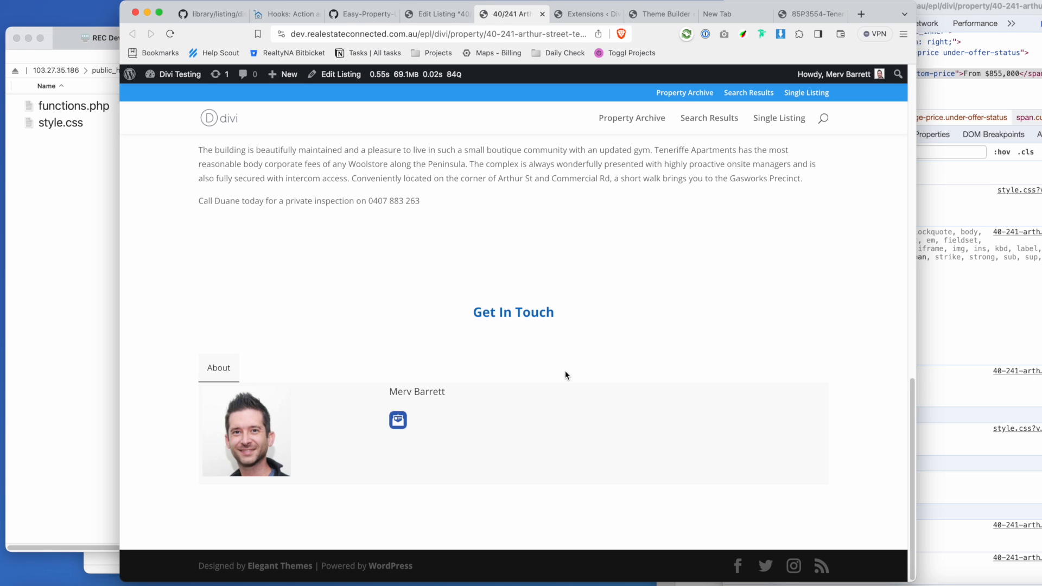
scroll(568, 374, "up", 15)
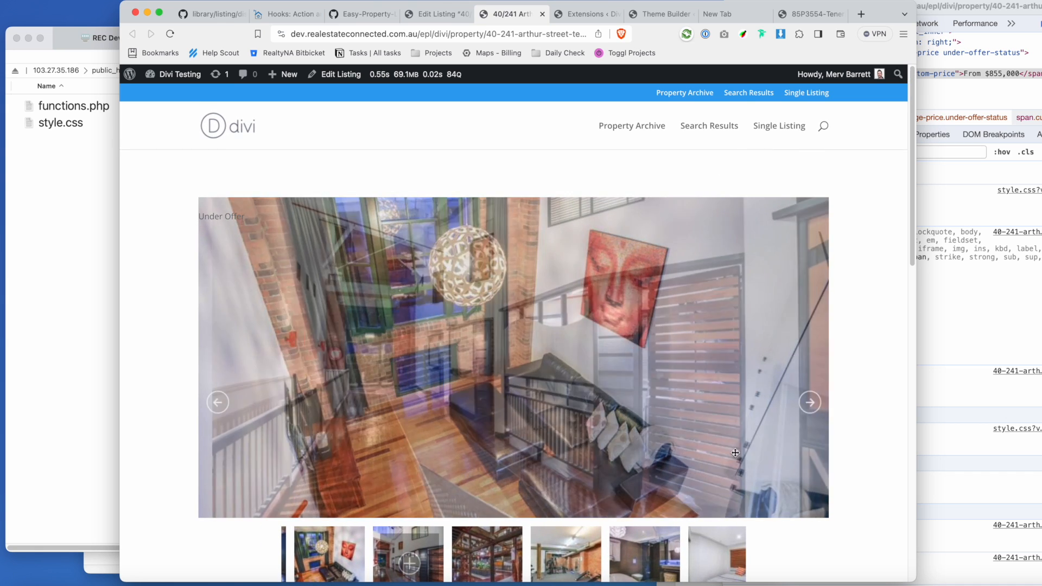
left_click(810, 402)
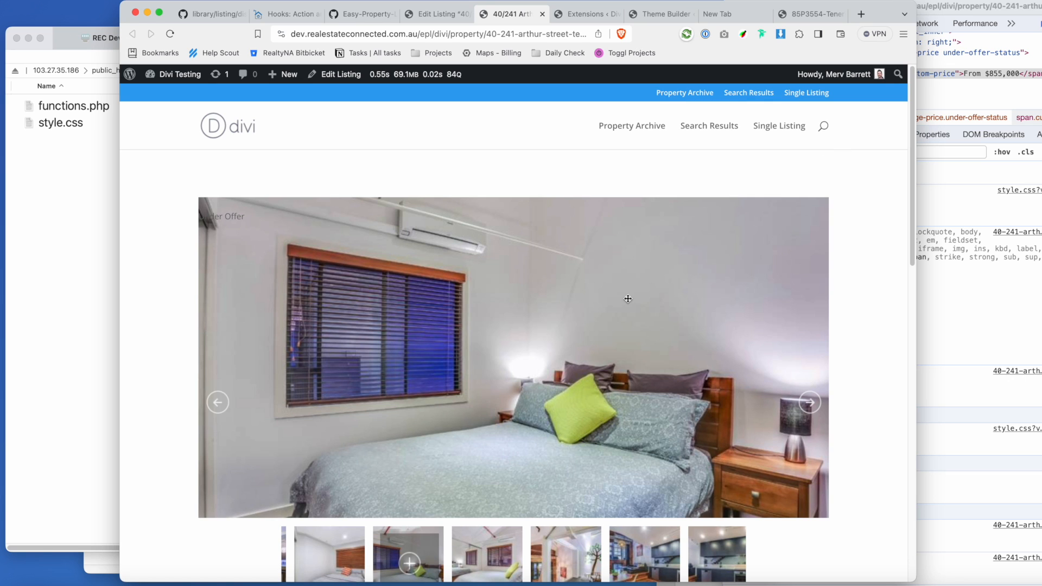
scroll(626, 298, "down", 3)
scroll(627, 292, "down", 5)
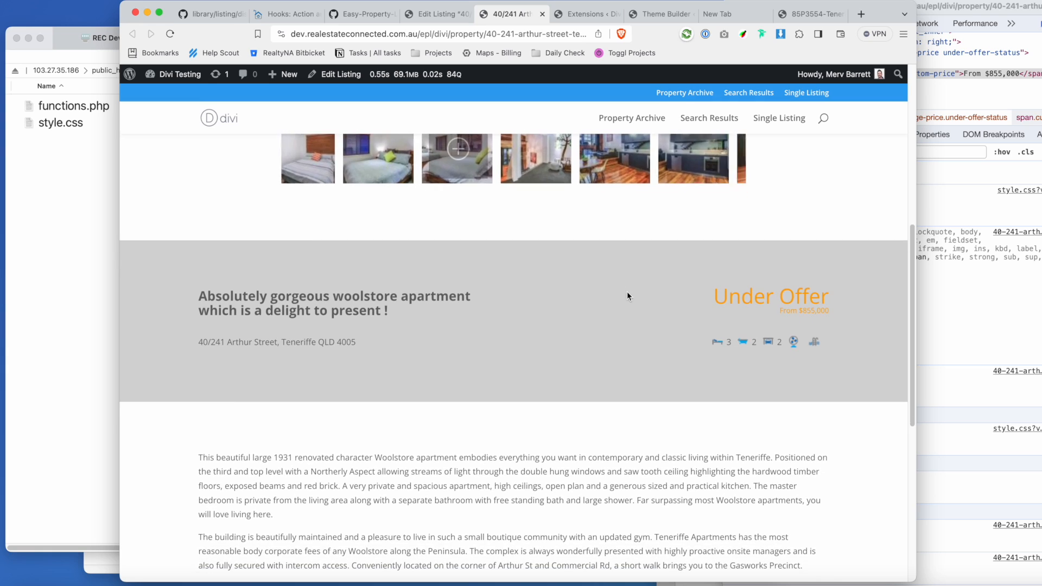